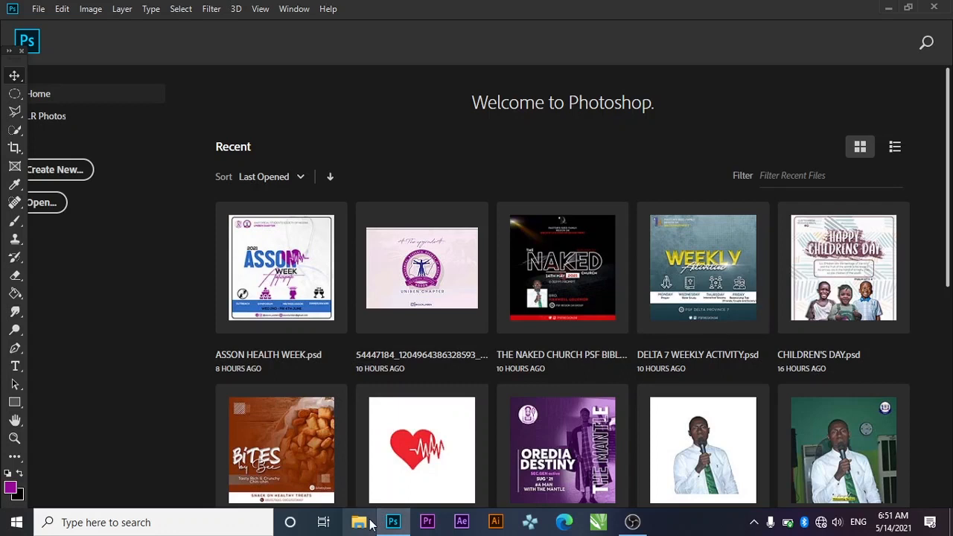
Bring up File Explorer and minimize it again, returning to the blank Untitled-1 document
left_click(370, 525)
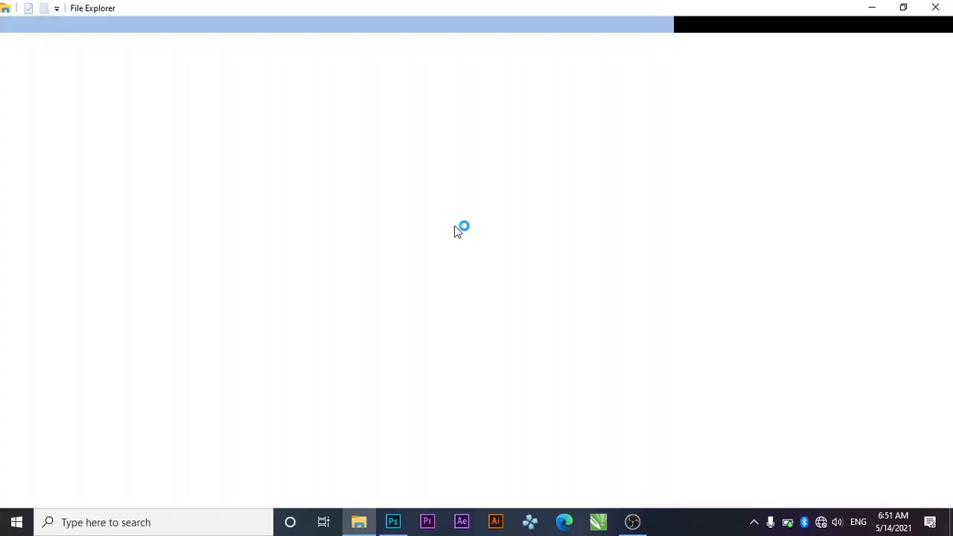
left_click(870, 7)
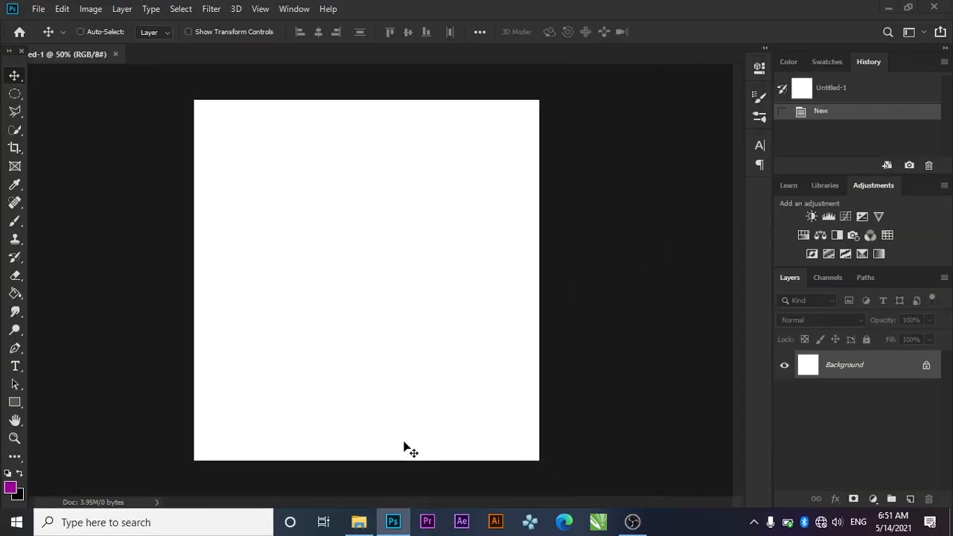
left_click(359, 523)
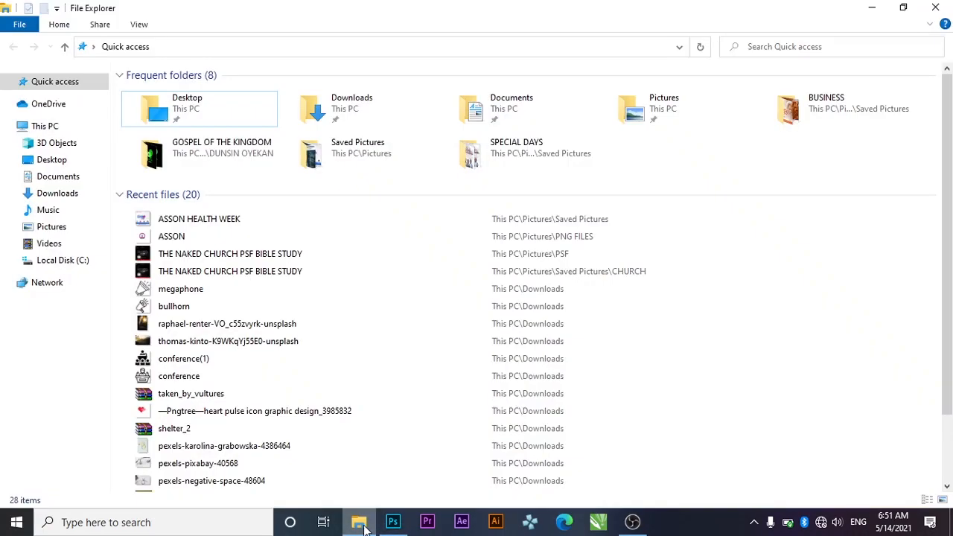
left_click(361, 524)
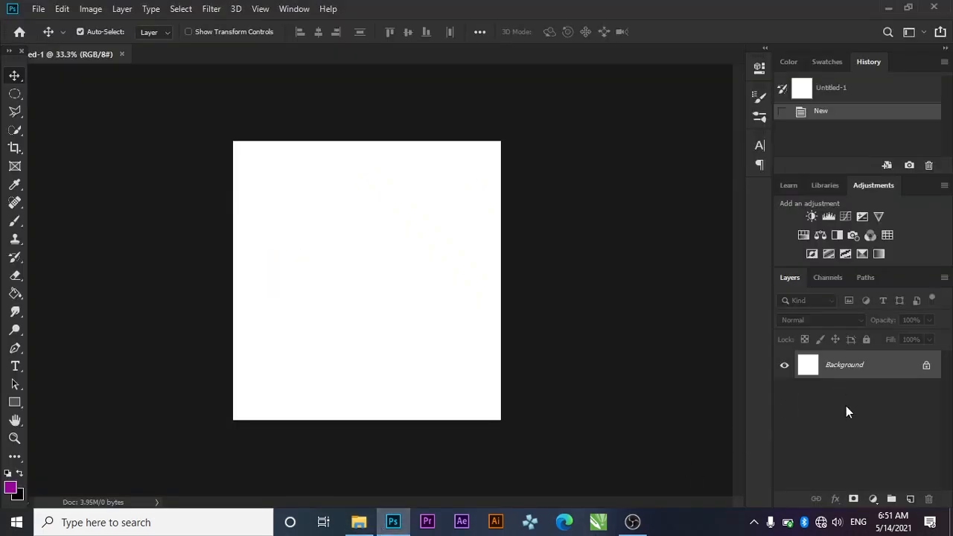
left_click(875, 499)
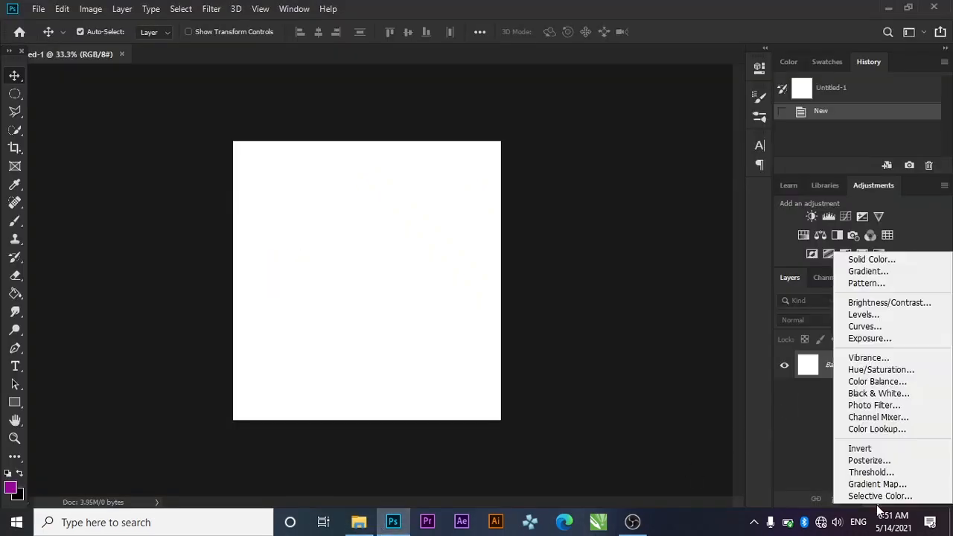
Add a Solid Color fill layer in dark teal hex 083943 covering the canvas
left_click(863, 260)
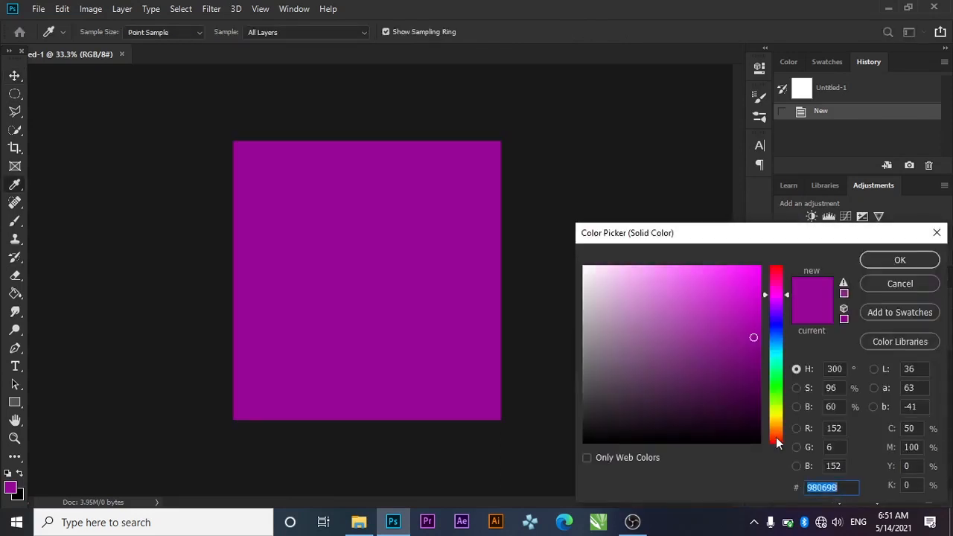
type("08")
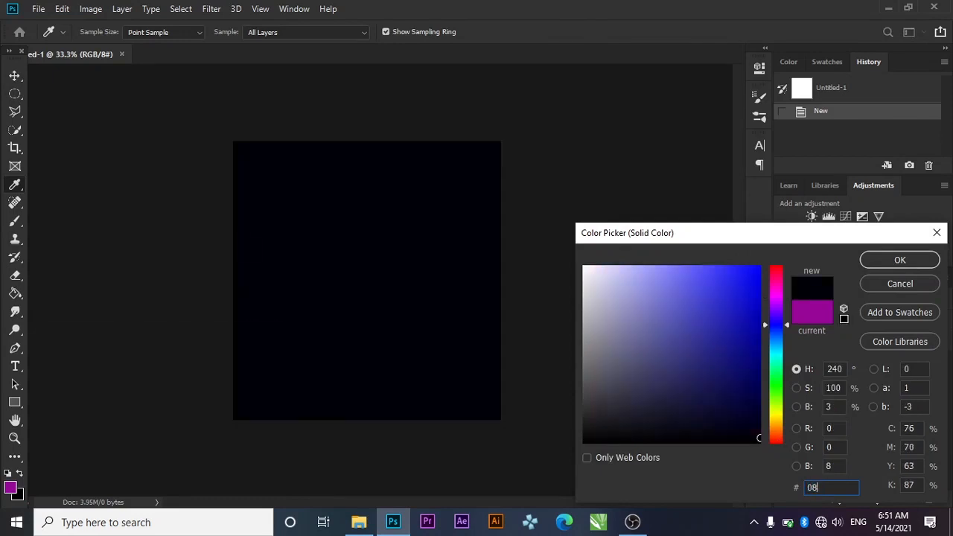
type("3")
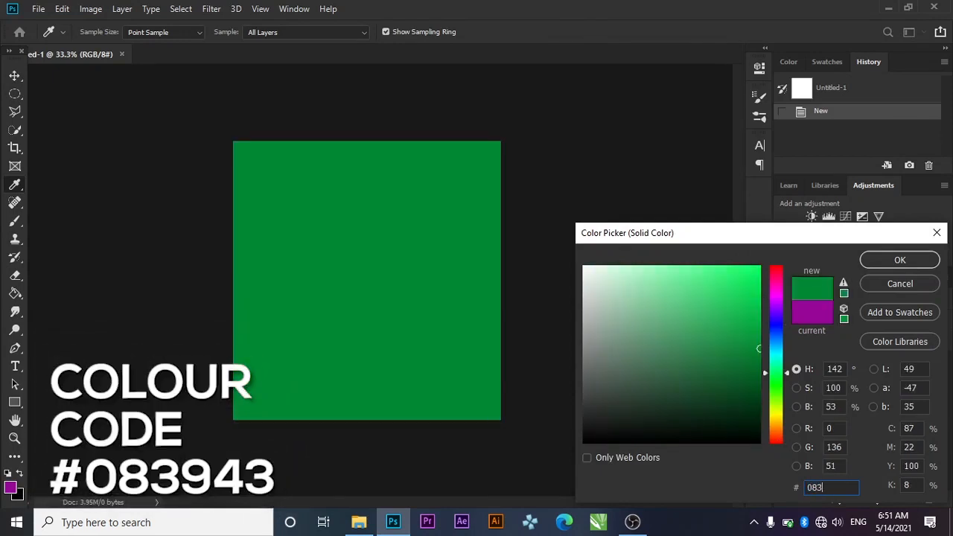
type("943")
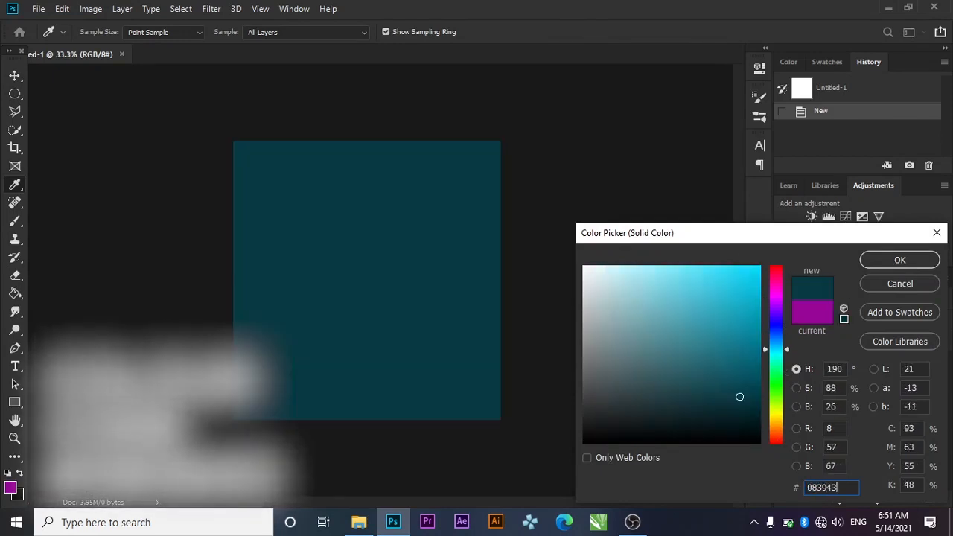
left_click(868, 261)
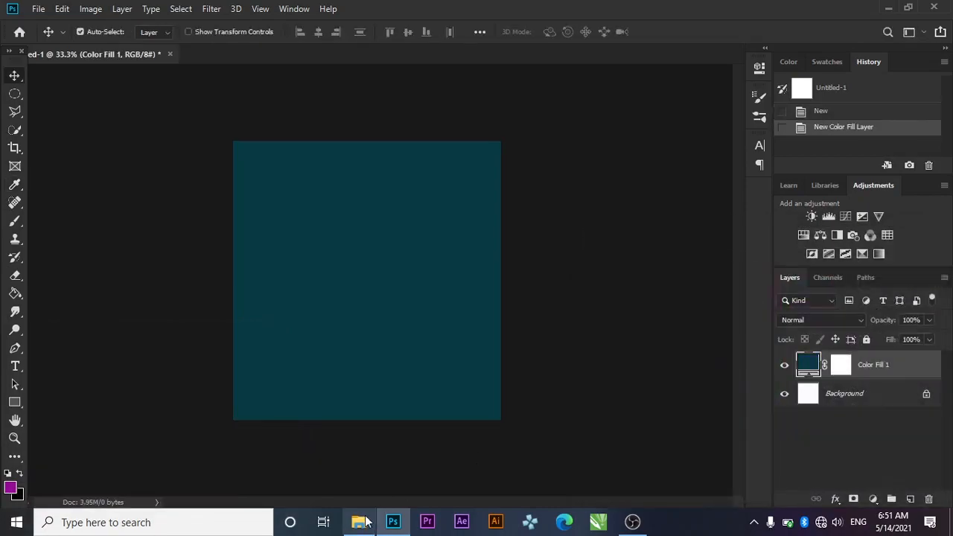
left_click(359, 522)
Place the pexels-henry brush-stroke texture from Pictures > PROJECTS > WISDOM FLYER into the flyer
left_click(78, 230)
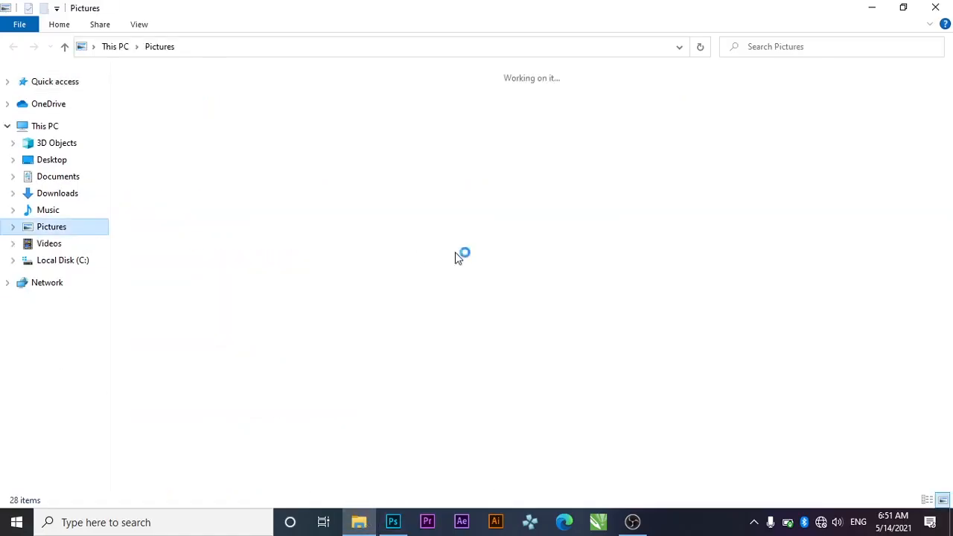
double_click(536, 216)
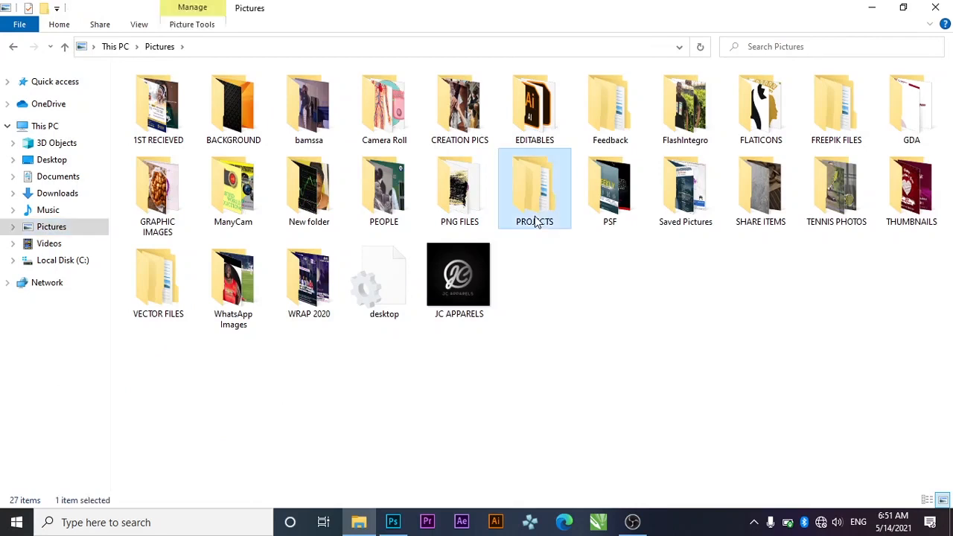
double_click(684, 104)
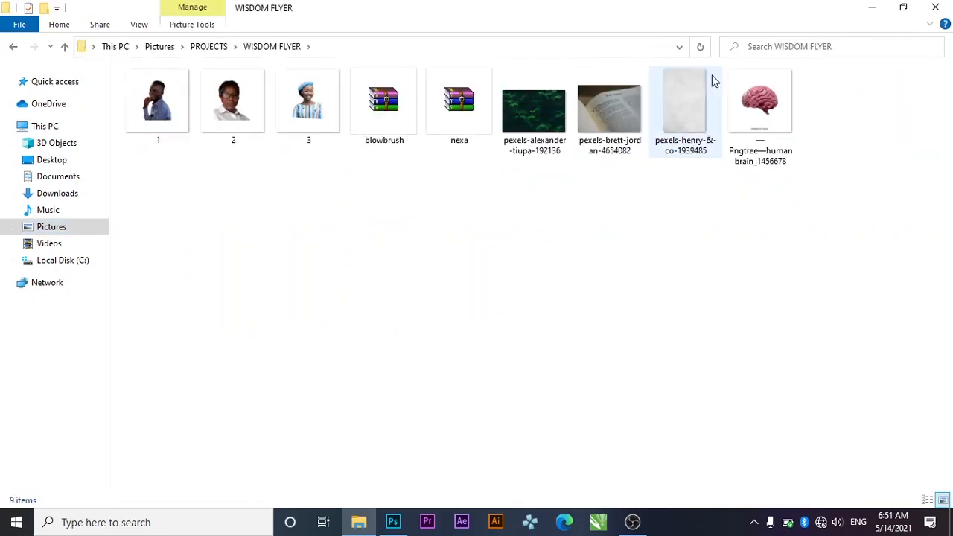
left_click_drag(676, 110, 359, 296)
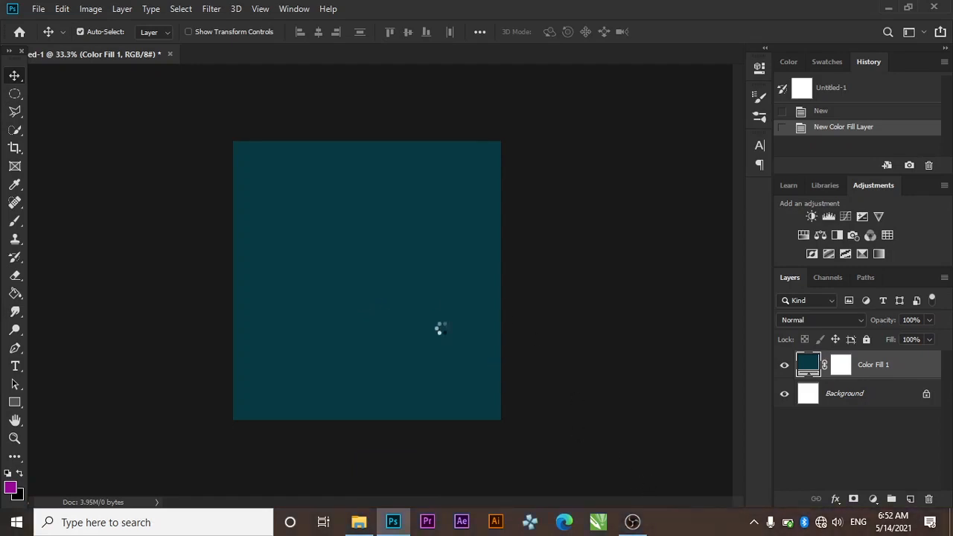
key("ctrl+plus")
left_click(528, 32)
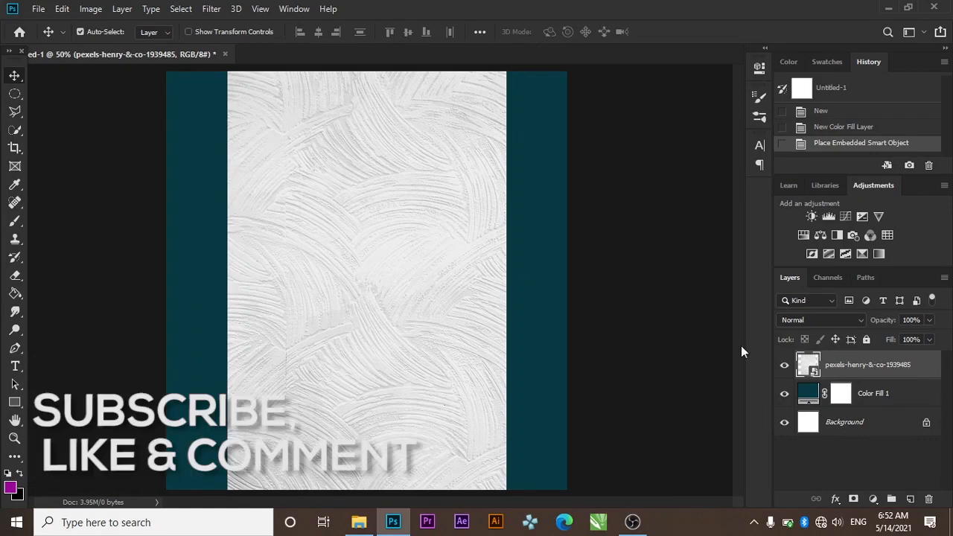
Set the texture layer's blend mode to Linear Burn
left_click(873, 499)
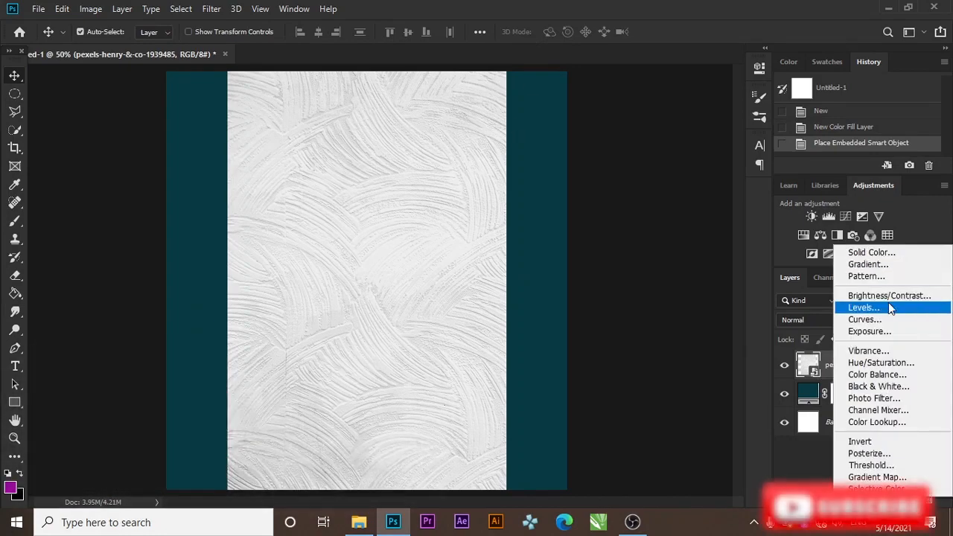
left_click(831, 356)
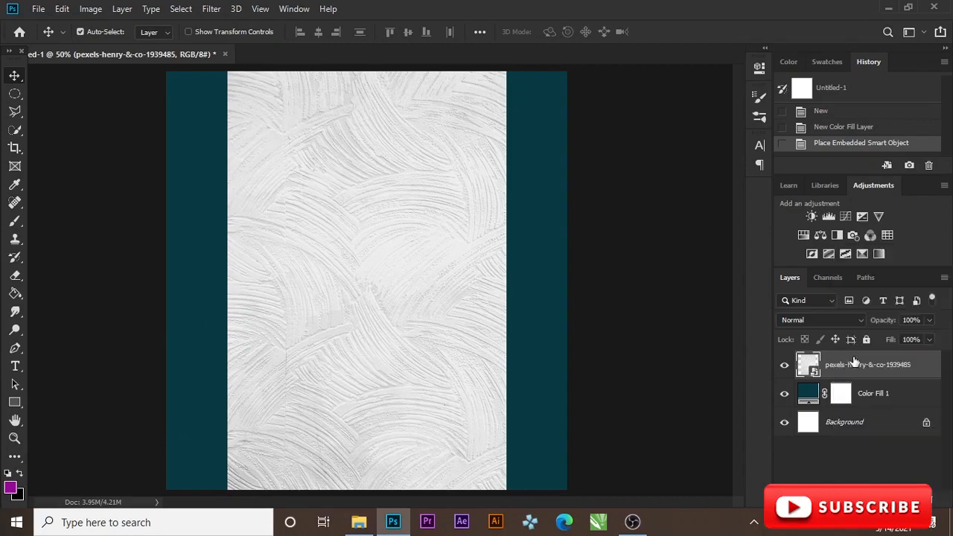
left_click(818, 320)
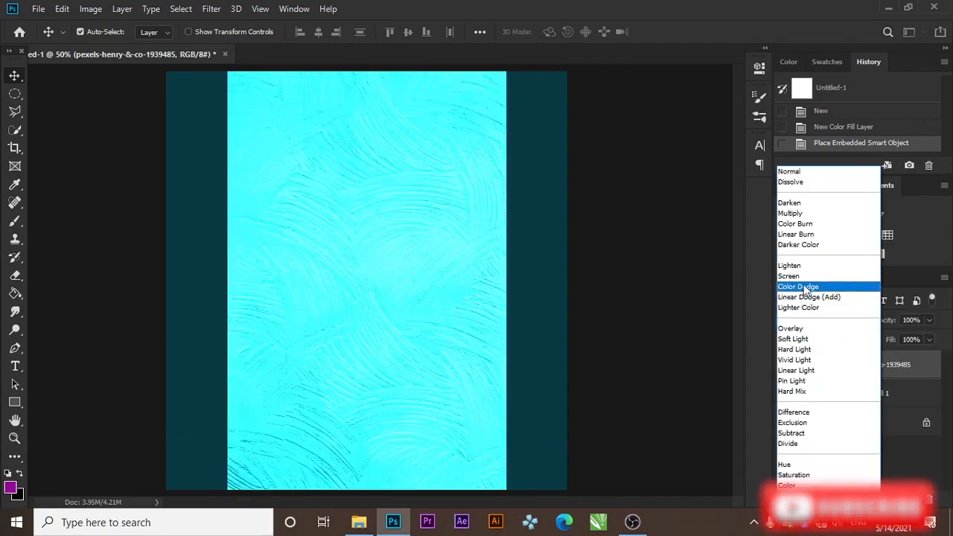
left_click(798, 235)
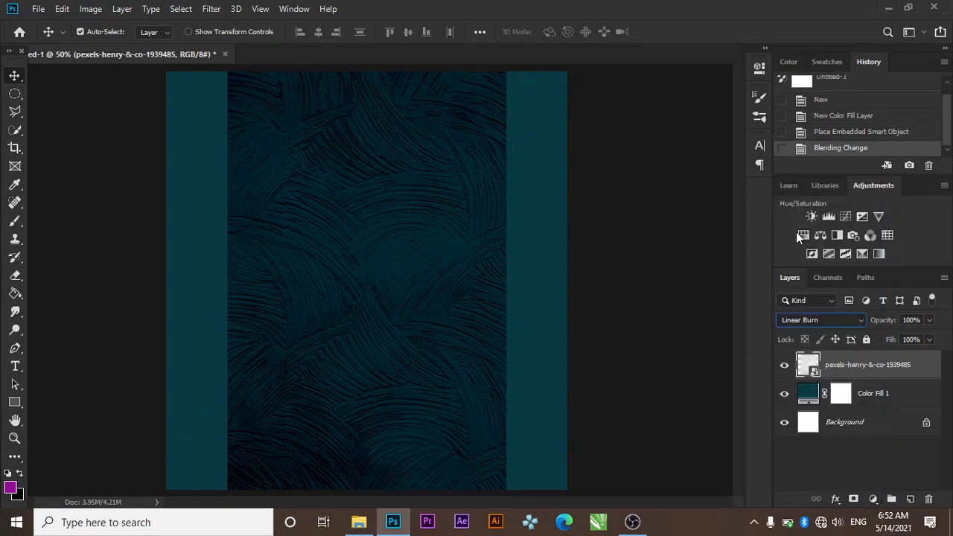
Scale the texture up to cover the canvas and centre it horizontally
key("ctrl+t")
left_click_drag(400, 289, 336, 291)
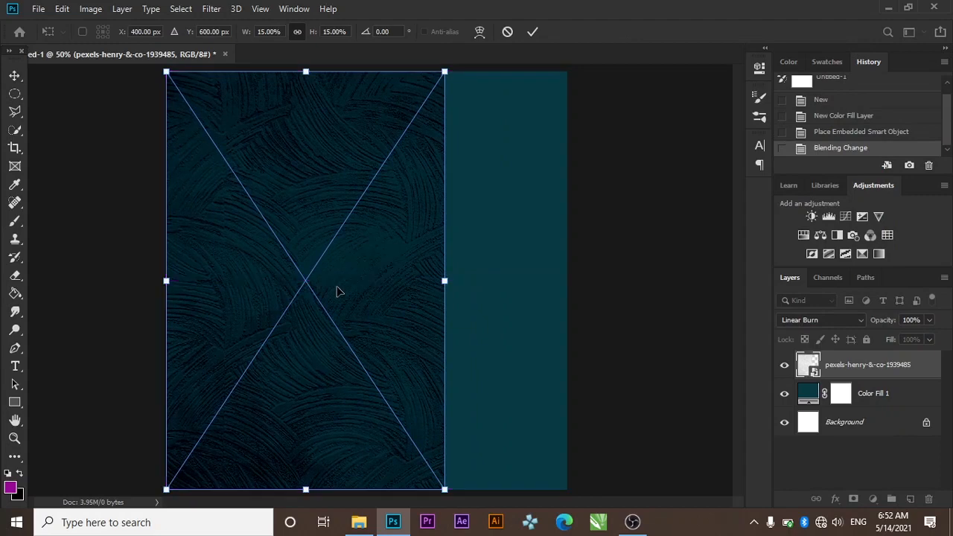
key("ctrl+minus")
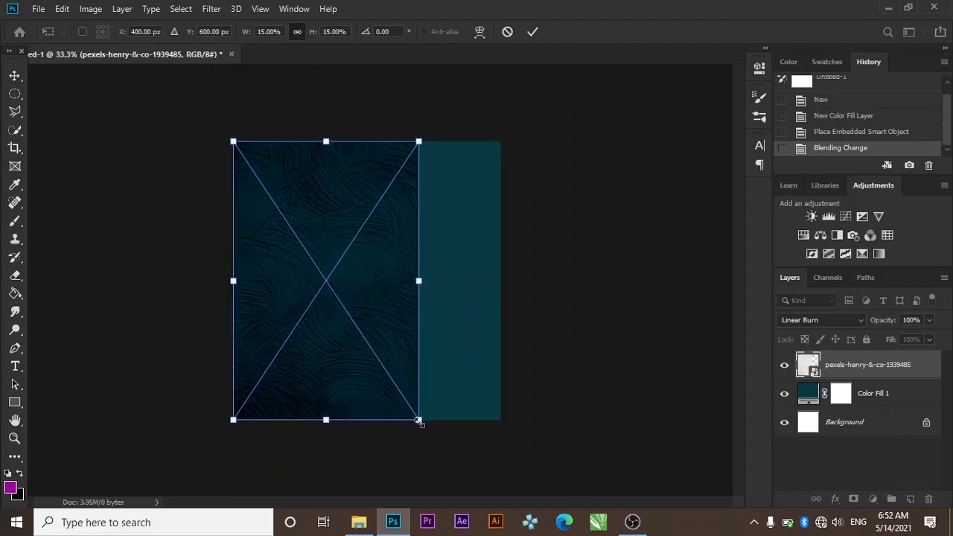
left_click_drag(419, 422, 560, 505)
left_click(531, 33)
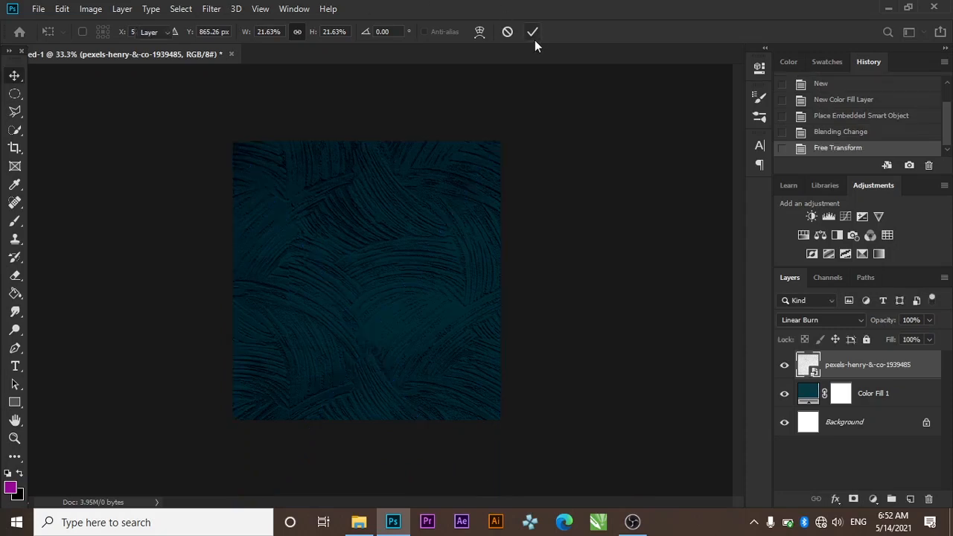
key("ctrl+a")
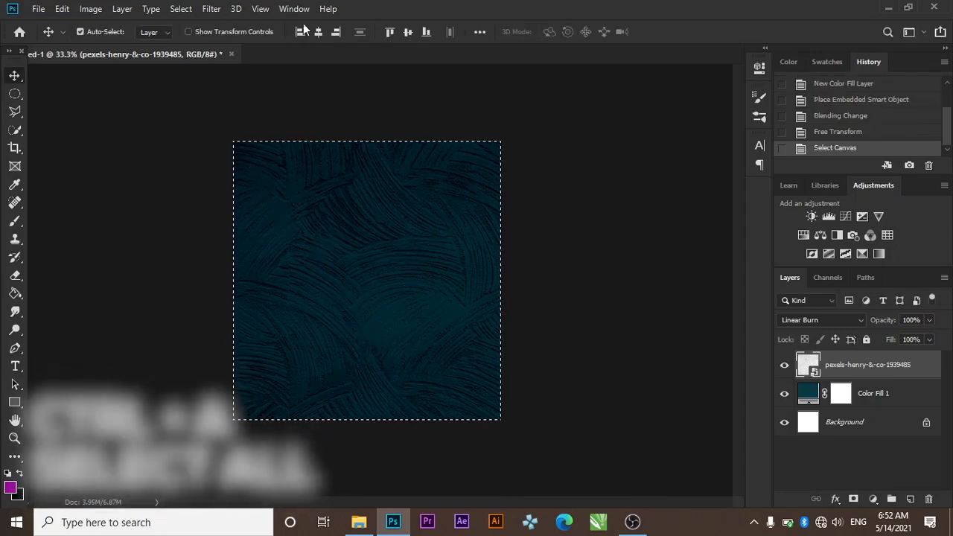
left_click(318, 32)
key("ctrl+d")
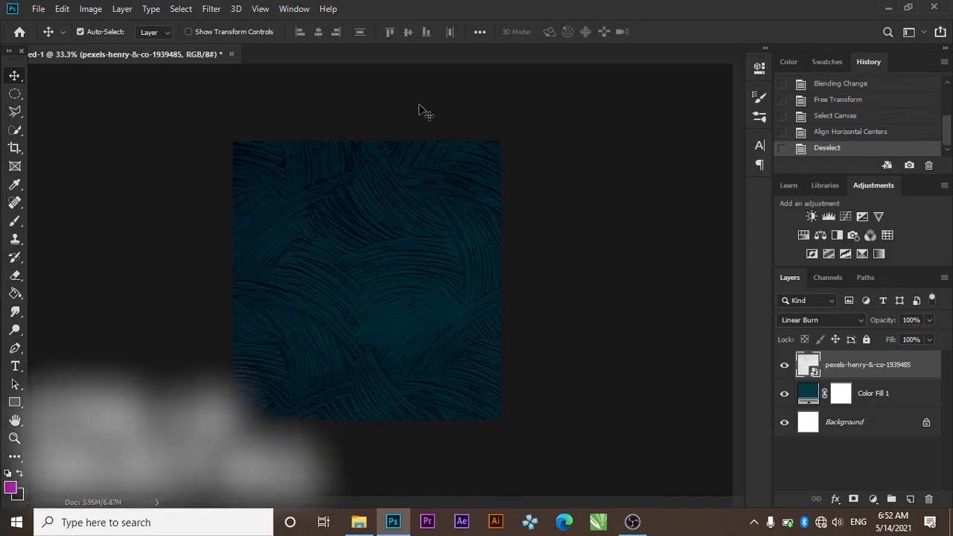
Place the forest fern photo from WISDOM FLYER, enlarged over the top area
left_click(358, 524)
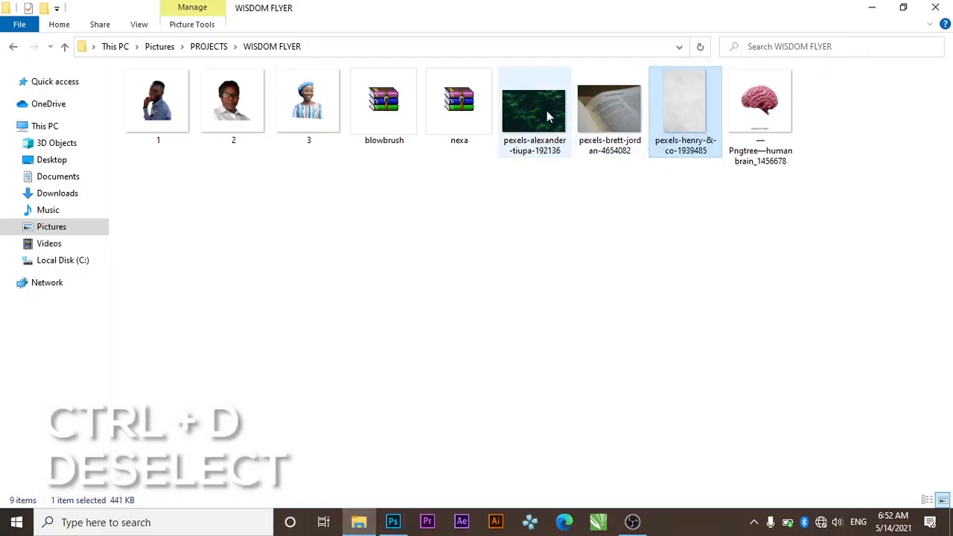
left_click_drag(546, 112, 295, 218)
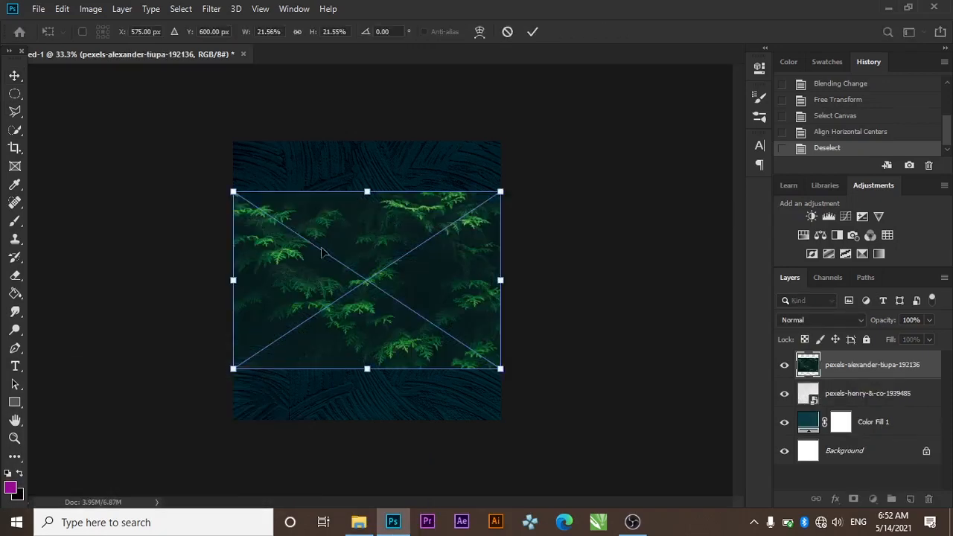
left_click_drag(383, 305, 381, 257)
left_click_drag(506, 322, 562, 365)
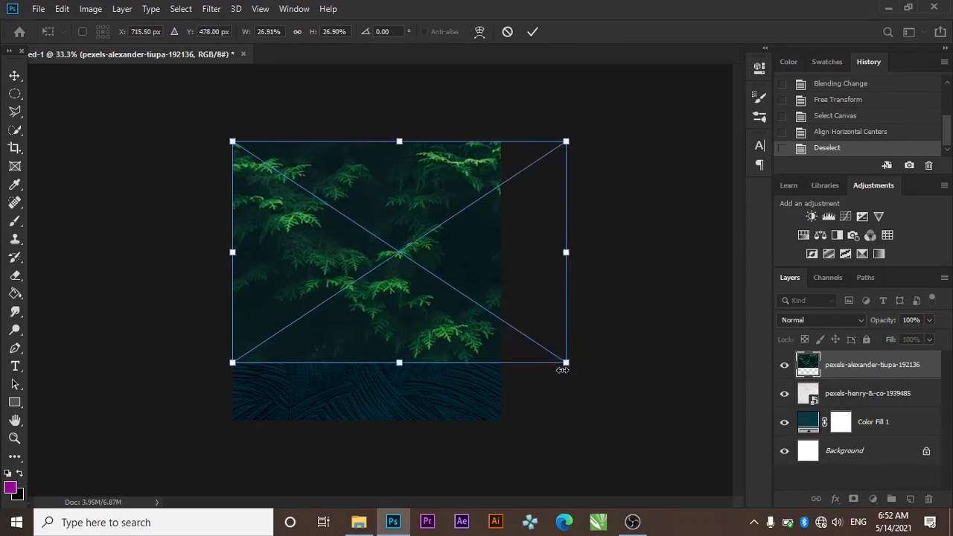
left_click_drag(450, 285, 417, 273)
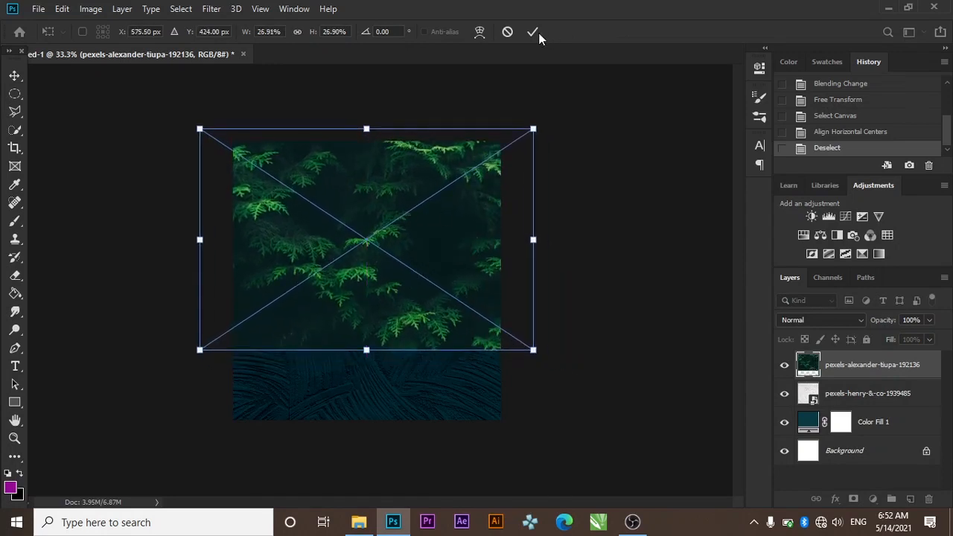
left_click(533, 32)
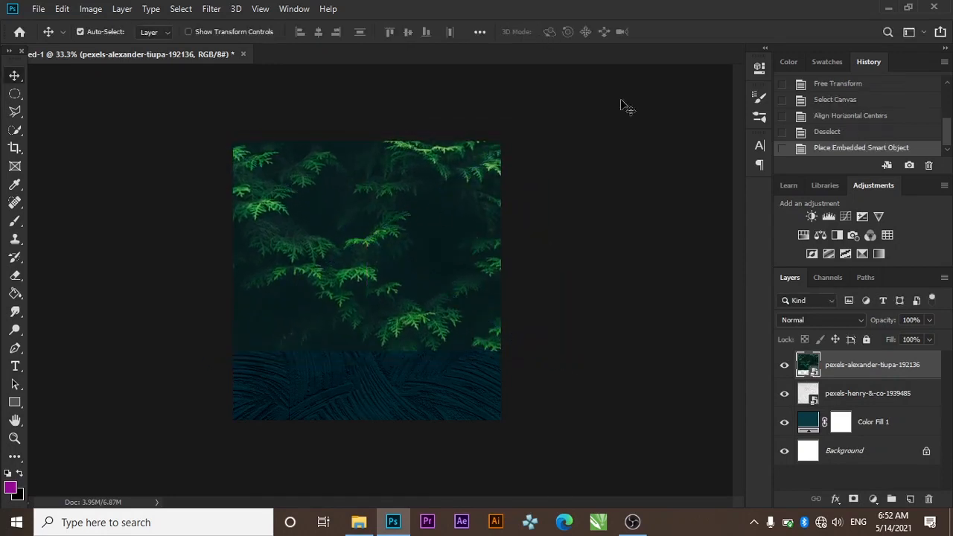
Blend the fern photo in Luminosity mode at 80% opacity
left_click(819, 321)
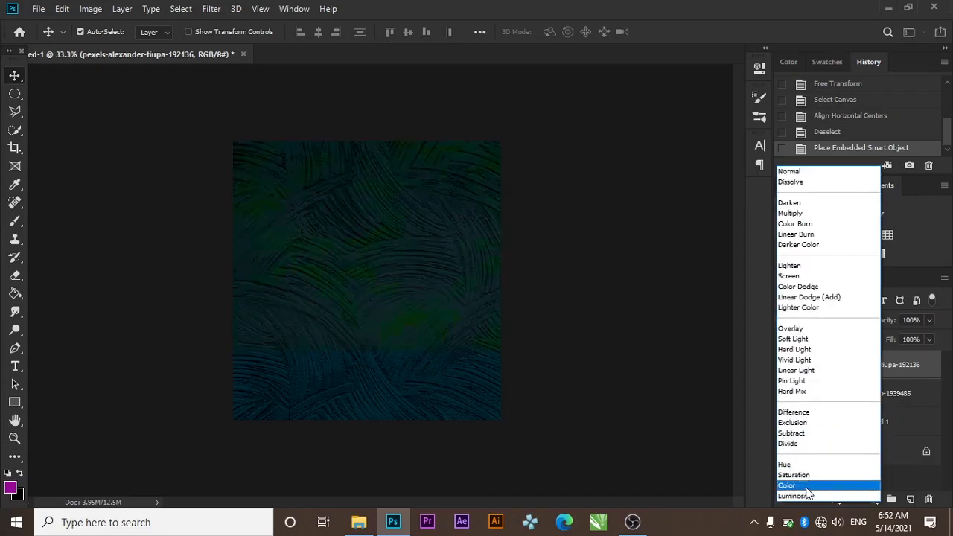
left_click(807, 496)
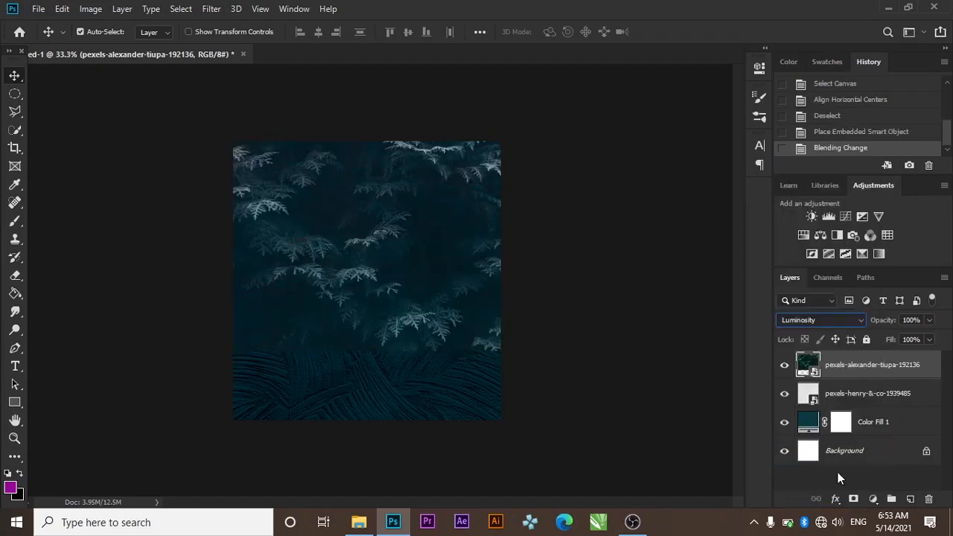
left_click(930, 320)
left_click_drag(932, 337, 918, 334)
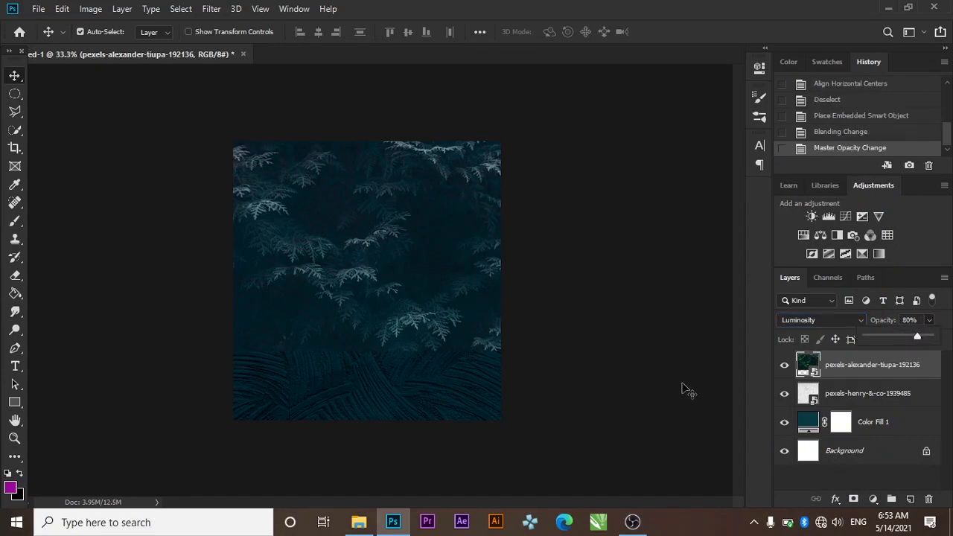
left_click(888, 428)
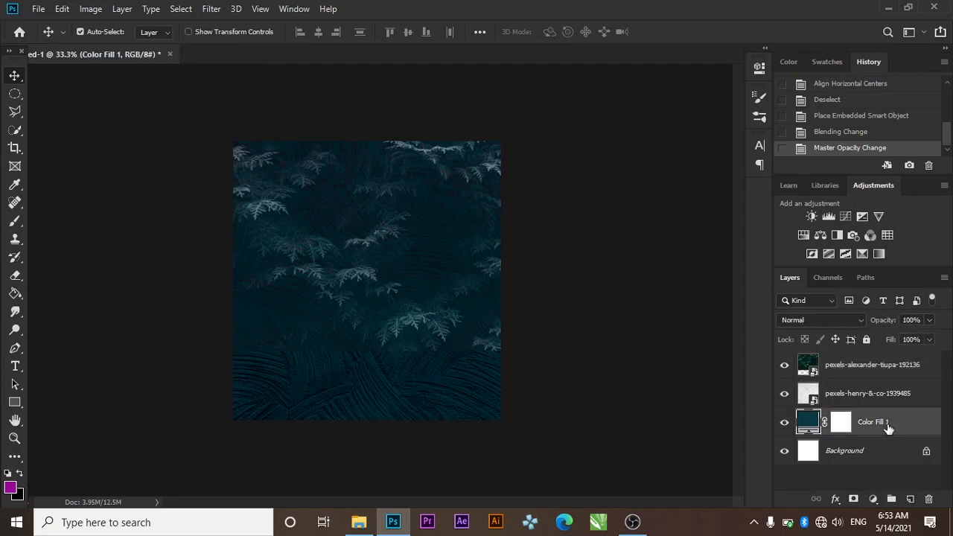
Duplicate Color Fill 1, move the copy to the top of the stack, and set 50% opacity
key("ctrl+j")
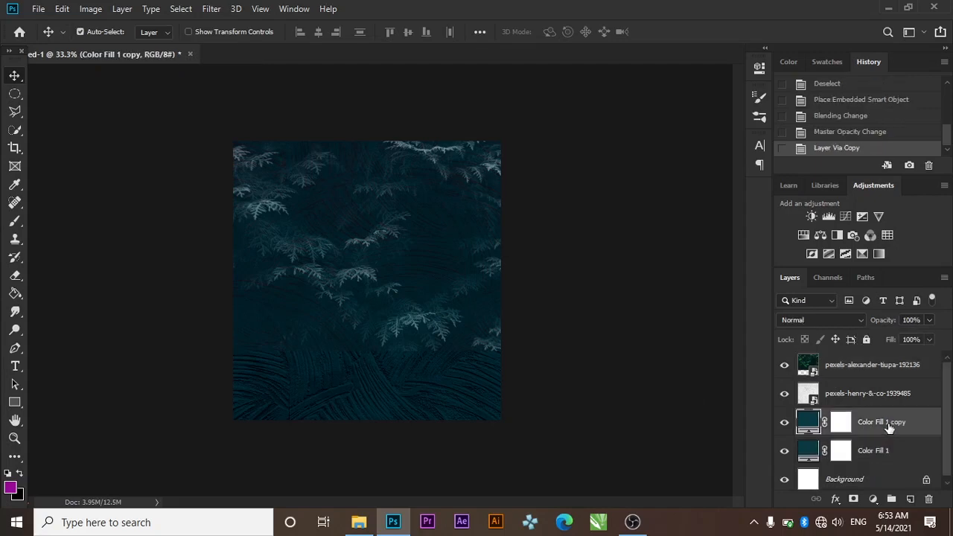
left_click_drag(891, 429, 881, 365)
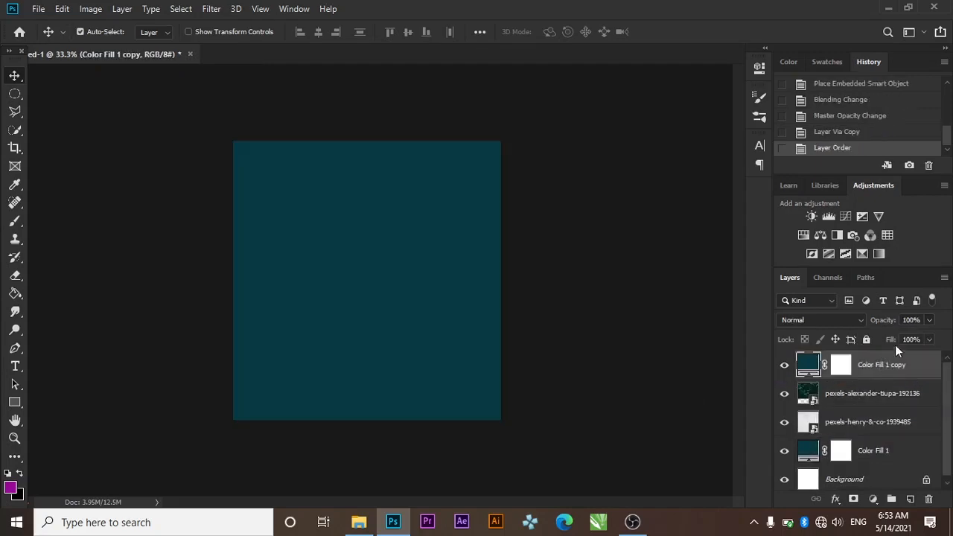
key("BackSpace")
key("BackSpace")
key("BackSpace")
key("BackSpace")
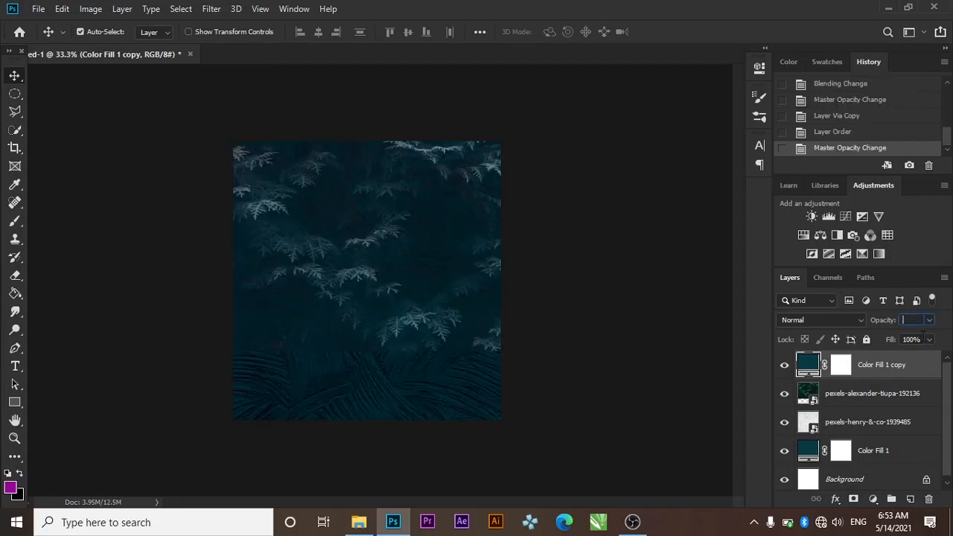
type("50")
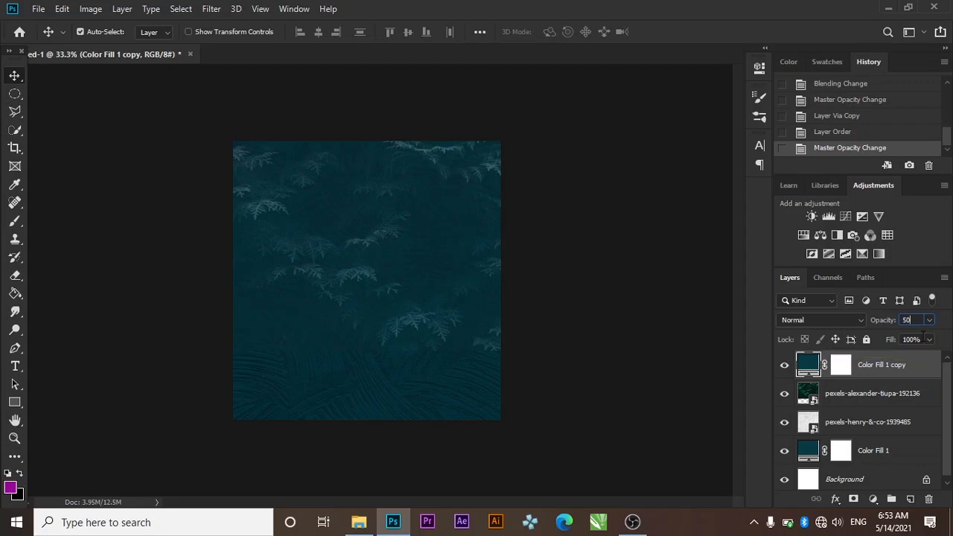
left_click(361, 523)
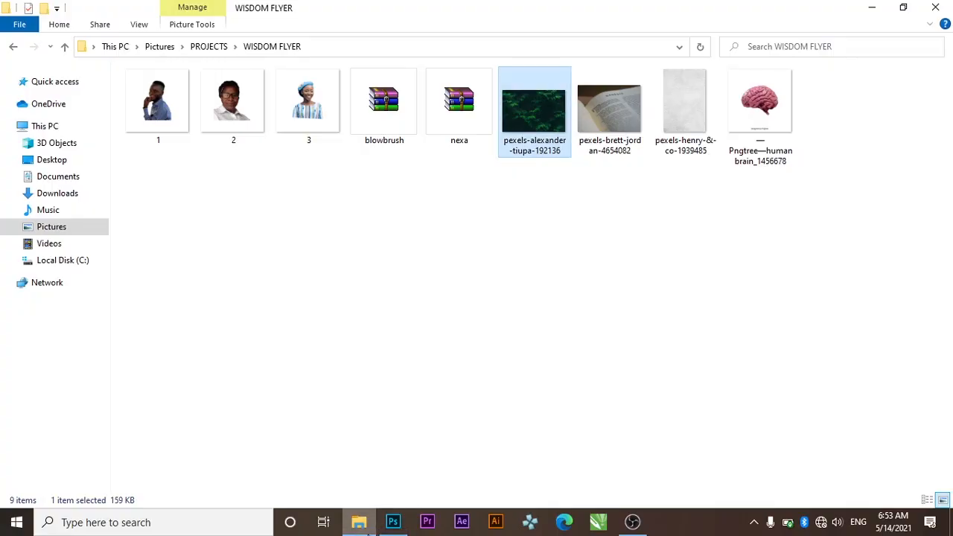
Place the pexels-brett-jordan book photo in Soft Light, shrunk to about 25% in the upper left
left_click_drag(629, 97, 302, 216)
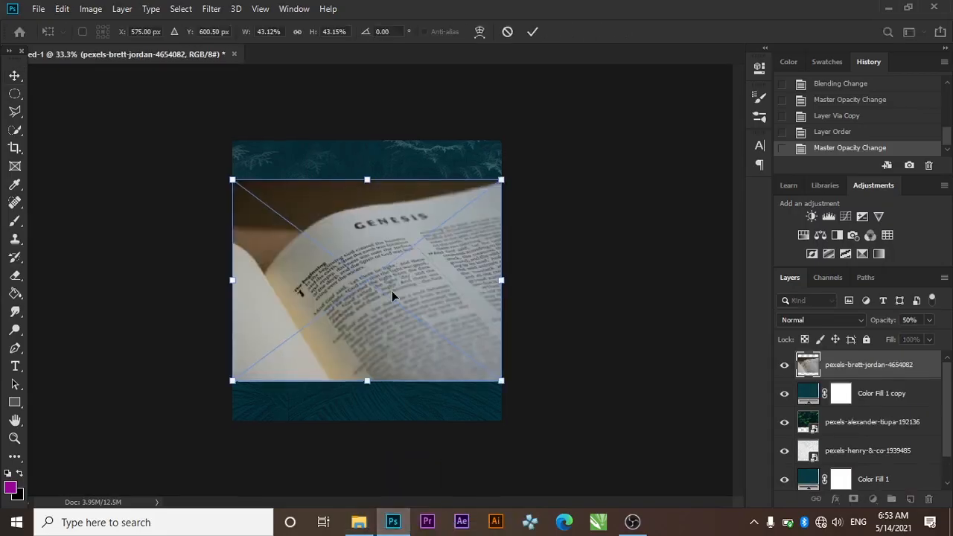
key("ctrl+plus")
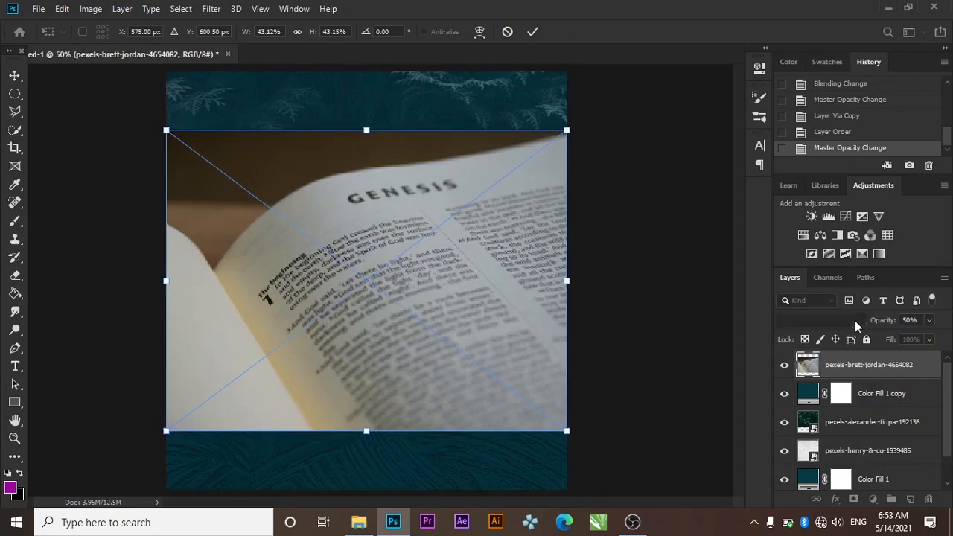
left_click(858, 326)
left_click(797, 341)
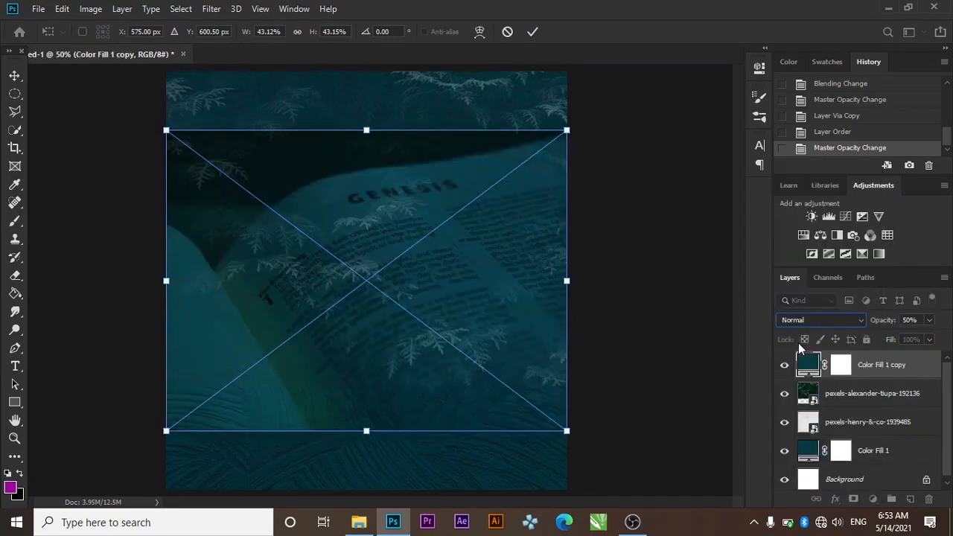
left_click_drag(568, 431, 404, 309)
left_click_drag(326, 234, 370, 249)
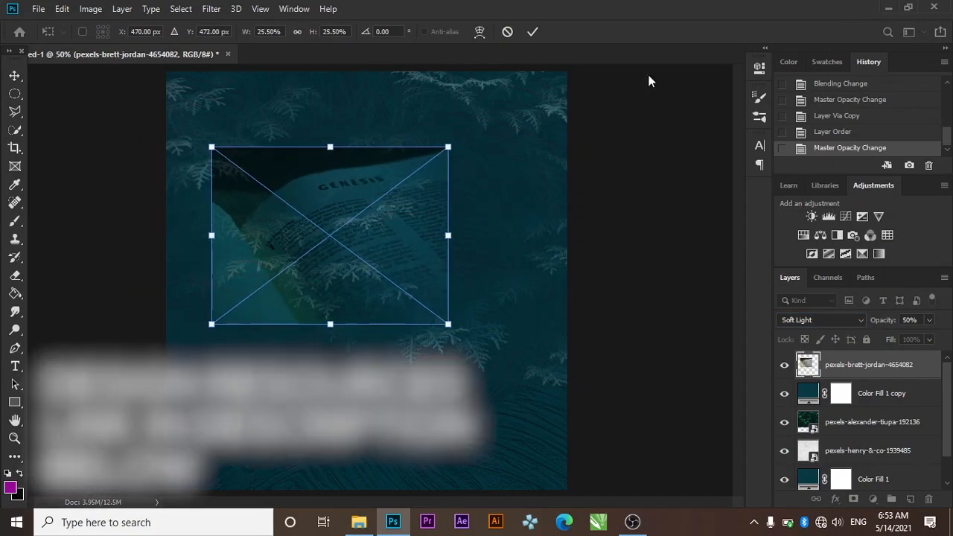
left_click(532, 32)
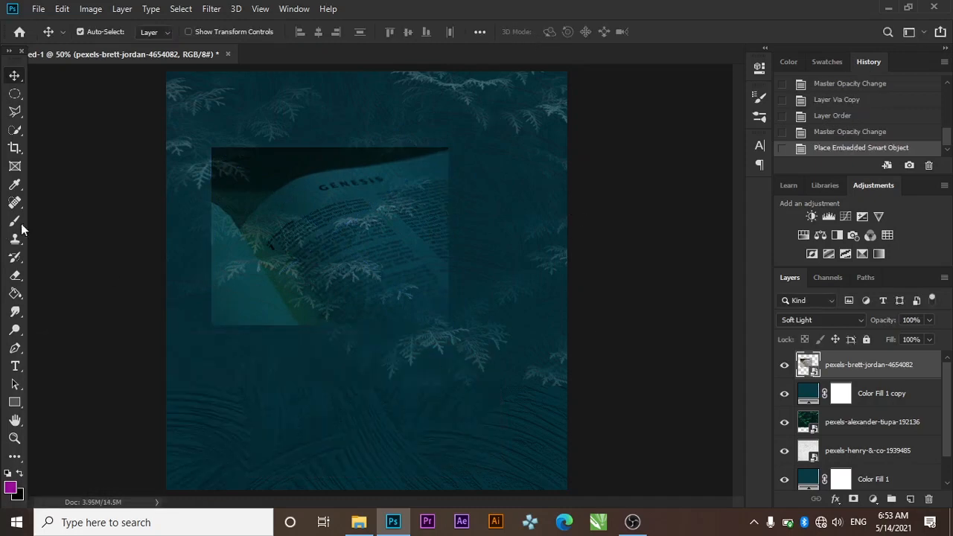
Rasterize the book photo and erase its dark top-left area and top edge
left_click(15, 276)
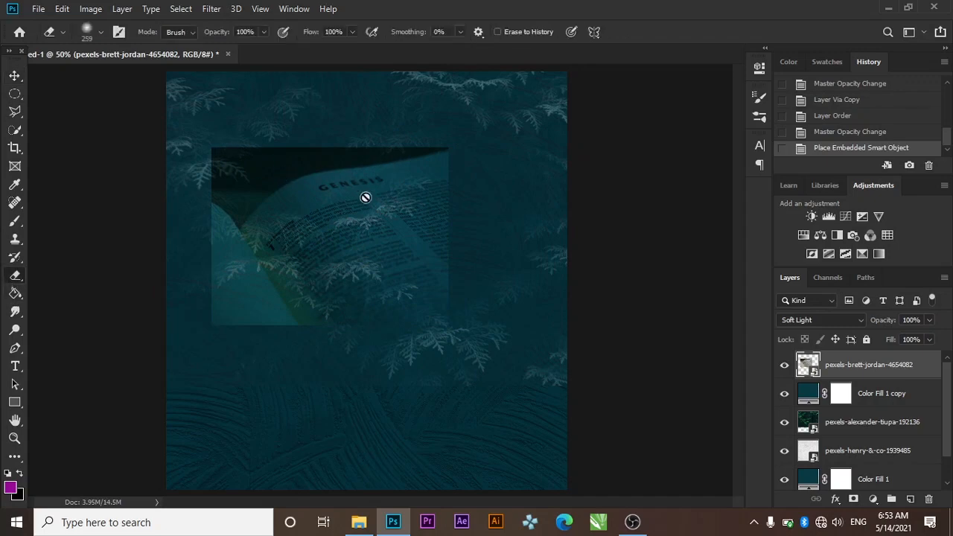
left_click(327, 195)
left_click(463, 215)
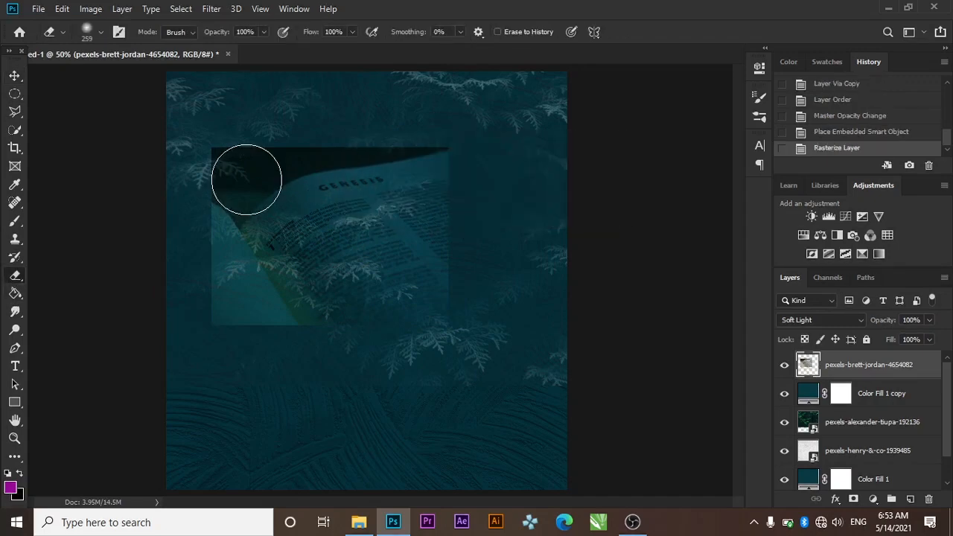
mouse_move(216, 176)
left_mouse_down()
mouse_move(261, 159)
mouse_move(253, 167)
left_mouse_up()
mouse_move(253, 166)
left_mouse_down()
mouse_move(227, 186)
mouse_move(228, 160)
left_mouse_up()
mouse_move(260, 149)
left_mouse_down()
mouse_move(414, 128)
mouse_move(315, 132)
mouse_move(430, 112)
mouse_move(272, 149)
mouse_move(235, 184)
mouse_move(202, 255)
mouse_move(260, 315)
mouse_move(213, 275)
mouse_move(218, 268)
left_mouse_up()
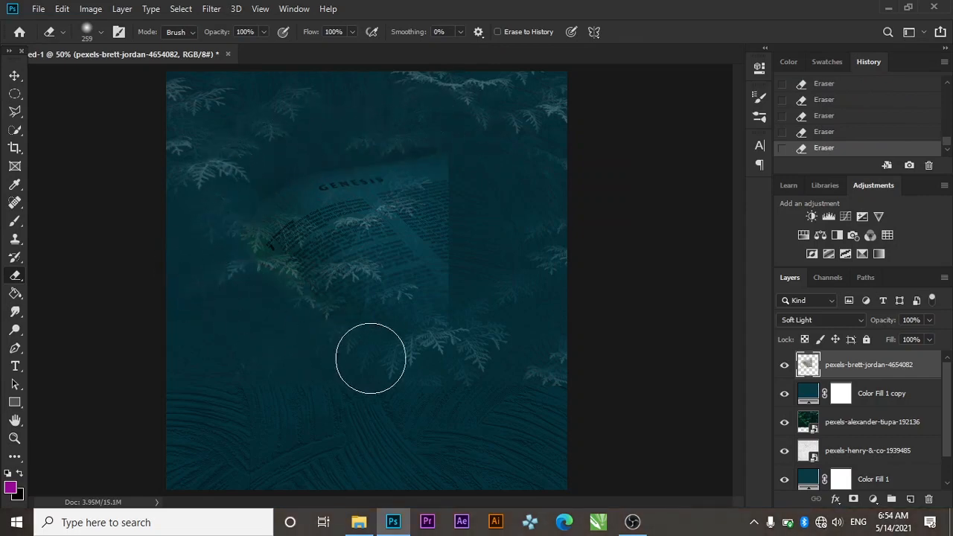
mouse_move(397, 123)
left_mouse_down()
mouse_move(309, 112)
mouse_move(254, 139)
mouse_move(392, 117)
mouse_move(457, 136)
left_mouse_up()
Nudge the book photo left and erase its upper edge around GENESIS
left_click(14, 76)
key("shift+Left")
key("shift+Left")
key("shift+Left")
key("shift+Left")
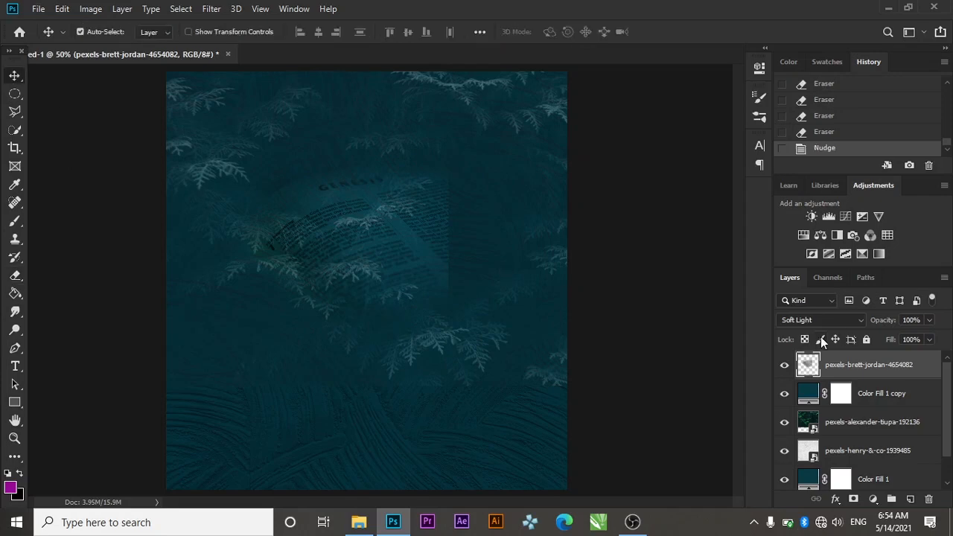
key("shift+Left")
key("shift+Left")
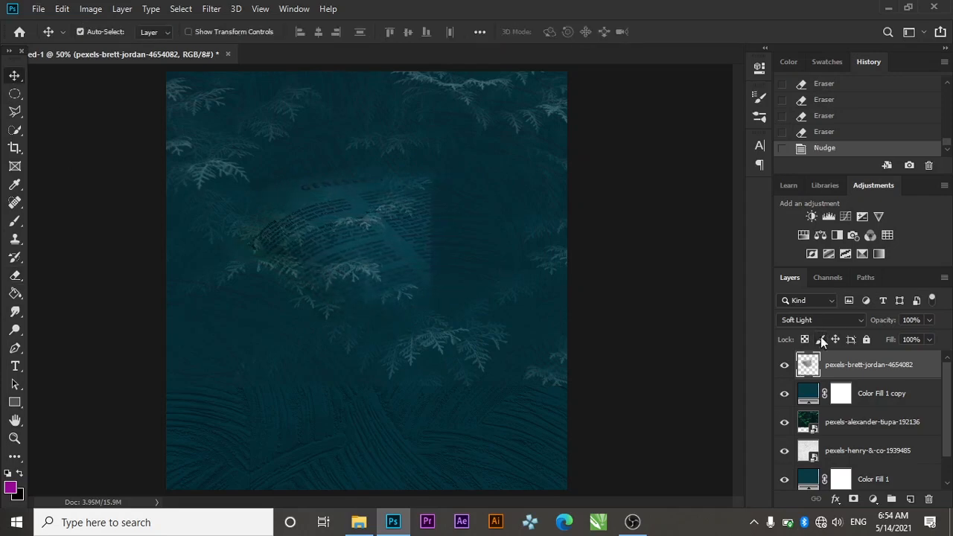
left_click(10, 278)
mouse_move(324, 123)
left_mouse_down()
mouse_move(228, 163)
mouse_move(295, 151)
left_mouse_up()
left_click_drag(320, 146, 418, 132)
left_click(14, 76)
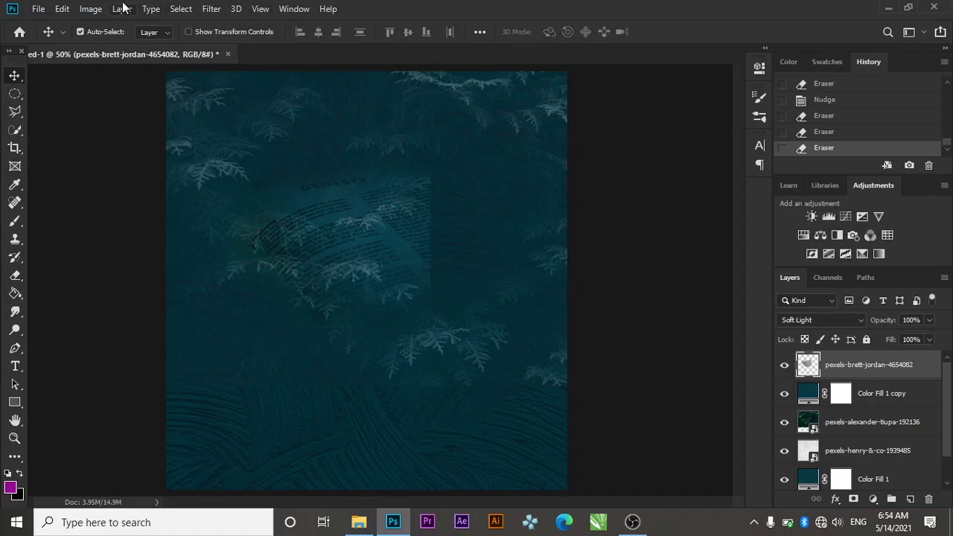
left_click(90, 8)
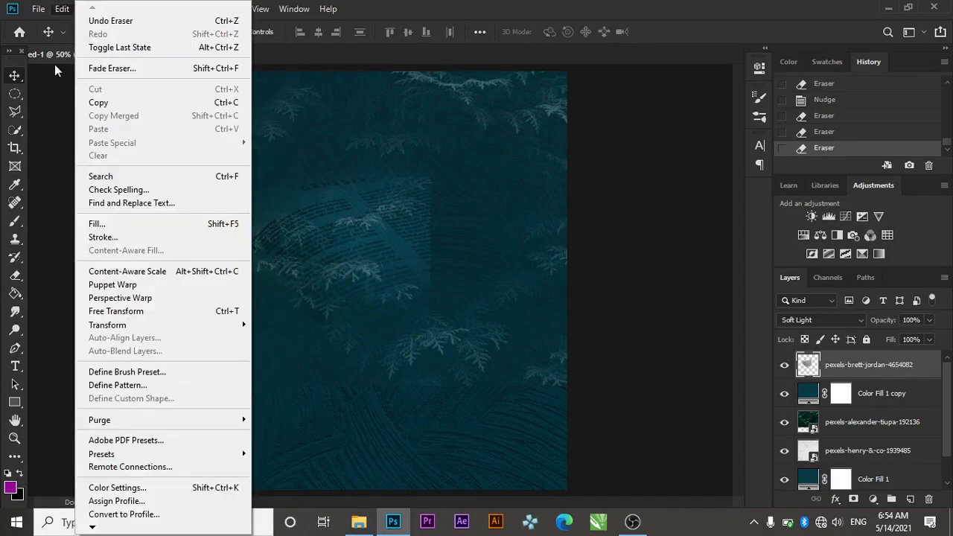
Apply Hue/Saturation to the book texture with Hue -23 and Lightness +20
left_click(63, 82)
left_click(62, 9)
left_click(59, 9)
left_click(90, 9)
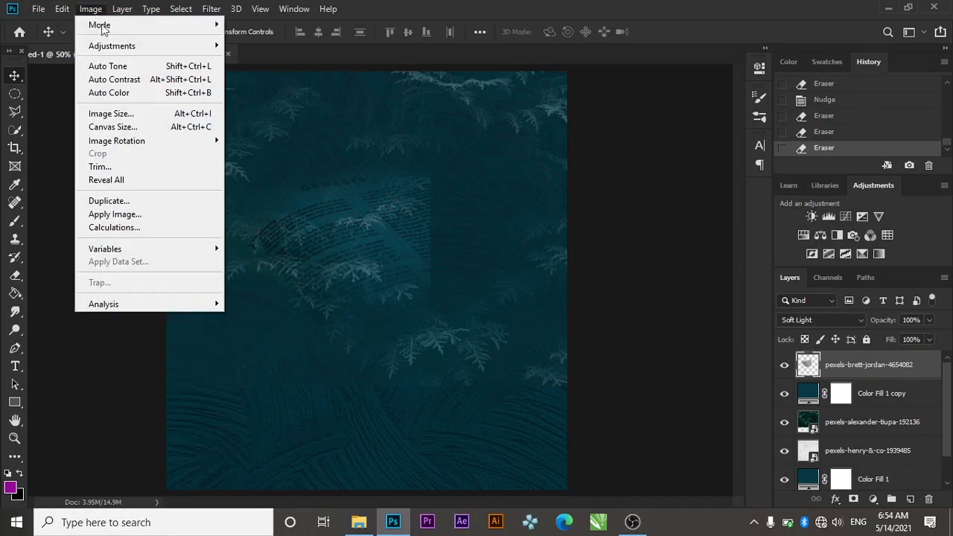
mouse_move(149, 45)
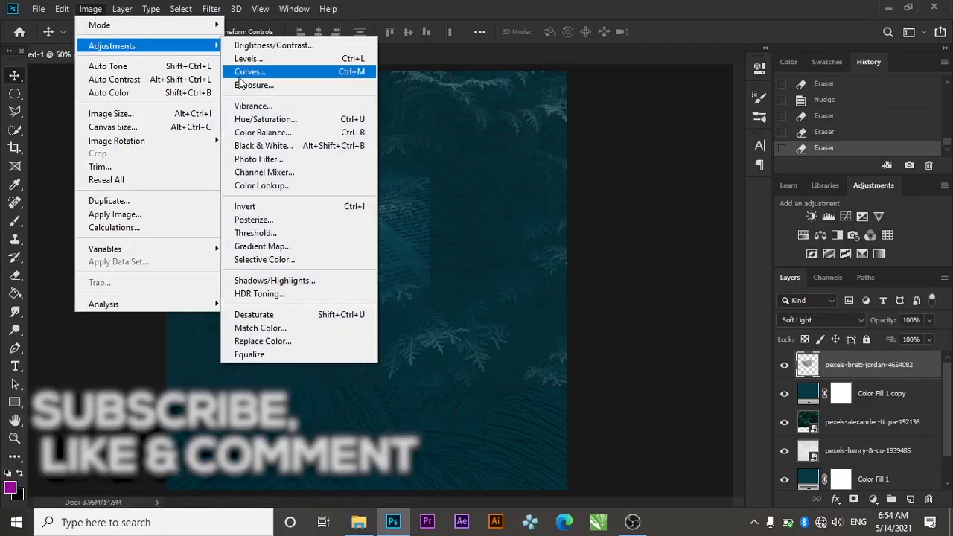
left_click(267, 119)
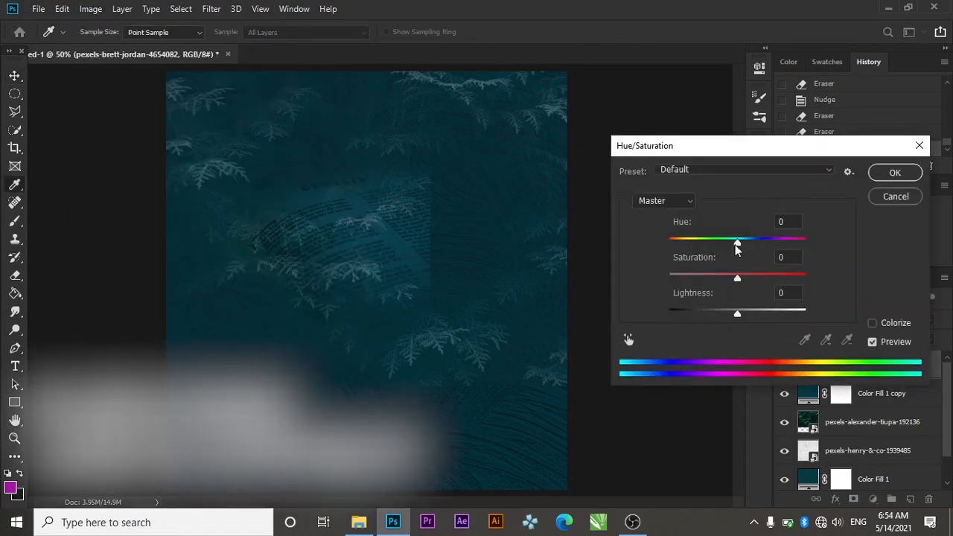
left_click_drag(735, 246, 722, 246)
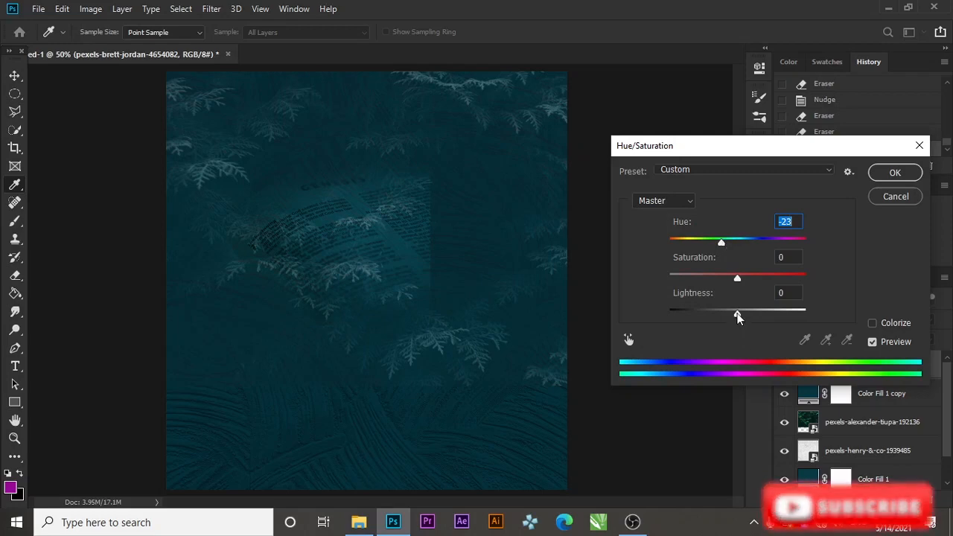
left_click_drag(737, 314, 748, 315)
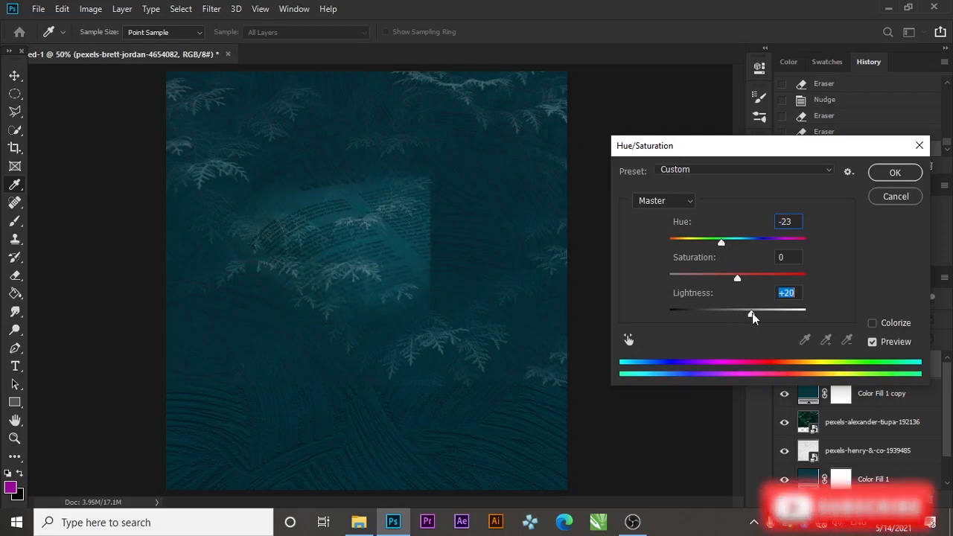
left_click(896, 172)
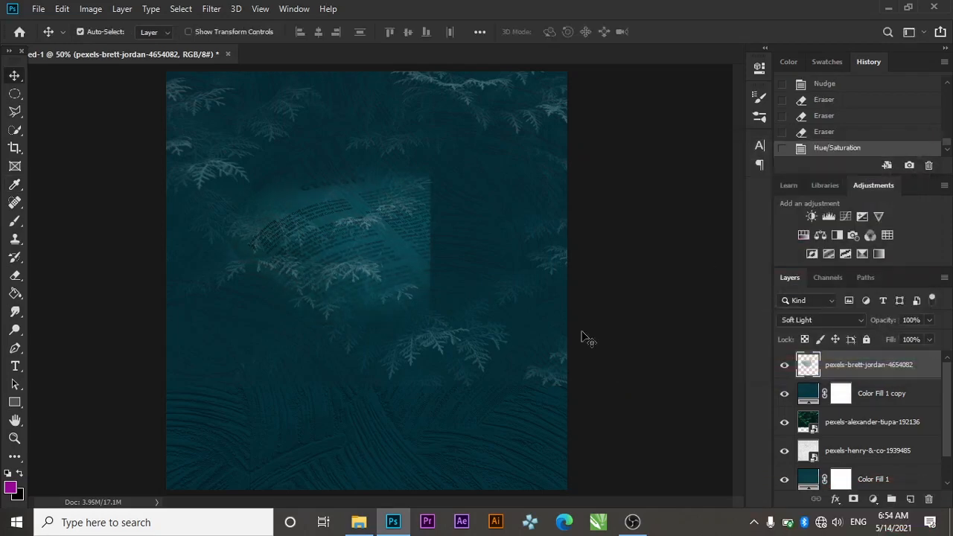
Erase the book page's hard right edge and nudge the texture left and up
left_click(14, 276)
left_click_drag(415, 268, 415, 323)
mouse_move(457, 269)
left_mouse_down()
mouse_move(445, 222)
mouse_move(441, 291)
left_mouse_up()
left_click_drag(441, 292, 447, 174)
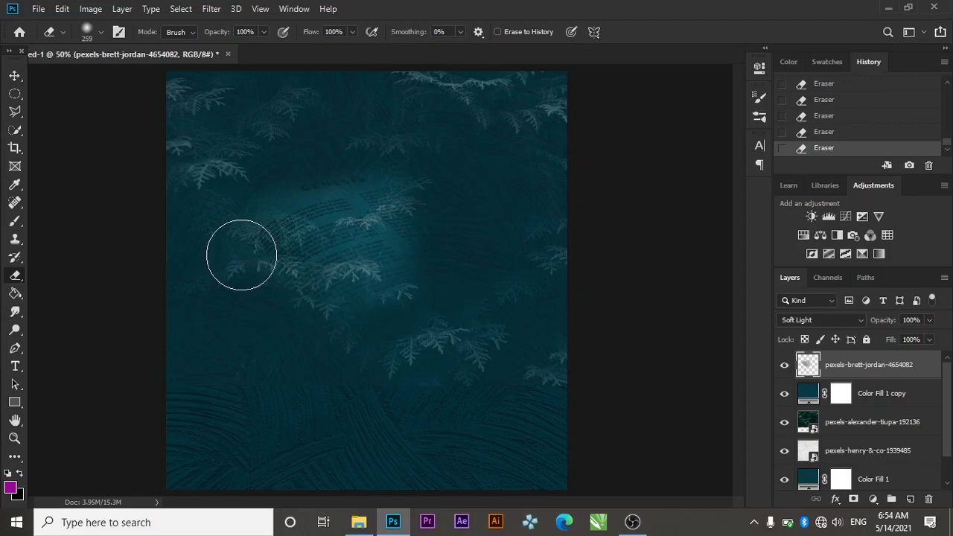
left_click(11, 76)
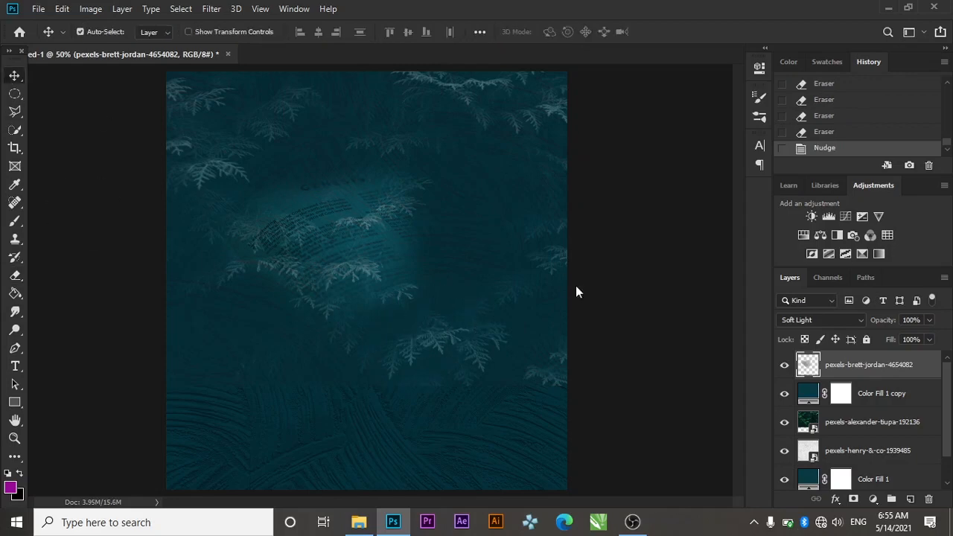
key("Left")
key("Left")
key("Left")
key("Left")
key("Left")
key("Left")
key("Left")
key("Left")
key("Left")
key("Left")
key("Left")
key("Left")
key("Left")
key("Left")
key("Left")
key("Left")
key("Left")
key("Left")
key("Left")
key("Left")
key("Up")
key("Up")
key("Up")
key("Up")
key("Up")
key("Up")
key("Up")
key("Up")
key("Up")
key("Up")
key("Up")
key("Up")
key("Up")
key("Up")
key("Up")
key("Up")
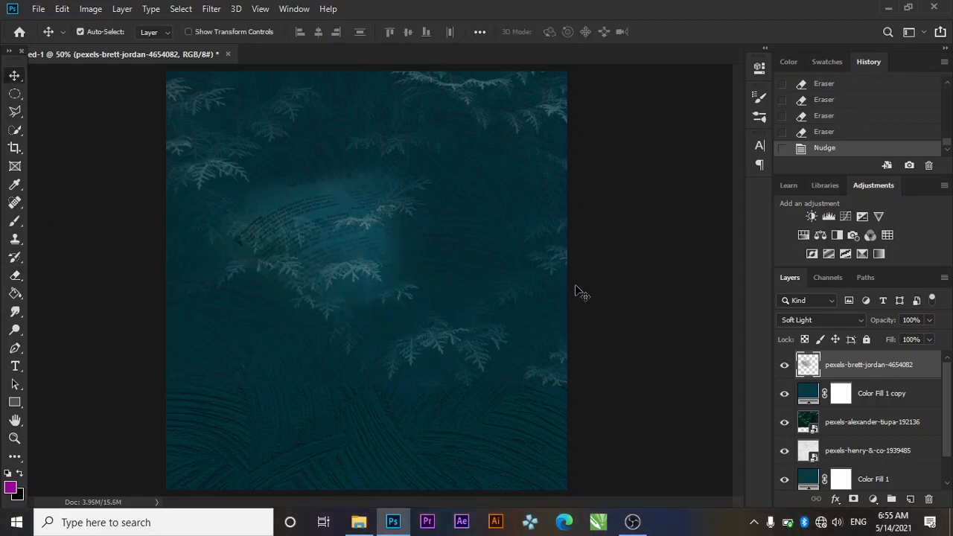
key("Up")
key("Up")
key("Up")
key("Up")
key("Up")
key("Up")
key("Up")
key("Up")
key("Up")
key("Up")
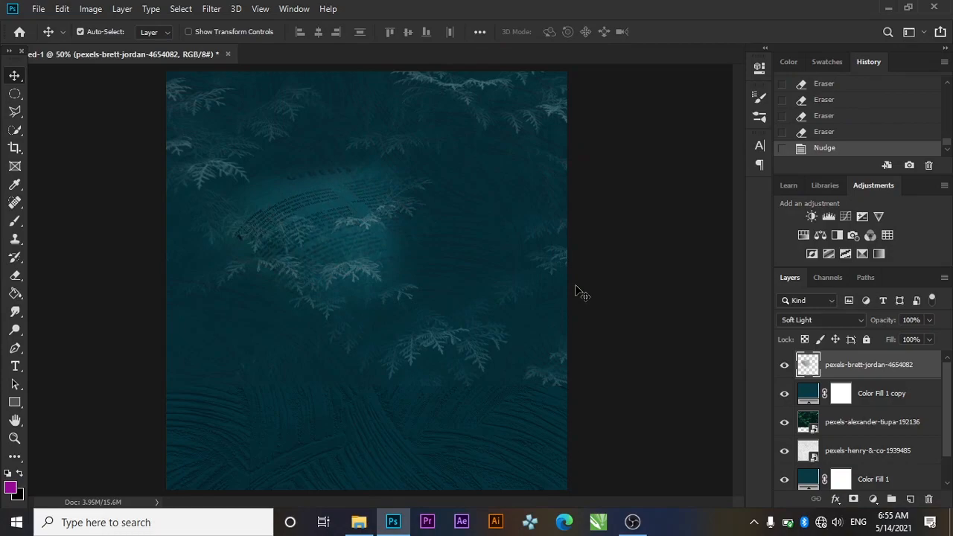
key("ctrl+a")
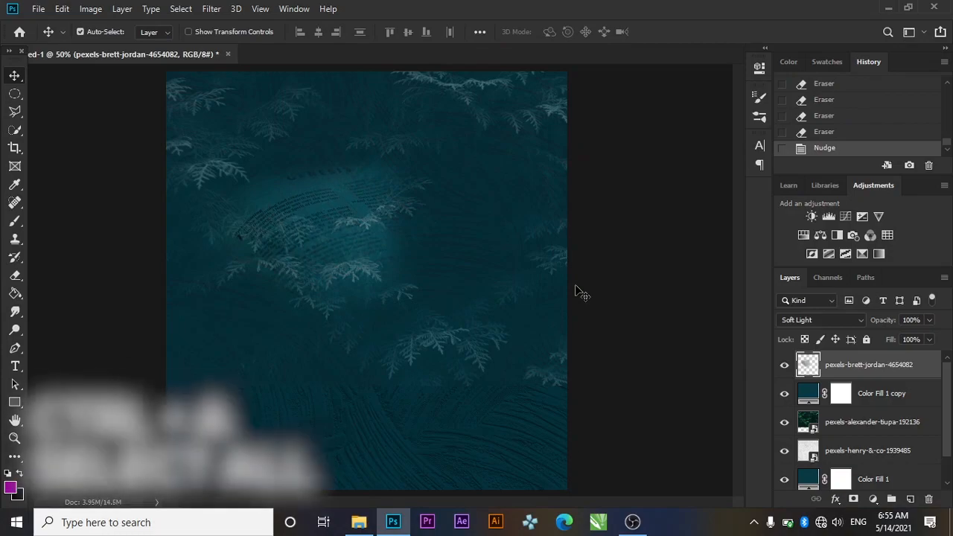
Place the Pngtree brain image from the project folder into the flyer, shrunk
left_click(358, 522)
left_click_drag(782, 117, 451, 152)
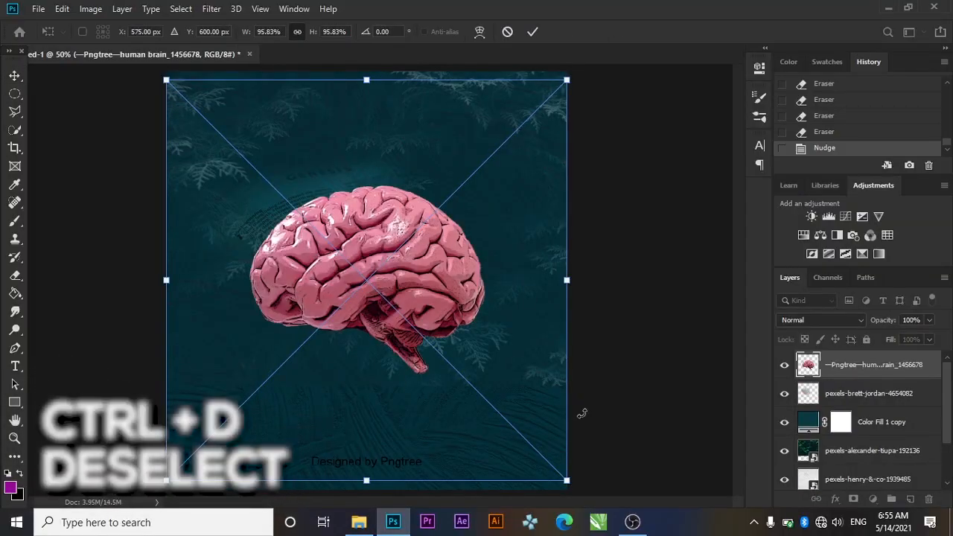
left_click_drag(567, 480, 440, 351)
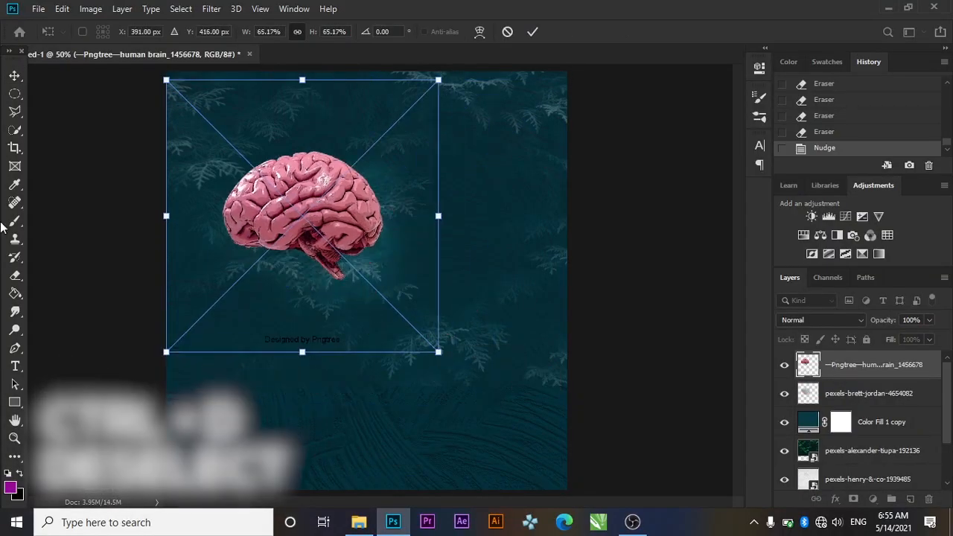
key("Return")
Rasterize the brain layer and erase the Designed by Pngtree watermark
key("e")
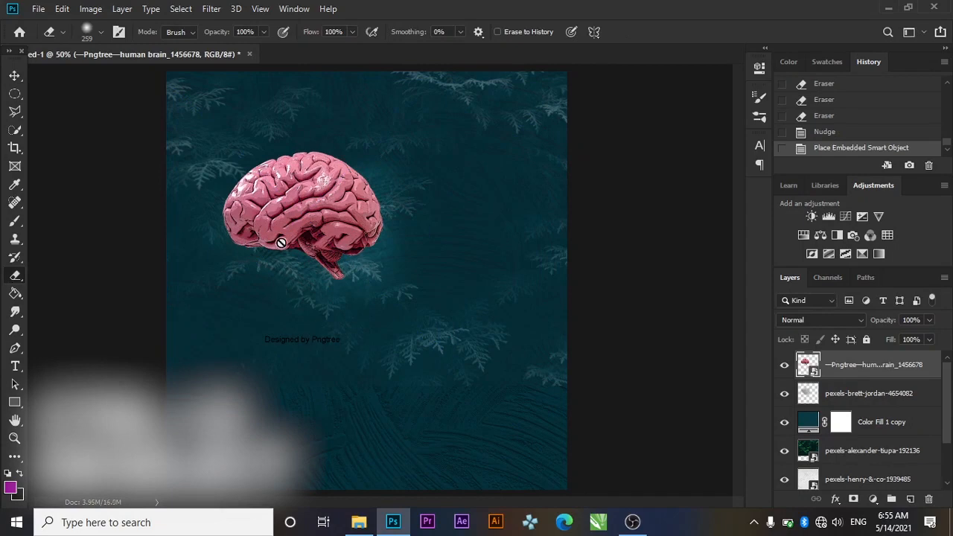
left_click(280, 241)
left_click(476, 211)
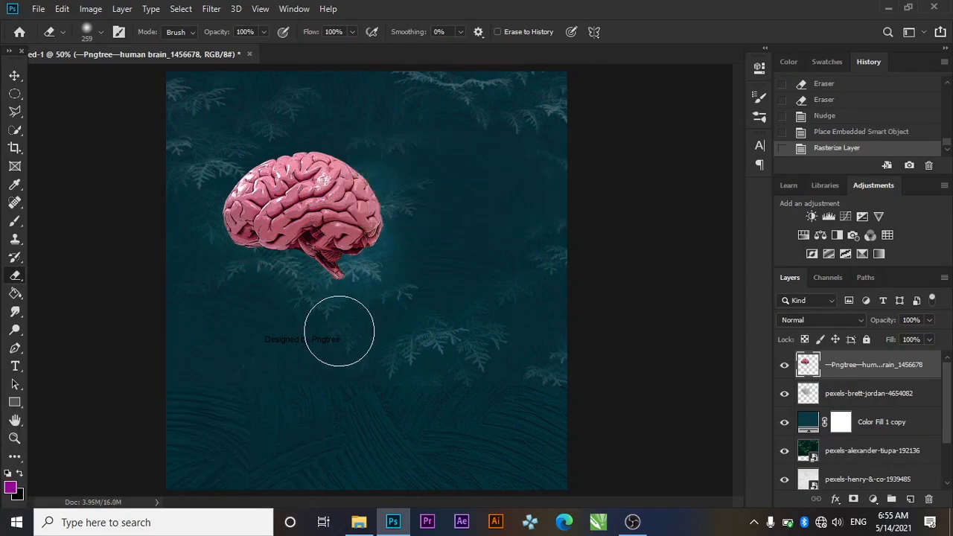
mouse_move(340, 330)
left_mouse_down()
mouse_move(280, 362)
mouse_move(256, 335)
mouse_move(246, 365)
left_mouse_up()
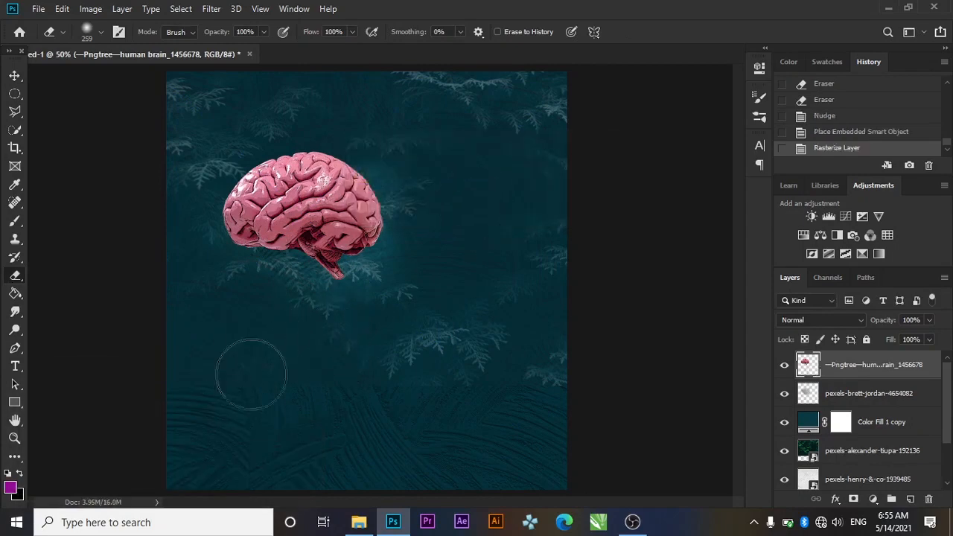
Scale the brain down to about 48% and place it right of centre in the upper half
left_click(13, 76)
key("ctrl+t")
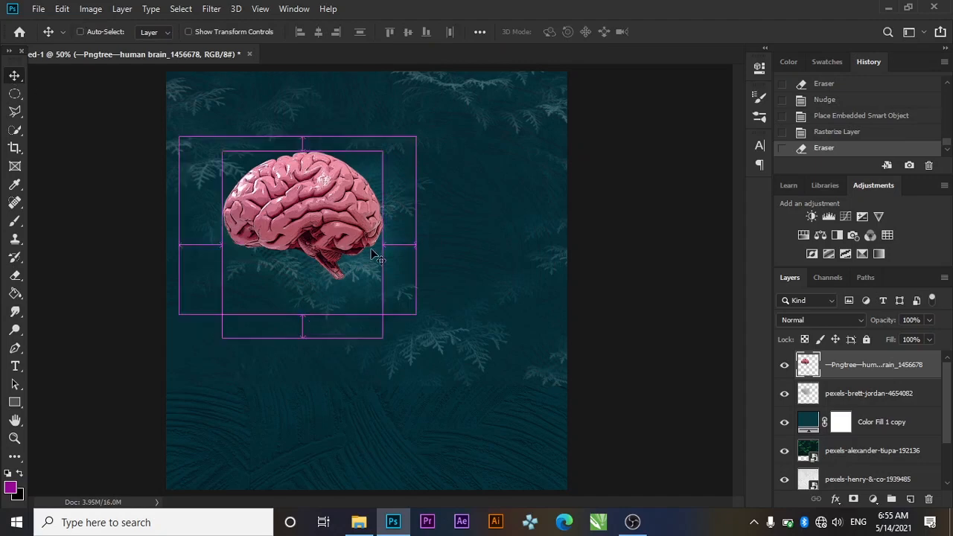
left_click_drag(296, 271, 439, 319)
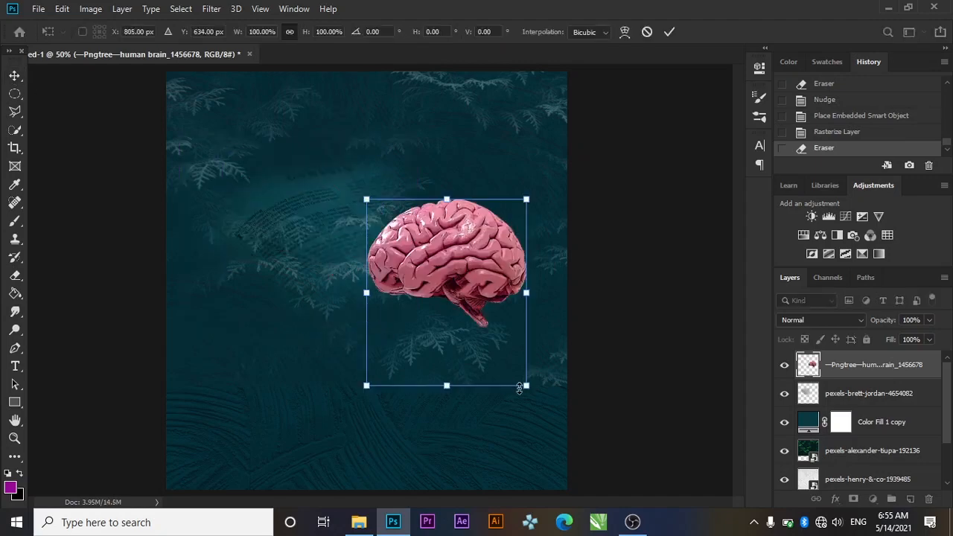
left_click_drag(526, 386, 446, 311)
left_click_drag(430, 256, 471, 234)
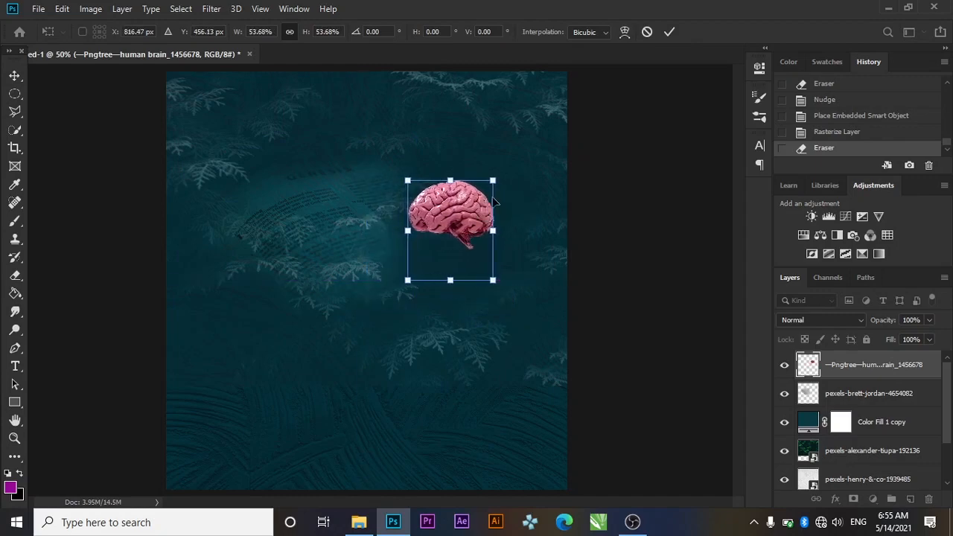
left_click_drag(494, 281, 484, 269)
left_click(669, 32)
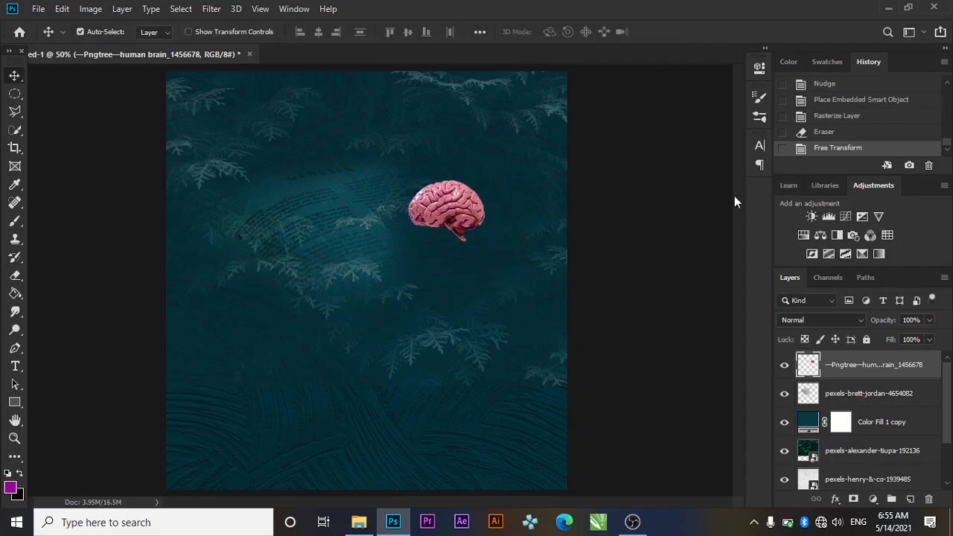
Give the brain layer a magenta Color Overlay layer style
double_click(931, 360)
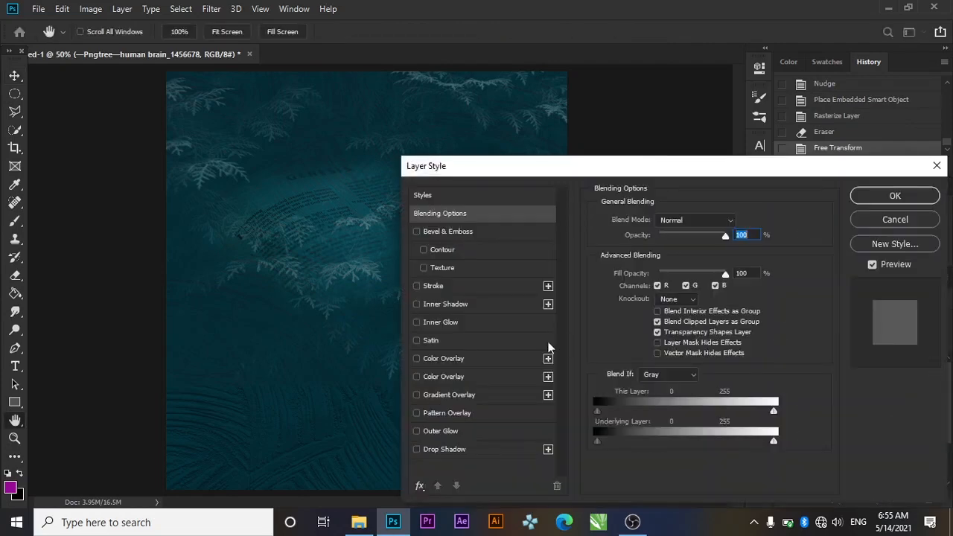
left_click(447, 358)
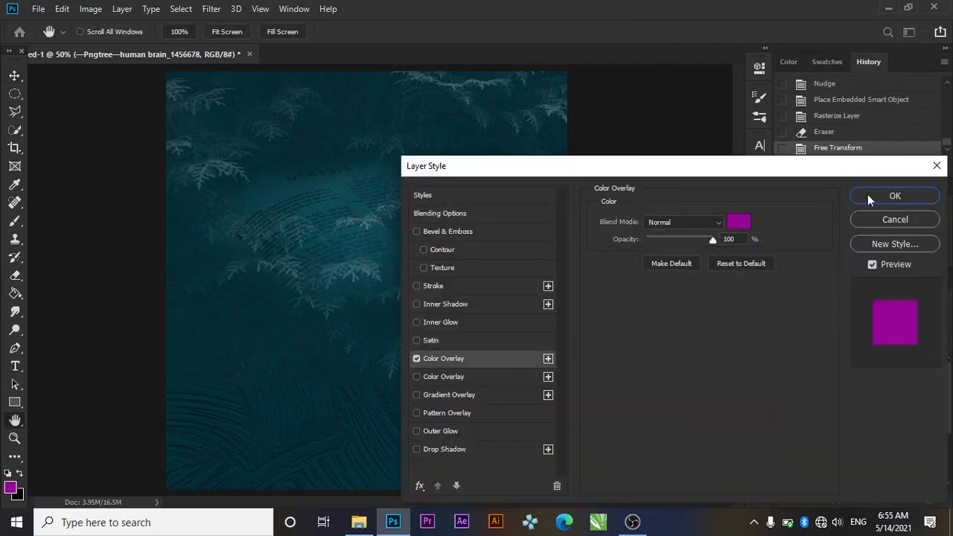
left_click(891, 196)
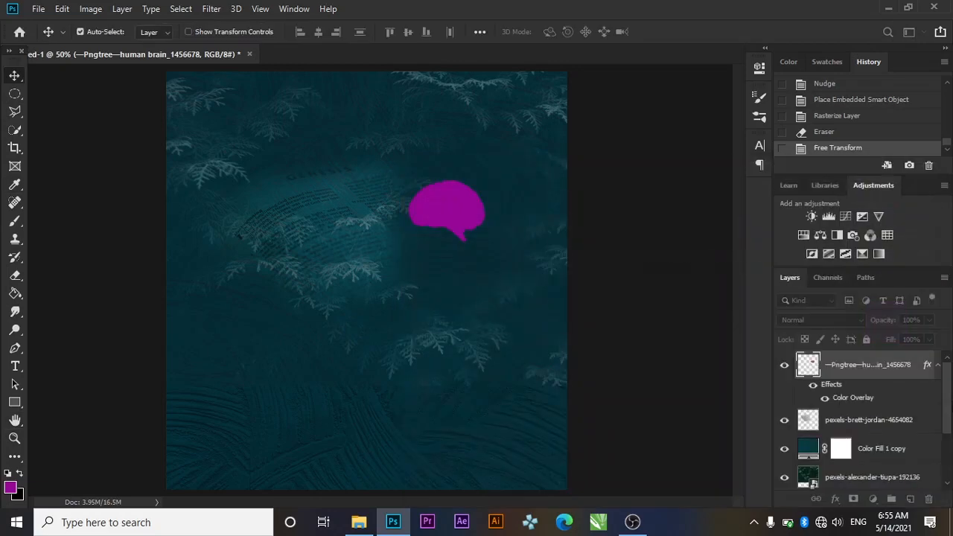
Lower the brain's Color Overlay opacity to 90%
double_click(915, 373)
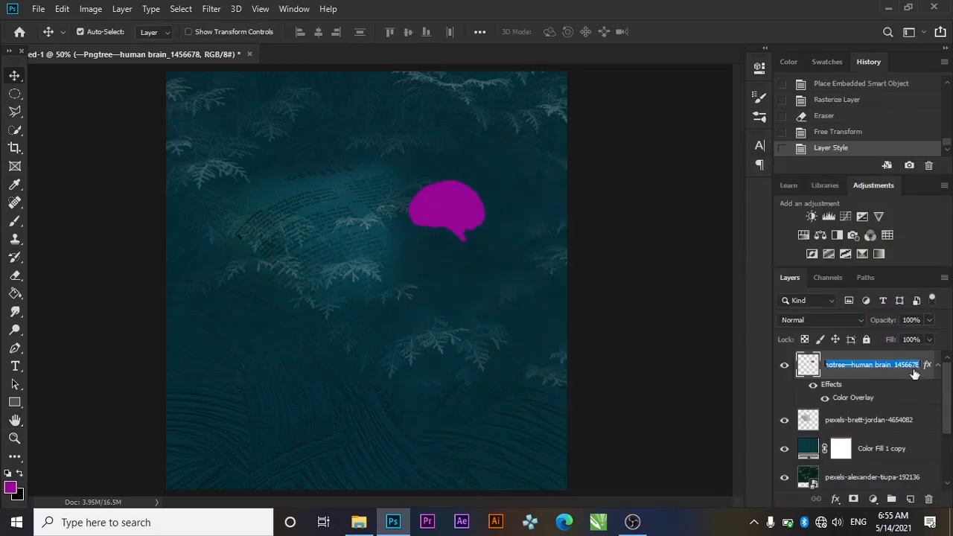
key("Return")
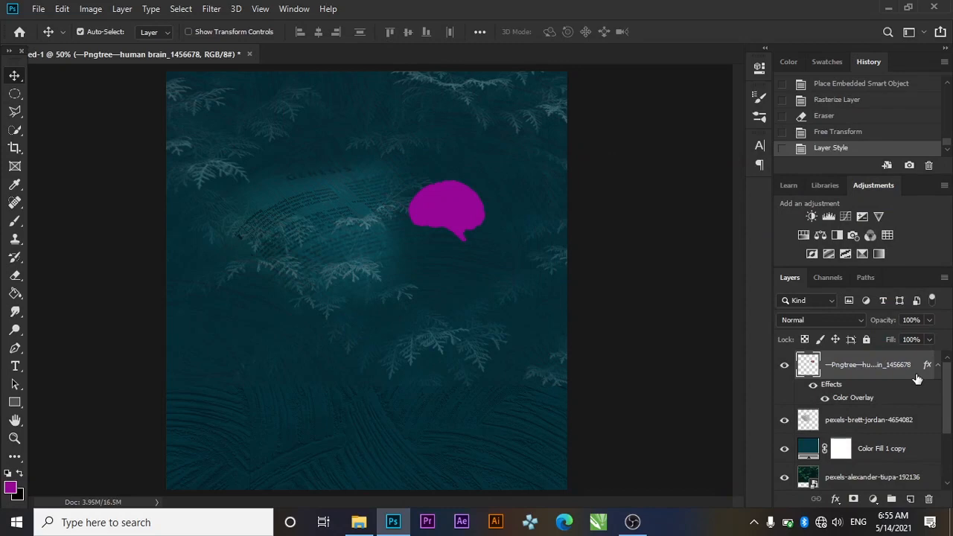
double_click(918, 377)
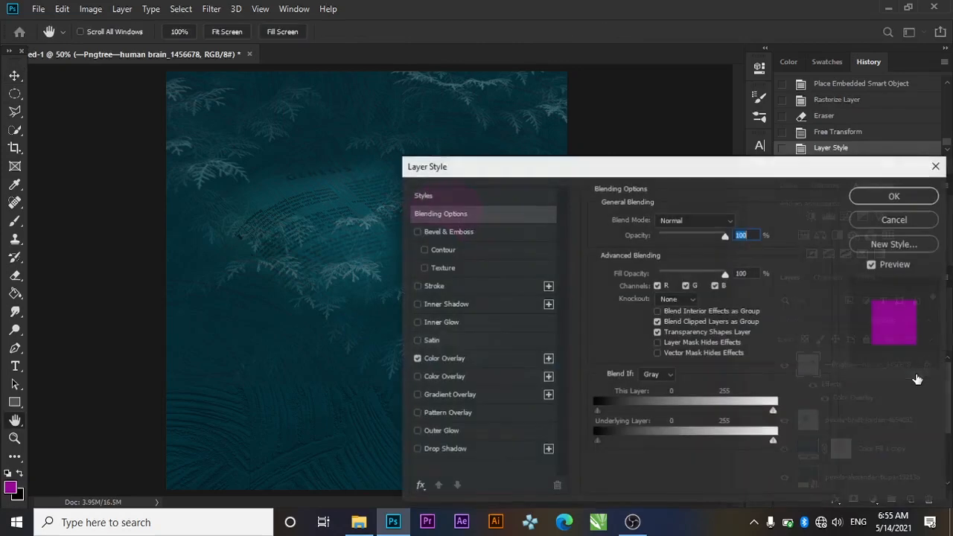
left_click(477, 362)
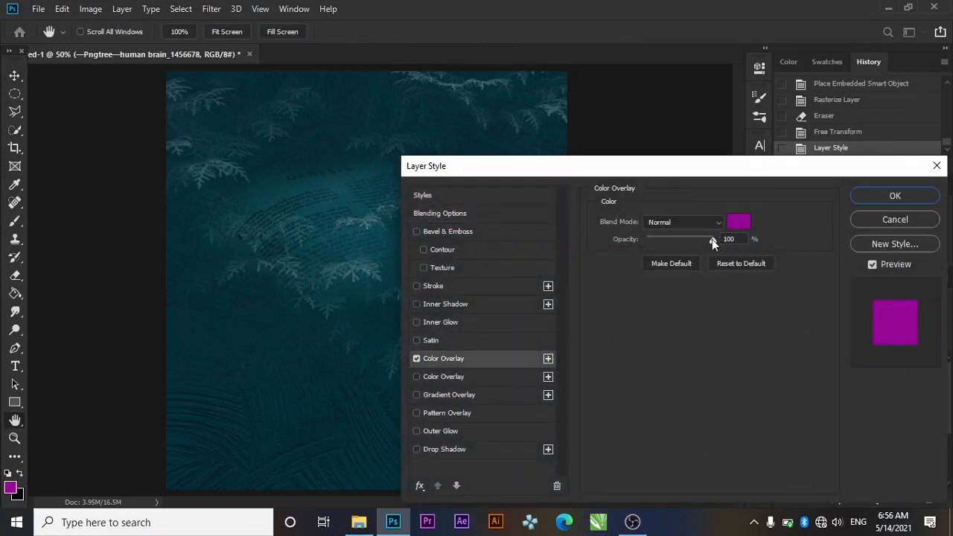
left_click_drag(712, 239, 704, 239)
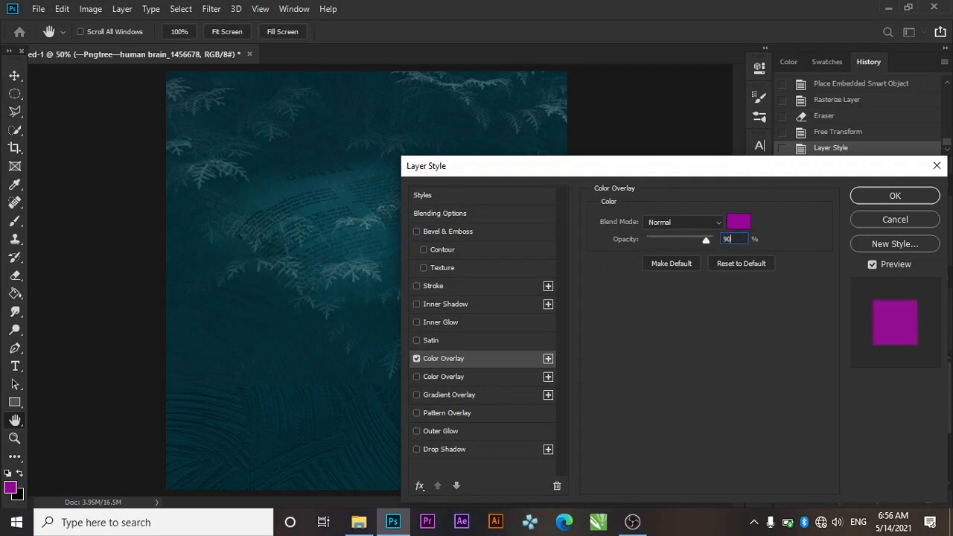
left_click(876, 203)
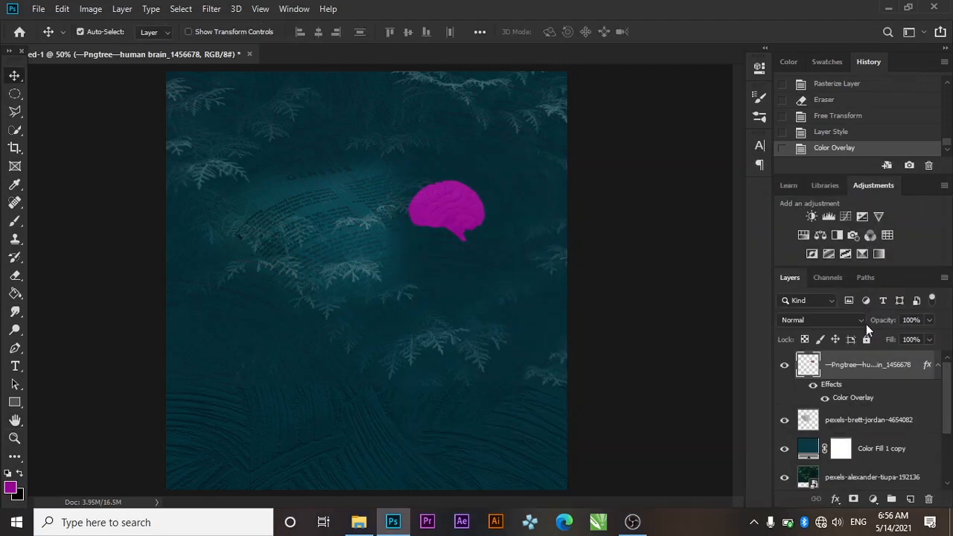
scroll(947, 395, "down", 1)
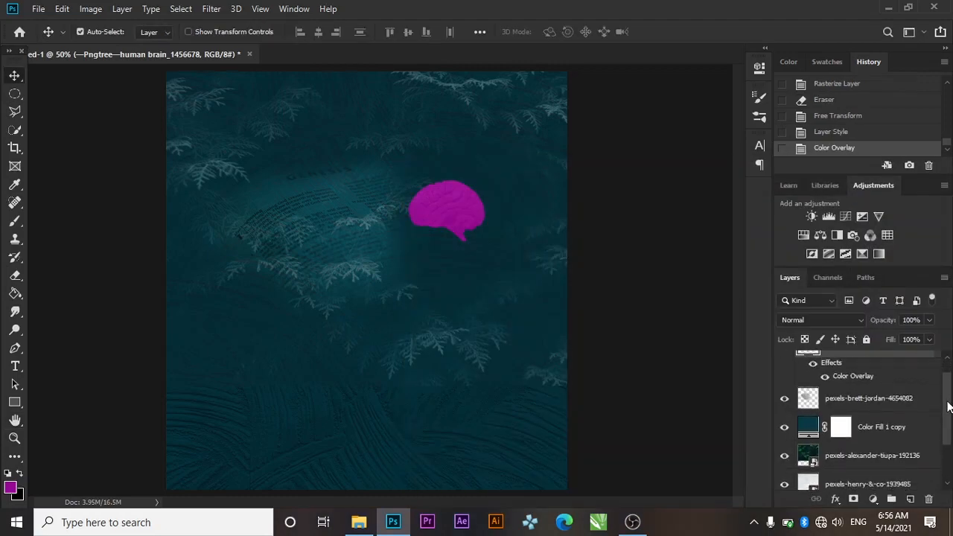
double_click(809, 428)
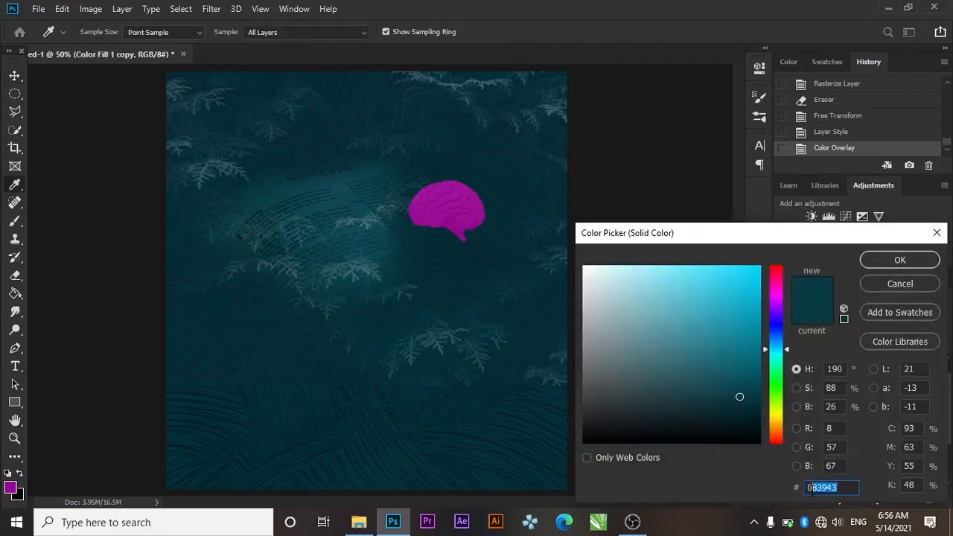
Copy the teal hex 083943 from the fill layer and set it as the foreground colour
right_click(812, 488)
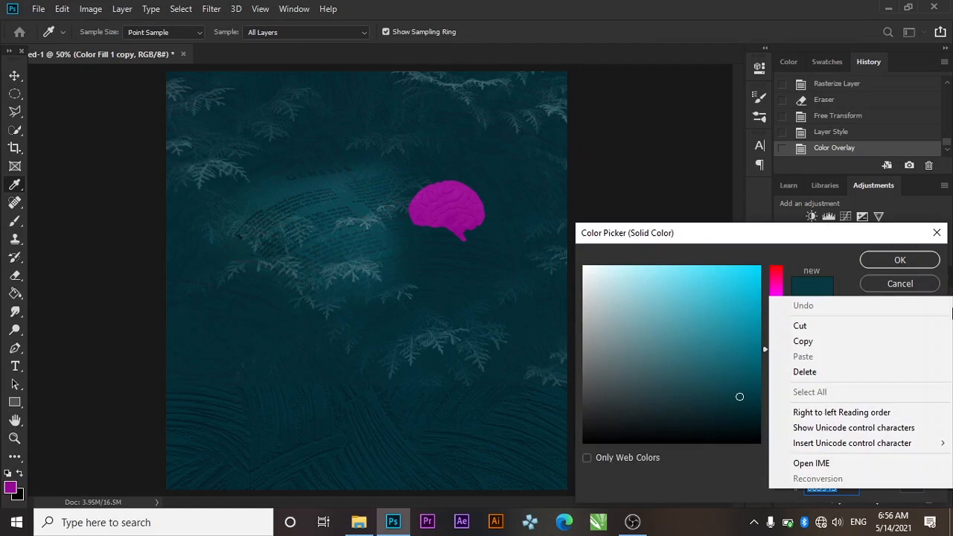
left_click(801, 340)
left_click(883, 263)
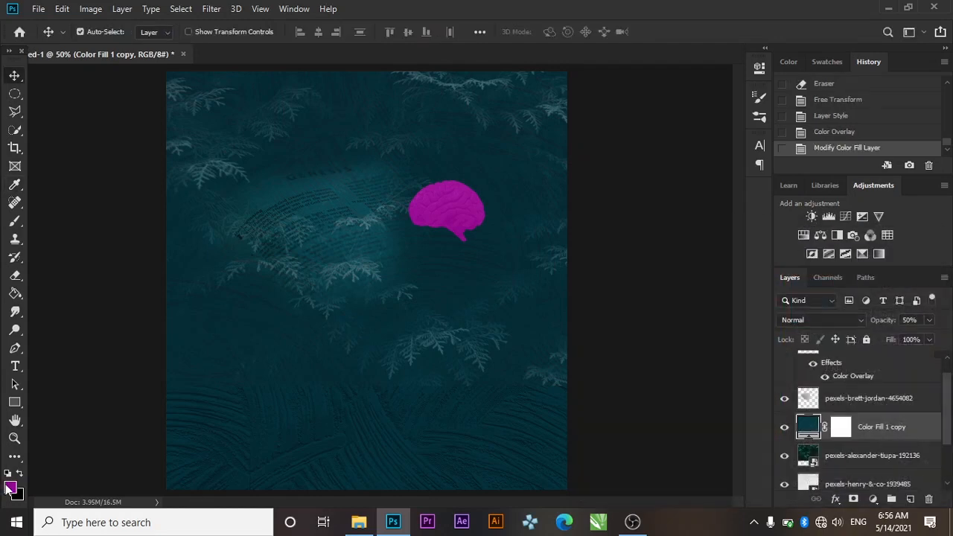
left_click(10, 485)
key("ctrl+v")
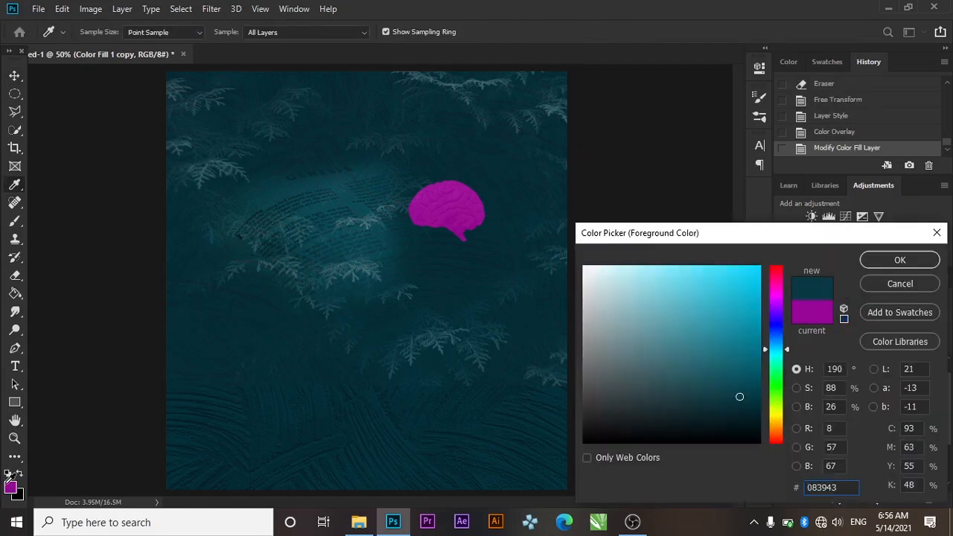
left_click(900, 260)
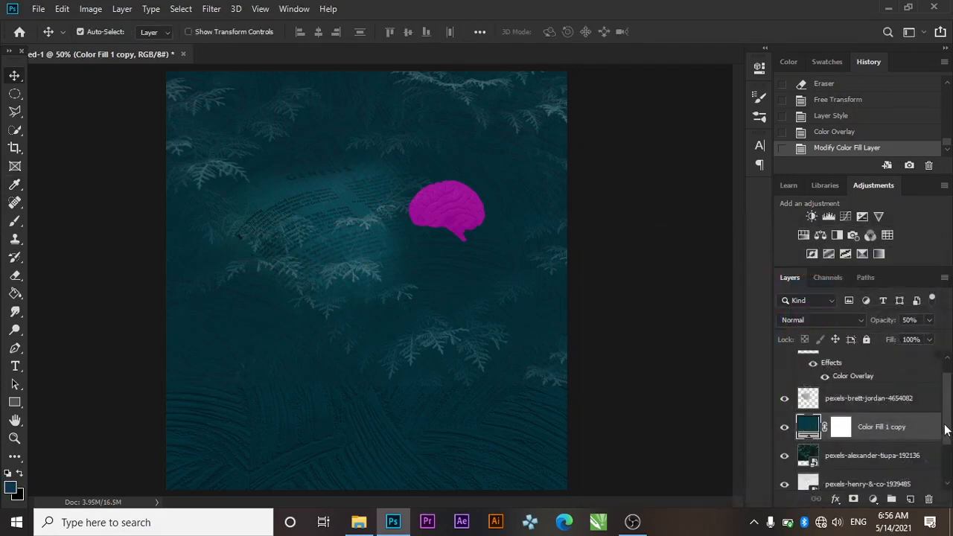
scroll(946, 418, "up", 2)
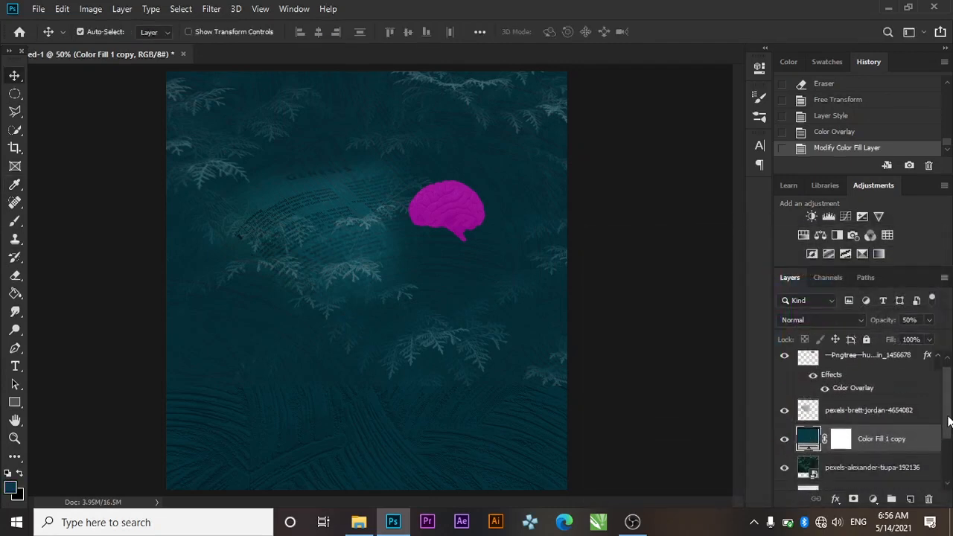
Change the brain's Color Overlay colour to teal 083943
double_click(919, 366)
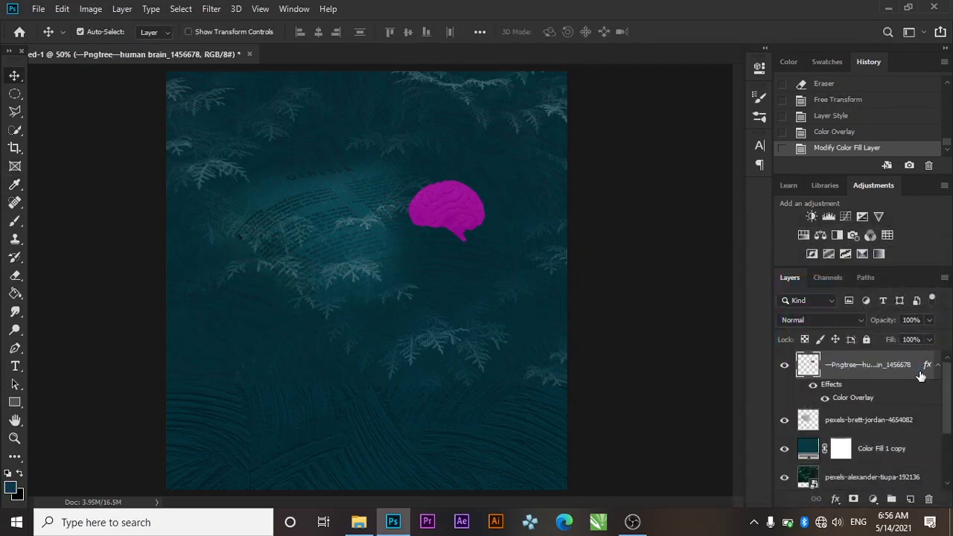
key("Return")
double_click(921, 368)
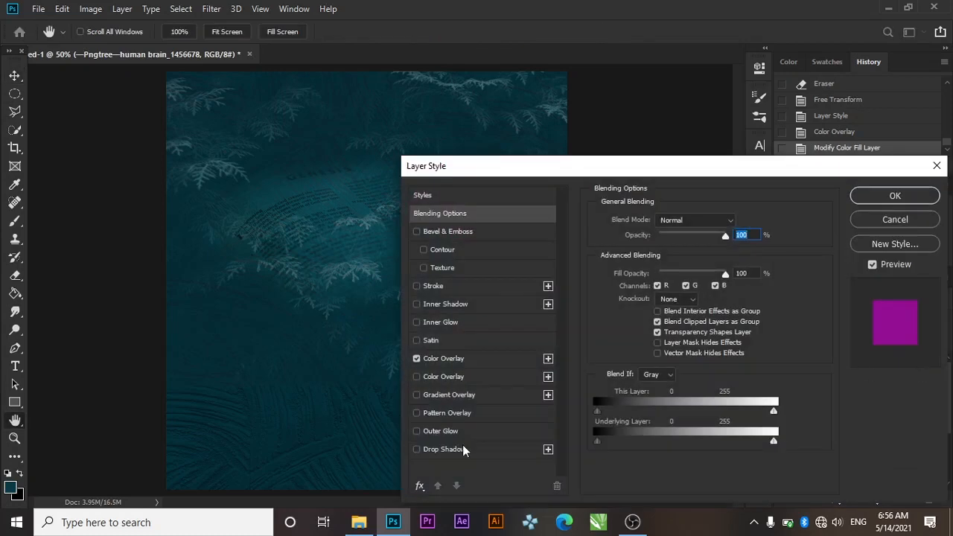
left_click(481, 360)
left_click(732, 224)
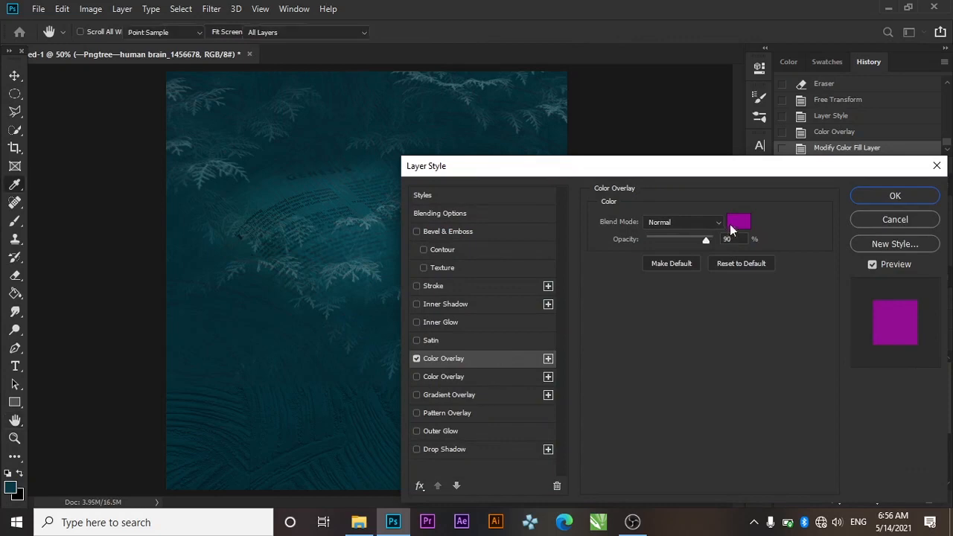
key("ctrl+v")
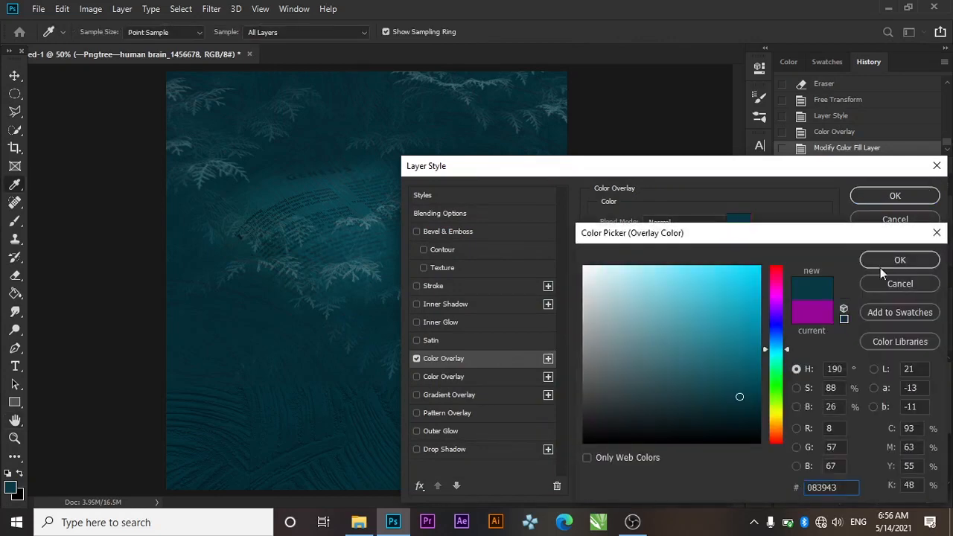
left_click(884, 264)
left_click(879, 195)
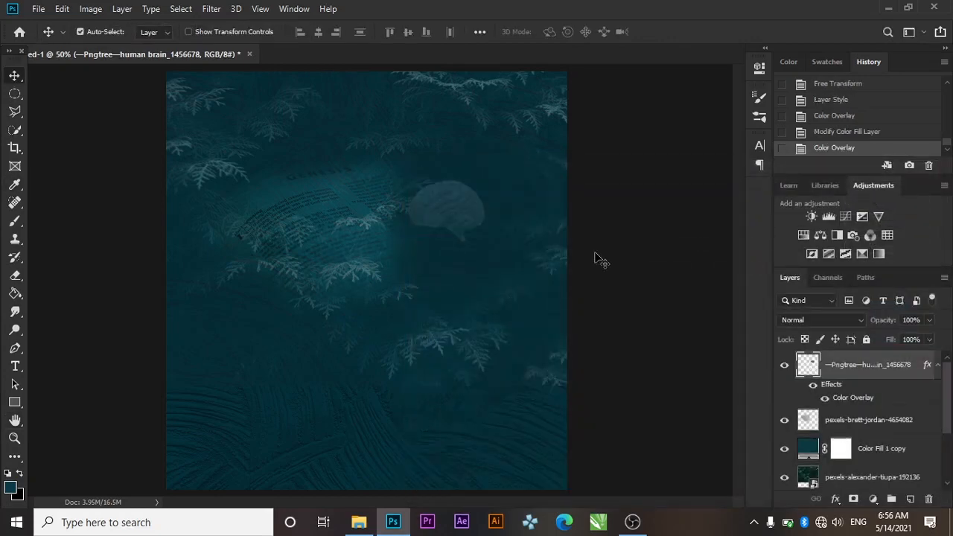
Set the brain's Color Overlay blend mode to Overlay
double_click(917, 371)
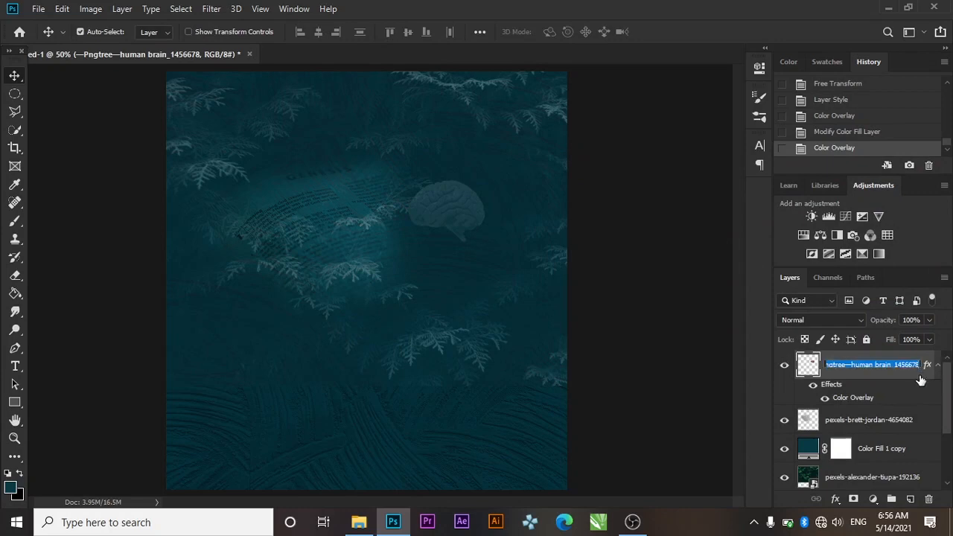
key("Escape")
double_click(921, 378)
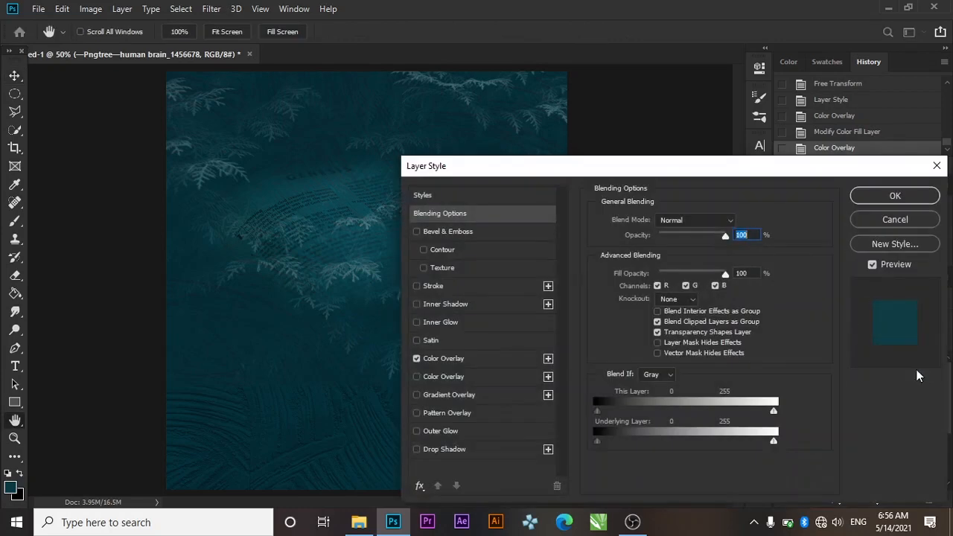
left_click(481, 360)
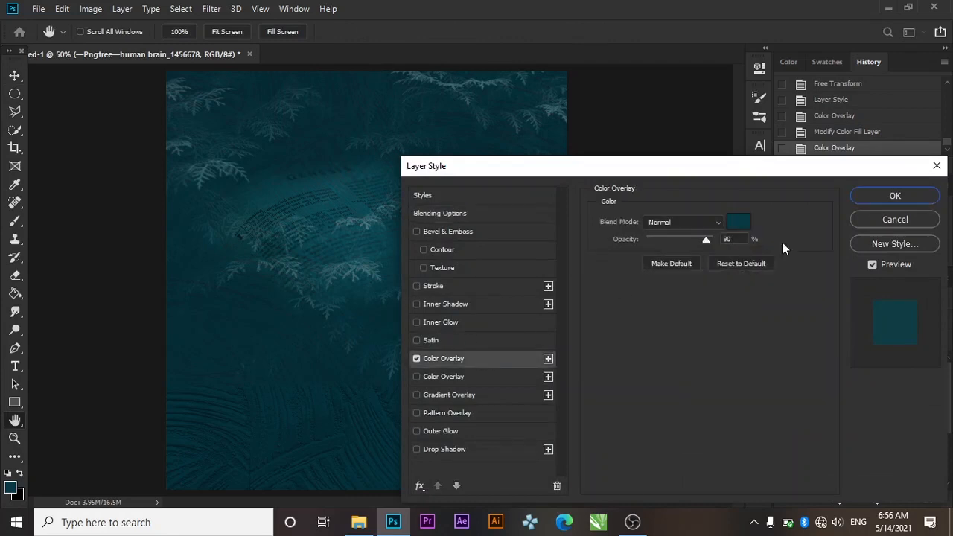
left_click(686, 222)
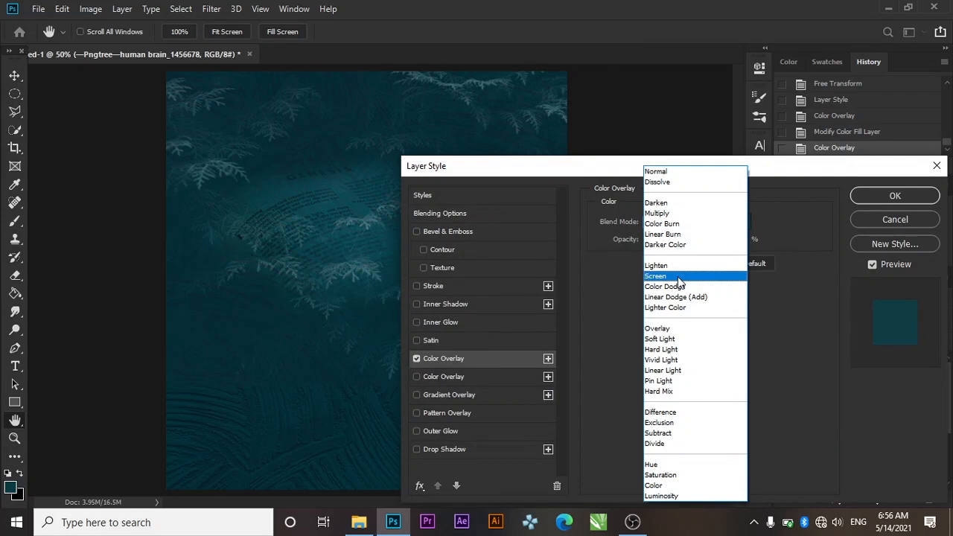
left_click(668, 328)
Set the brain layer's blend mode to Overlay
left_click(896, 196)
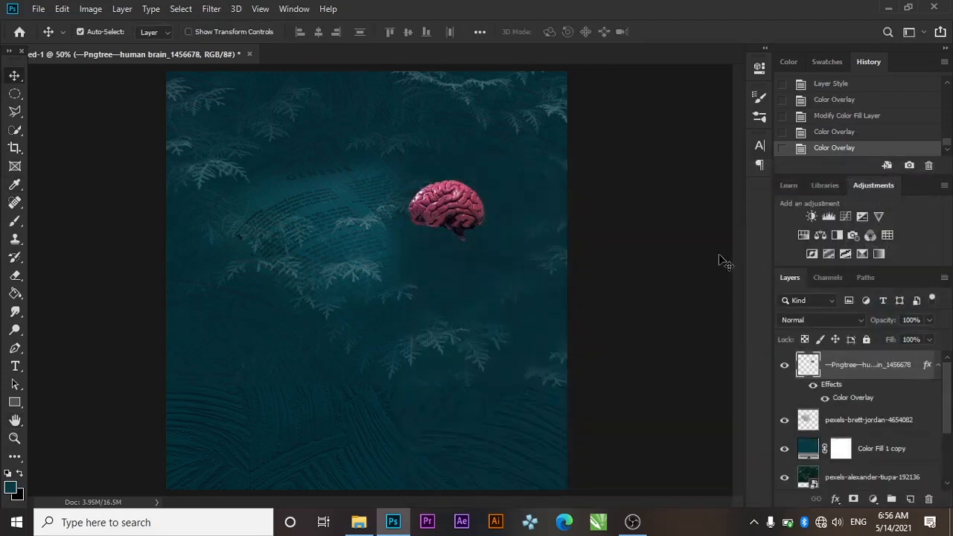
left_click(835, 322)
left_click(825, 330)
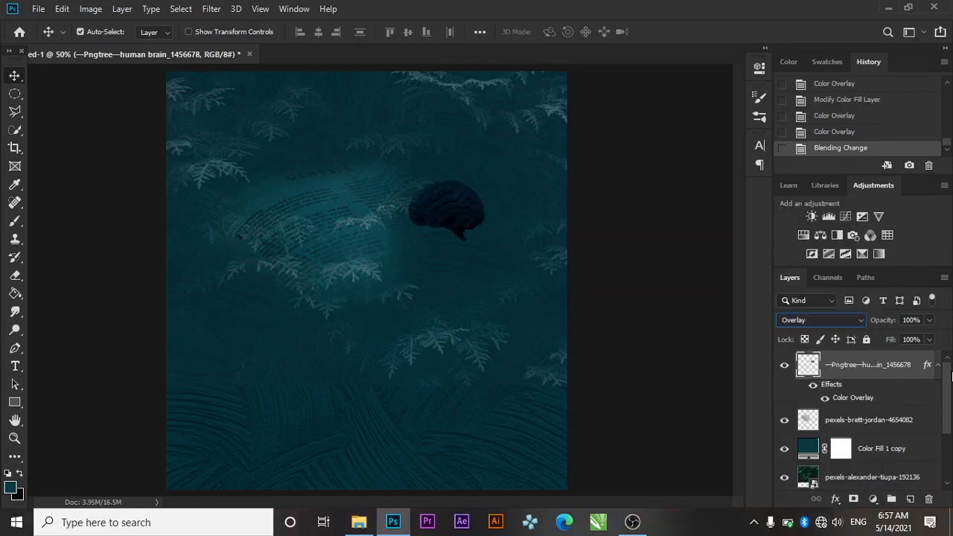
Switch the brain layer's Color Overlay effect to Normal blending
double_click(918, 376)
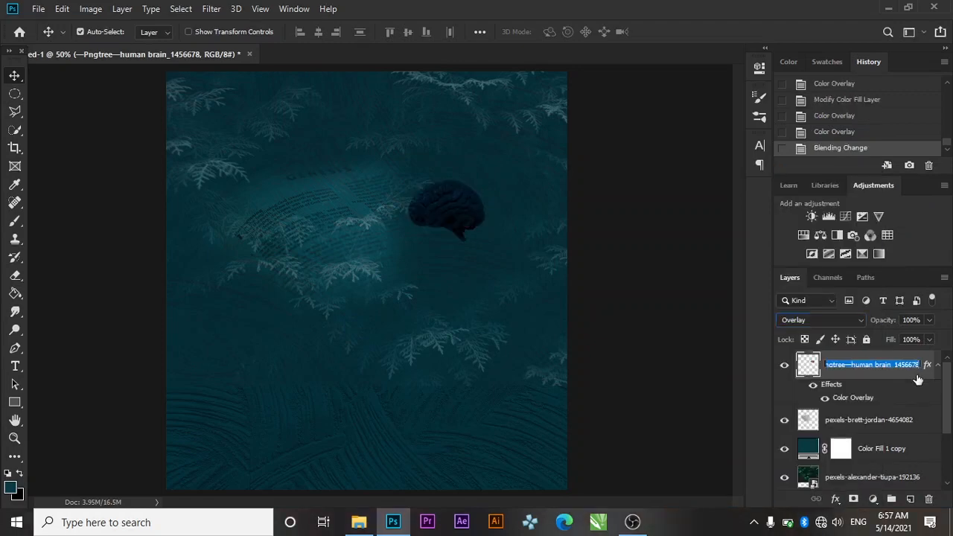
left_click(919, 379)
double_click(918, 376)
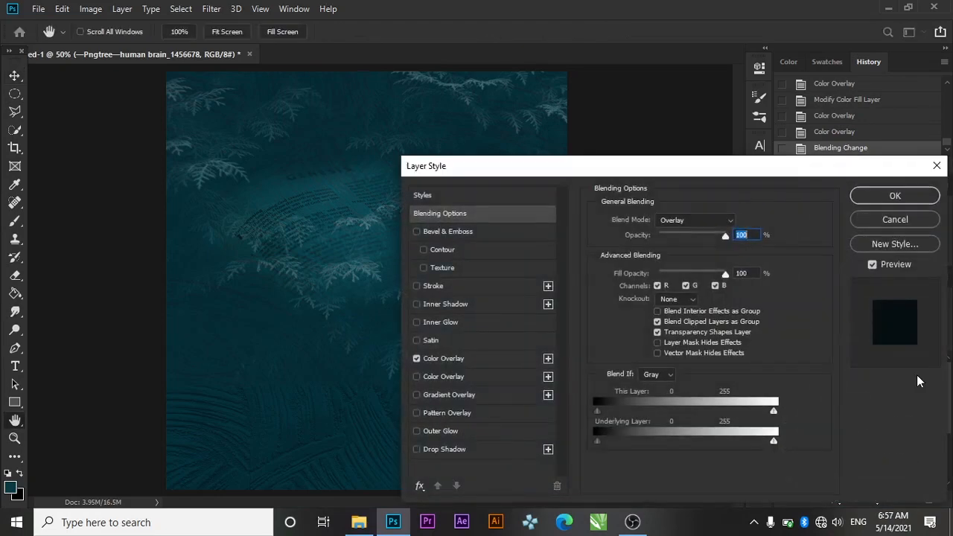
left_click(498, 361)
left_click(709, 226)
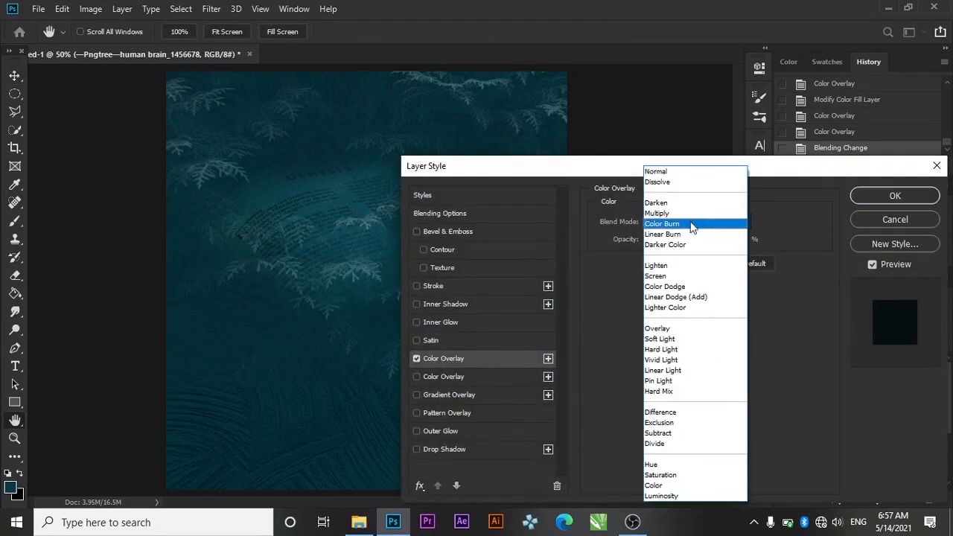
left_click(669, 175)
left_click(913, 195)
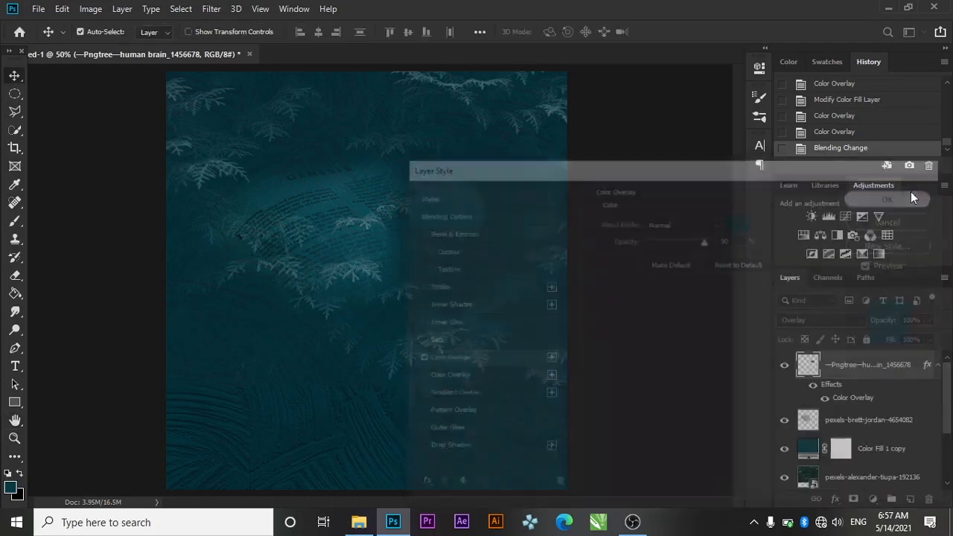
Lower the brain's Color Overlay opacity to about 47%
double_click(916, 376)
left_click(918, 380)
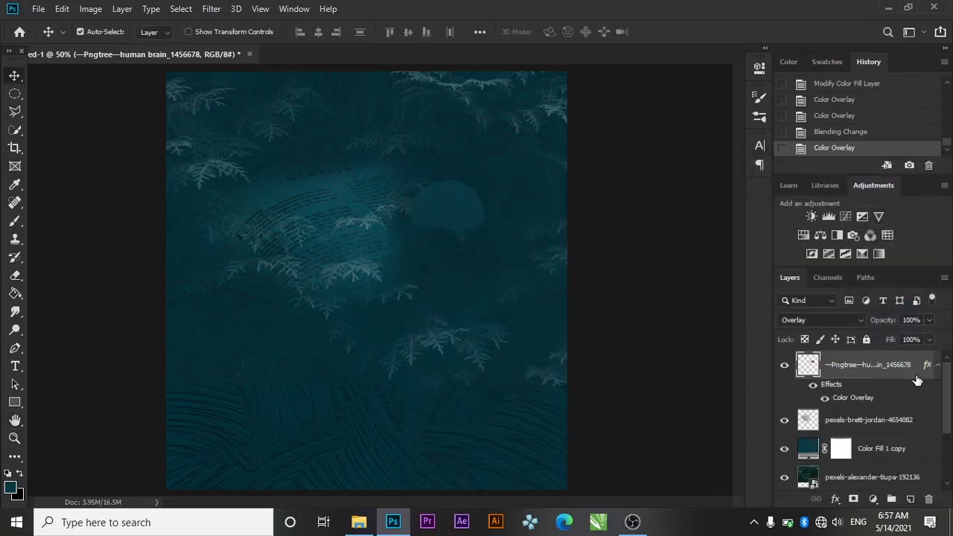
double_click(918, 380)
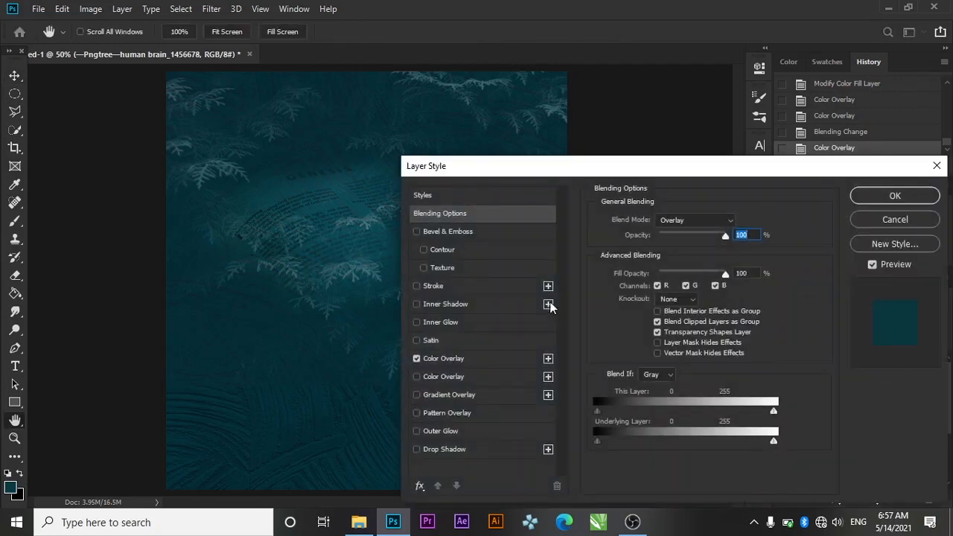
left_click(494, 358)
left_click_drag(707, 242, 688, 239)
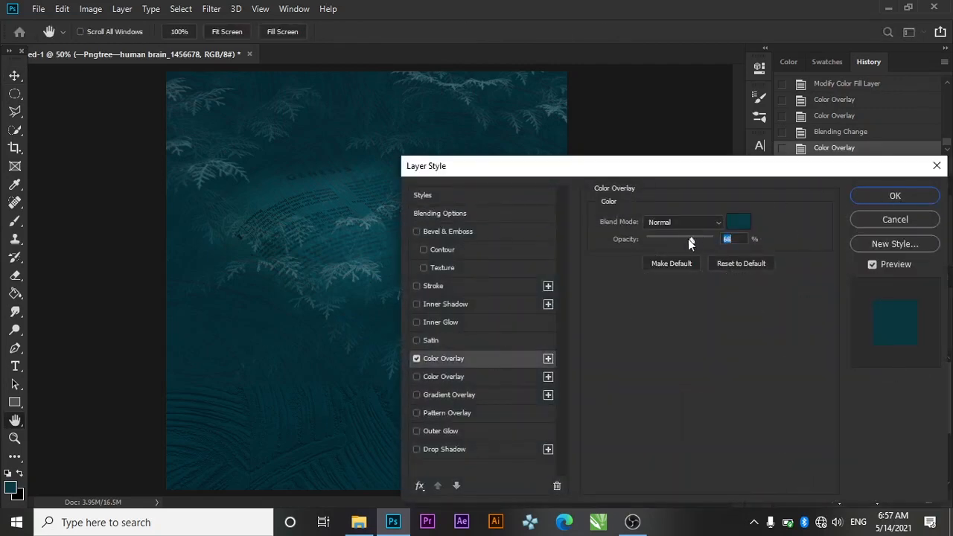
left_click_drag(611, 184, 596, 263)
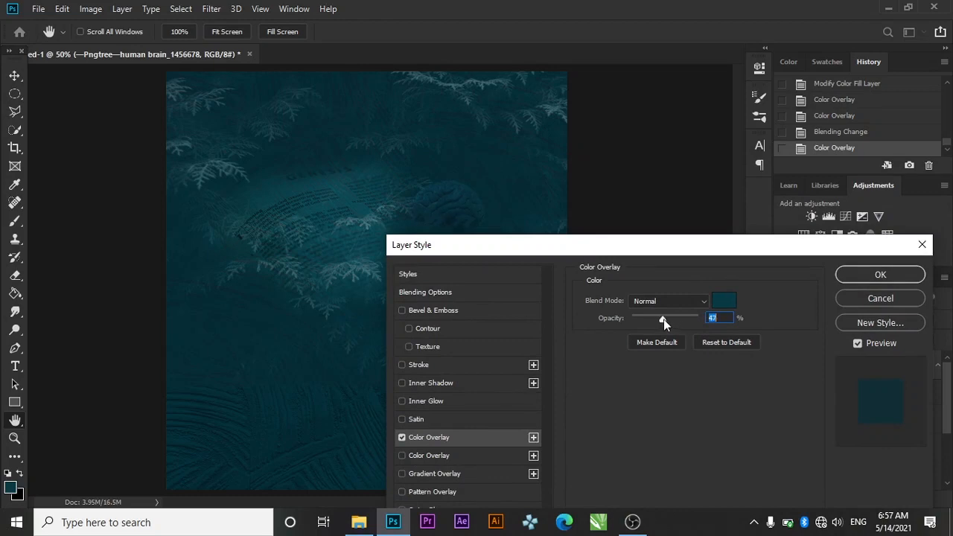
left_click(857, 280)
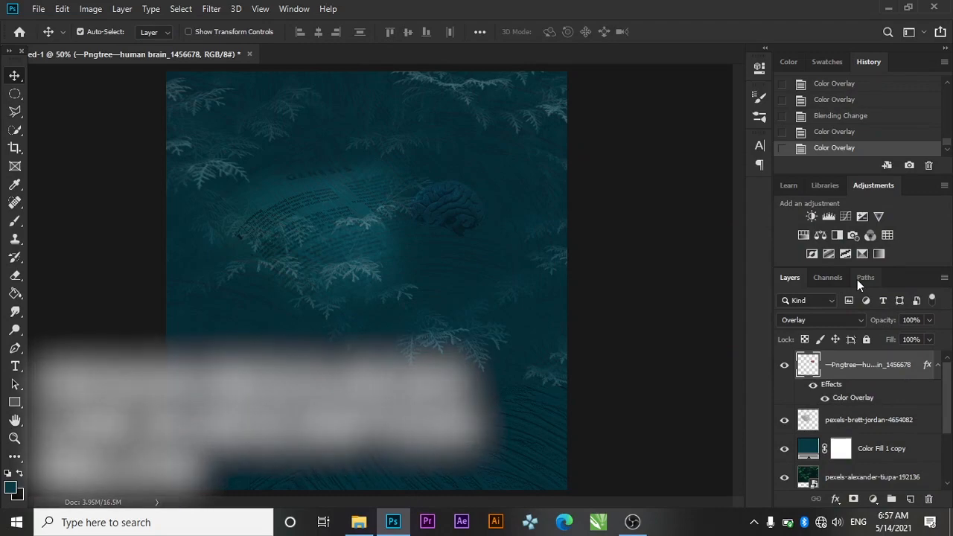
left_click(939, 368)
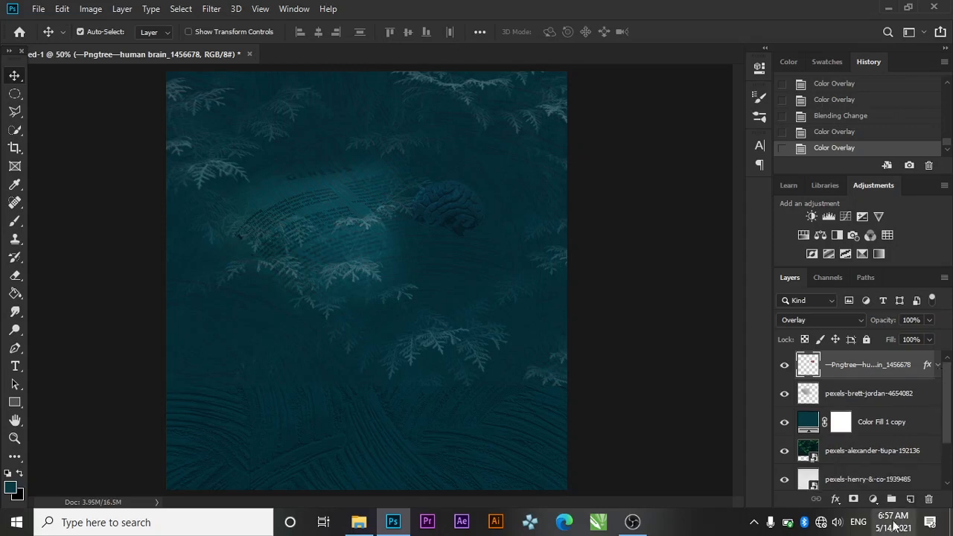
Add a Gradient Fill 1 layer and move it beneath the book and brain layers
left_click(873, 499)
left_click(892, 264)
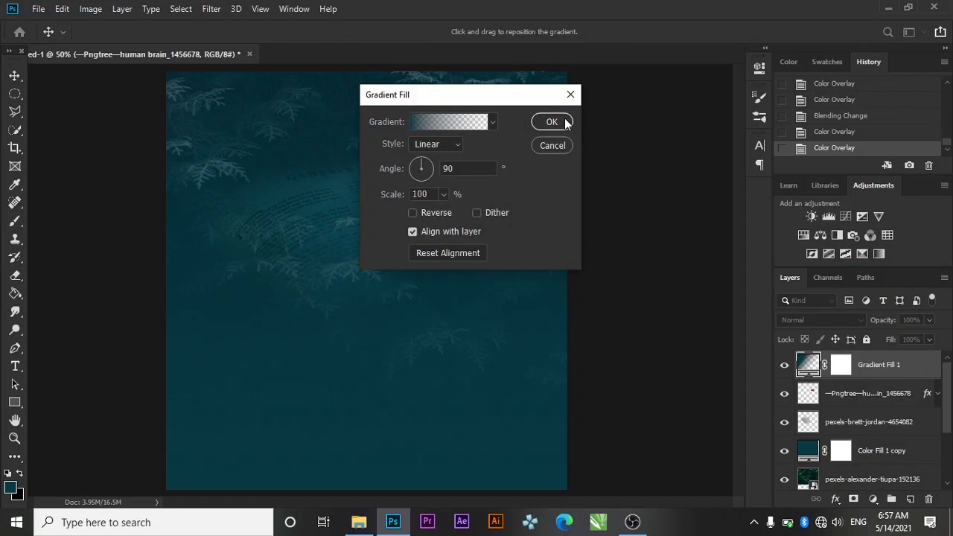
left_click(551, 123)
left_click_drag(897, 366, 912, 439)
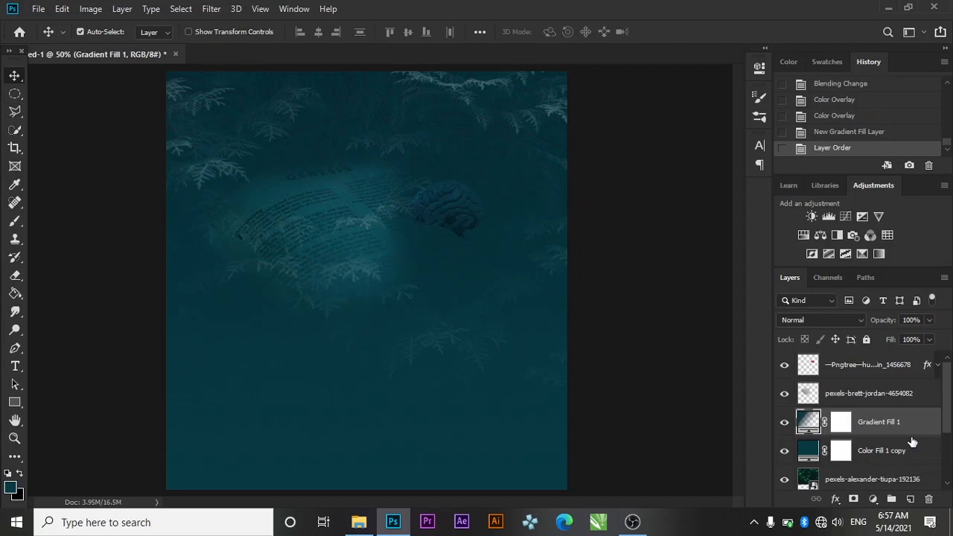
left_click(9, 368)
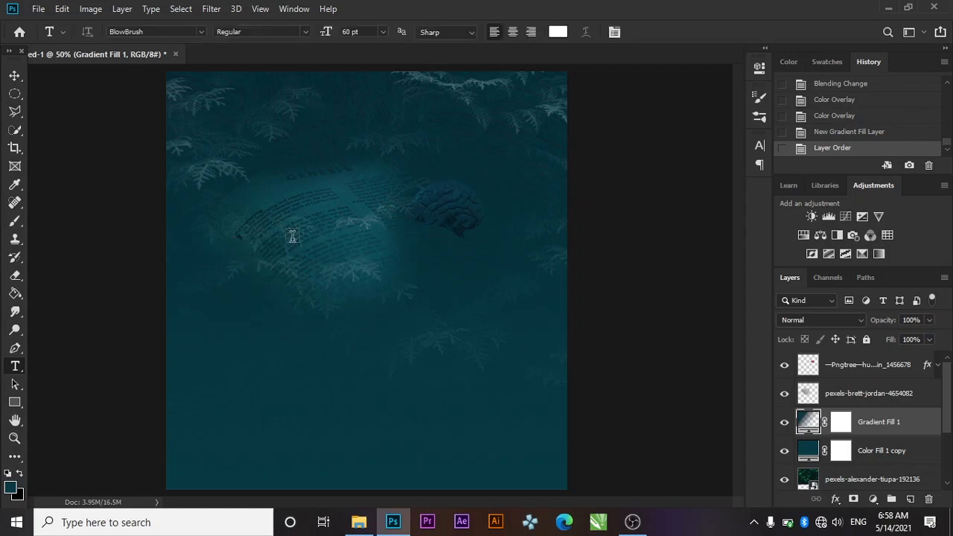
Type the white WISDOM headline in the upper left and move its layer to the top
left_click(220, 211)
key("BackSpace")
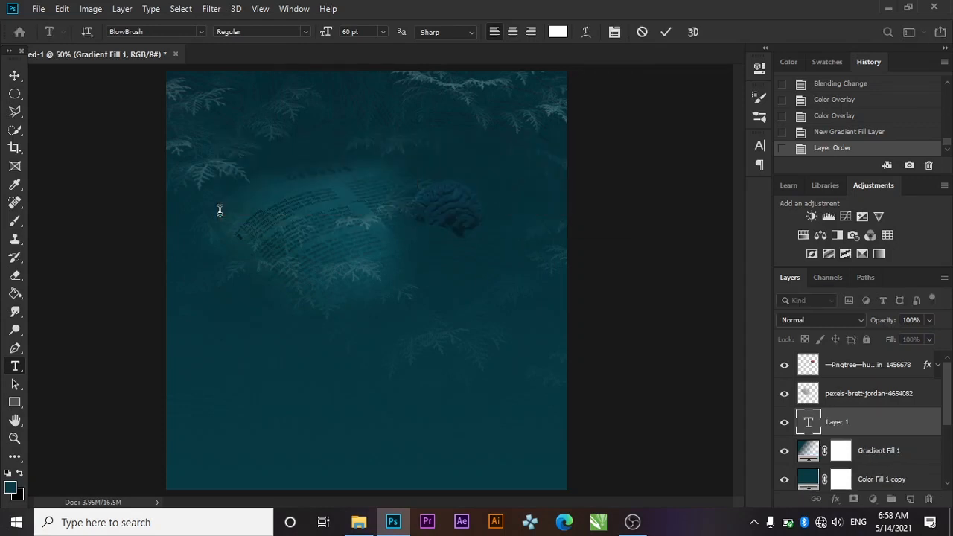
type("WIS")
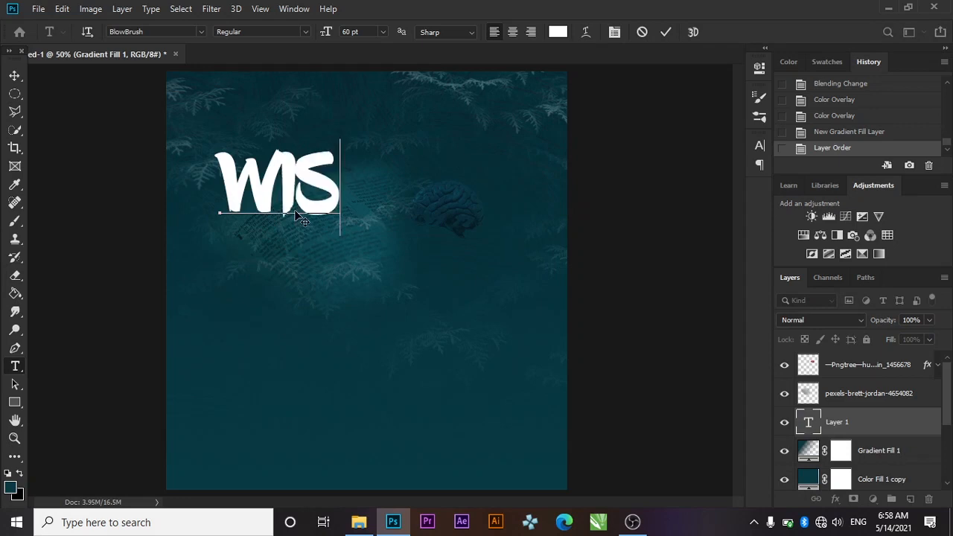
type("DOM")
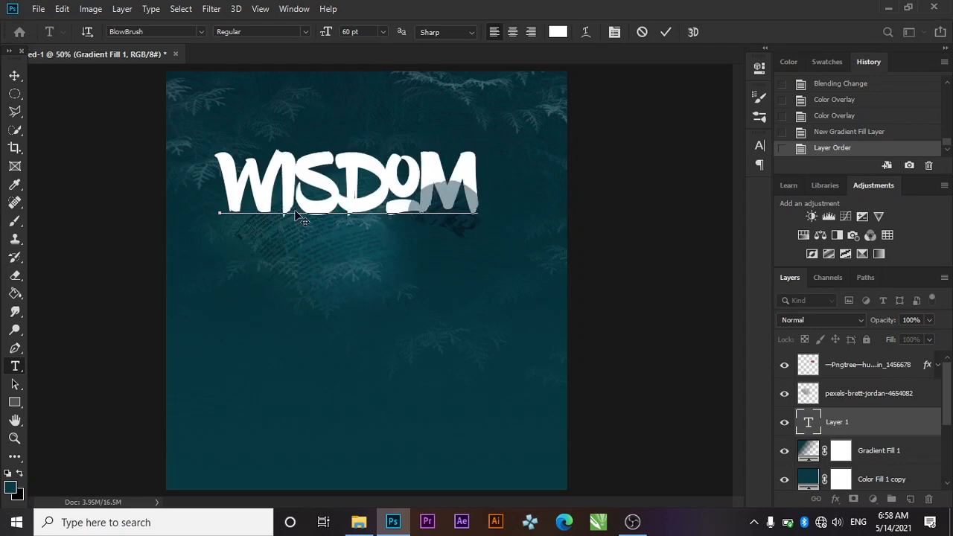
left_click(666, 32)
left_click_drag(888, 428, 870, 367)
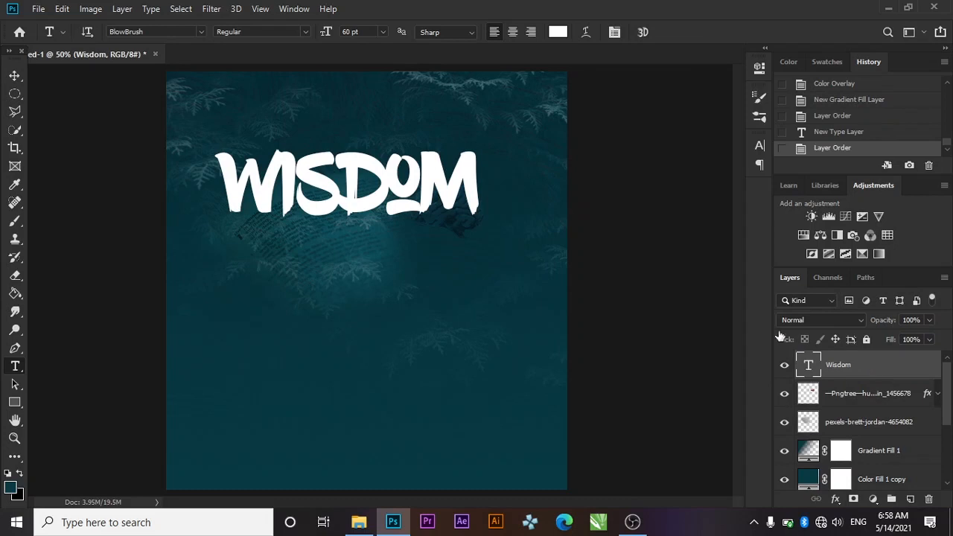
left_click(762, 146)
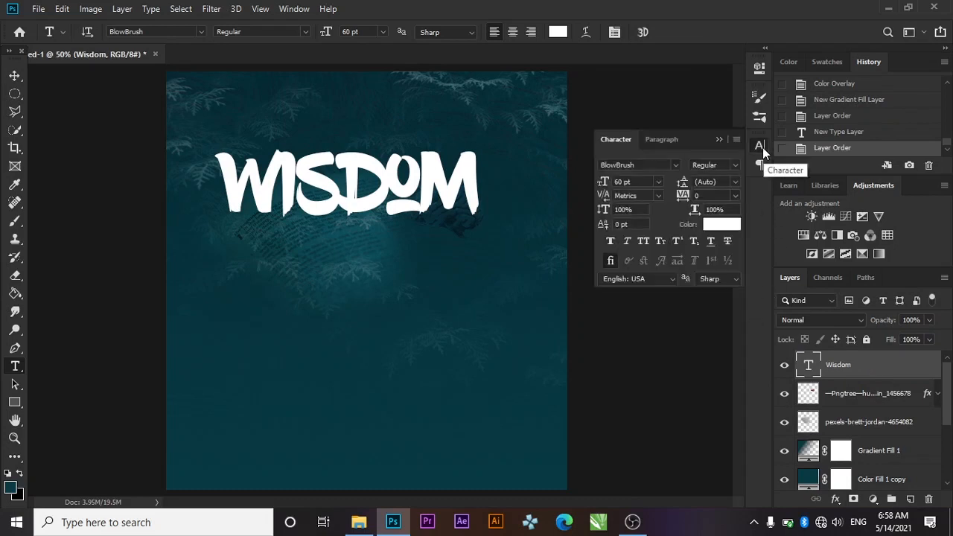
Align WISDOM to the canvas's horizontal centre and nudge it down three steps
left_click(713, 141)
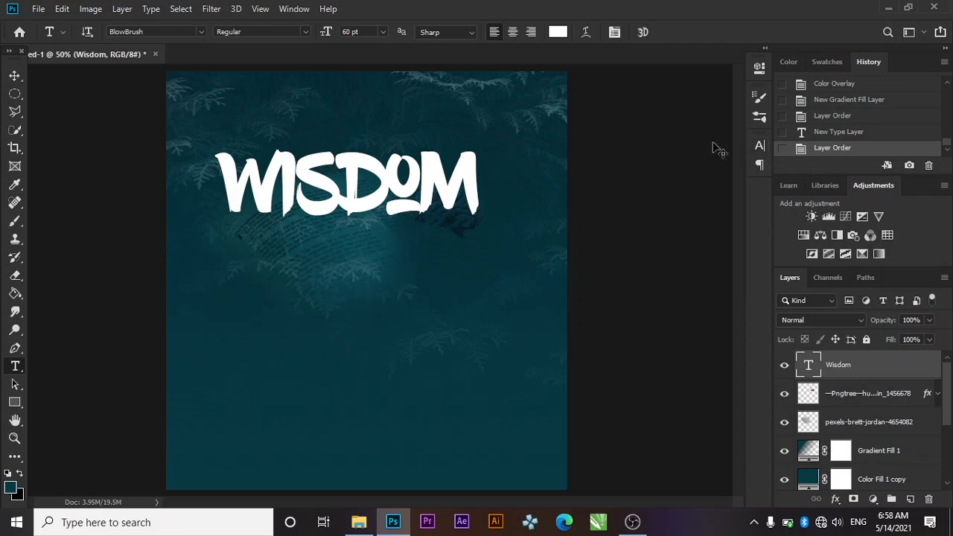
key("ctrl+a")
left_click(16, 75)
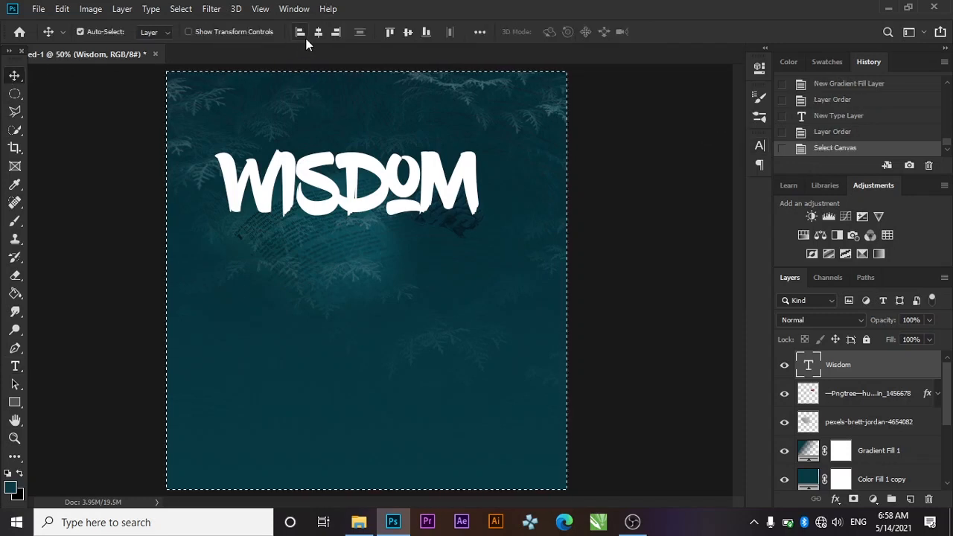
left_click(313, 37)
key("ctrl+d")
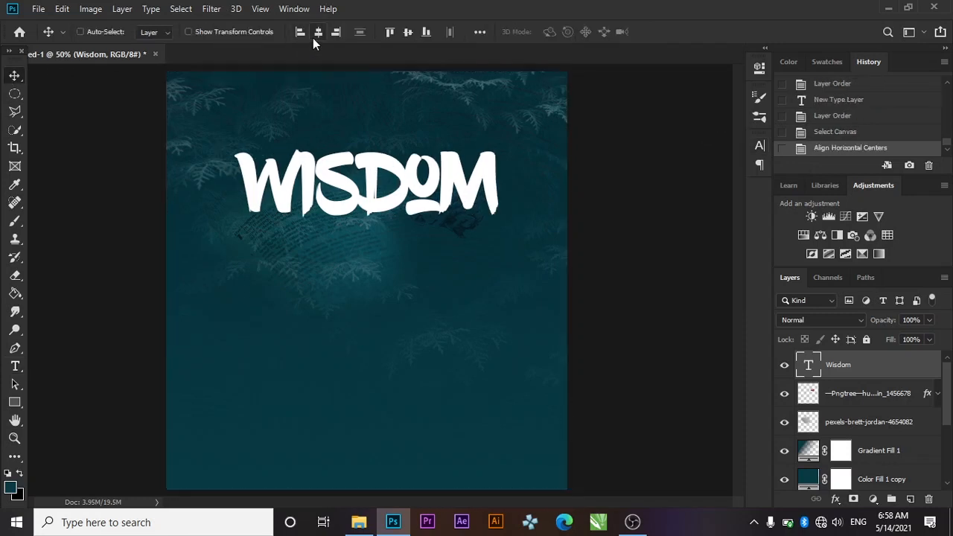
key("Down")
key("Down")
key("Down")
key("Down")
key("Down")
key("Down")
key("Down")
key("Down")
key("Down")
key("Down")
key("Down")
key("Down")
key("Down")
key("Down")
key("Down")
key("Down")
key("Down")
key("Down")
key("Down")
key("Down")
key("Down")
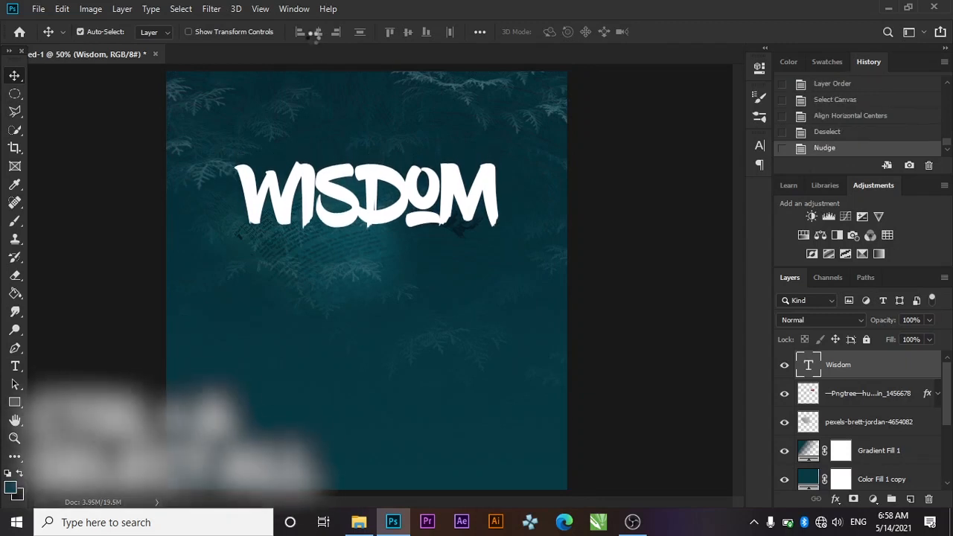
key("Down")
key("Down")
key("Down")
key("Down")
key("Down")
key("Down")
key("Down")
key("Down")
key("Down")
key("Down")
key("Down")
key("Down")
key("Down")
key("Down")
key("Down")
key("Down")
key("Down")
key("Down")
key("Down")
key("Down")
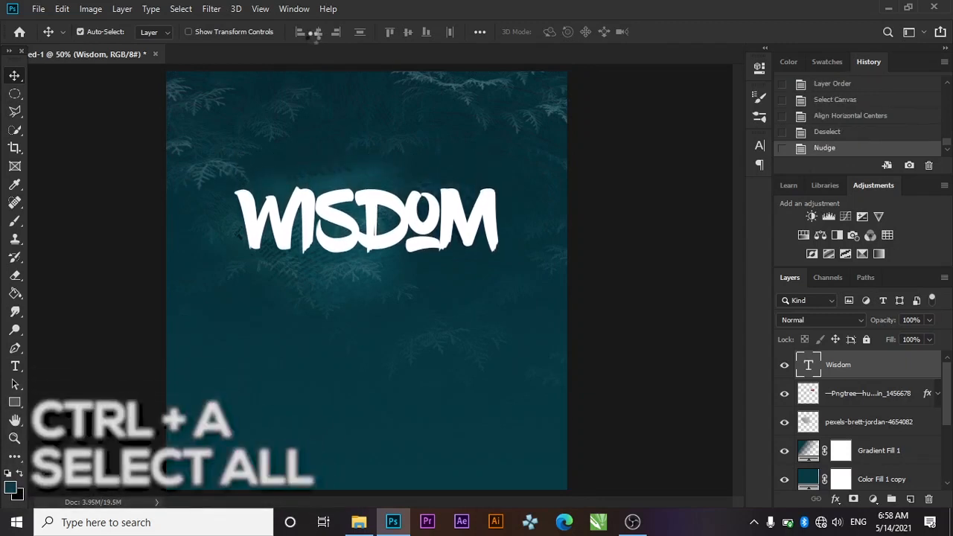
key("Down")
key("Down")
key("Down")
key("Down")
key("Down")
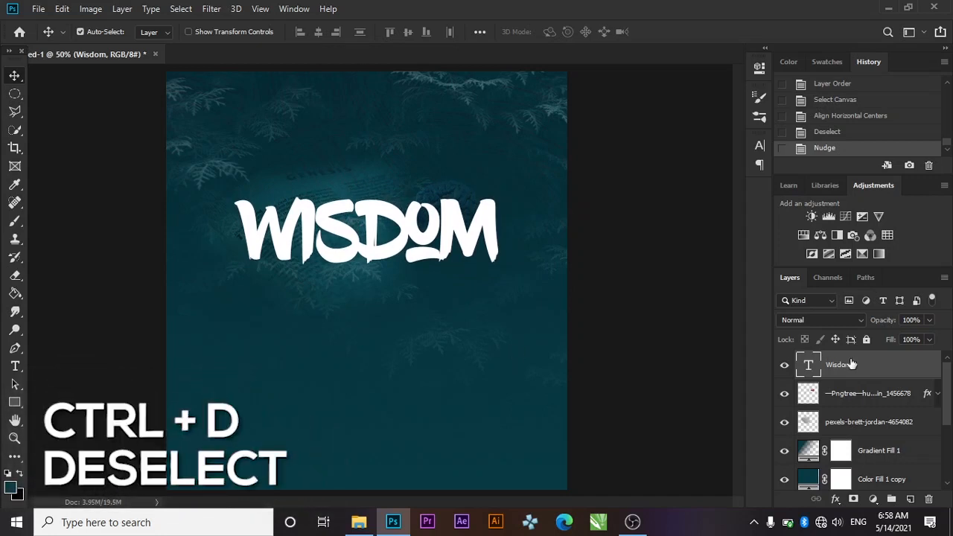
Add a Drop Shadow at 60% opacity to the Wisdom layer
double_click(909, 375)
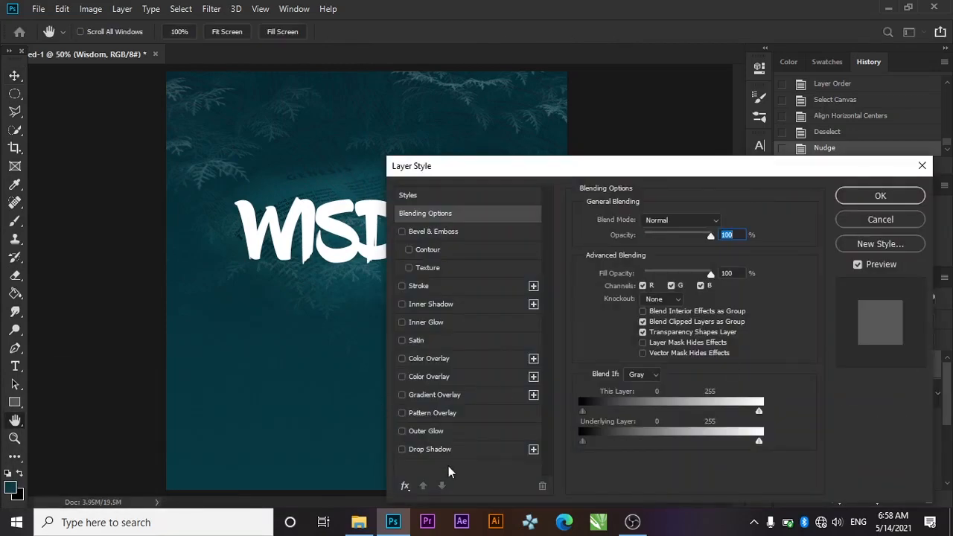
left_click(446, 450)
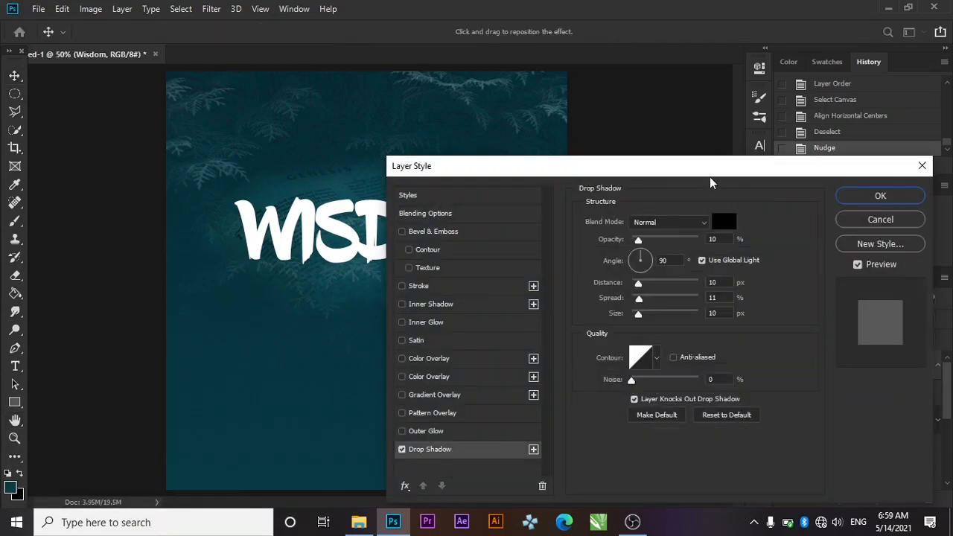
left_click_drag(641, 244, 674, 245)
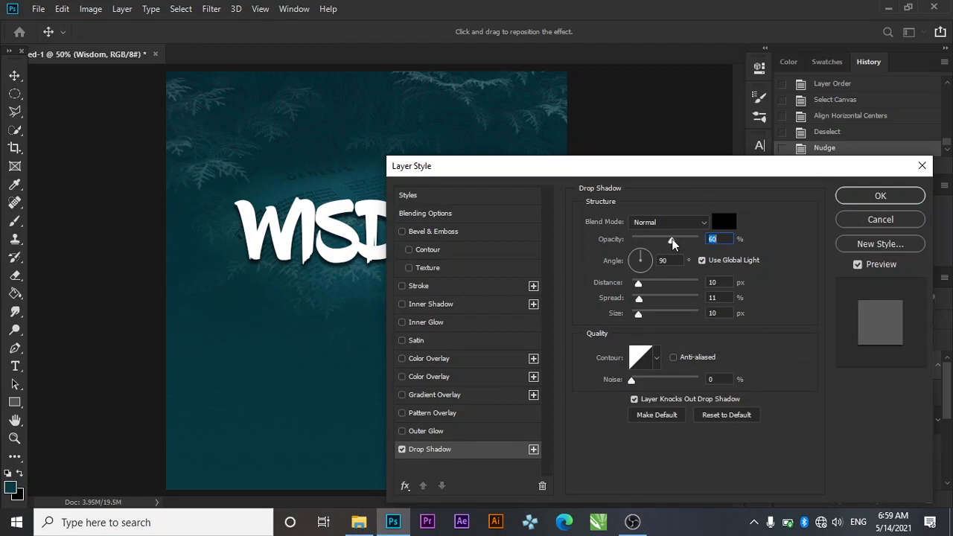
type("60")
left_click(868, 196)
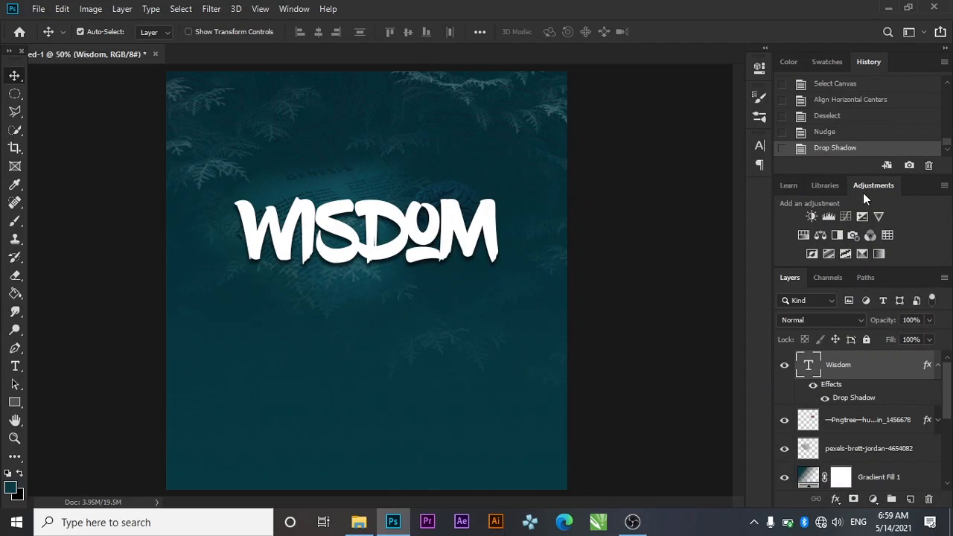
Type the KINGDOM SHAKERS line as a new text layer below WISDOM
left_click(15, 366)
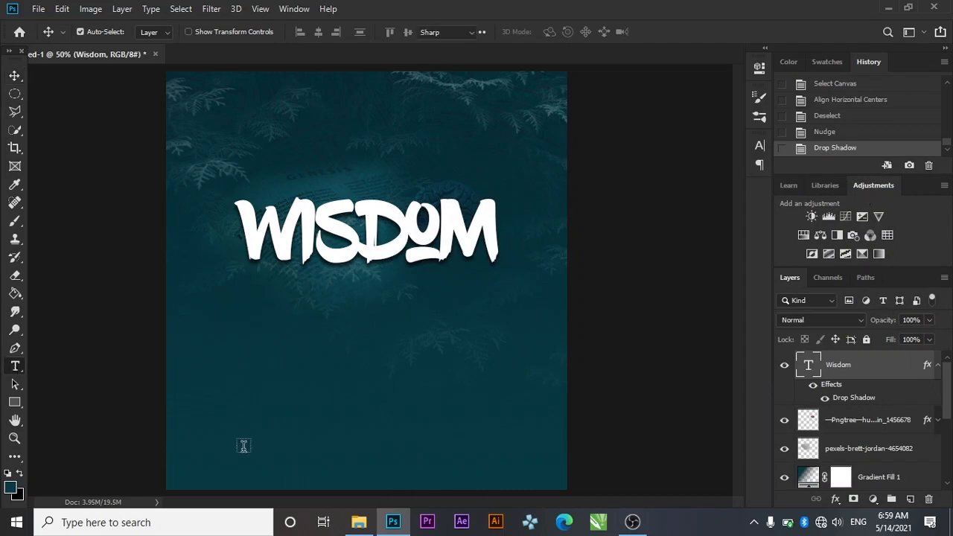
left_click(214, 370)
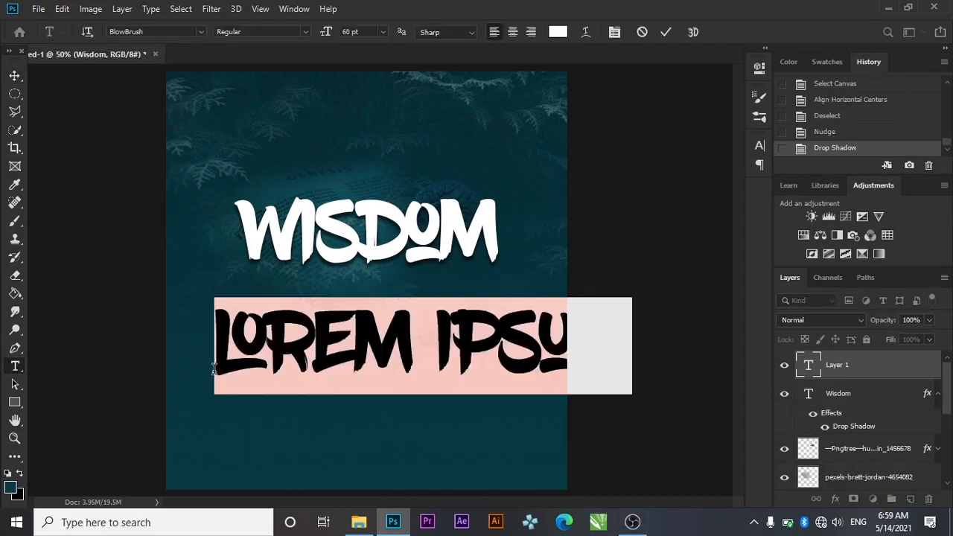
key("BackSpace")
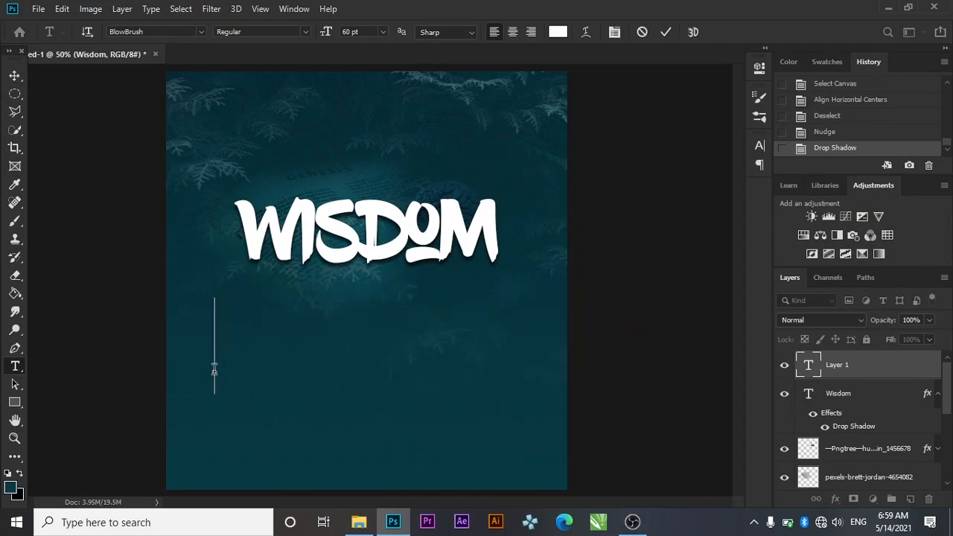
type("KINGDOM")
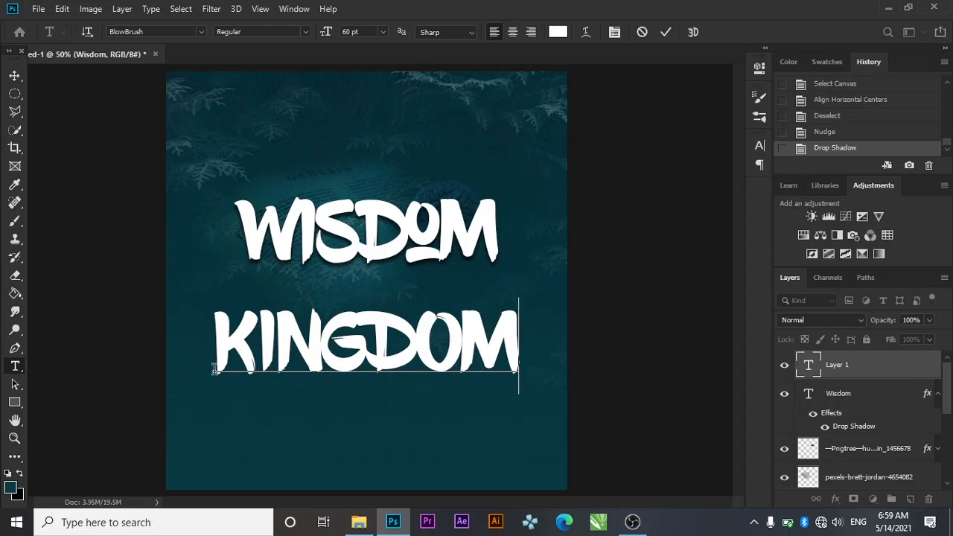
key("Left")
key("Left")
key("Left")
key("Left")
key("BackSpace")
key("BackSpace")
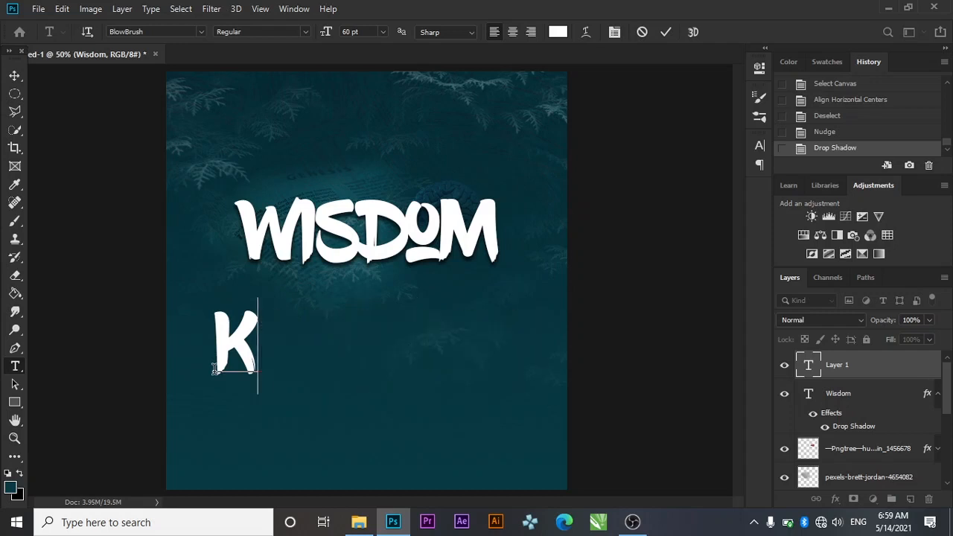
type("in")
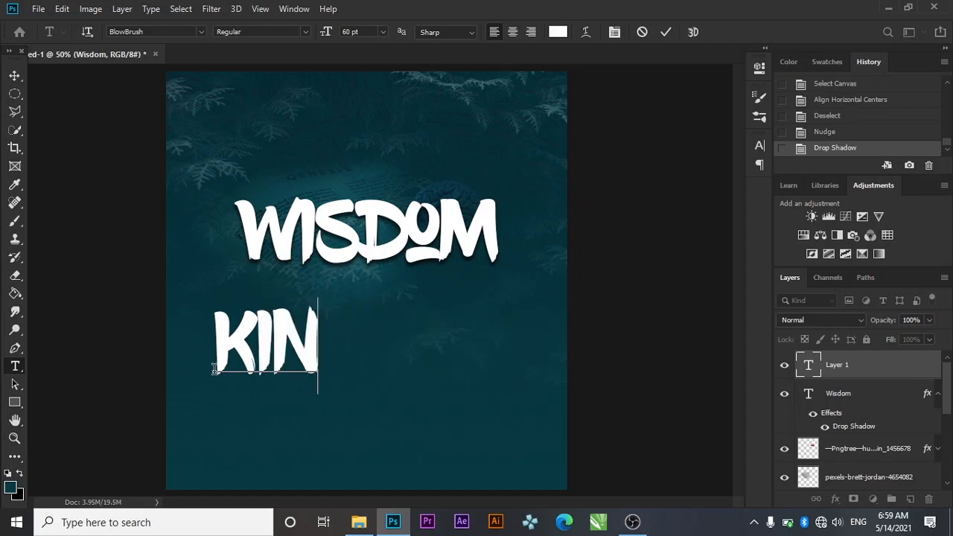
type("gdom secre")
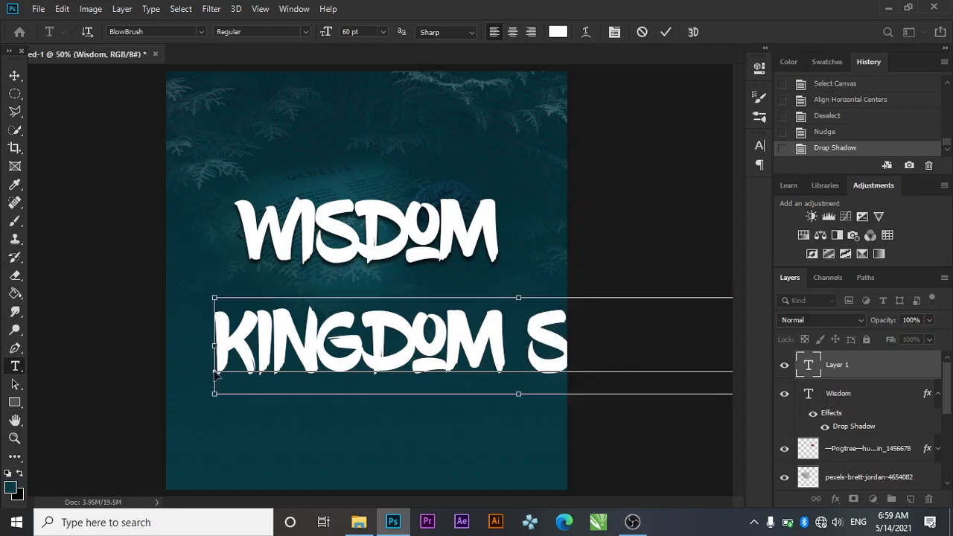
Set KINGDOM SHAKERS to 16 pt and move it above WISDOM, centred near the top
key("ctrl+a")
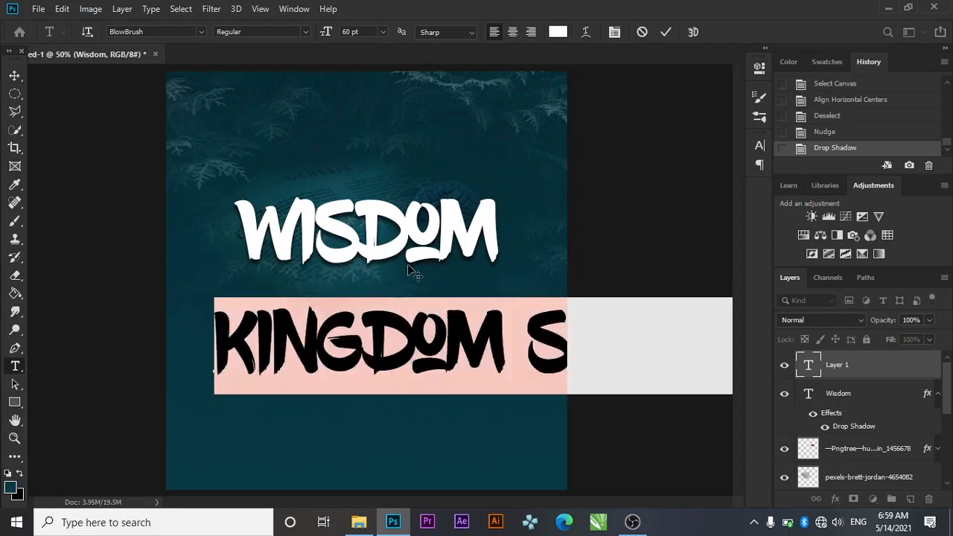
left_click(756, 144)
left_click(659, 182)
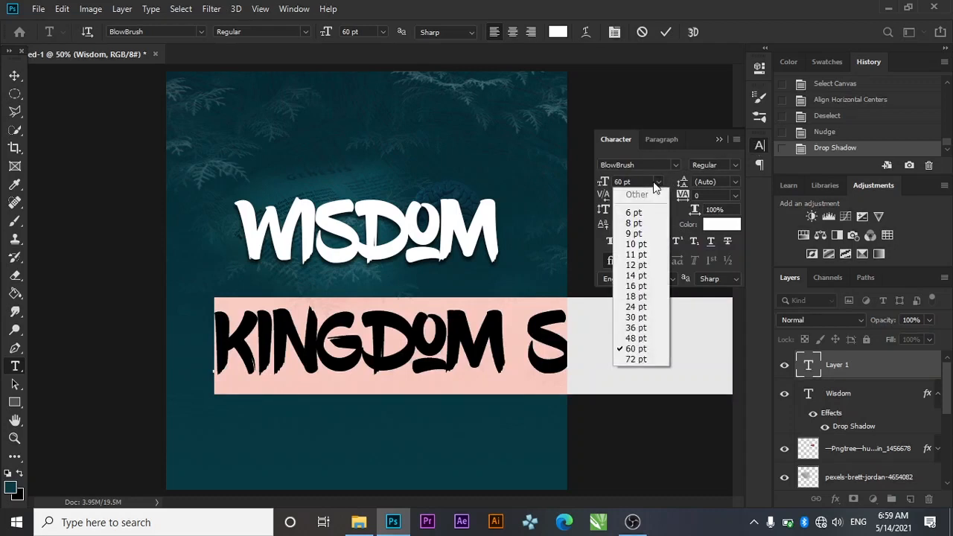
left_click(642, 286)
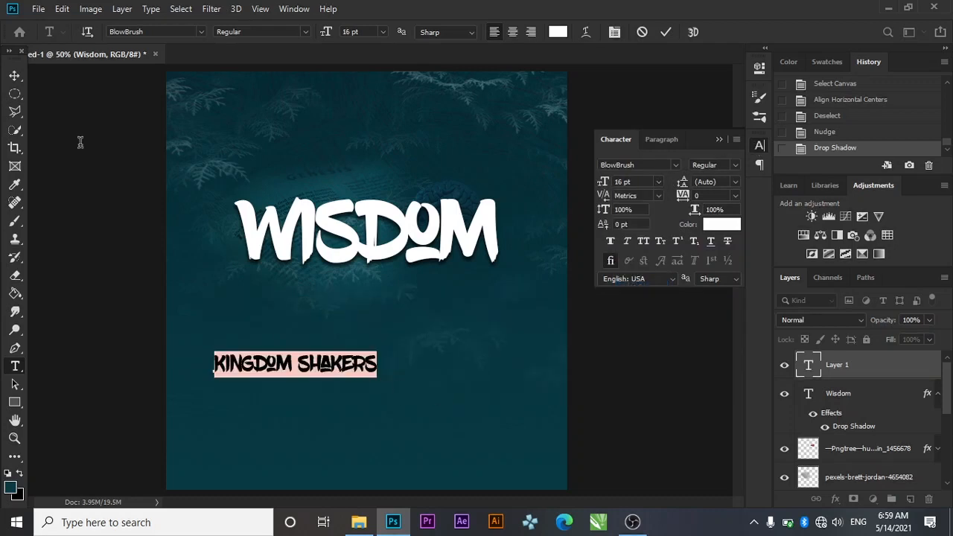
left_click(15, 75)
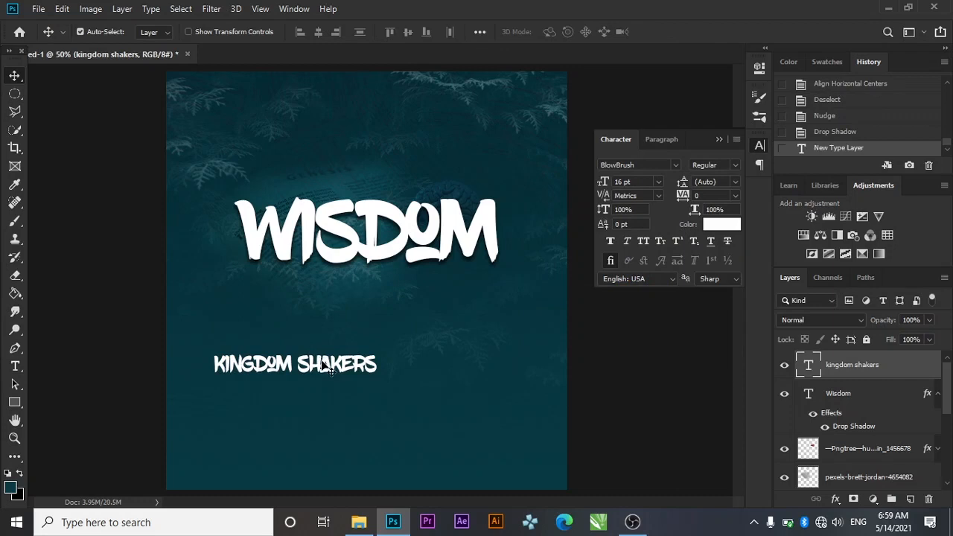
left_click_drag(322, 365, 406, 119)
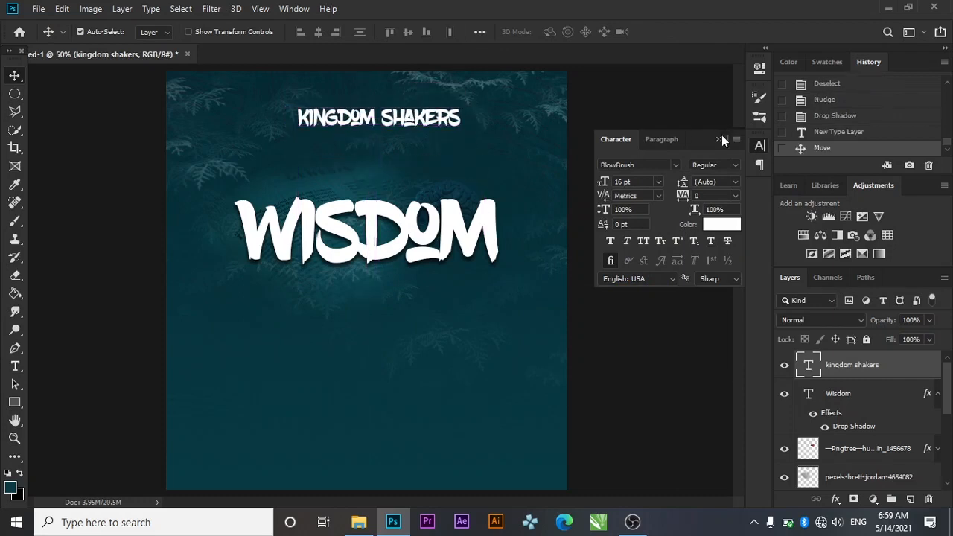
left_click(720, 139)
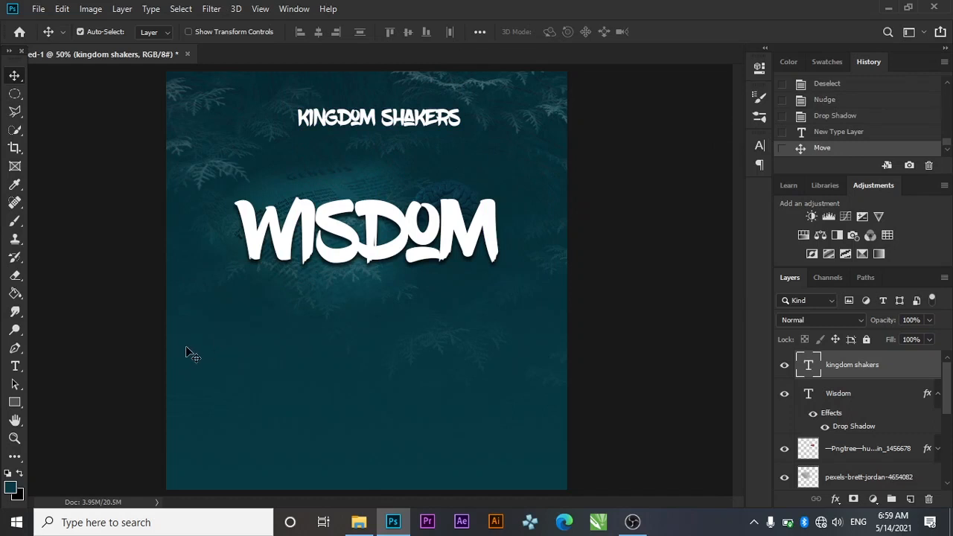
Set the background colour to golden yellow hex f8c90f
left_click(19, 497)
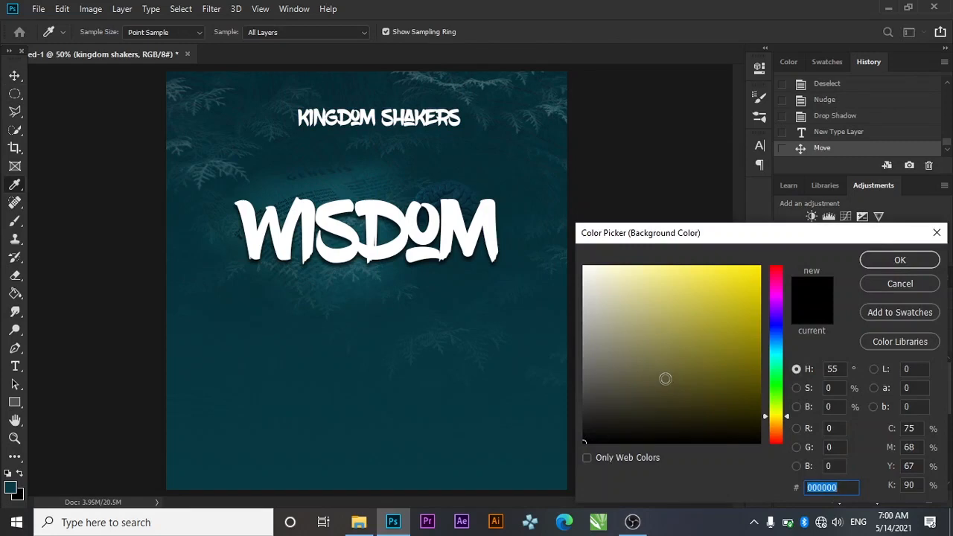
key("BackSpace")
type("f8")
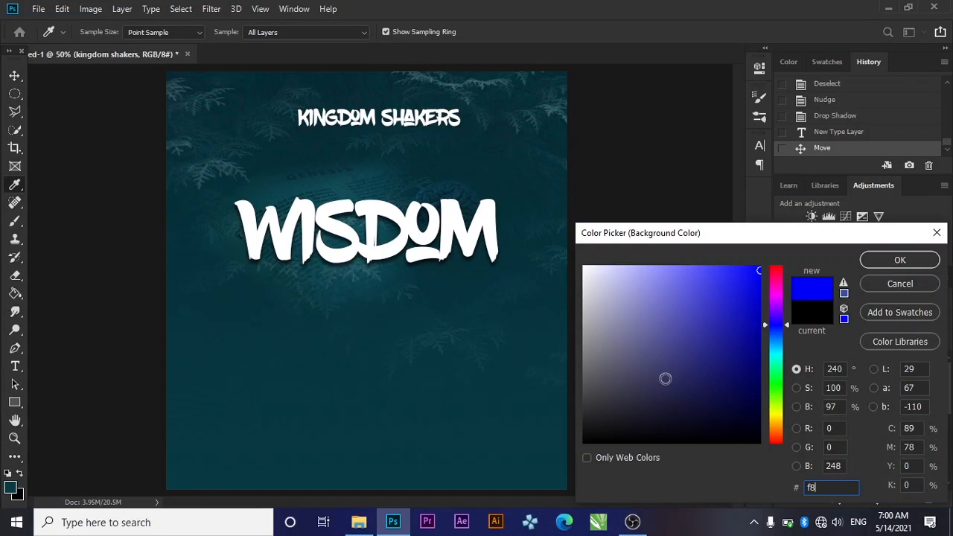
type("c90")
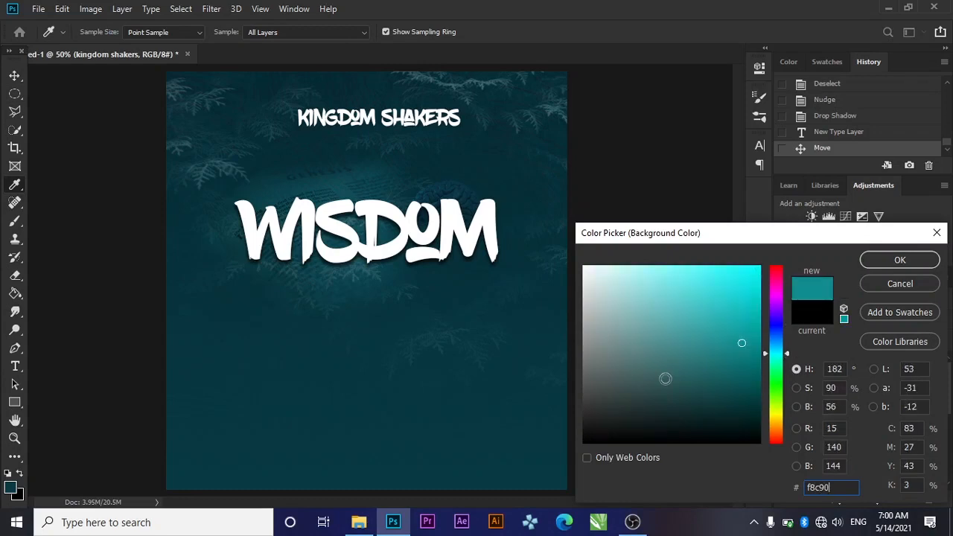
key("BackSpace")
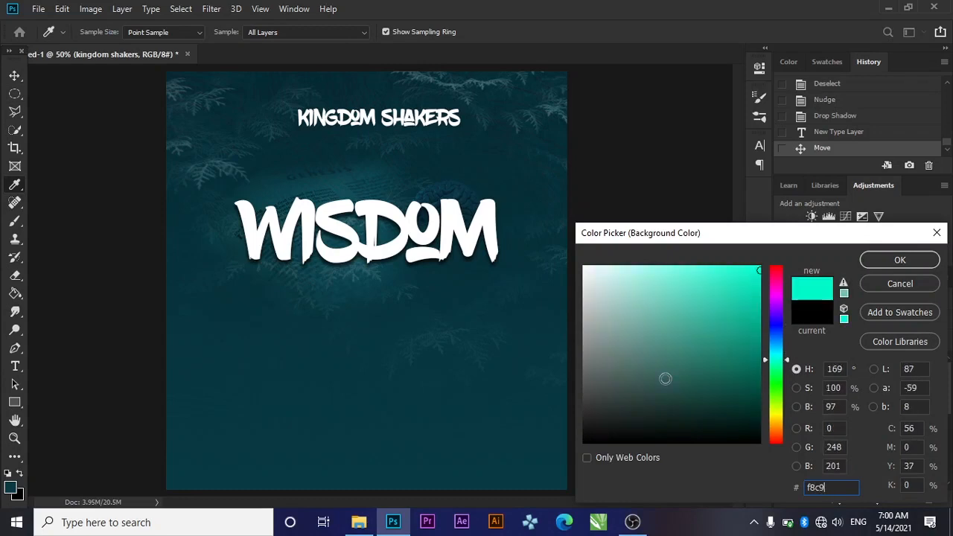
type("f")
key("BackSpace")
key("BackSpace")
key("BackSpace")
type("c")
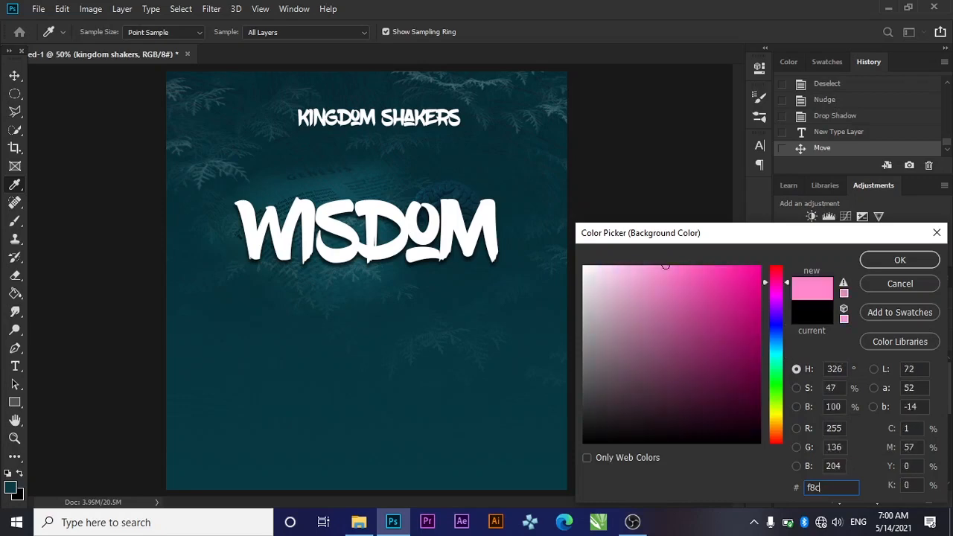
type("90f")
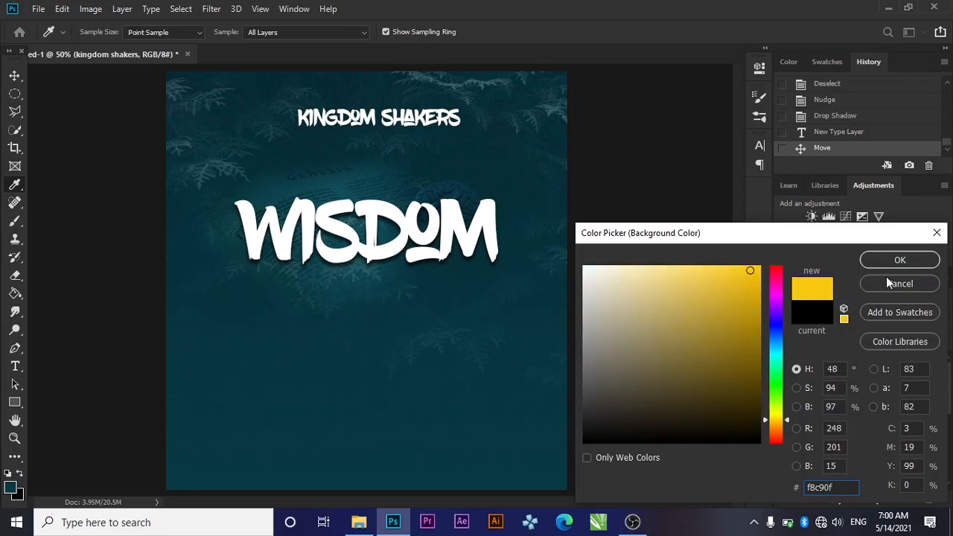
left_click(874, 261)
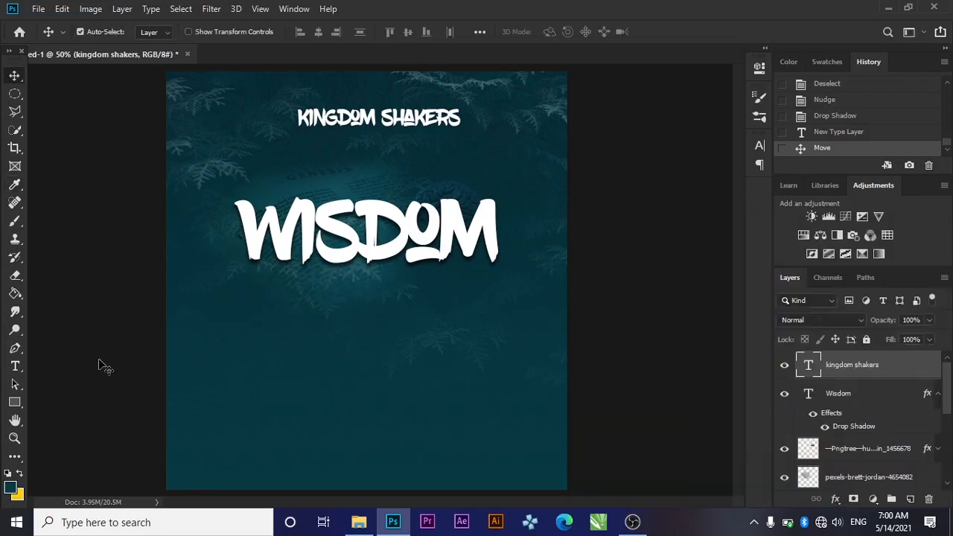
Start a text box below WISDOM and change its font to Nexa Light
left_click(17, 368)
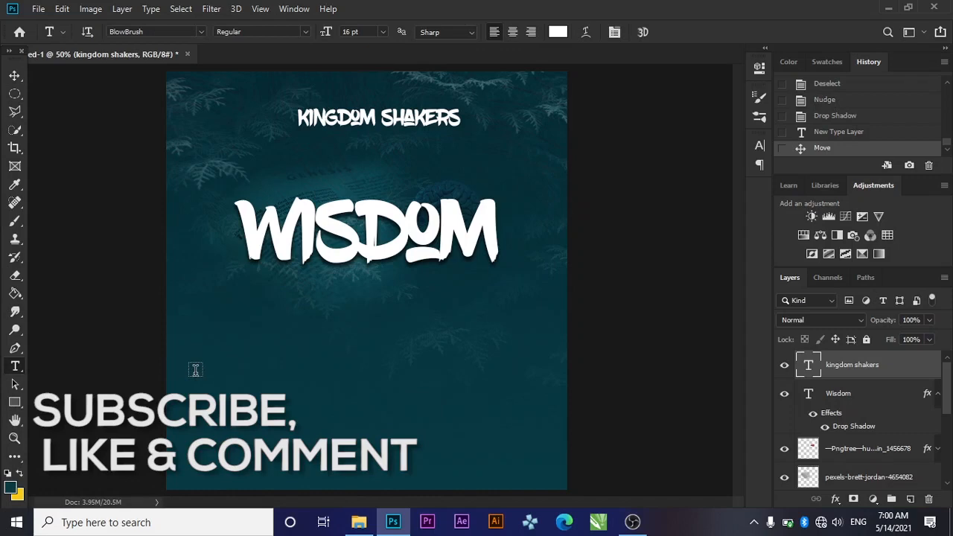
left_click(195, 370)
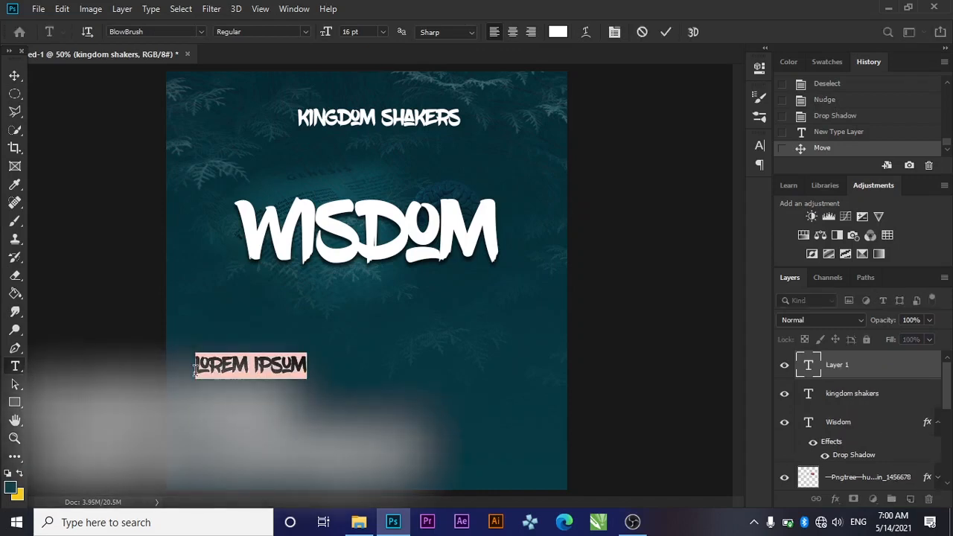
key("BackSpace")
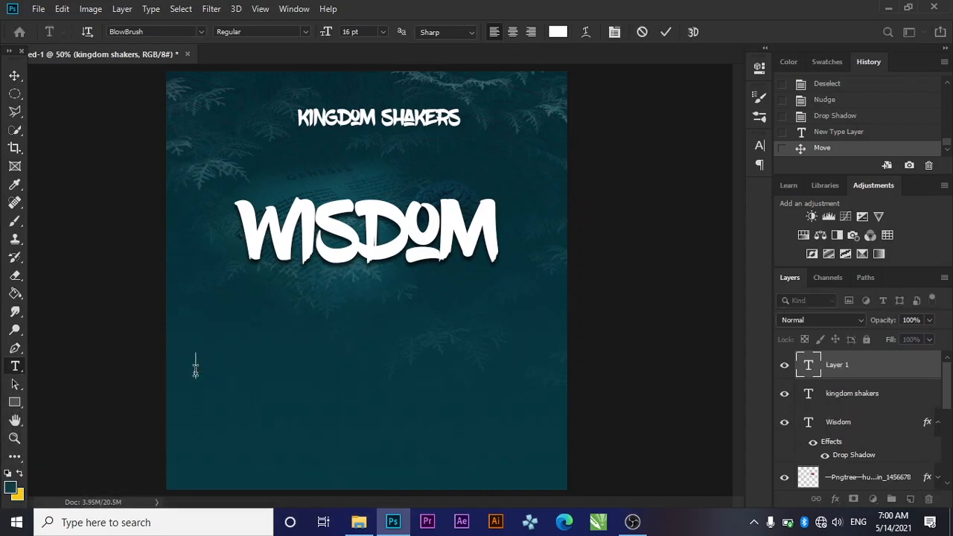
type("PRESNE")
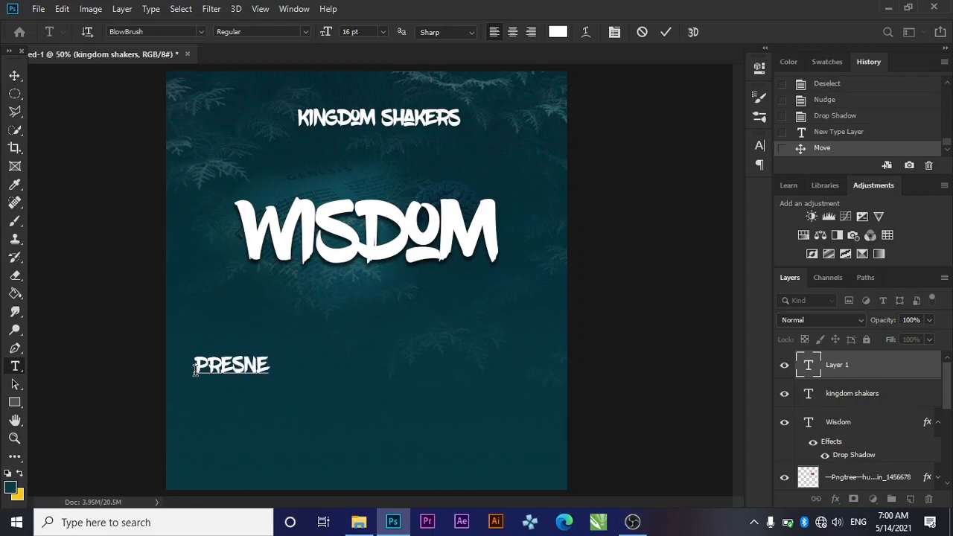
key("BackSpace")
key("BackSpace")
key("BackSpace")
key("BackSpace")
key("BackSpace")
key("BackSpace")
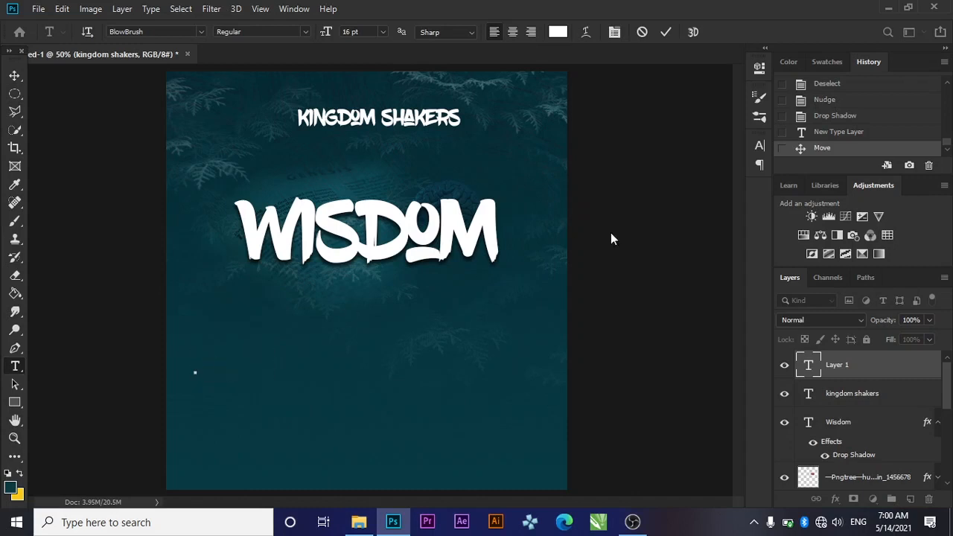
left_click(767, 143)
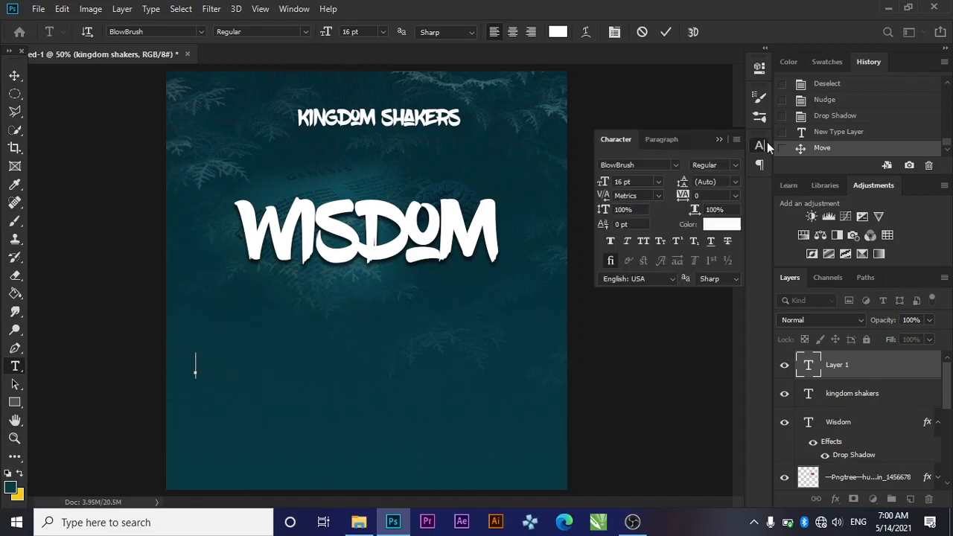
left_click(679, 165)
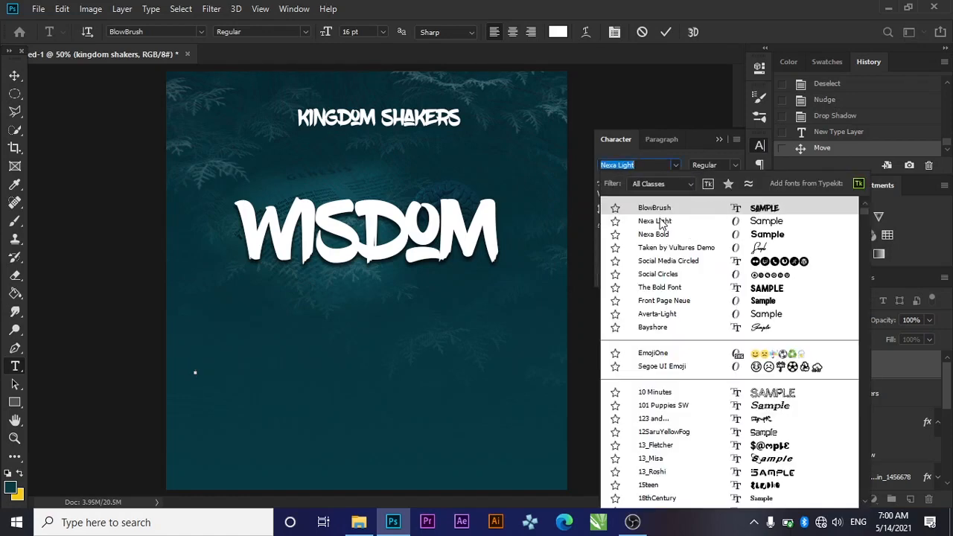
left_click(660, 221)
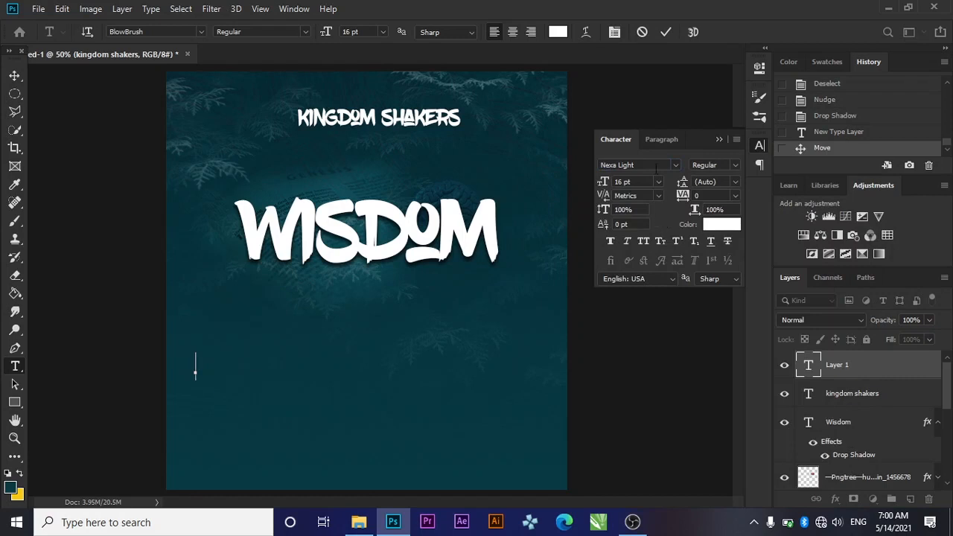
left_click(720, 138)
Type 'Presents A 3-DAY CAPACITY BUILDING WEBINAR' into the text box
type("X")
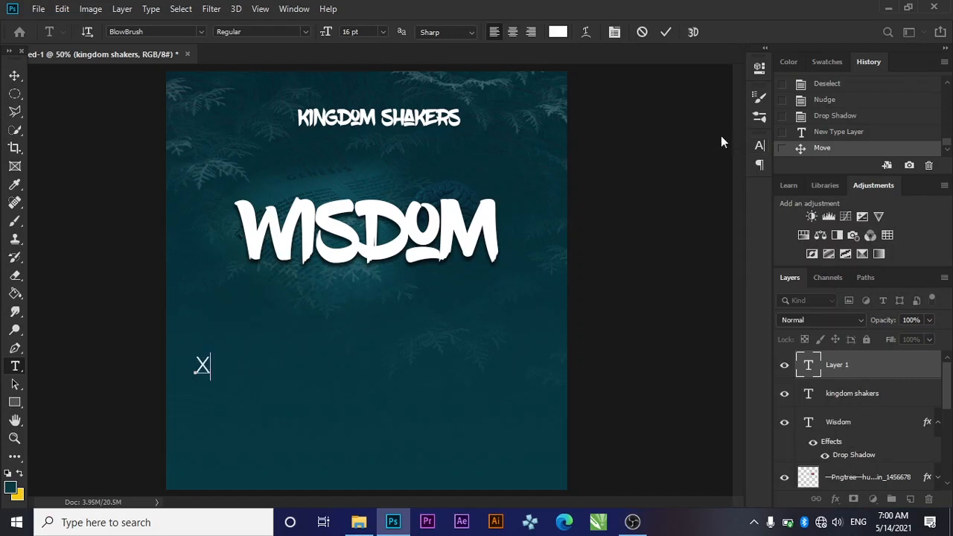
key("BackSpace")
type("n")
key("BackSpace")
type("Pre")
key("BackSpace")
key("BackSpace")
type("rents")
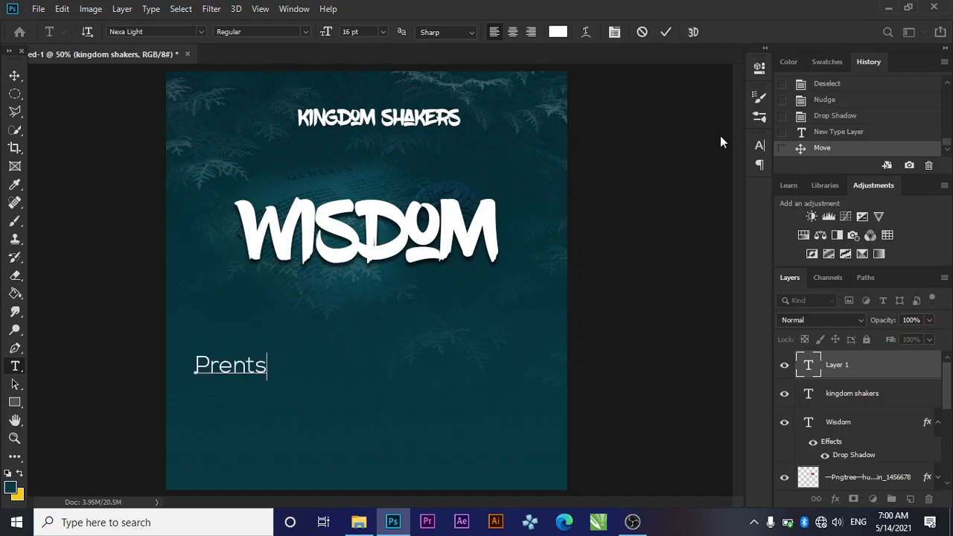
key("BackSpace")
key("BackSpace")
key("BackSpace")
type("sents a")
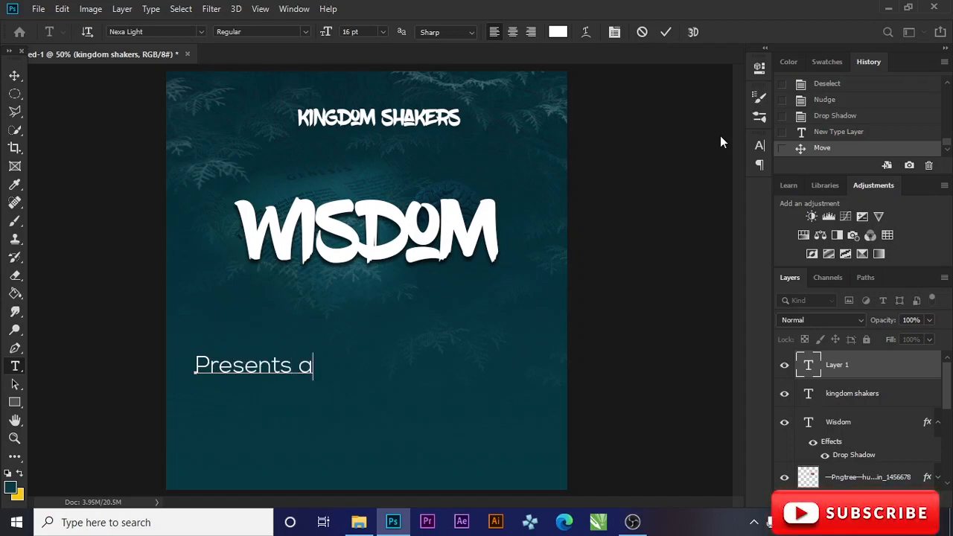
key("BackSpace")
type("A")
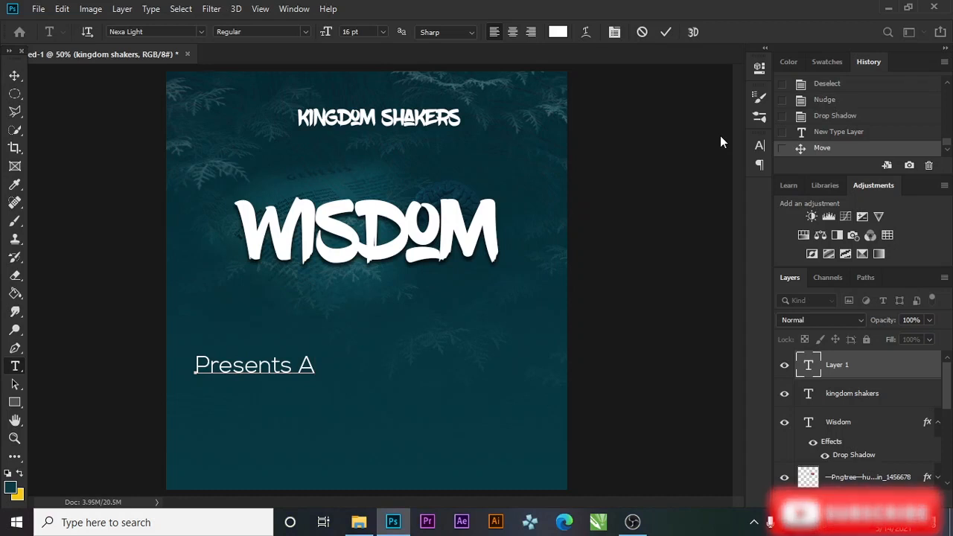
type(" 3")
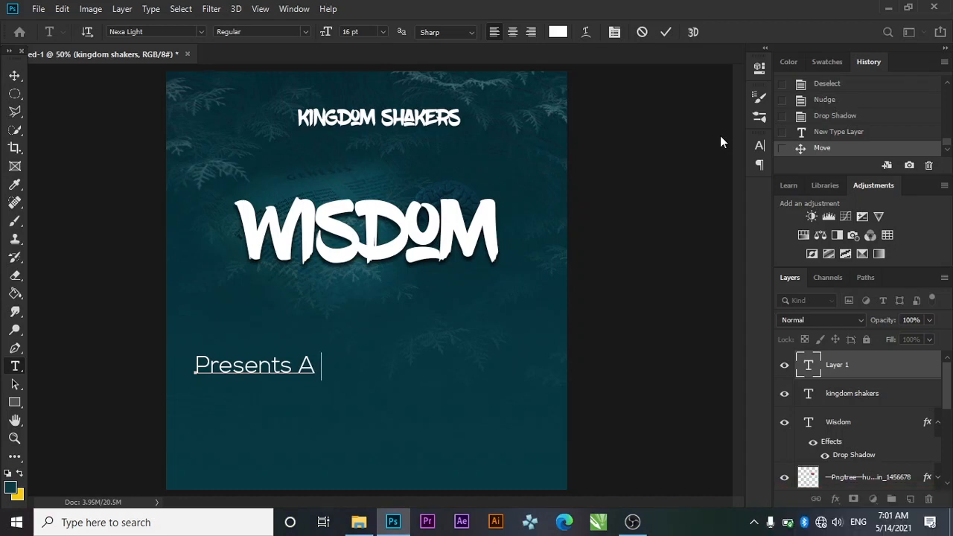
type("-DAY")
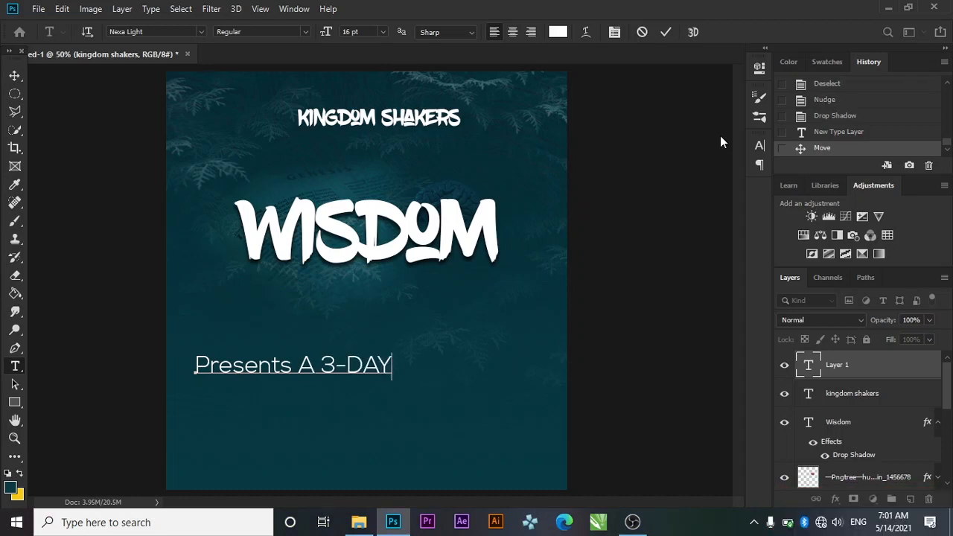
type(" CAPACITY")
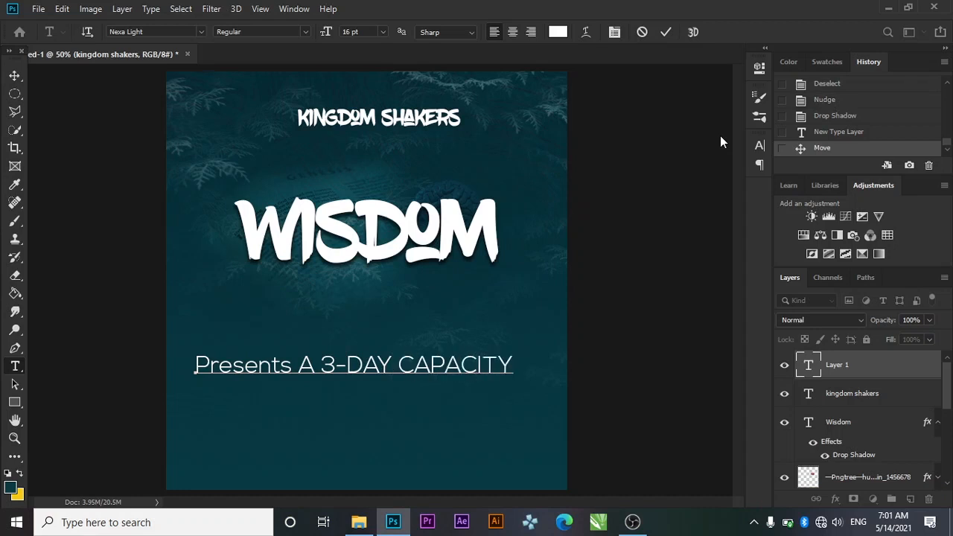
type(" BUIL")
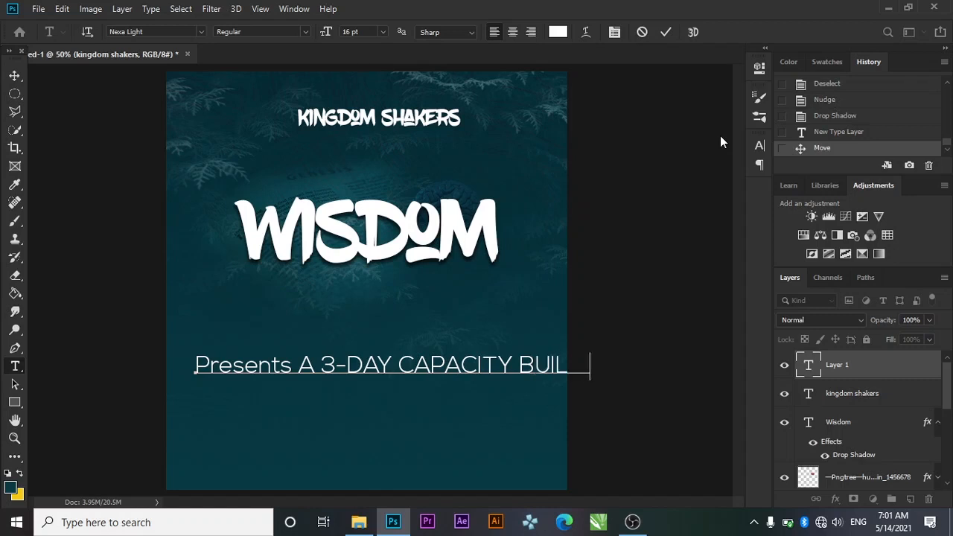
type("DINGAINING")
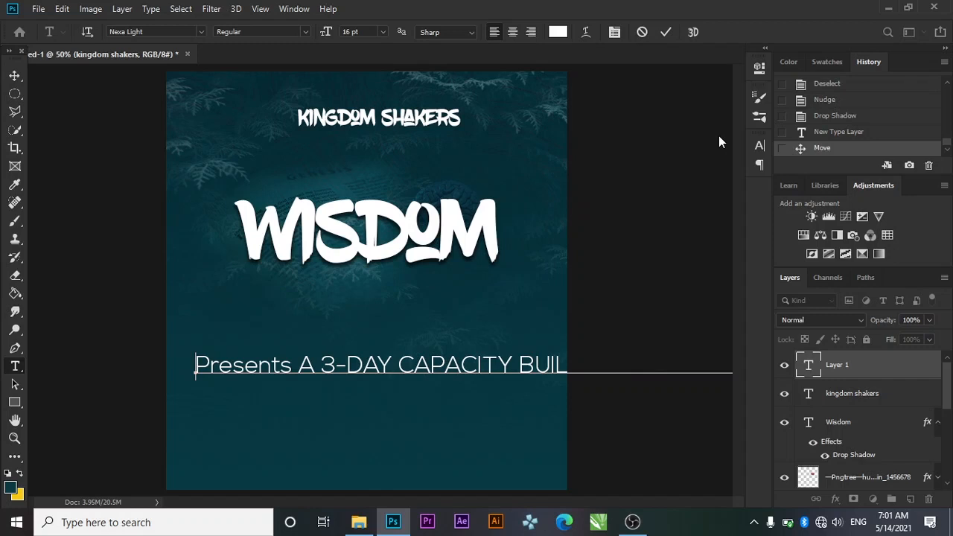
Put Presents on its own line above the webinar line and select all the text
left_click(293, 365)
key("Return")
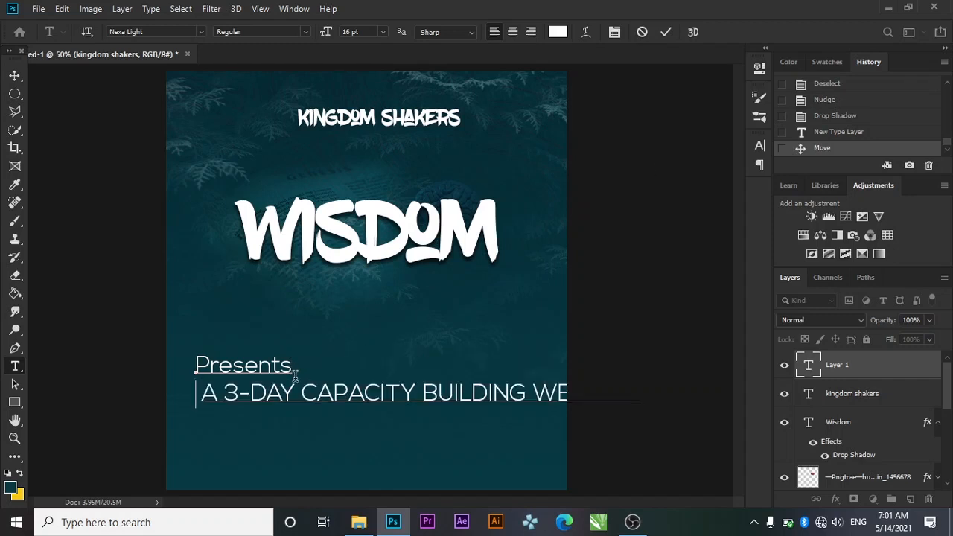
key("Left")
key("Left")
key("Delete")
key("Delete")
type("S")
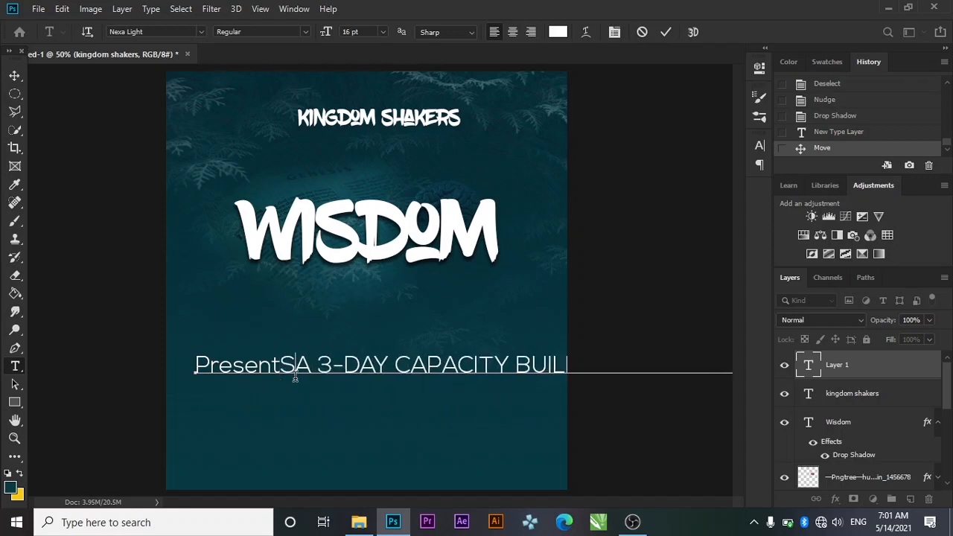
key("BackSpace")
type("s")
key("Return")
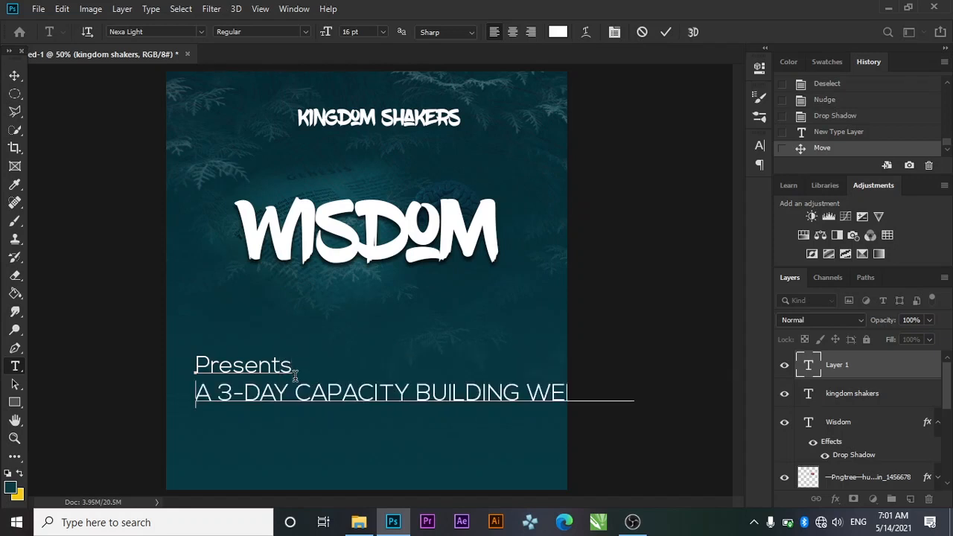
key("ctrl+a")
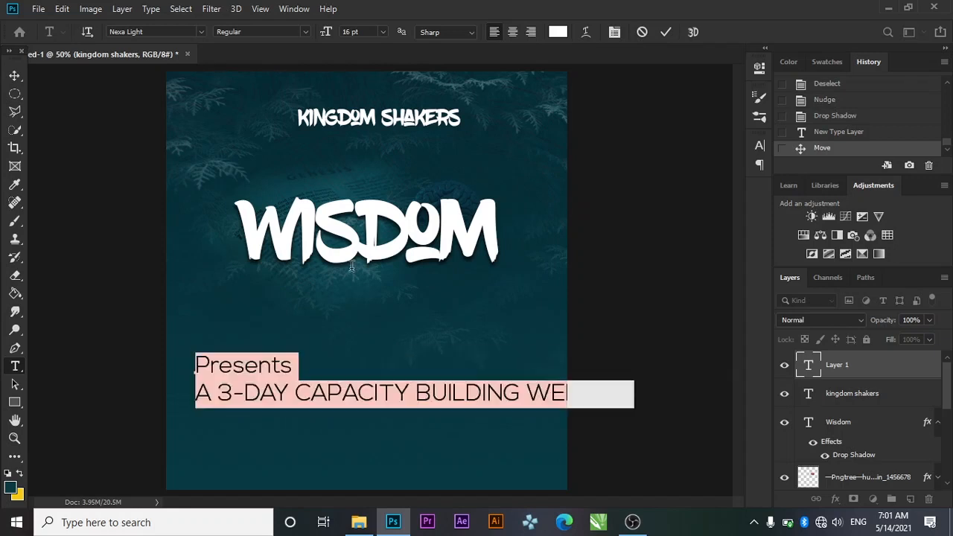
Centre-align the Presents lines at 6 pt and move them under KINGDOM SHAKERS
left_click(511, 33)
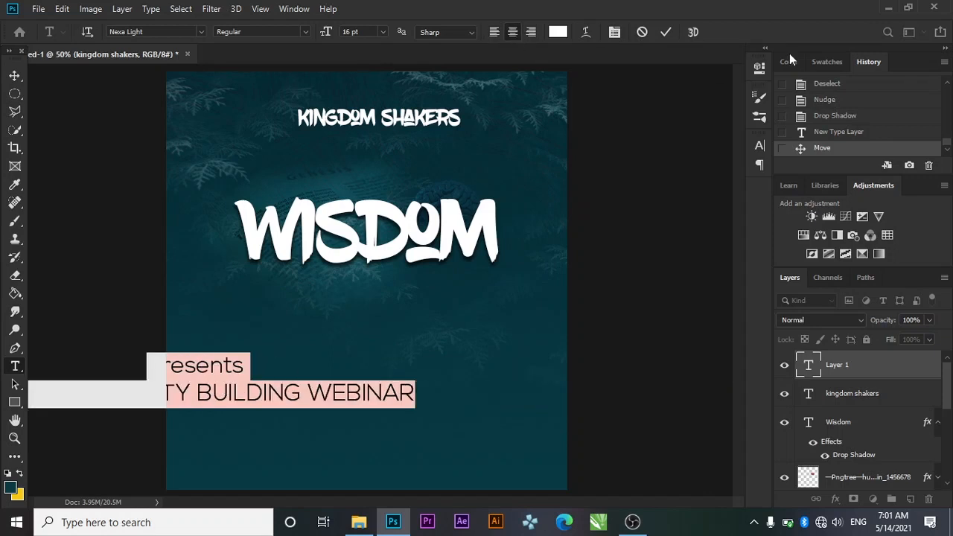
left_click(760, 145)
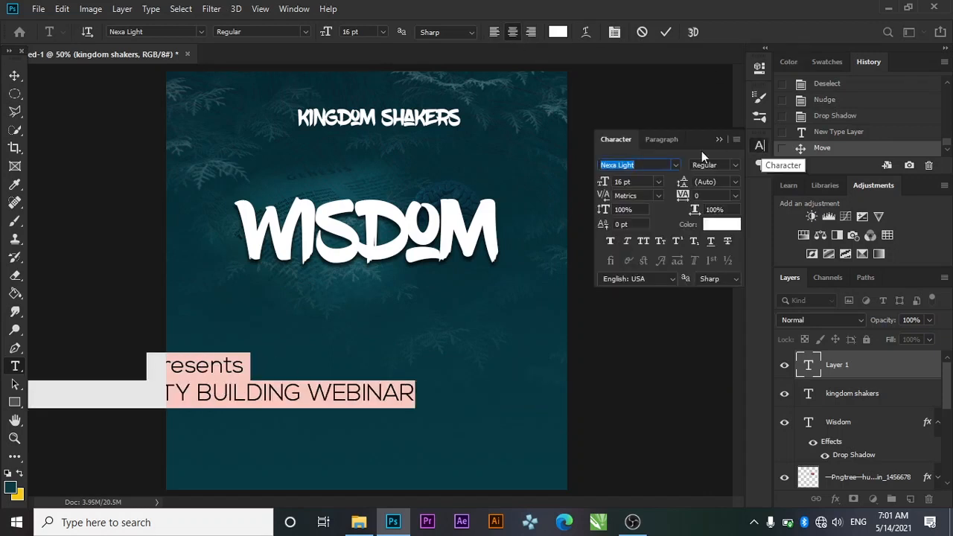
left_click(657, 184)
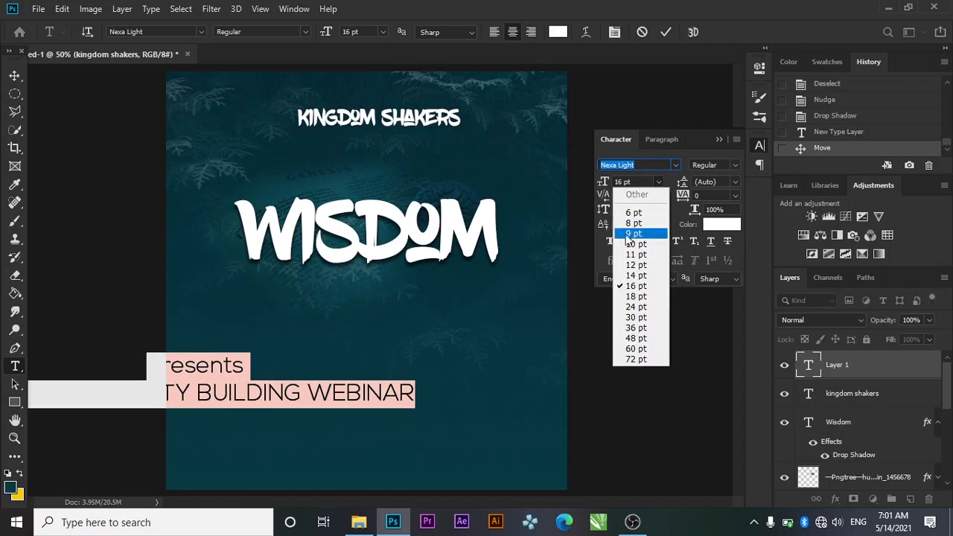
left_click(634, 213)
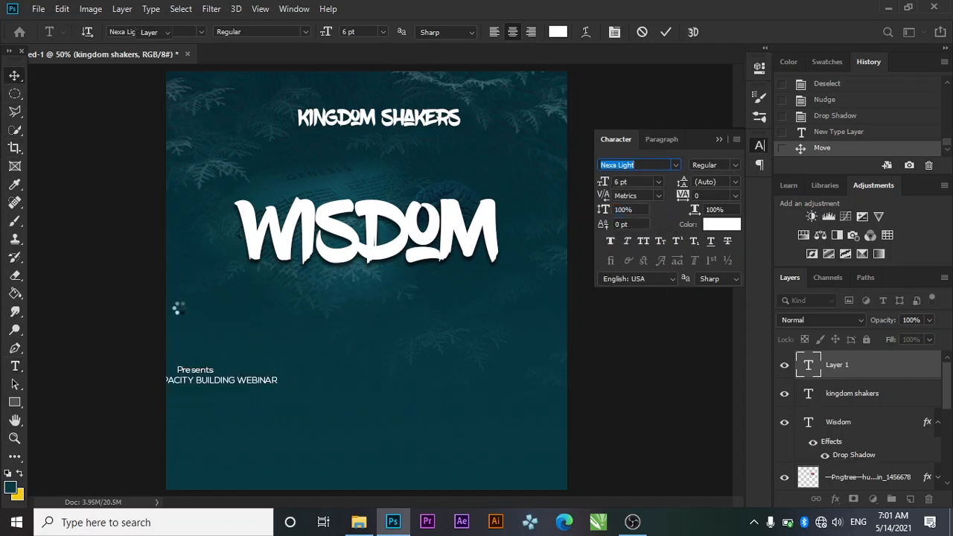
left_click(14, 75)
left_click_drag(227, 383, 410, 170)
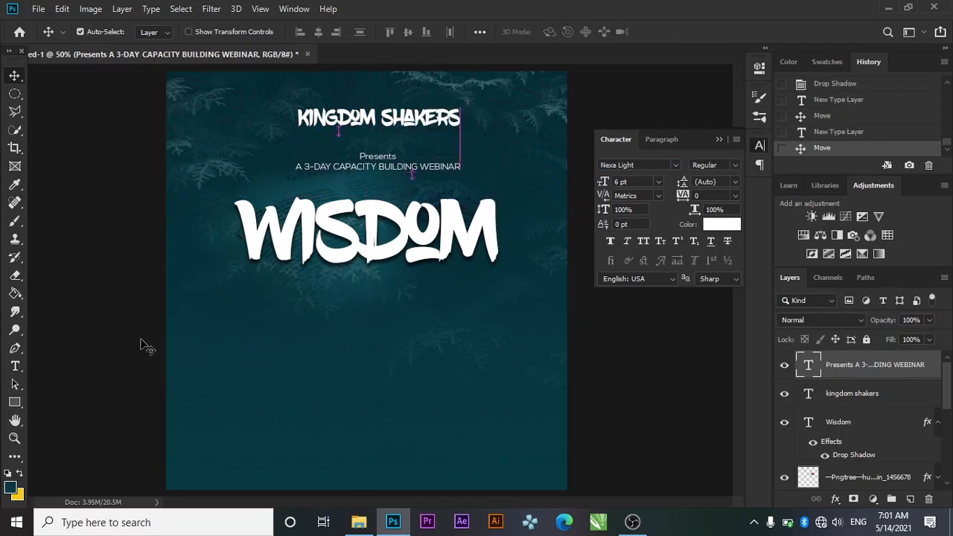
left_click(15, 366)
Colour the Presents subtitle text yellow f8c90f
key("x")
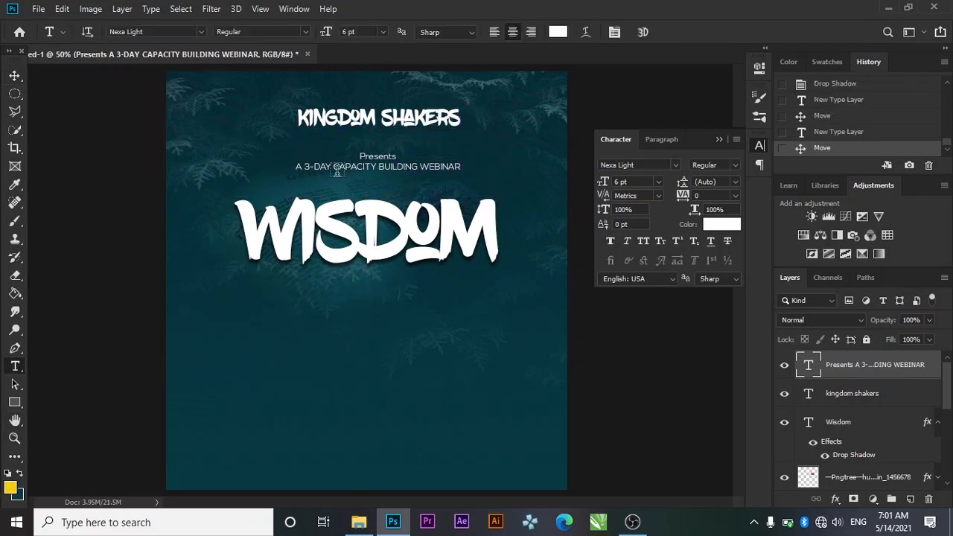
left_click(337, 171)
key("ctrl+a")
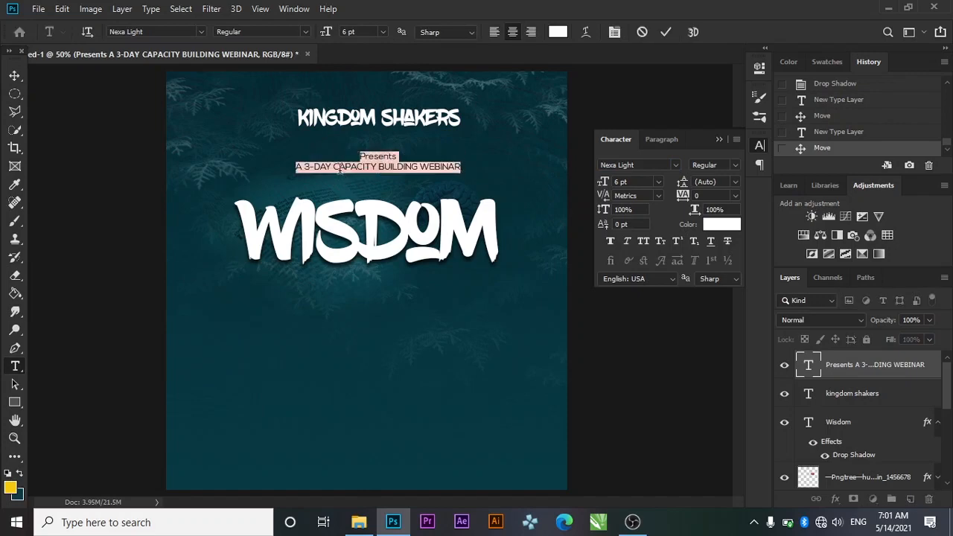
left_click(554, 34)
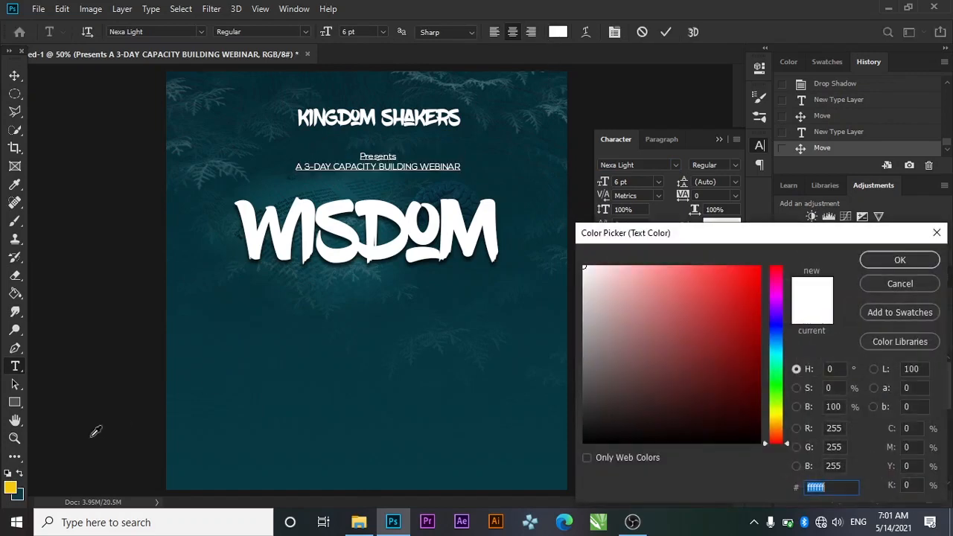
left_click(13, 483)
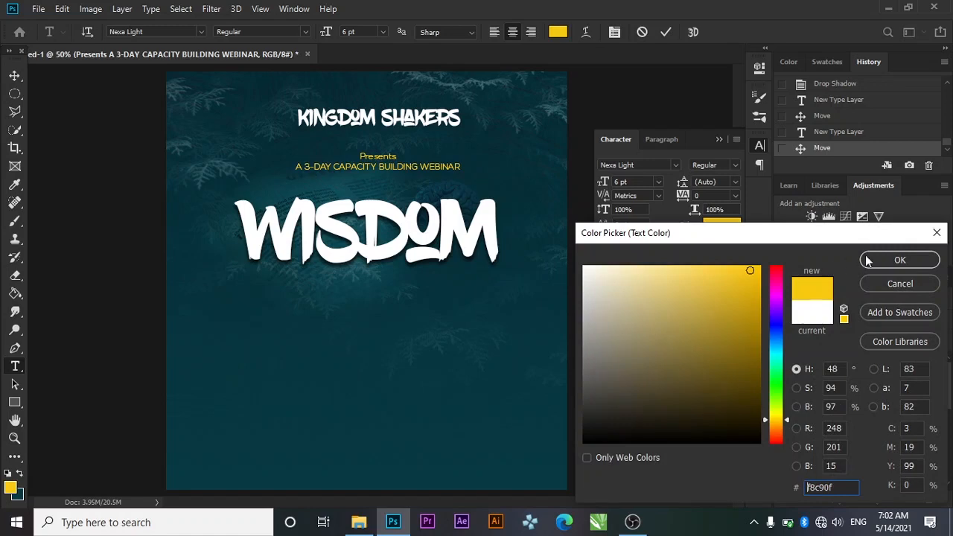
left_click(898, 260)
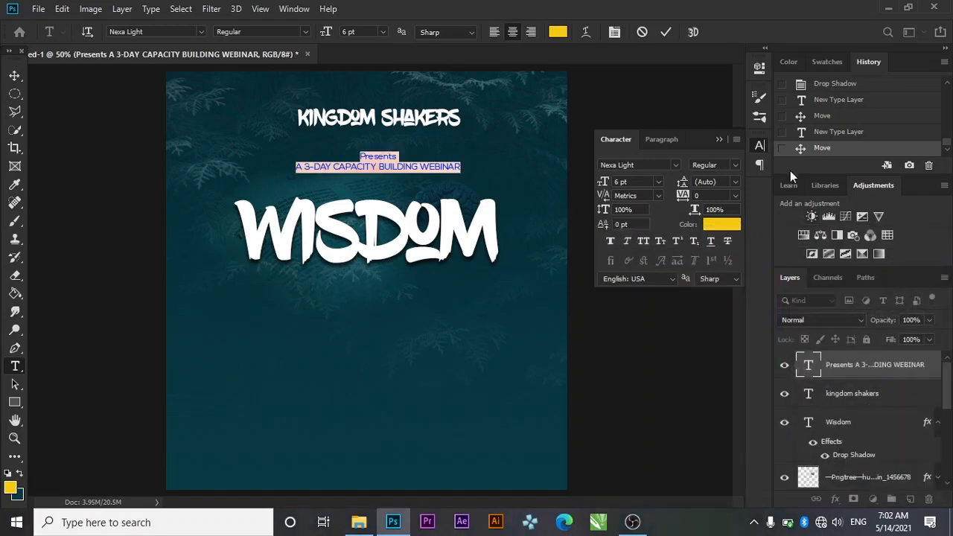
left_click(726, 142)
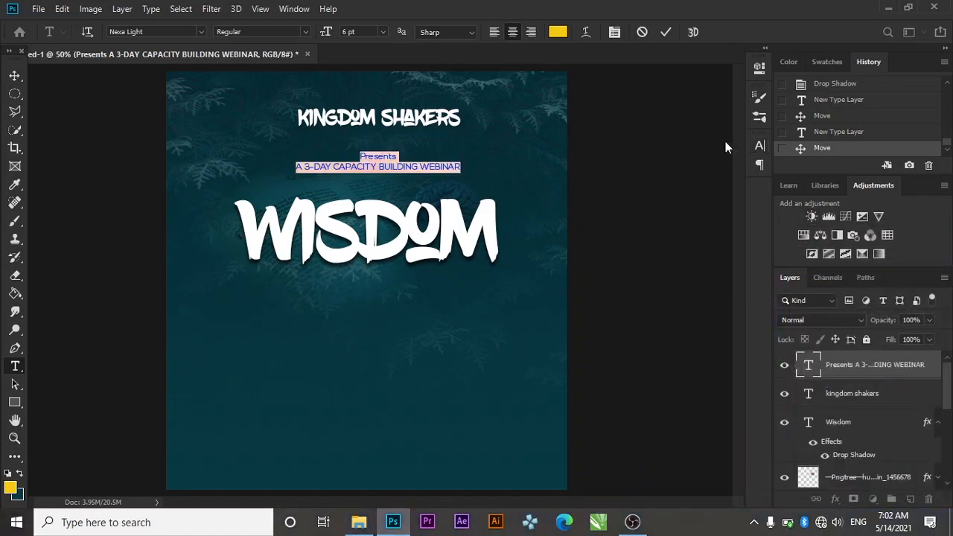
Align the subtitle to the canvas's horizontal centre
left_click(15, 76)
key("ctrl+a")
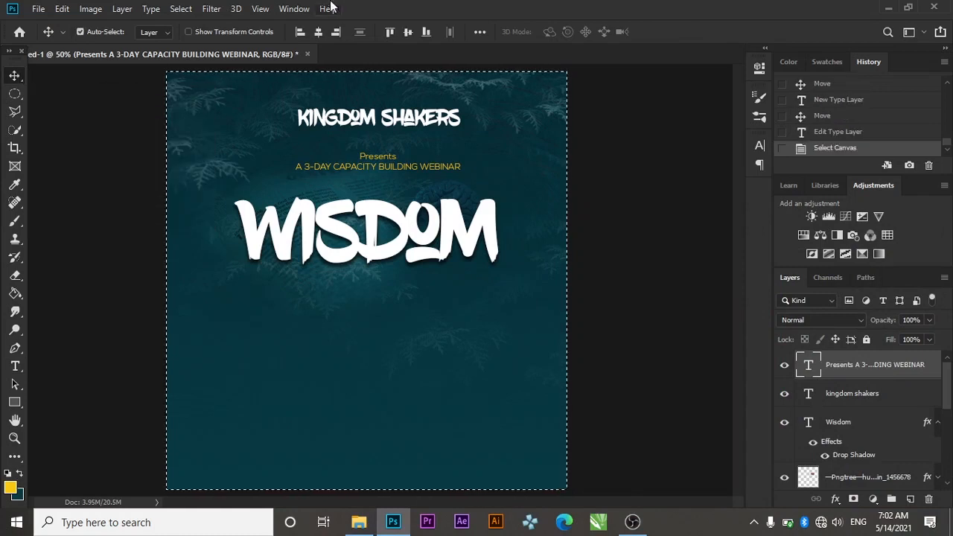
left_click(319, 34)
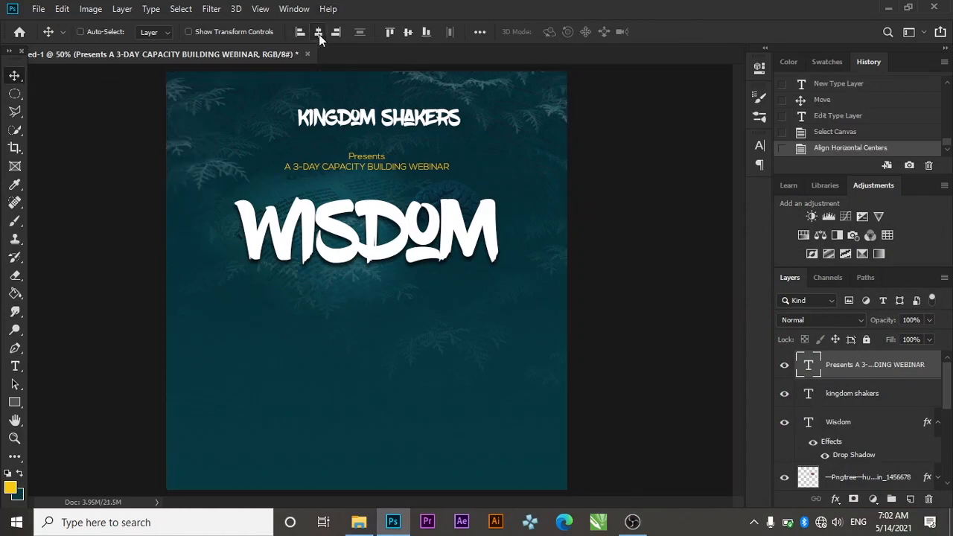
key("ctrl+d")
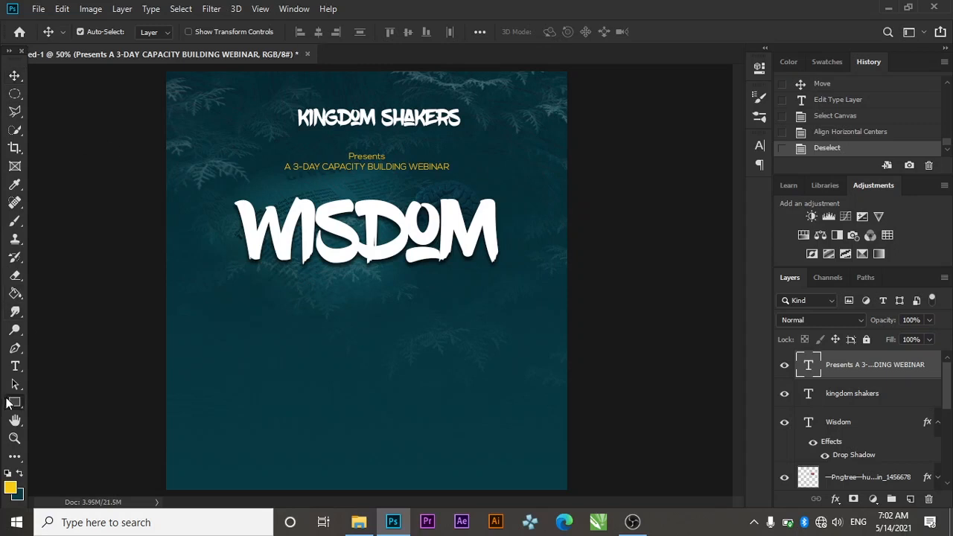
left_click_drag(7, 403, 48, 400)
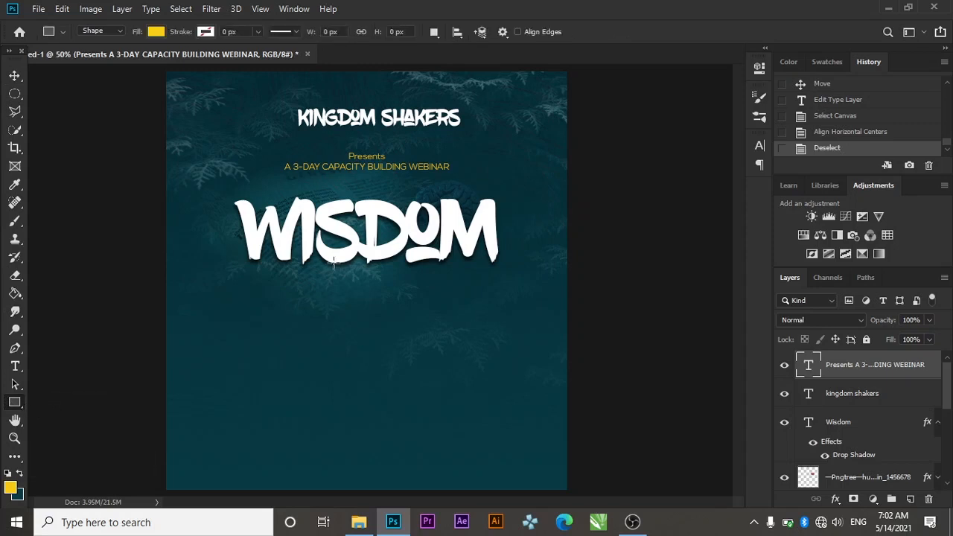
Draw a rectangle bar under WISDOM and centre it horizontally on the canvas
left_click_drag(281, 282, 480, 304)
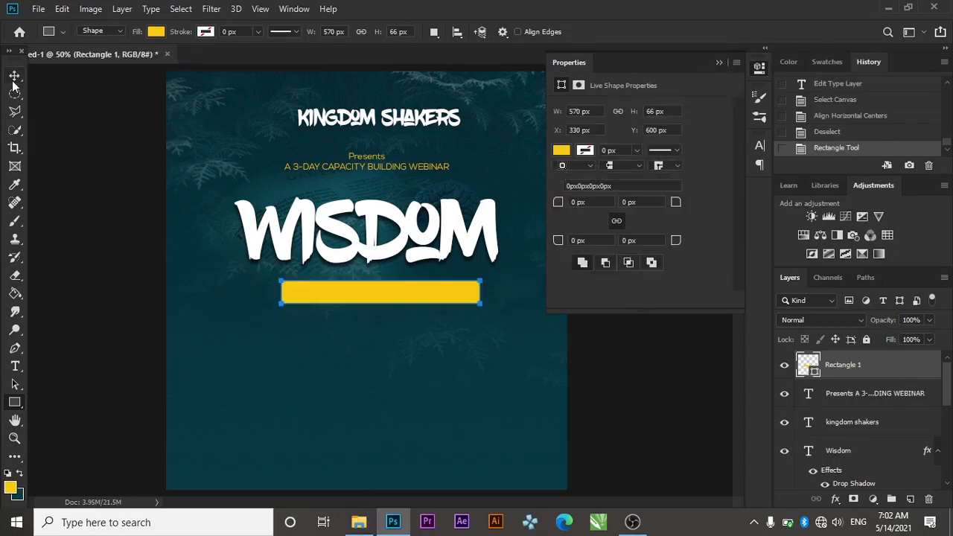
left_click(14, 77)
left_click(719, 63)
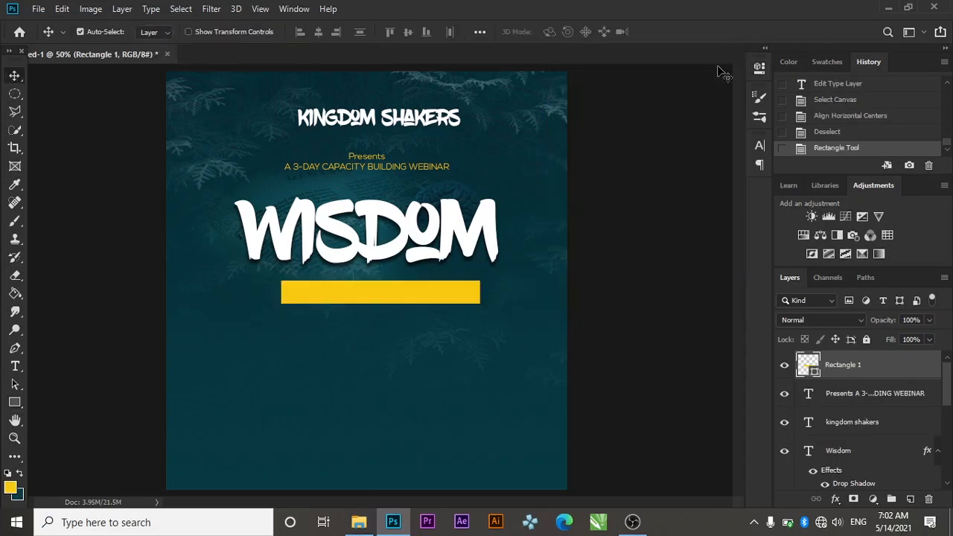
key("ctrl+a")
left_click(318, 31)
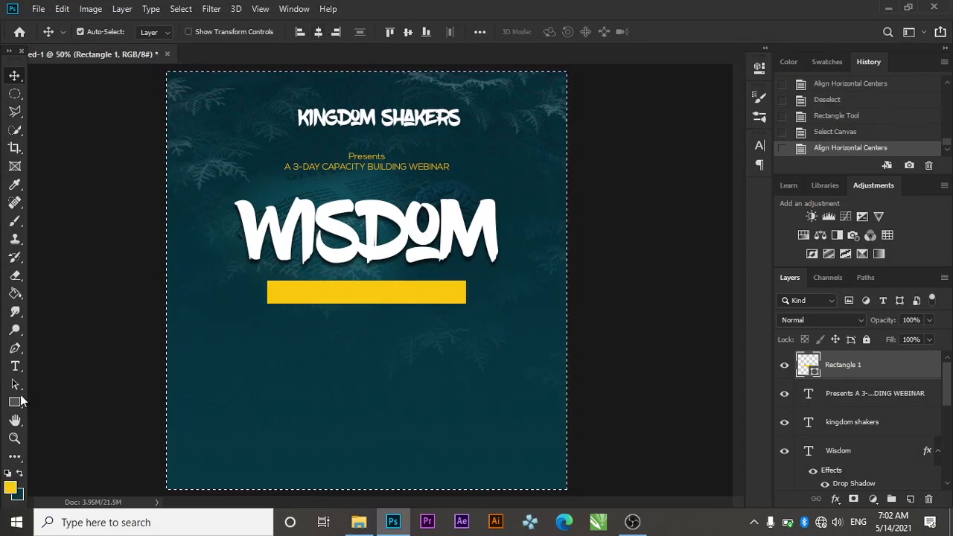
key("ctrl+d")
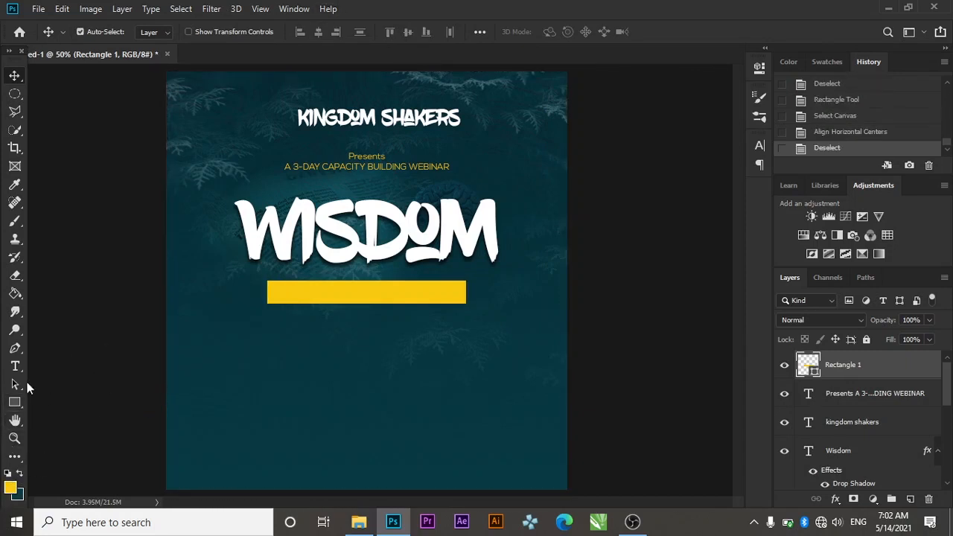
Set the bar's fill colour to white (ffffff)
left_click(14, 404)
left_click(156, 31)
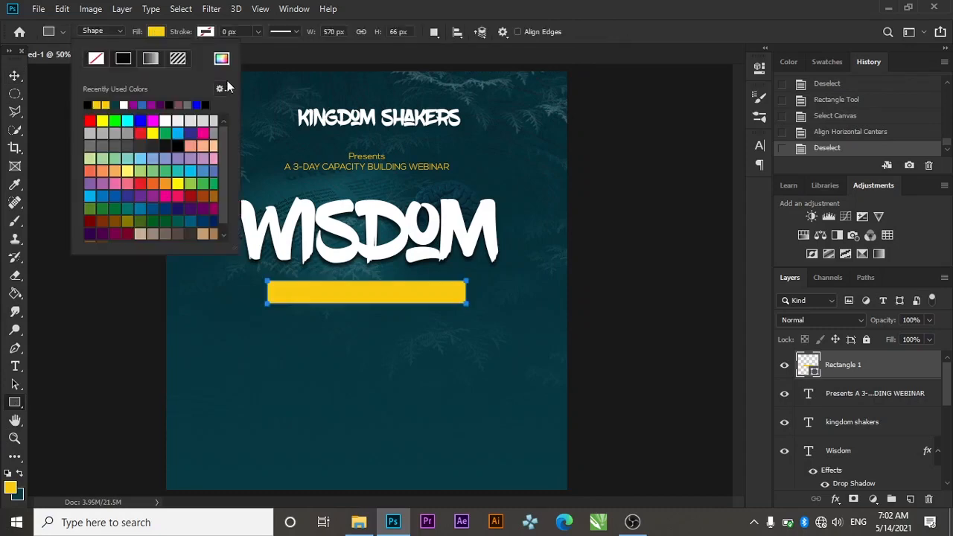
left_click(221, 59)
type("ffffff")
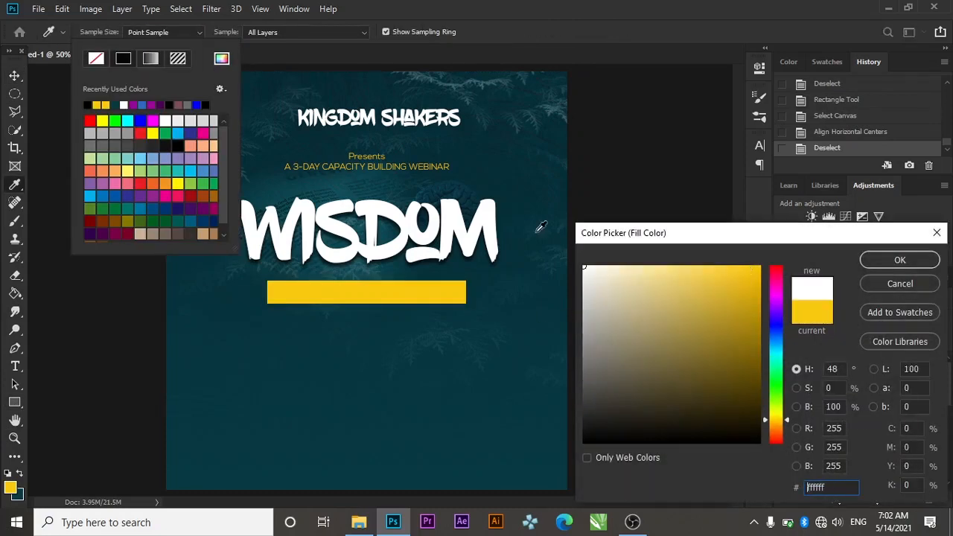
left_click(899, 258)
left_click(6, 79)
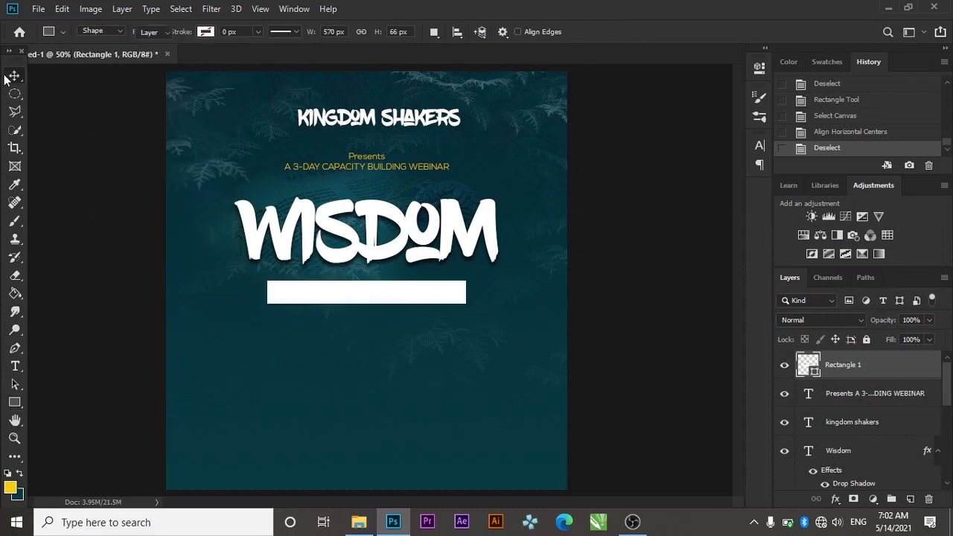
left_click(8, 77)
Add a new text layer below the white bar and type the date
key("t")
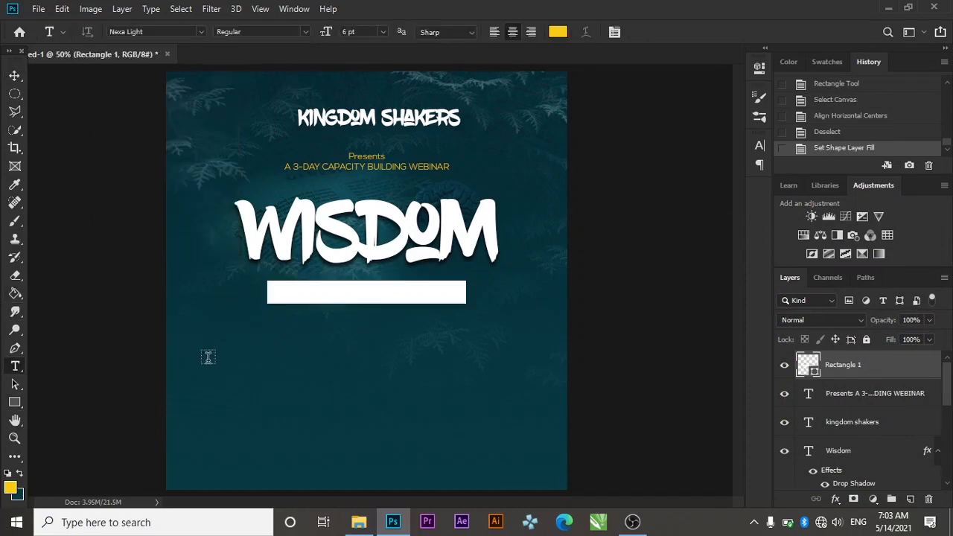
left_click(208, 358)
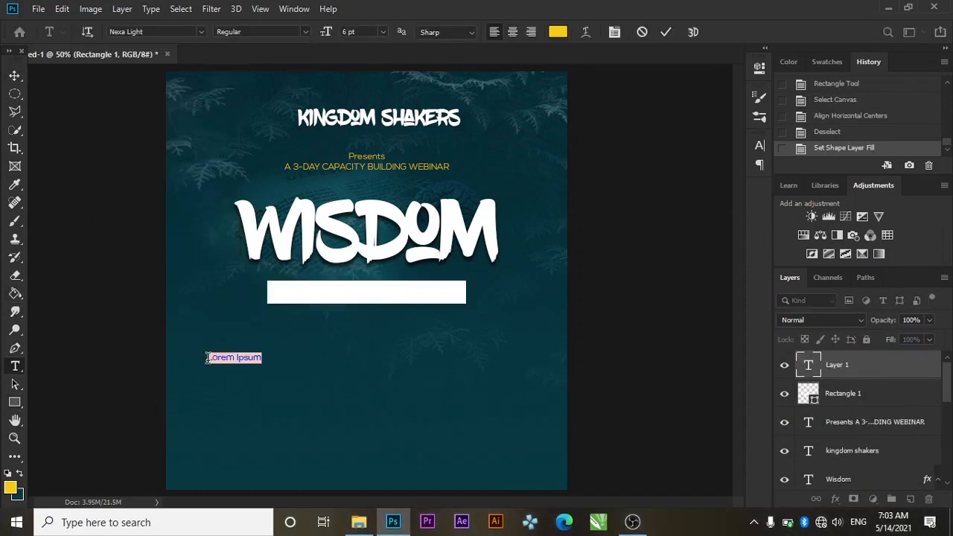
key("BackSpace")
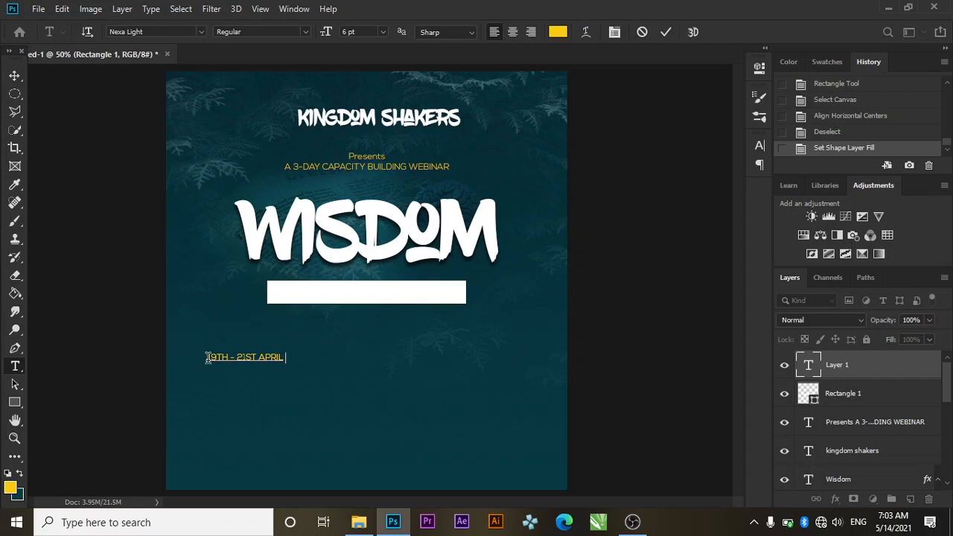
type("202")
key("ctrl+q")
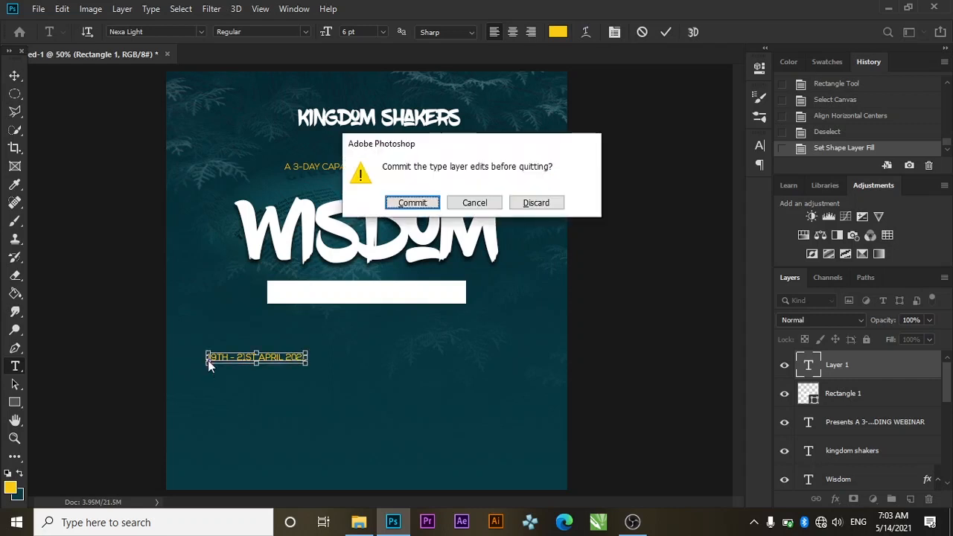
left_click(463, 203)
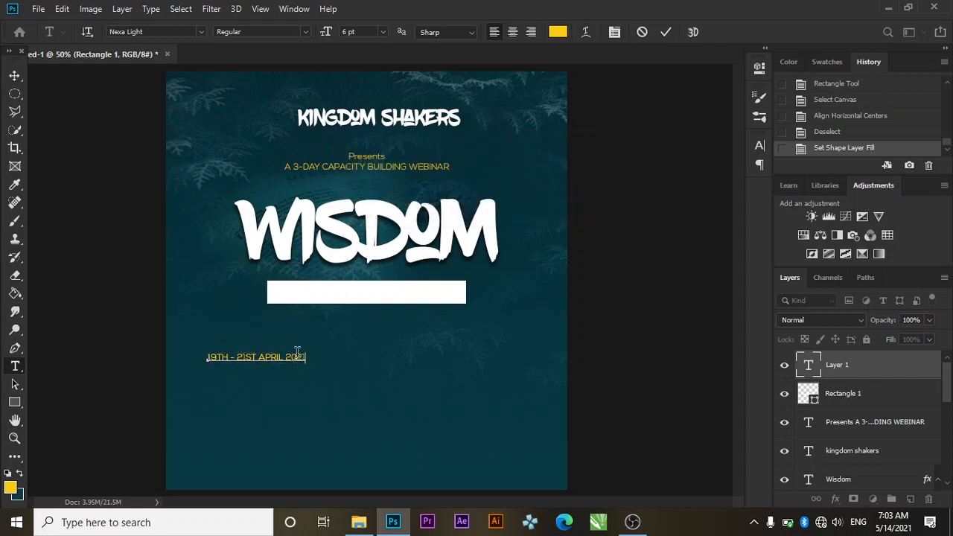
Make the date text black, 8 pt, in Nexa Bold
left_click_drag(308, 358, 182, 358)
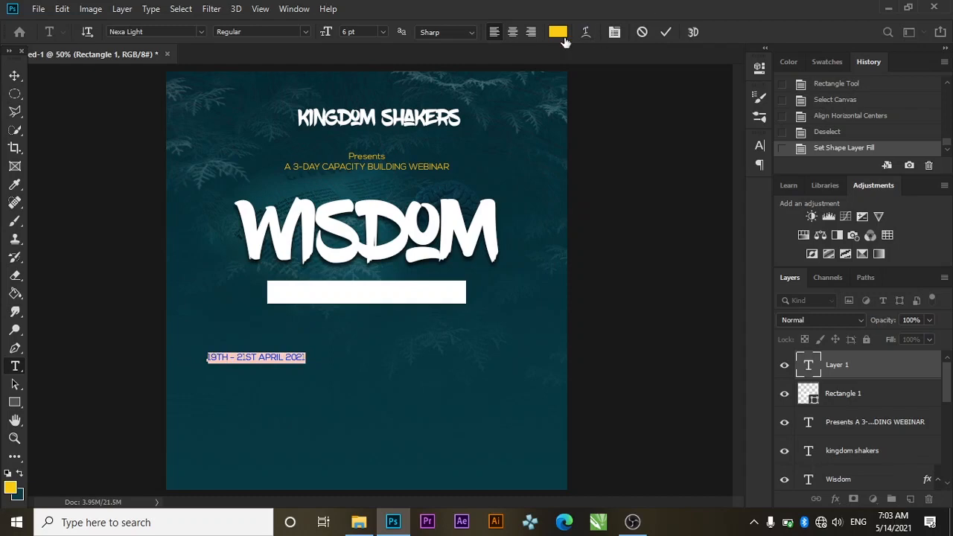
left_click(558, 32)
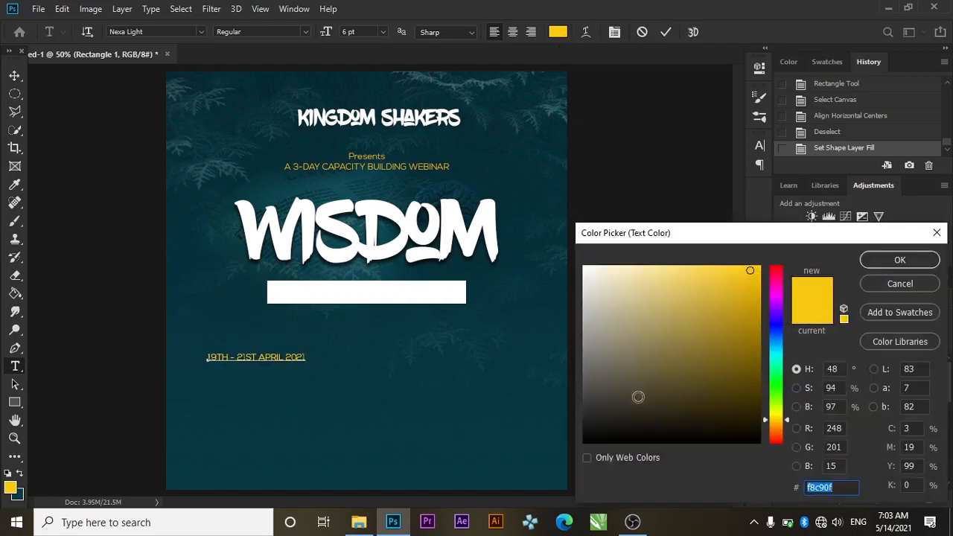
left_click(585, 442)
left_click(886, 260)
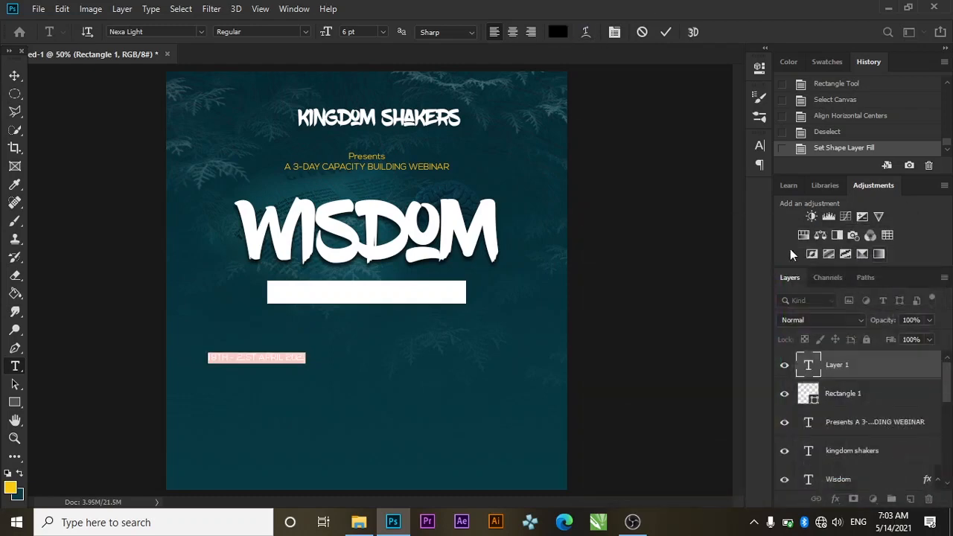
left_click(762, 145)
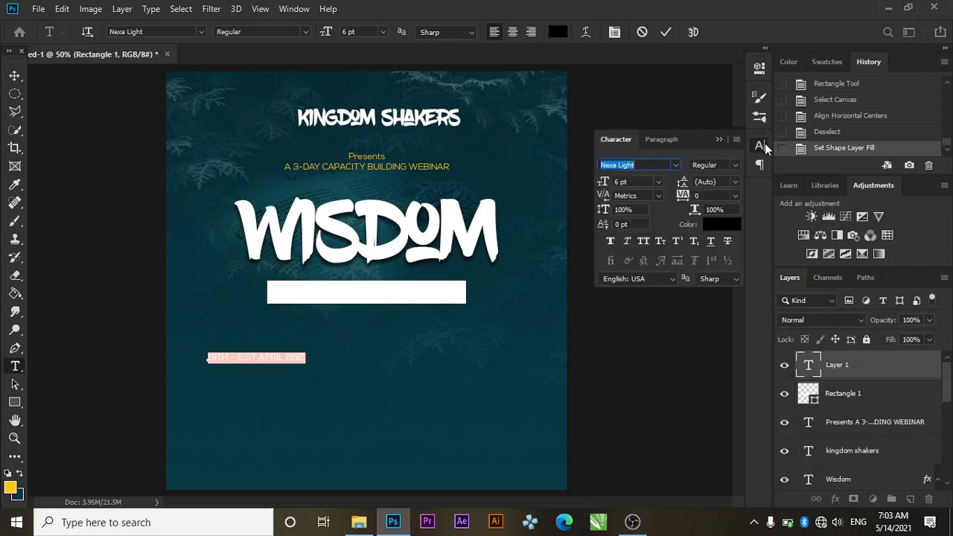
left_click(659, 182)
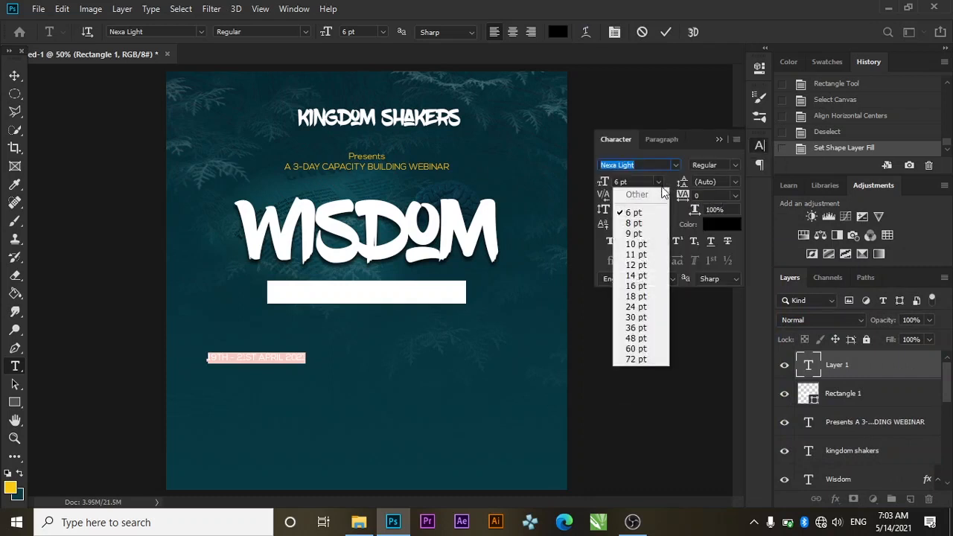
left_click(634, 222)
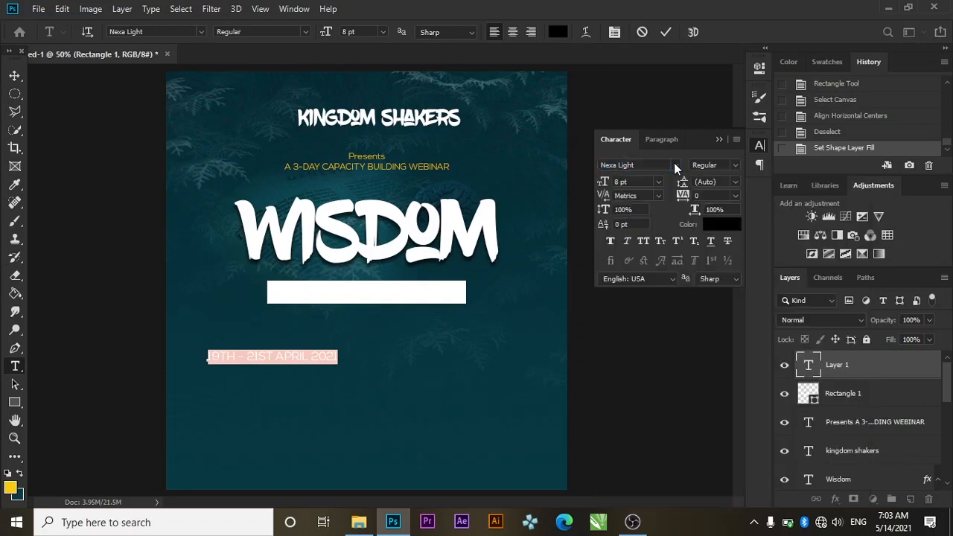
left_click(674, 165)
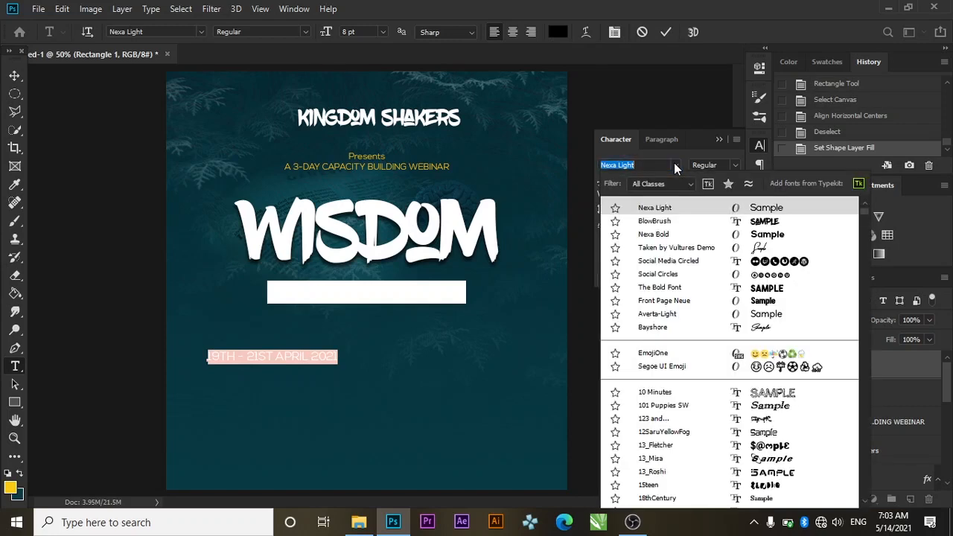
left_click(657, 236)
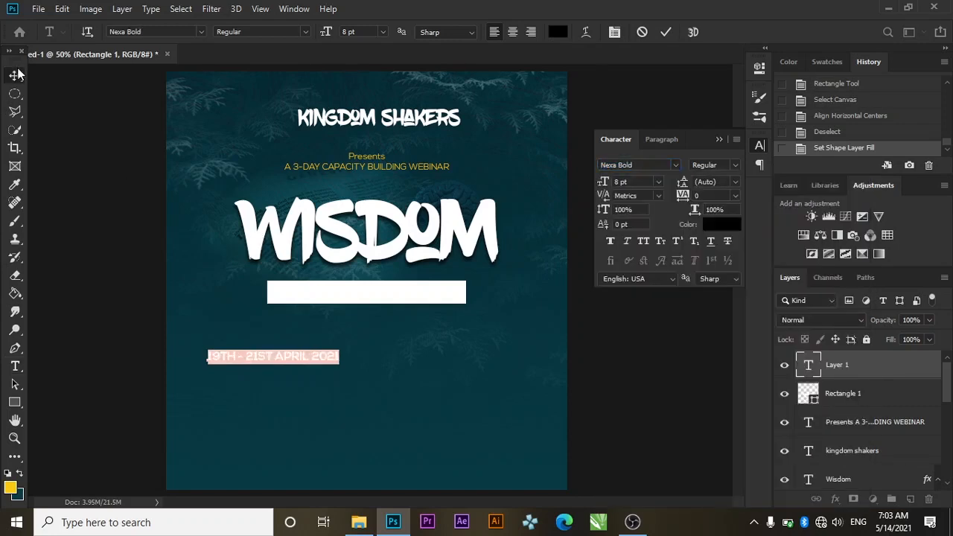
Move the date text onto the white bar
left_click(17, 74)
left_click_drag(256, 362, 359, 299)
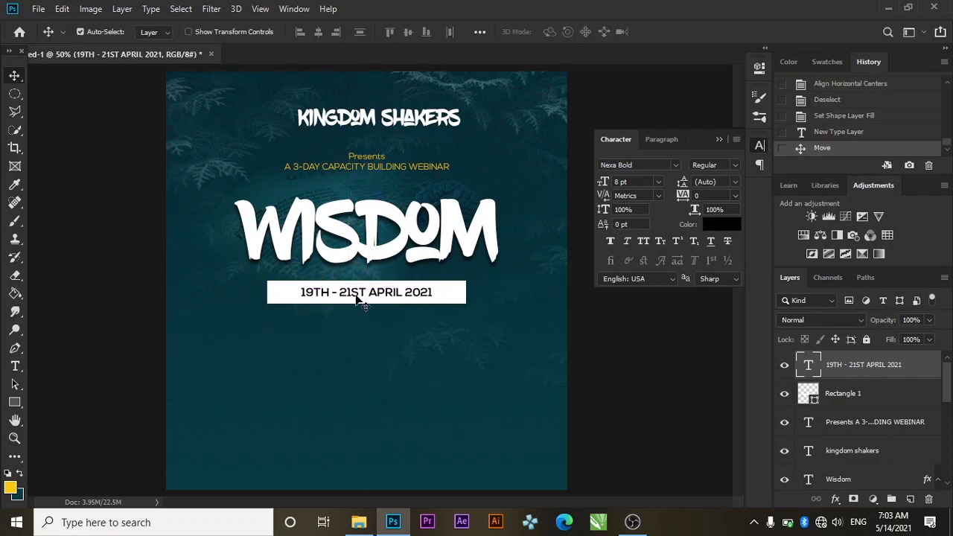
left_click(719, 140)
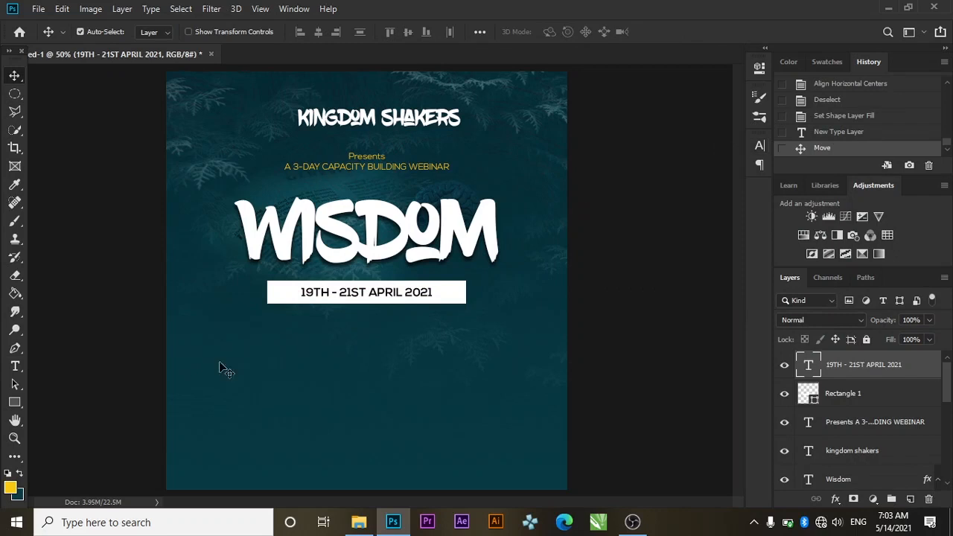
Add a text line reading '8PM PROMPT DAILY' below the date bar
left_click(16, 366)
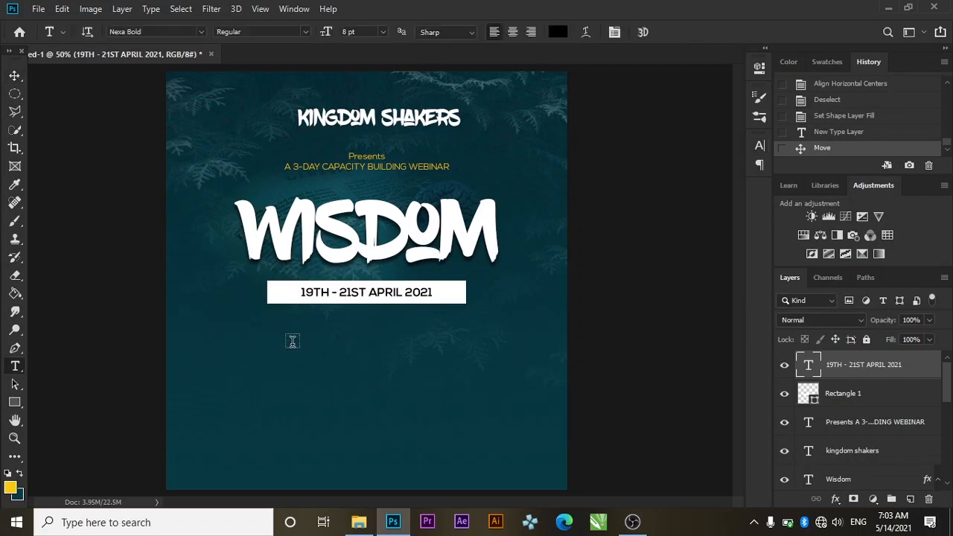
left_click(292, 341)
key("BackSpace")
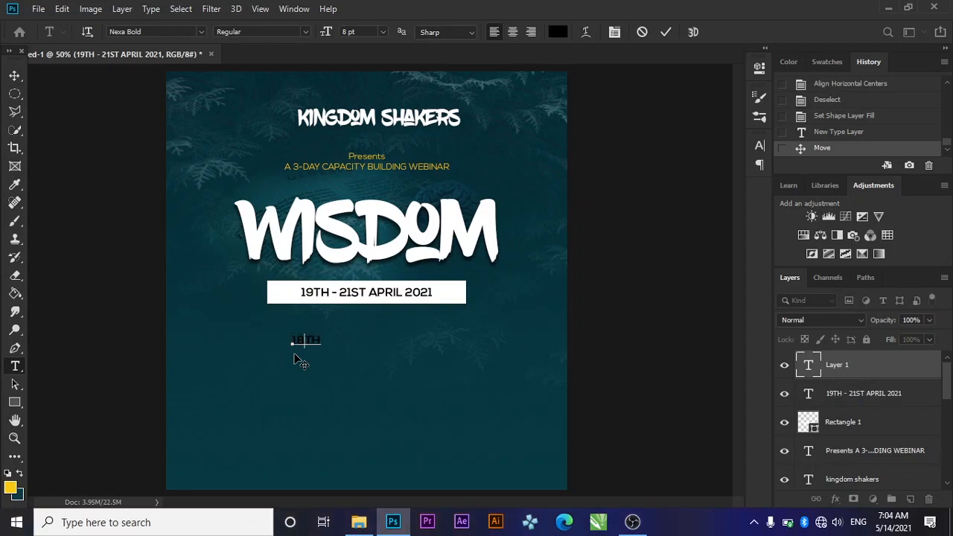
key("BackSpace")
key("BackSpace")
type("8PM PROMPT DAIL")
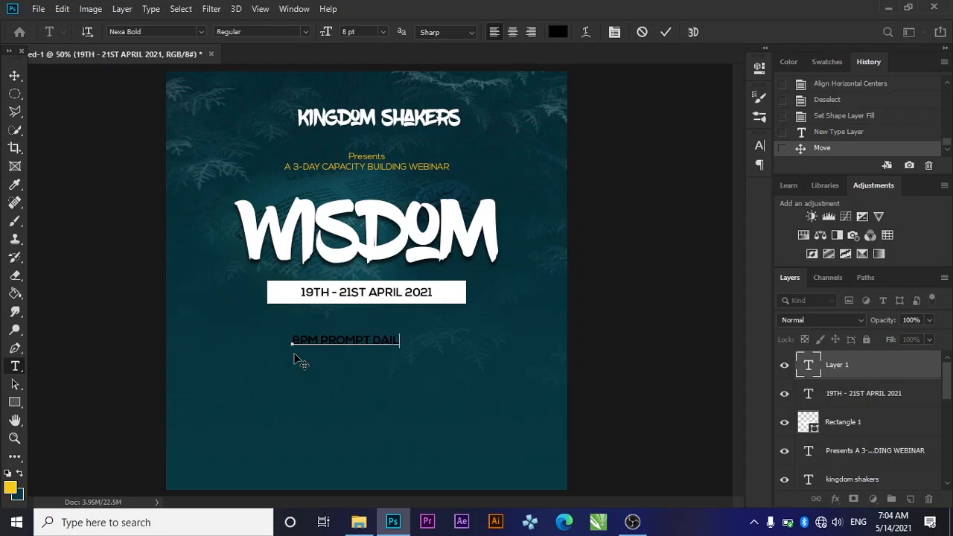
type("Y")
key("ctrl+a")
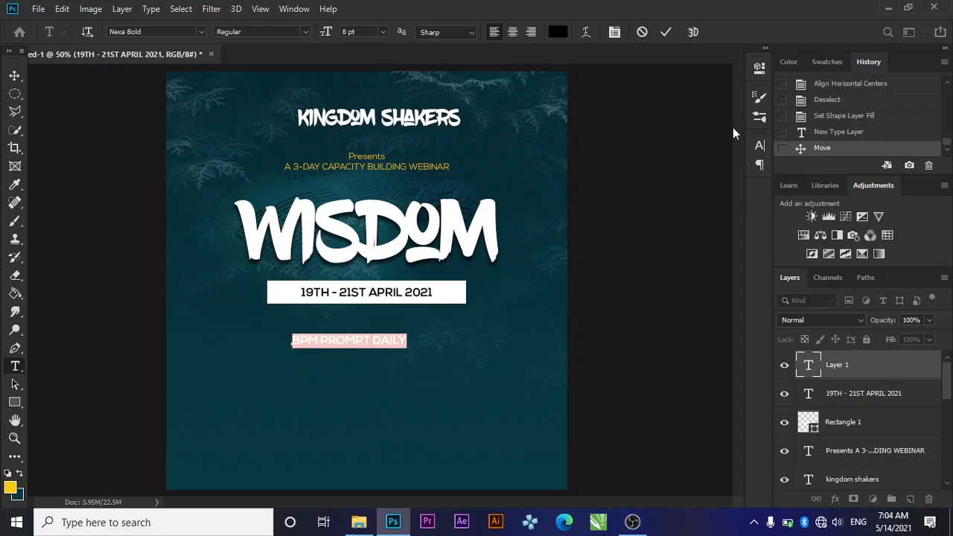
Set the '8PM PROMPT DAILY' line to Nexa Light in the yellow foreground colour
left_click(759, 146)
left_click(676, 165)
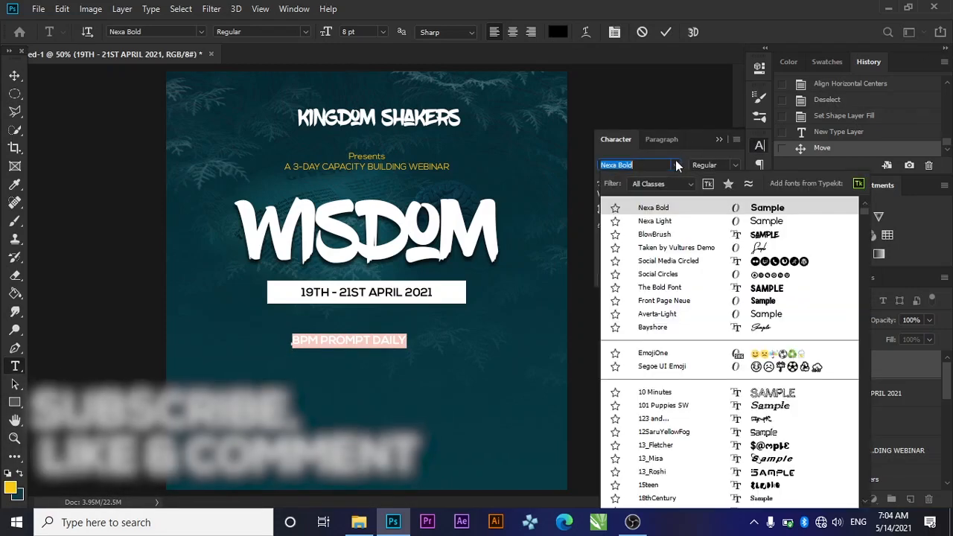
left_click(654, 221)
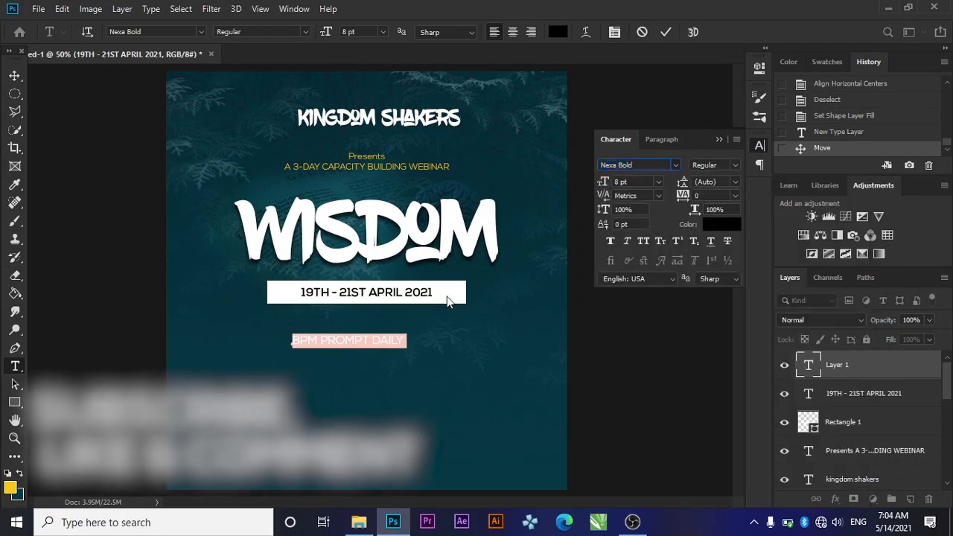
left_click(721, 224)
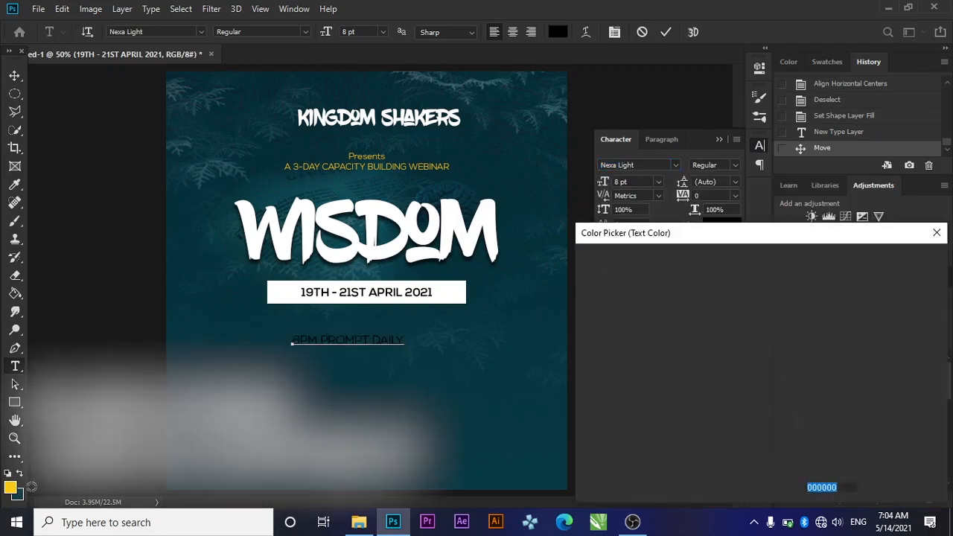
left_click(11, 488)
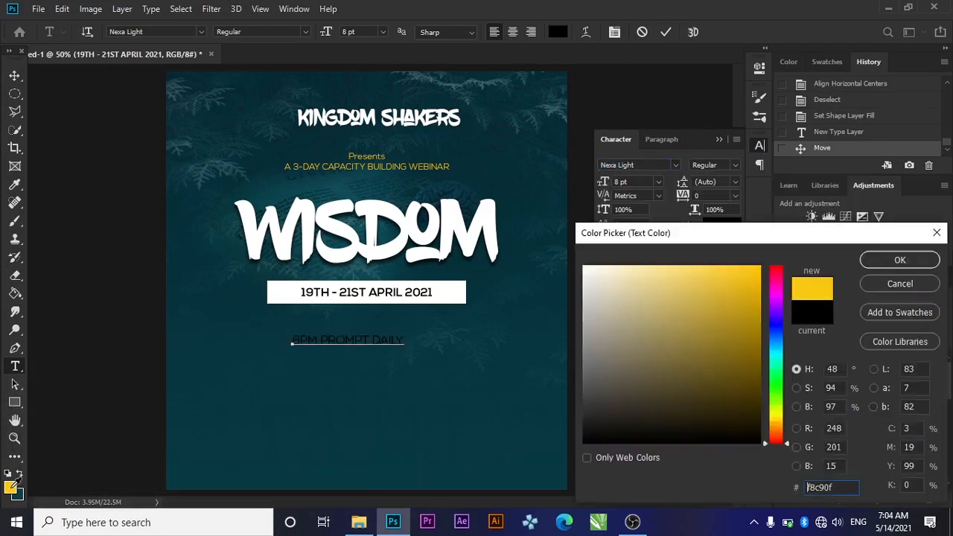
left_click(897, 258)
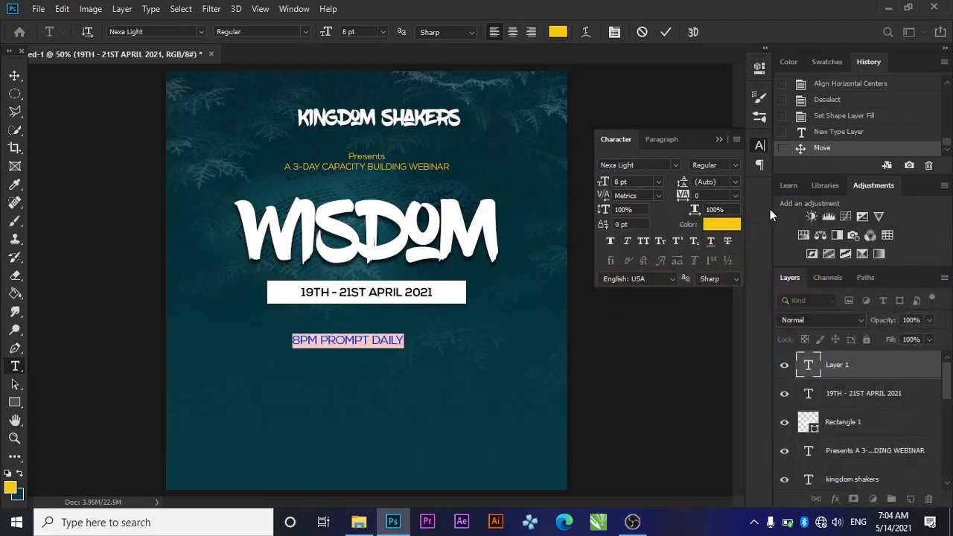
left_click(718, 134)
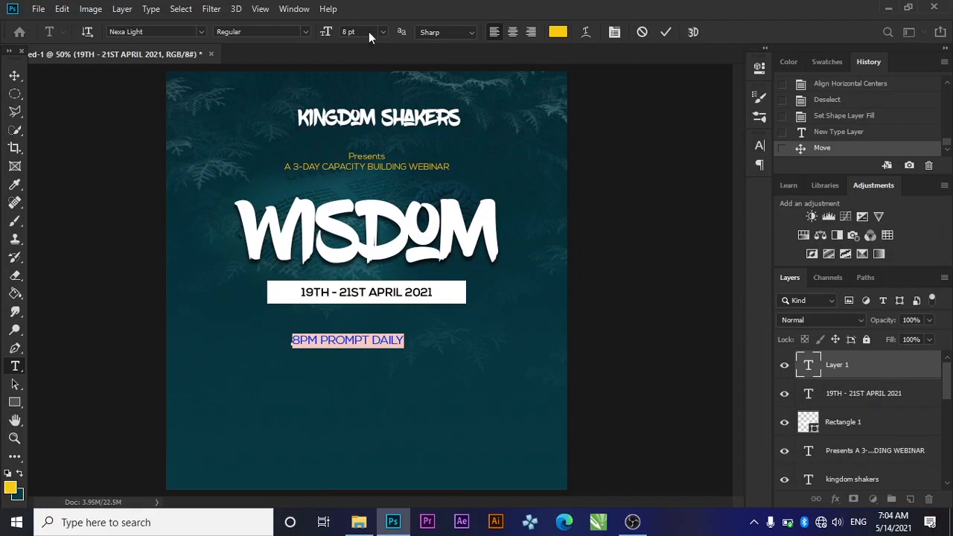
left_click(14, 75)
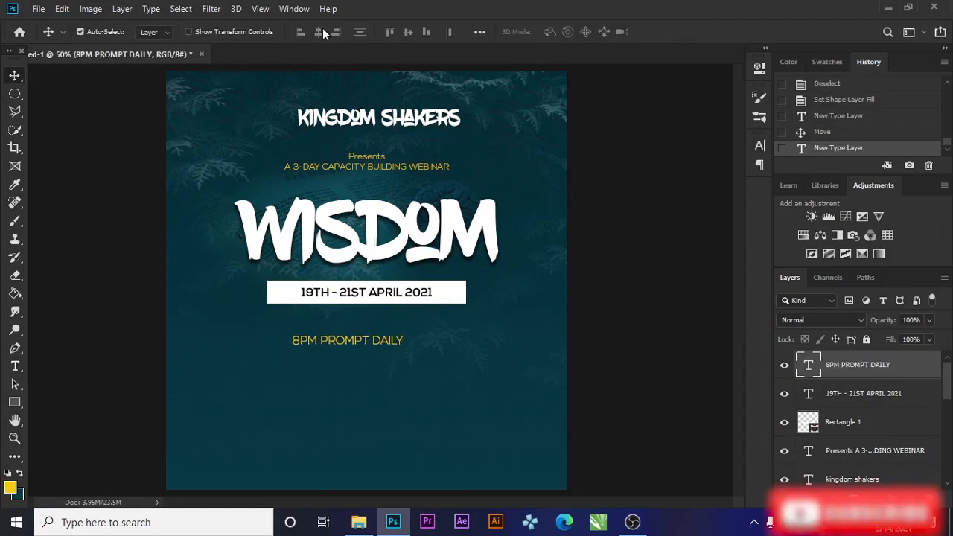
Centre the '8PM PROMPT DAILY' line horizontally on the canvas
key("ctrl+a")
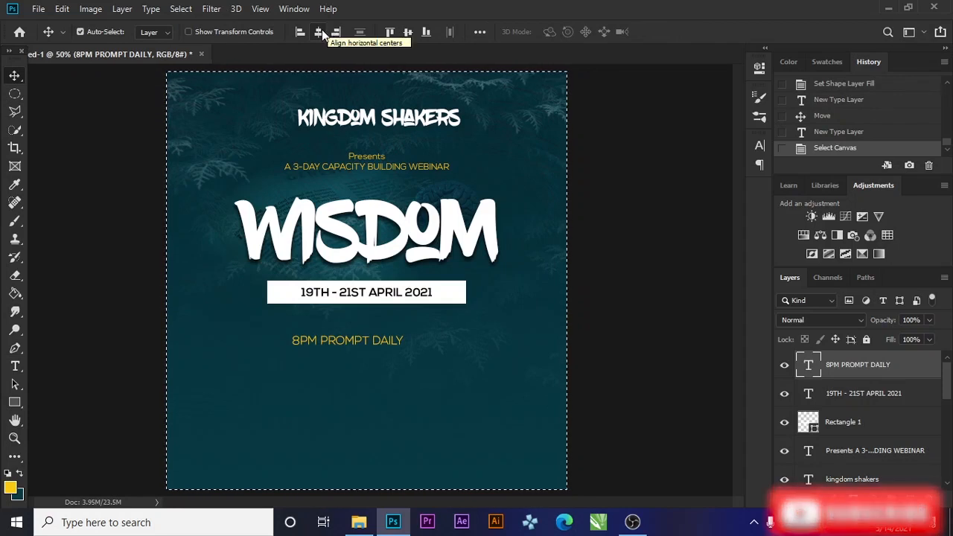
double_click(321, 31)
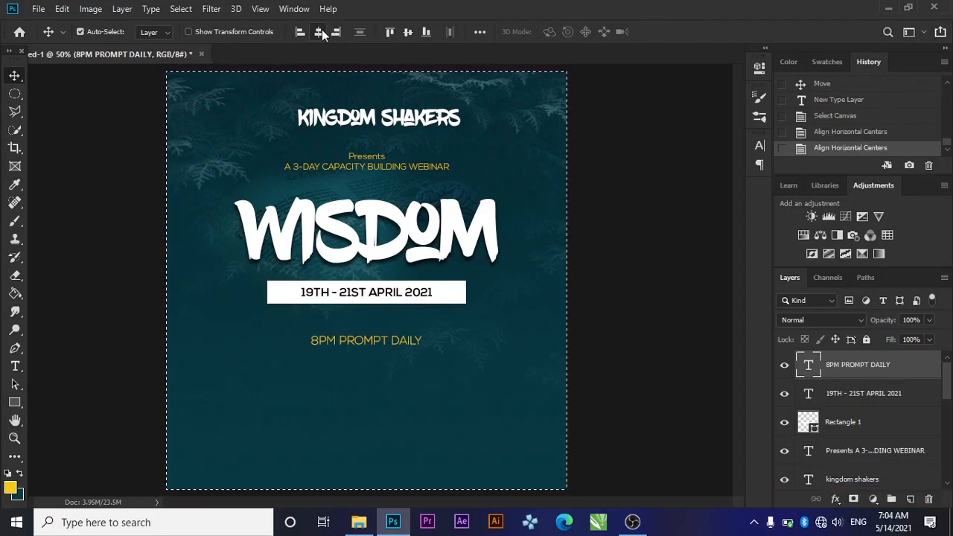
key("Up")
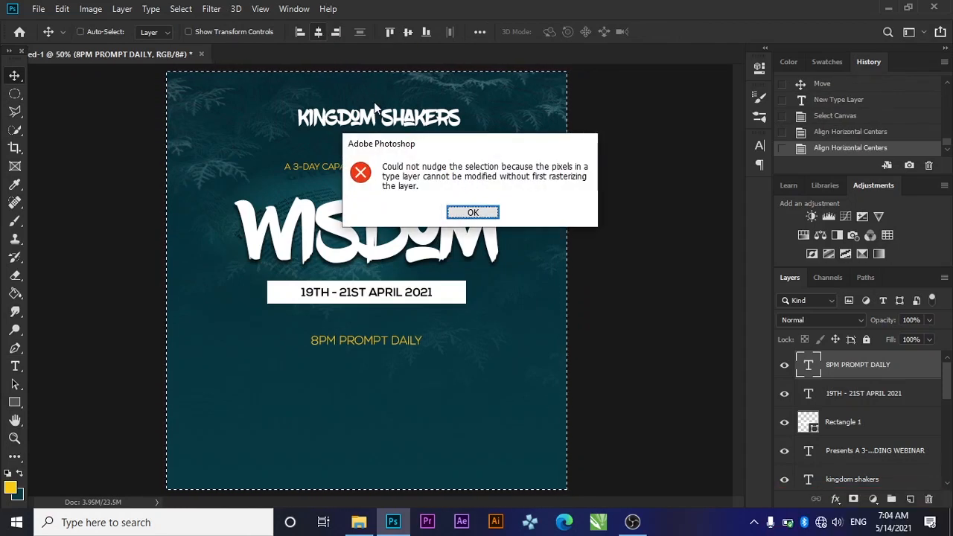
left_click(461, 213)
key("ctrl+d")
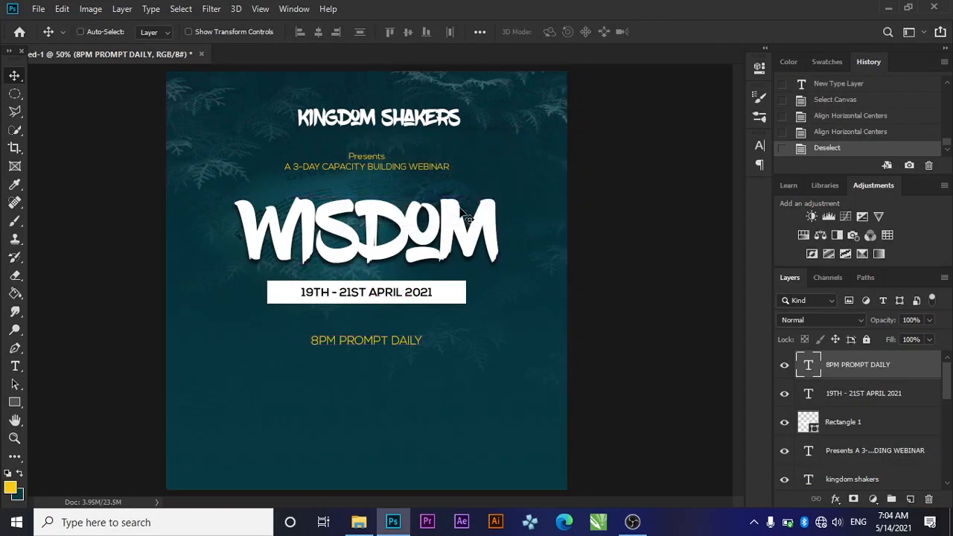
Nudge the '8PM PROMPT DAILY' line up to sit just beneath the date bar
key("Up")
key("Up")
key("Up")
key("Up")
key("Up")
key("Up")
key("Up")
key("Up")
key("Up")
key("Up")
key("Up")
key("Up")
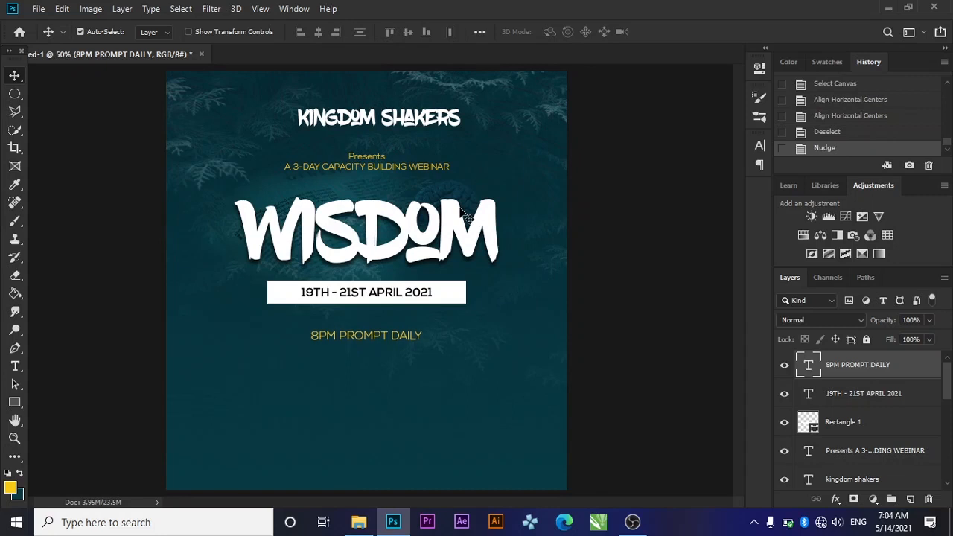
key("Up")
key("Up")
key("Up")
key("Up")
key("Up")
key("Up")
key("Up")
key("Up")
key("Up")
key("Up")
key("Up")
key("Up")
key("Up")
key("Up")
key("Up")
key("Up")
key("Up")
key("Up")
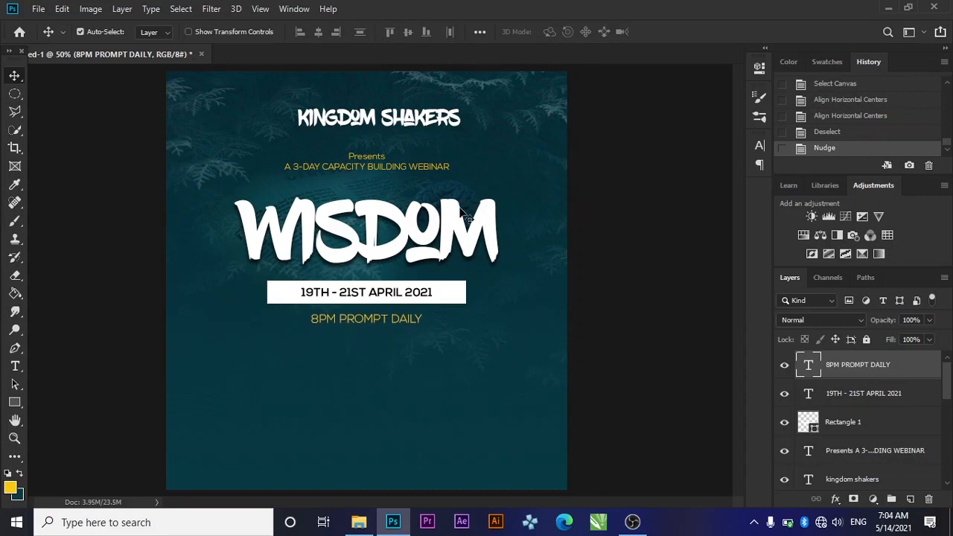
key("Up")
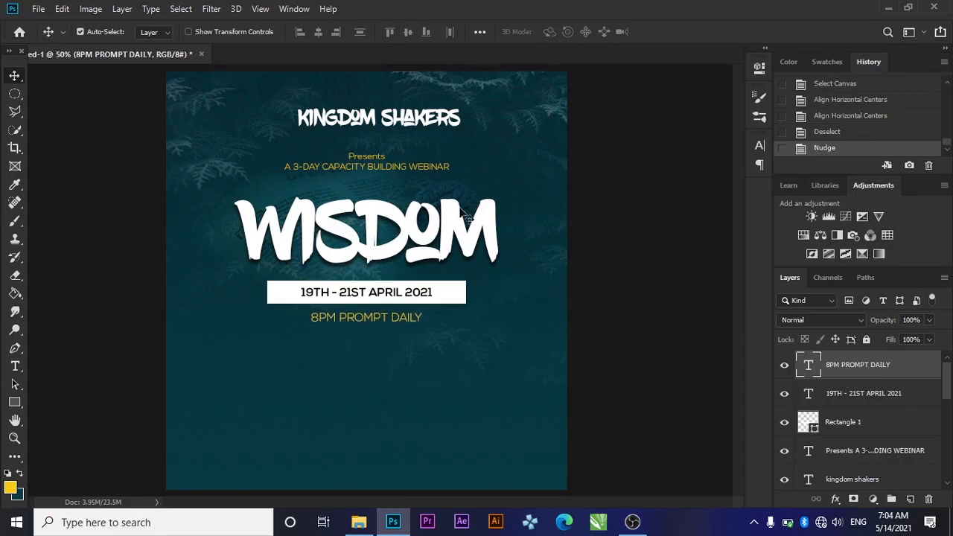
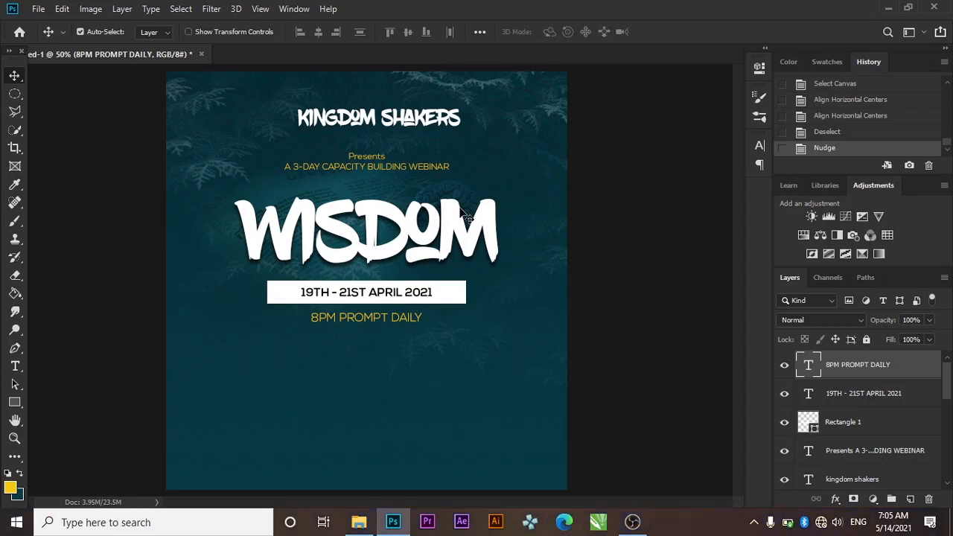
Draw a 0.7 in square at the flyer's lower left, replacing the first attempt
left_click(10, 406)
left_click(59, 403)
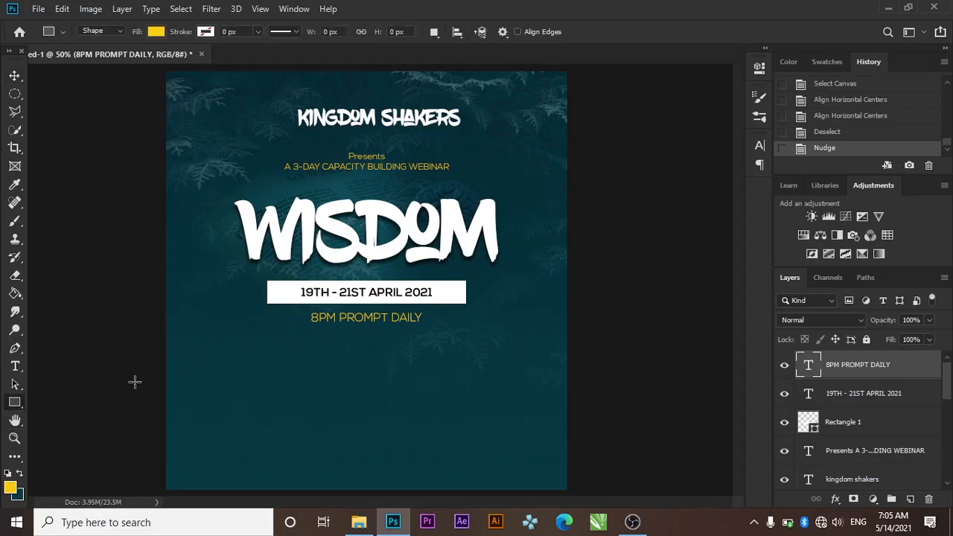
left_click_drag(209, 347, 273, 415)
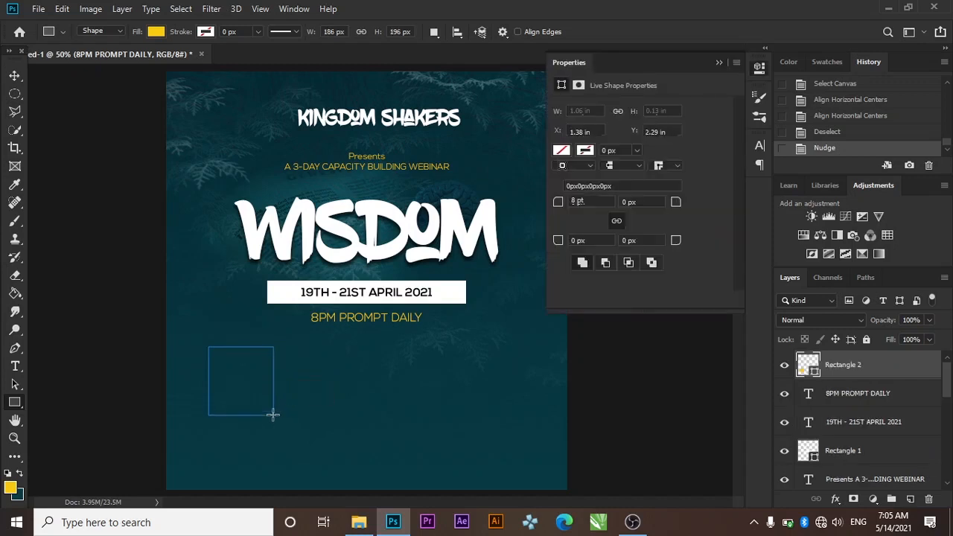
left_click(720, 64)
key("Delete")
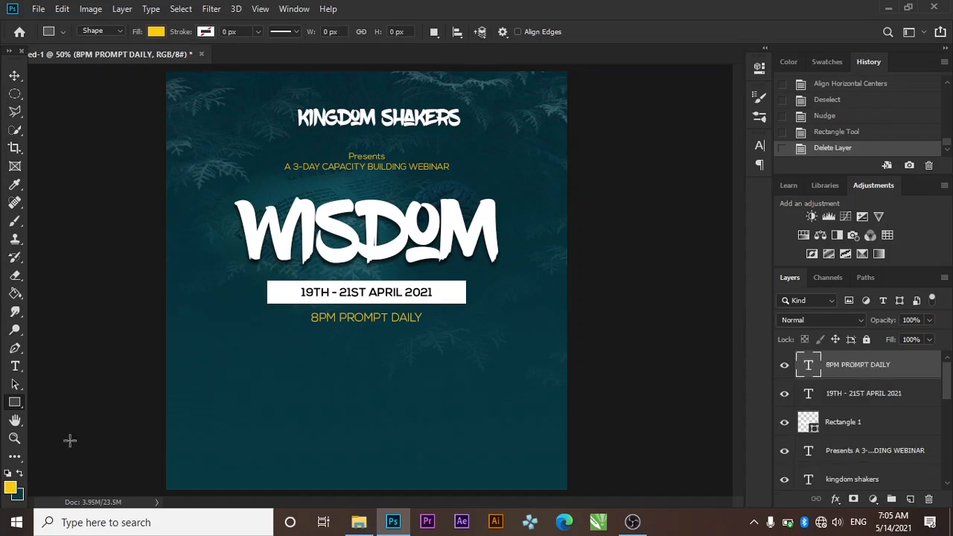
left_click_drag(203, 345, 301, 419)
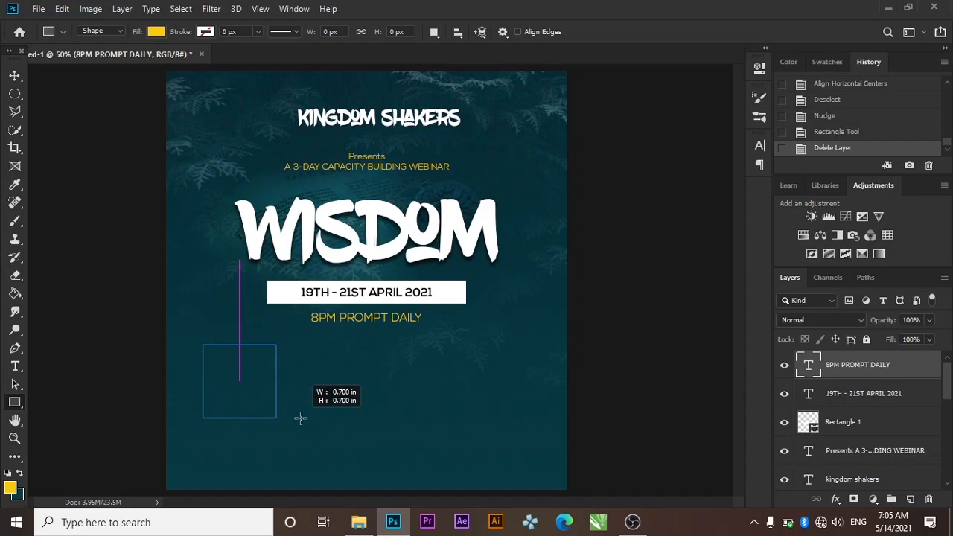
left_click_drag(301, 419, 300, 419)
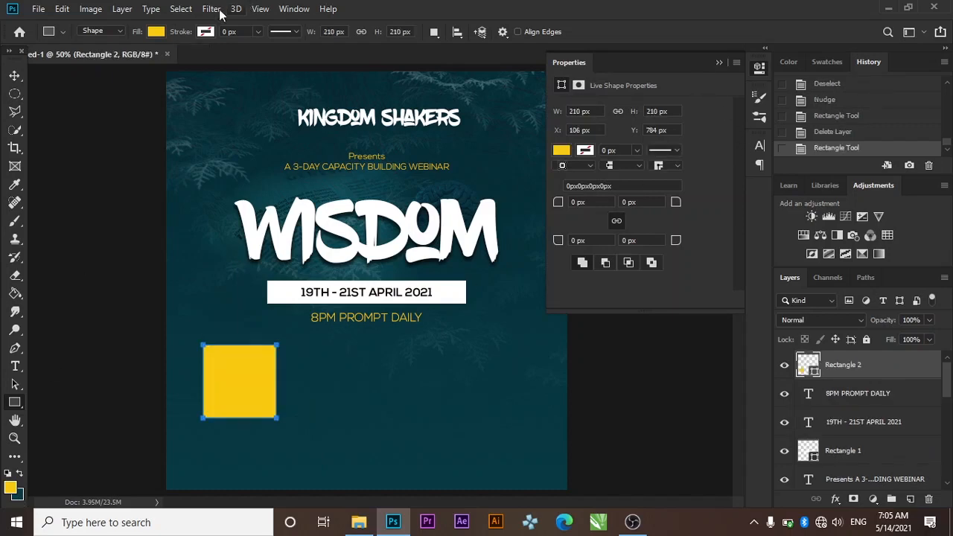
Fill the new square with pure white (ffffff)
left_click(156, 31)
left_click(221, 59)
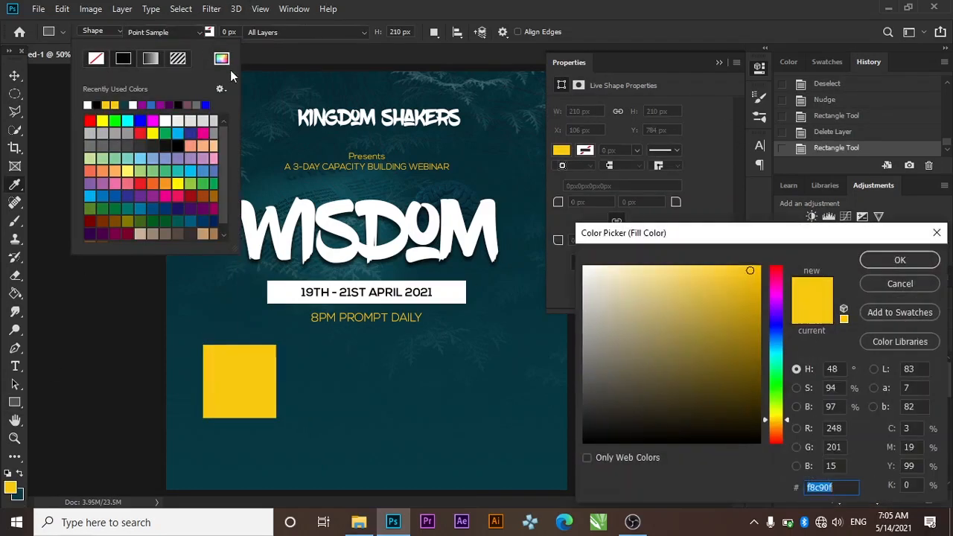
left_click(584, 267)
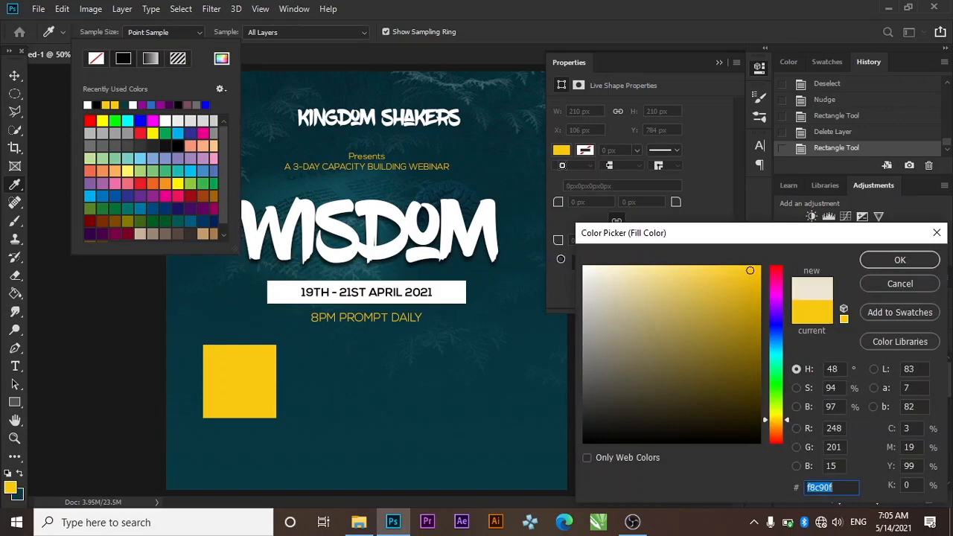
left_click(887, 262)
left_click(720, 61)
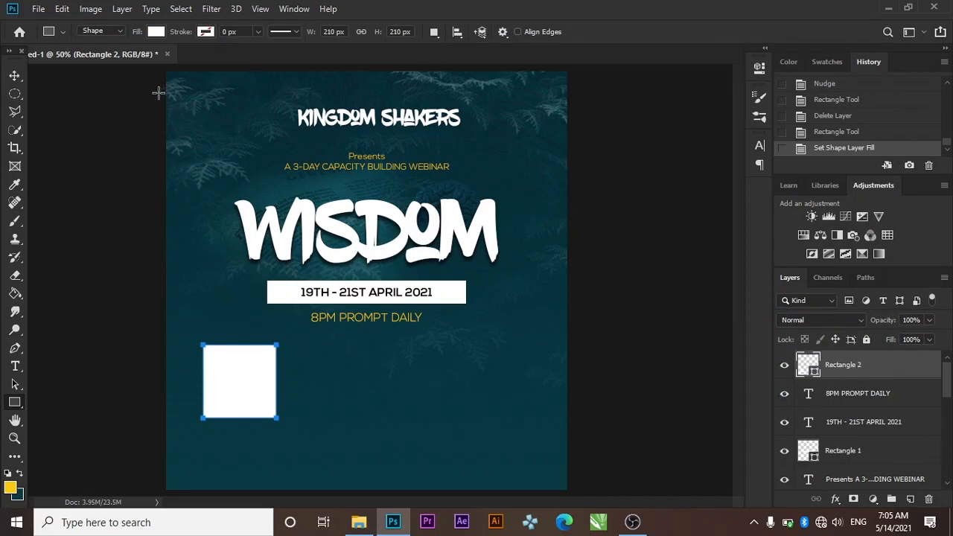
left_click(15, 75)
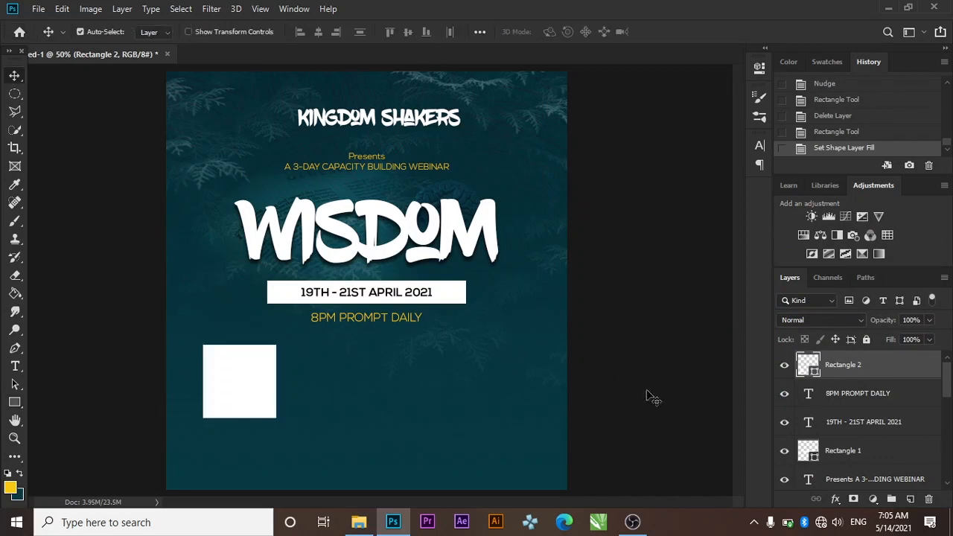
Place speaker photo 1 from the WISDOM FLYER folder at about 60% over the white square
left_click(359, 523)
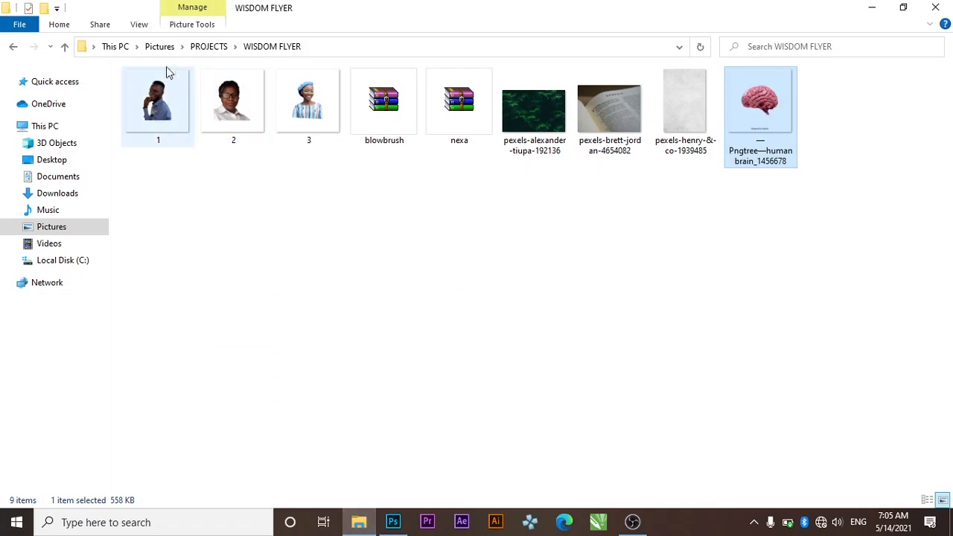
left_click_drag(166, 81, 313, 347)
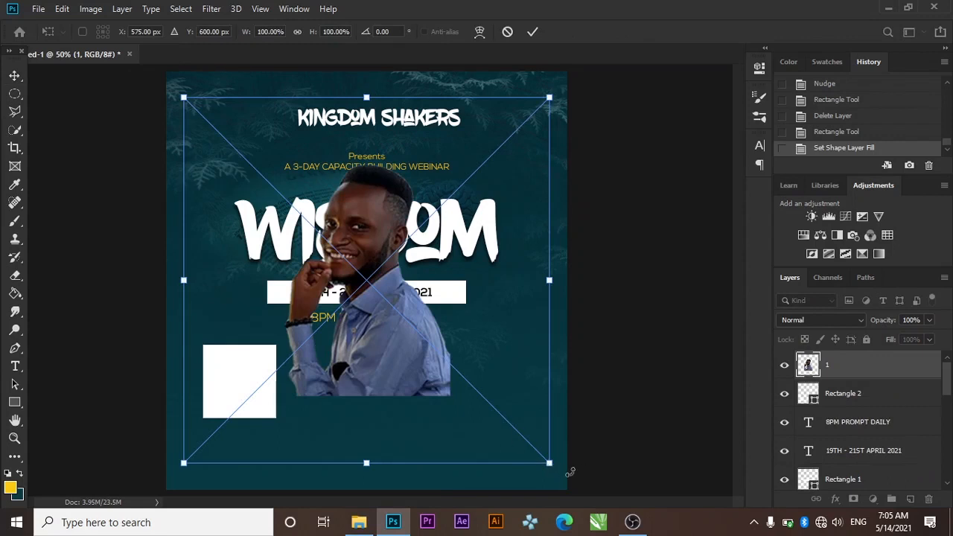
left_click_drag(549, 464, 432, 372)
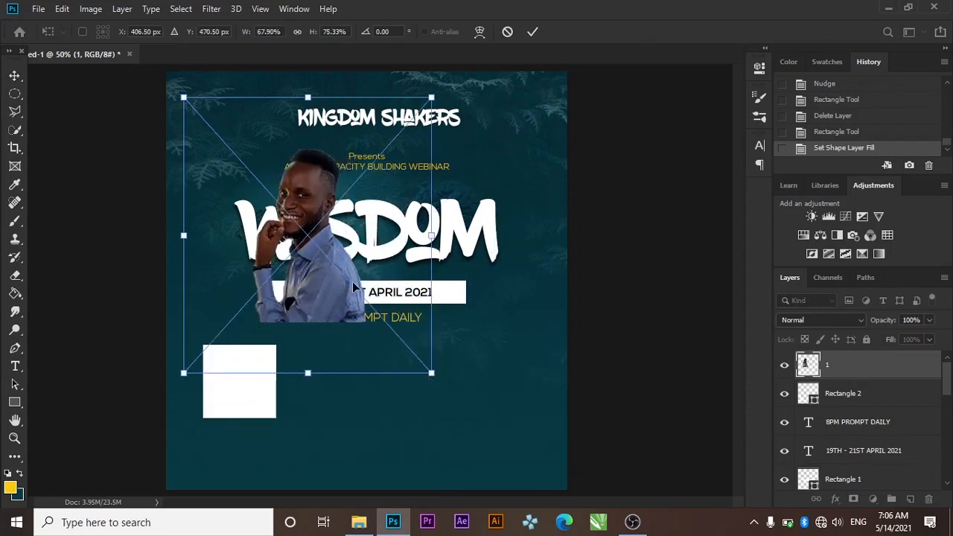
key("ctrl+z")
left_click_drag(549, 464, 403, 325)
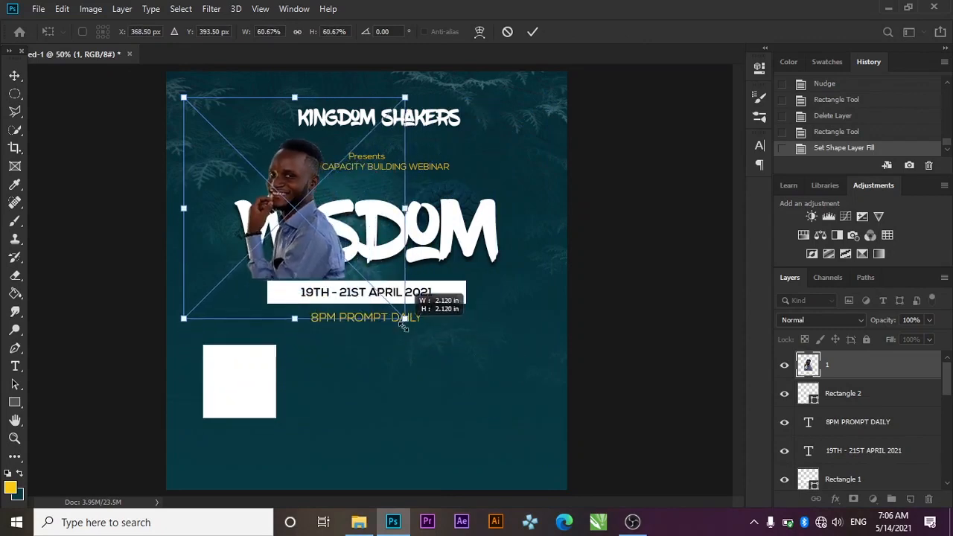
left_click(526, 35)
left_click_drag(308, 236, 244, 367)
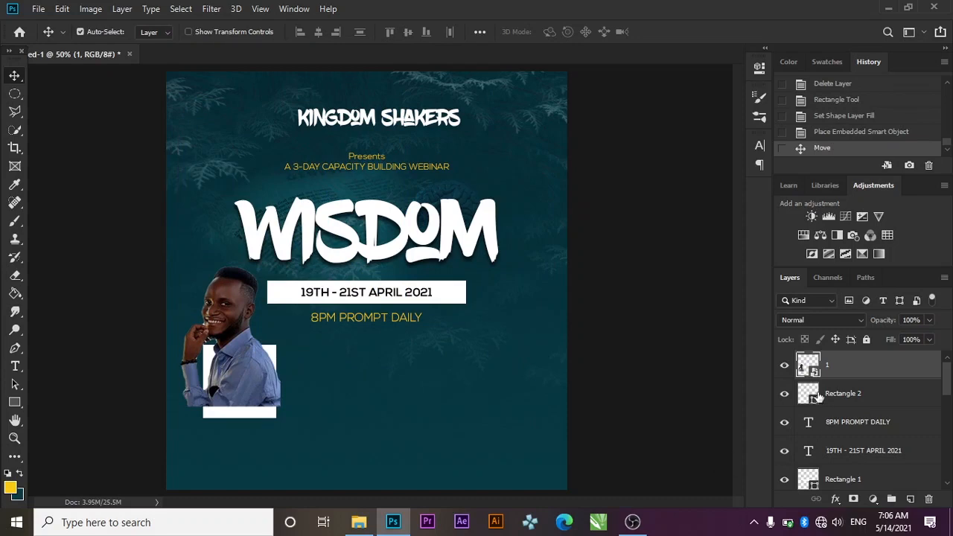
Clip the photo into the white square, nudge it down, and add an unclipped duplicate
right_click(835, 376)
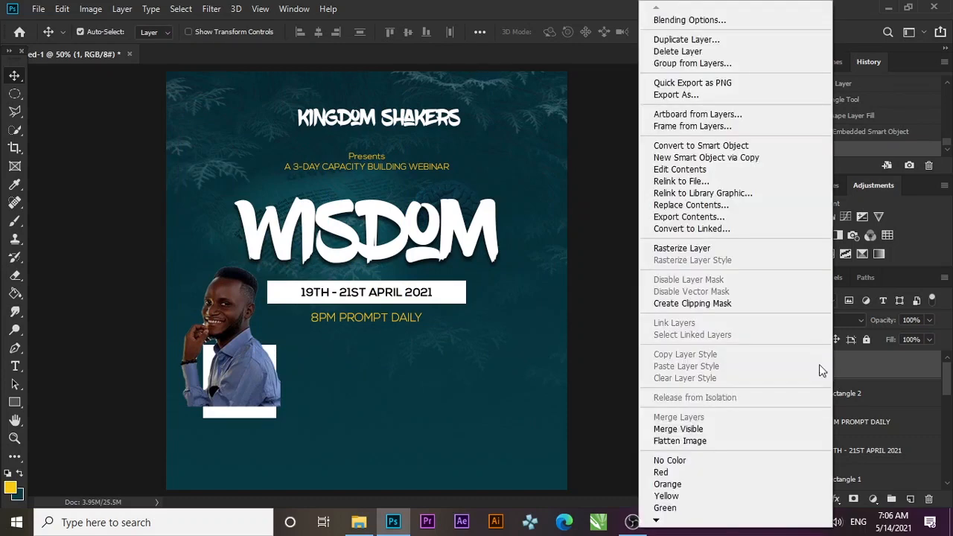
left_click(707, 304)
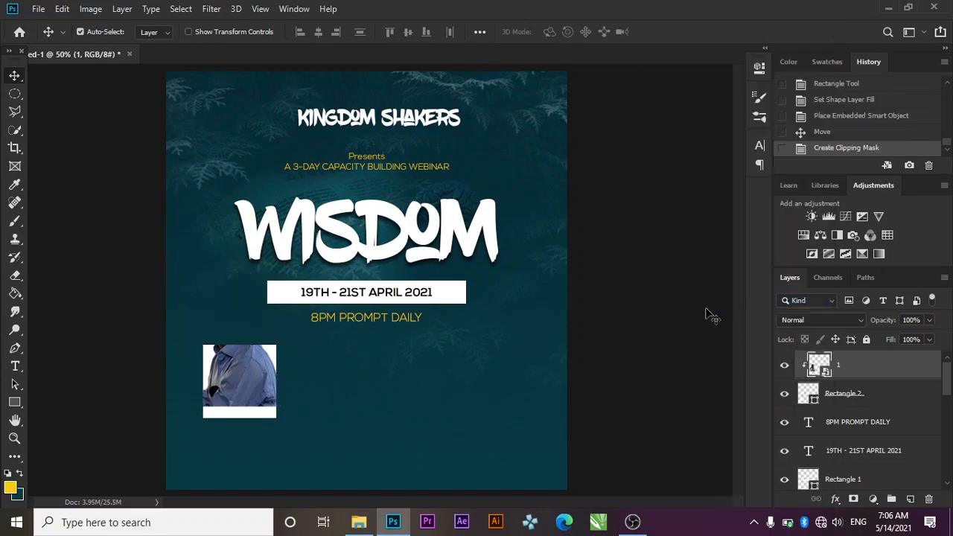
key("Down")
key("Down")
key("Down")
key("Down")
key("Down")
key("Down")
key("Down")
key("Down")
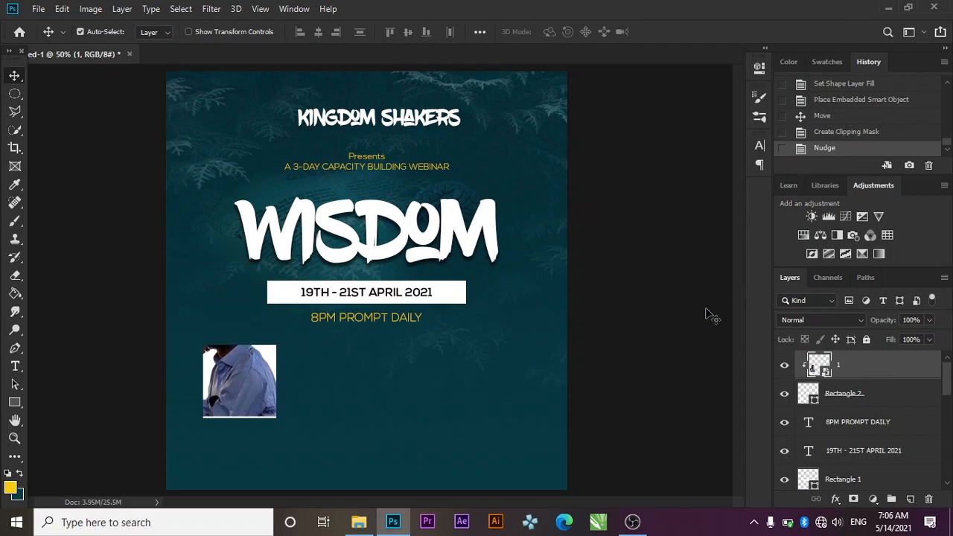
key("Down")
key("Down")
key("Down")
key("Down")
key("Down")
key("Down")
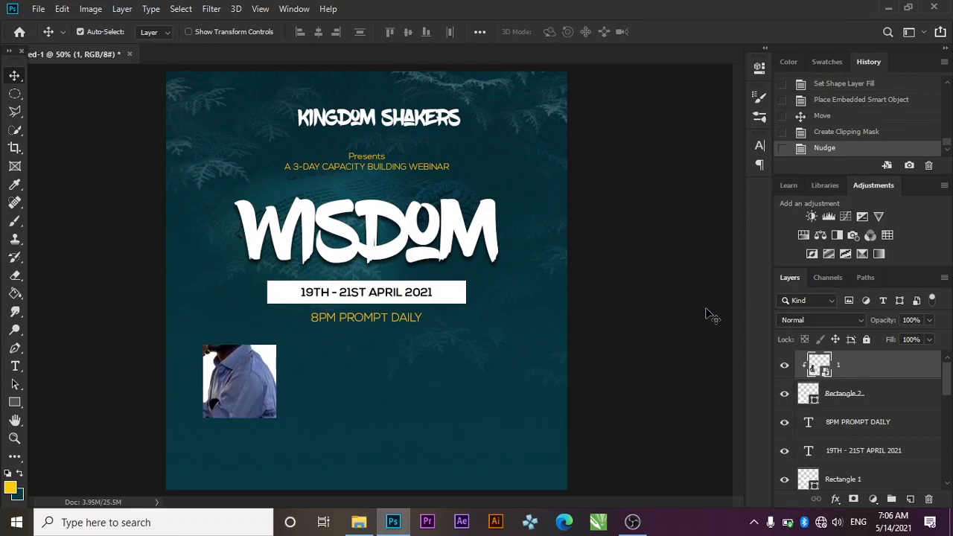
key("ctrl+j")
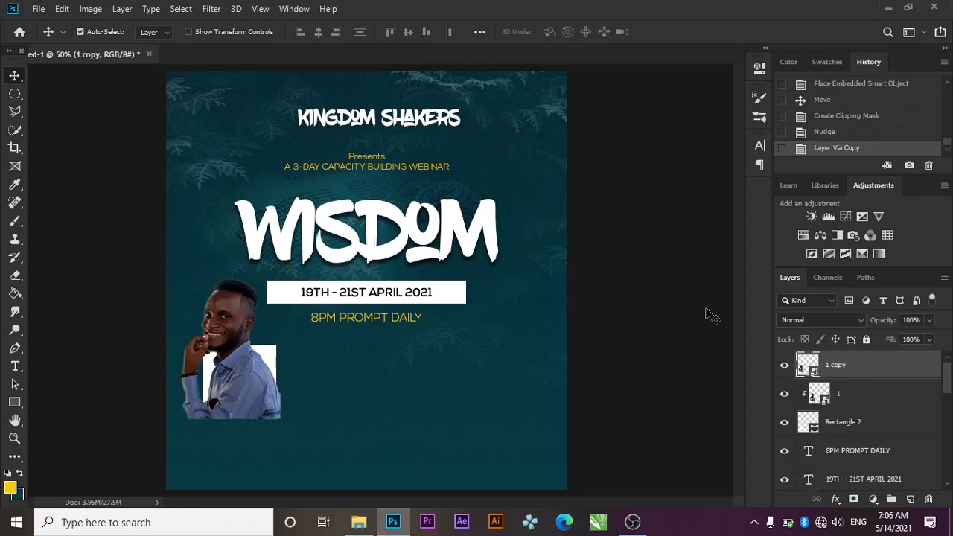
key("ctrl+z")
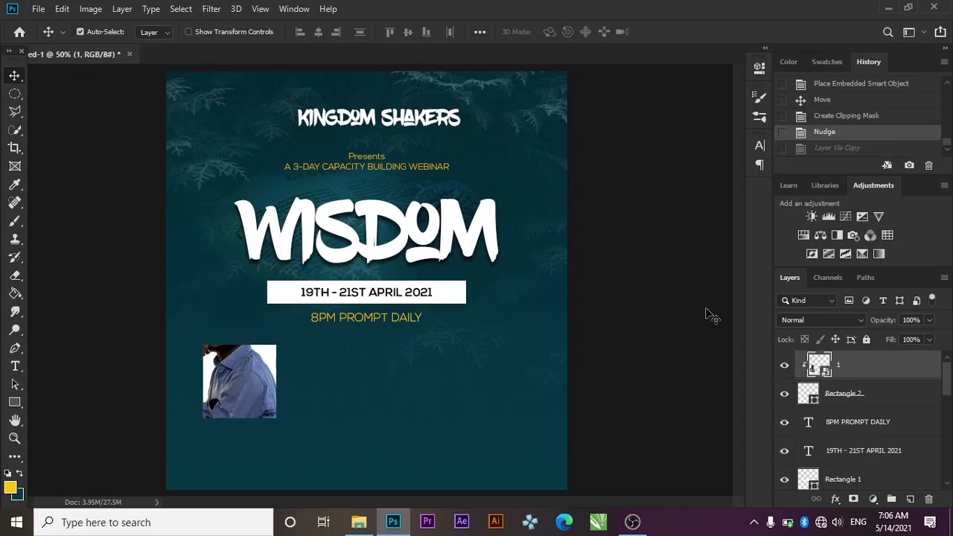
key("ctrl+j")
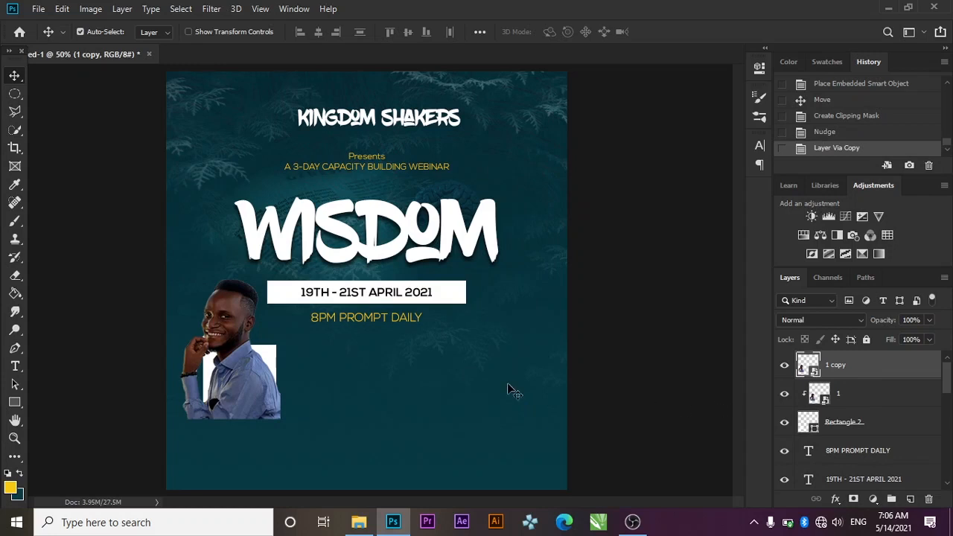
Undo the recent photo edits and delete both speaker photo layers, leaving the white square empty
left_click(14, 348)
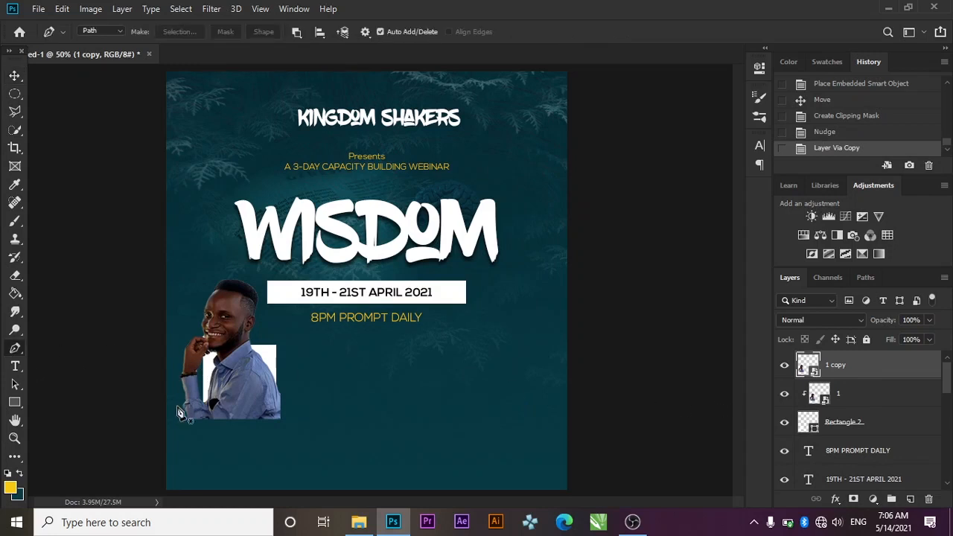
left_click(184, 330)
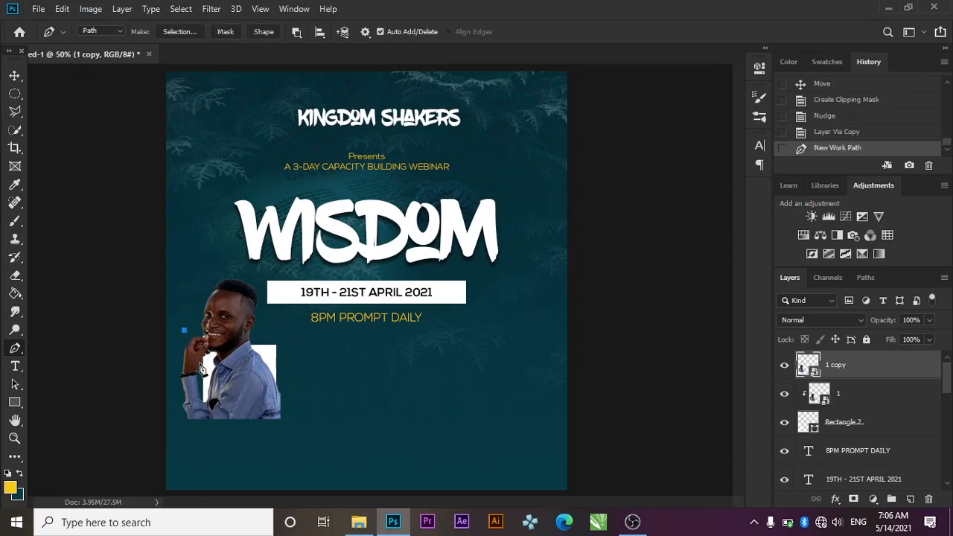
key("ctrl+z")
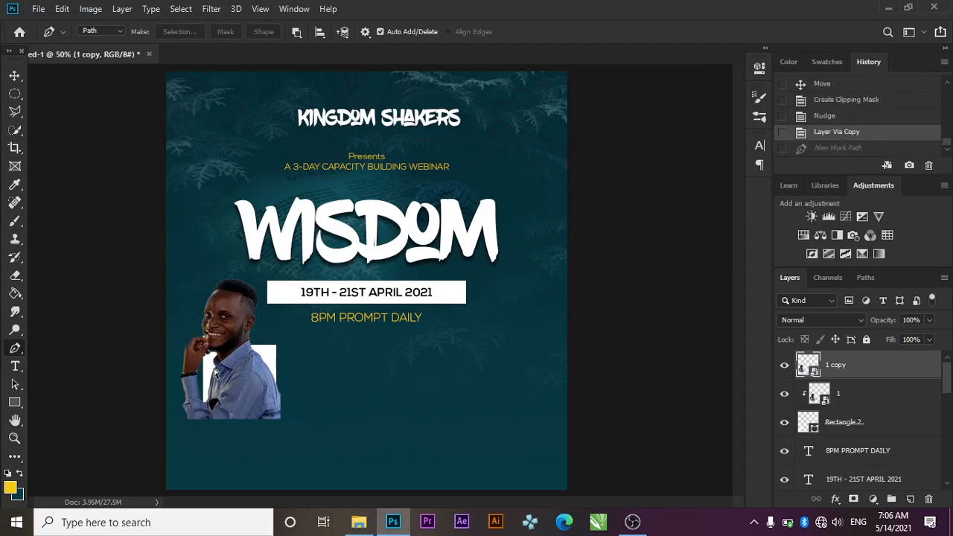
key("ctrl+z")
key("ctrl+z")
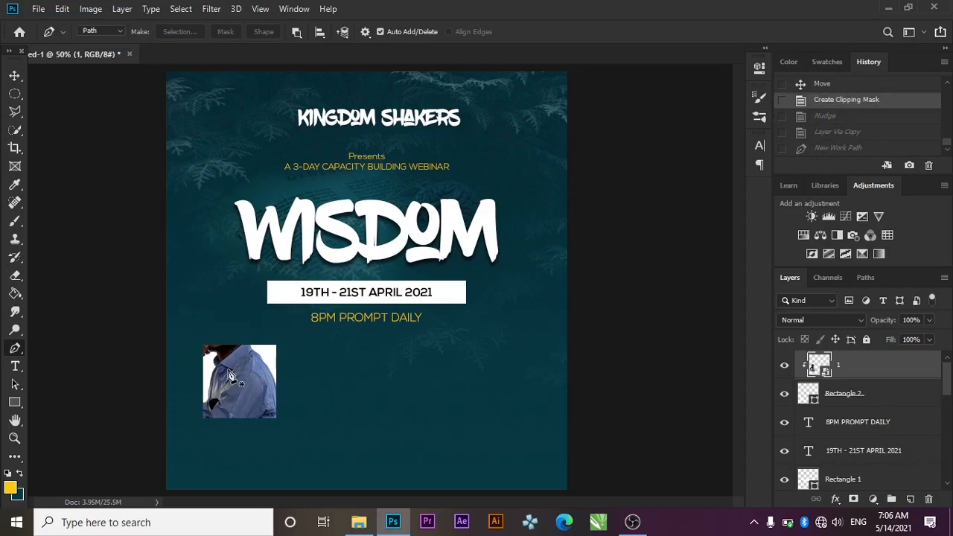
key("ctrl+z")
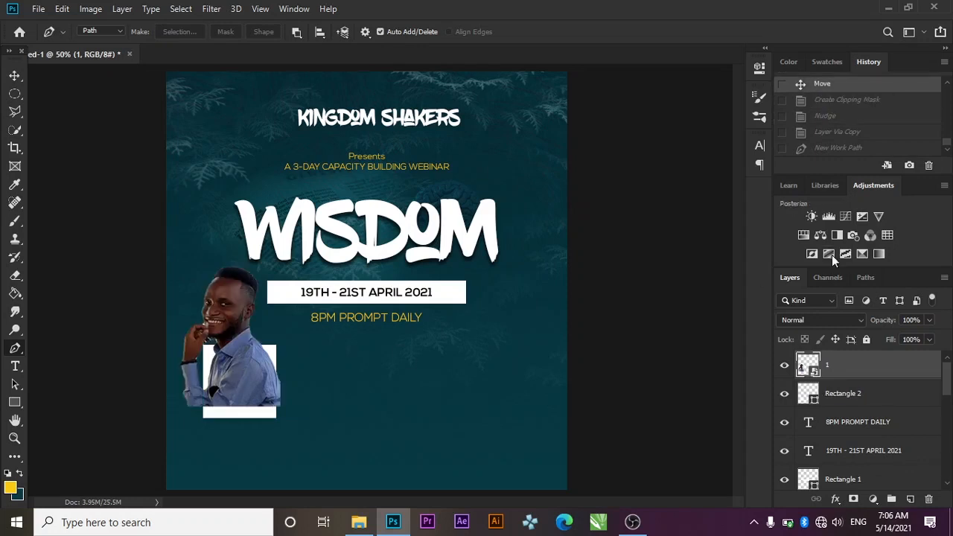
key("Delete")
key("ctrl+t")
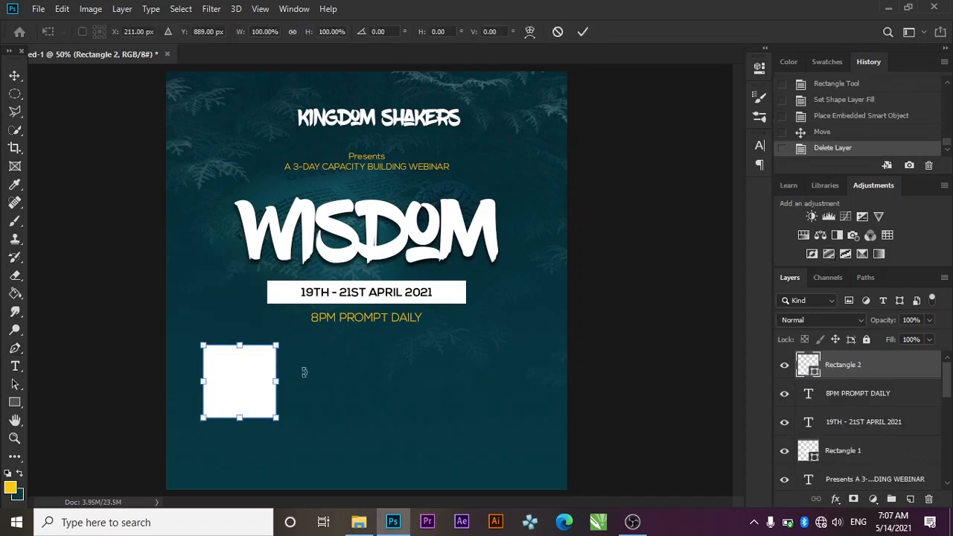
Shrink the white square slightly and re-place speaker photo 1 at about 69% over it
left_click_drag(275, 418, 270, 409)
key("p")
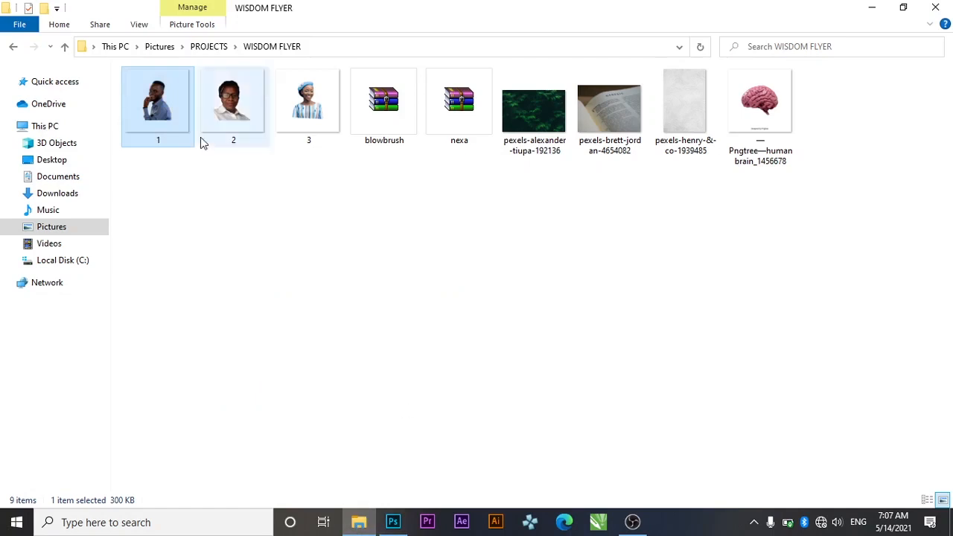
left_click_drag(175, 123, 245, 333)
left_click_drag(544, 462, 436, 348)
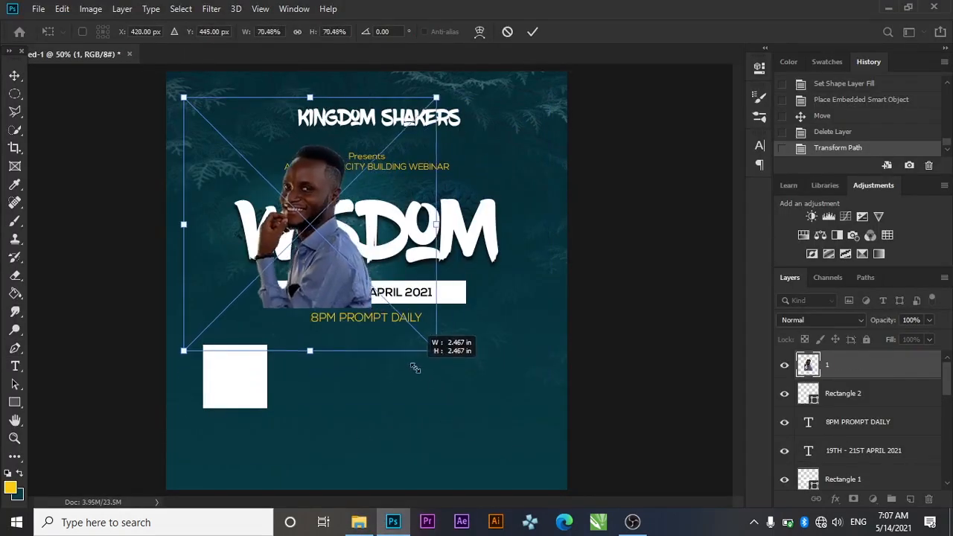
left_click_drag(308, 281, 241, 376)
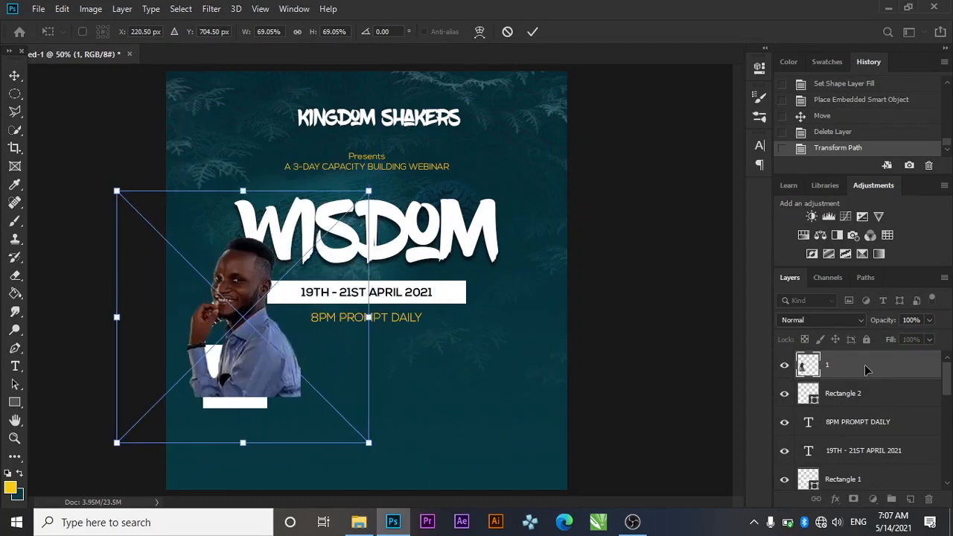
key("Return")
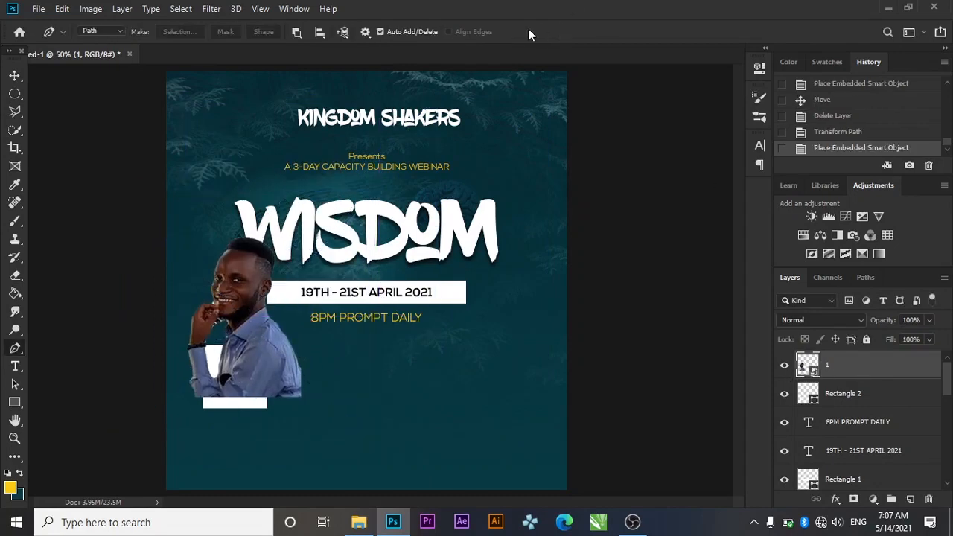
Clip the speaker photo to the white square beneath it
right_click(844, 364)
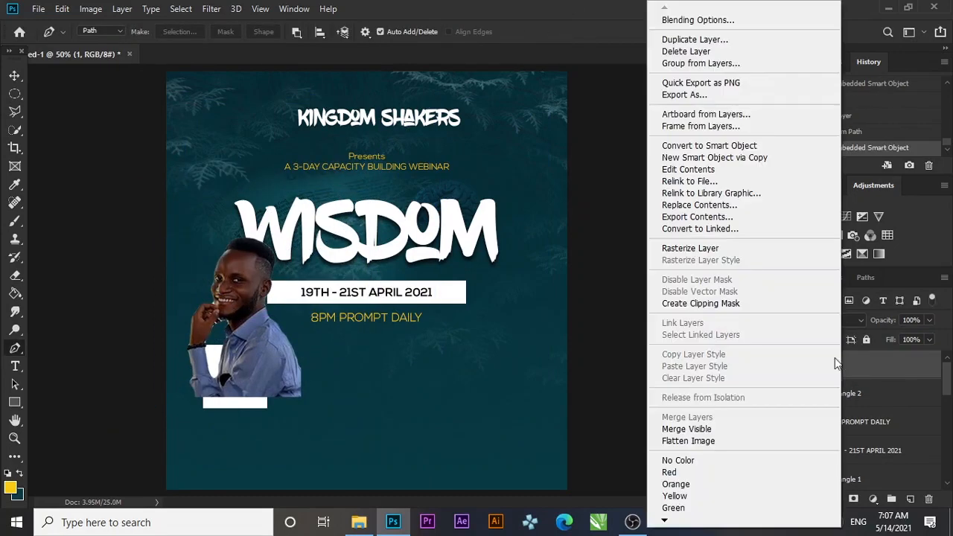
left_click(704, 303)
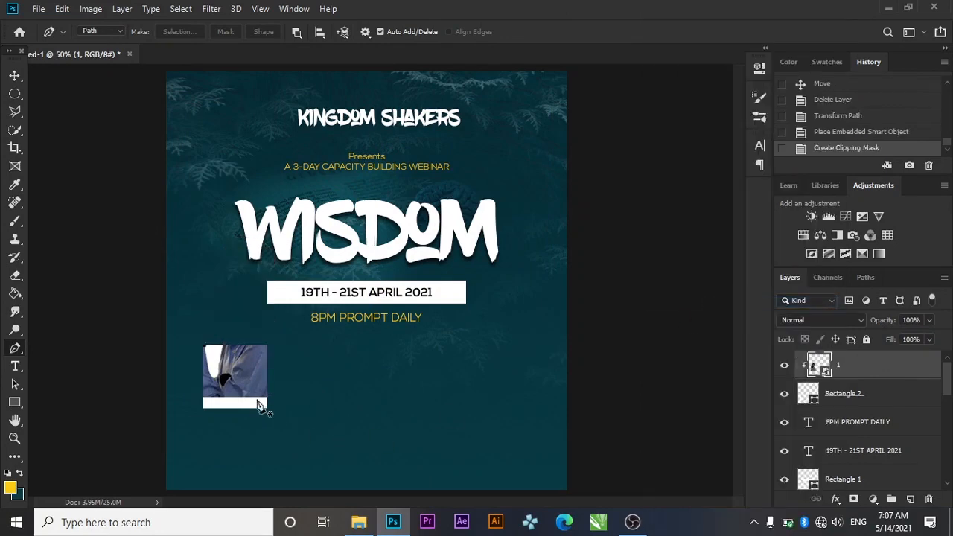
left_click(14, 77)
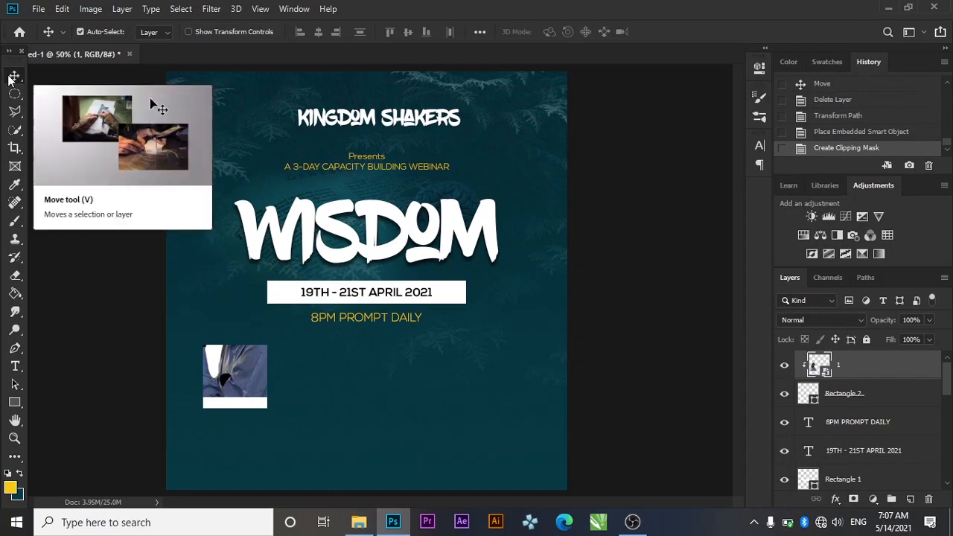
Shrink the clipped photo to 53.62%, shift it left, and add an unclipped copy above
key("Left")
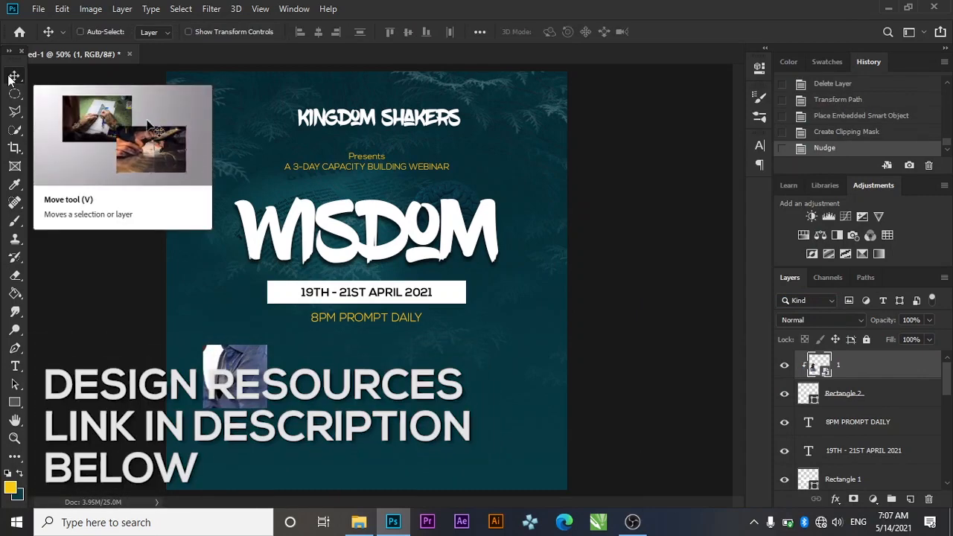
key("ctrl+t")
left_click_drag(113, 203, 170, 260)
left_click_drag(248, 381, 220, 379)
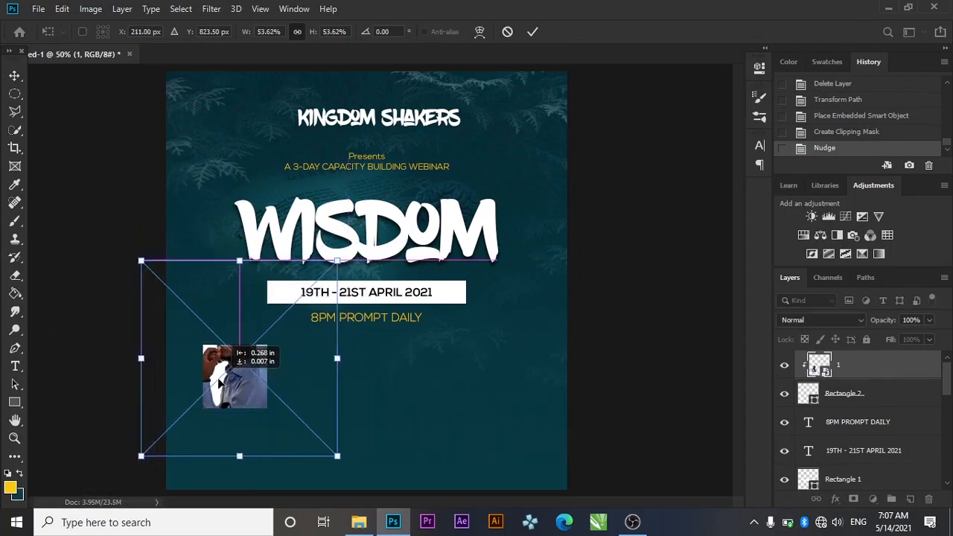
left_click_drag(217, 382, 217, 382)
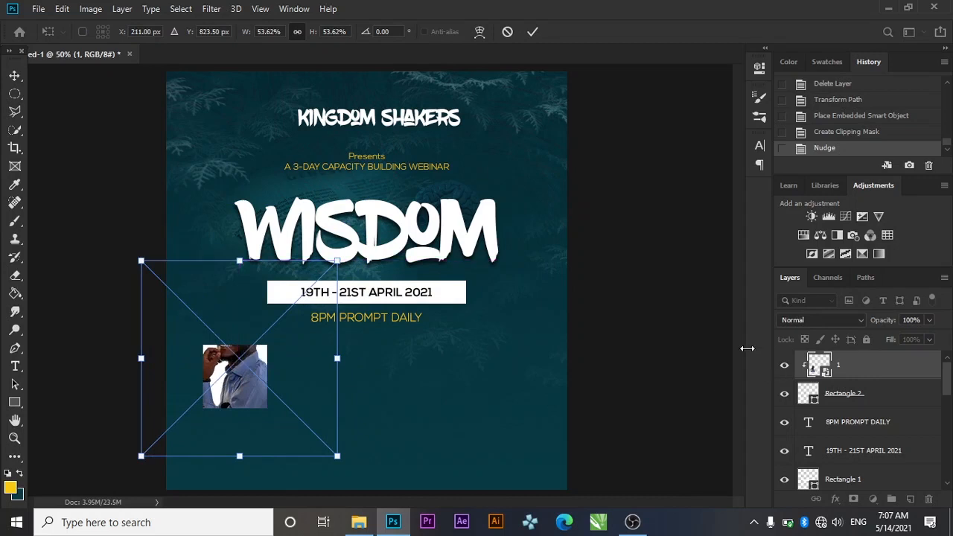
left_click(533, 31)
key("ctrl+j")
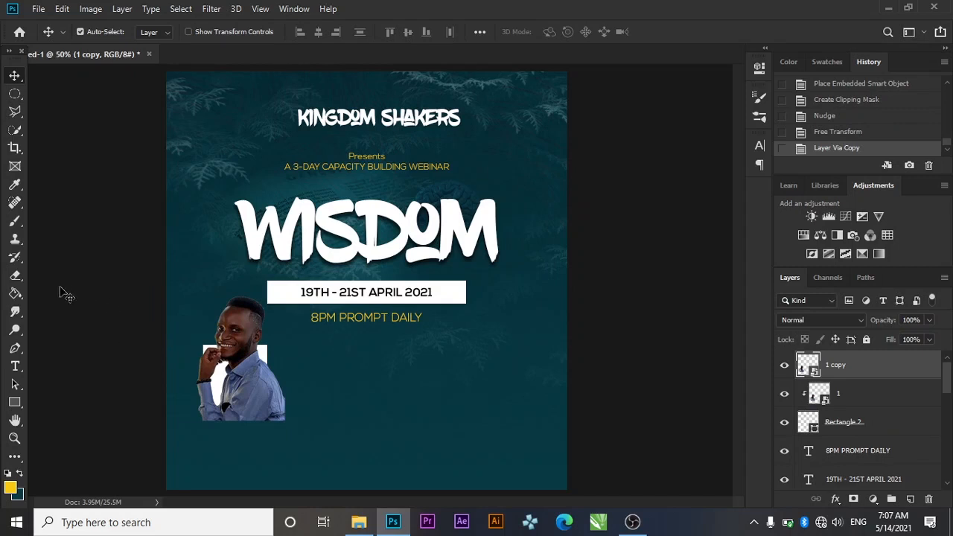
Start a Pen path at the man's hand and add anchor points along his arm
left_click(14, 349)
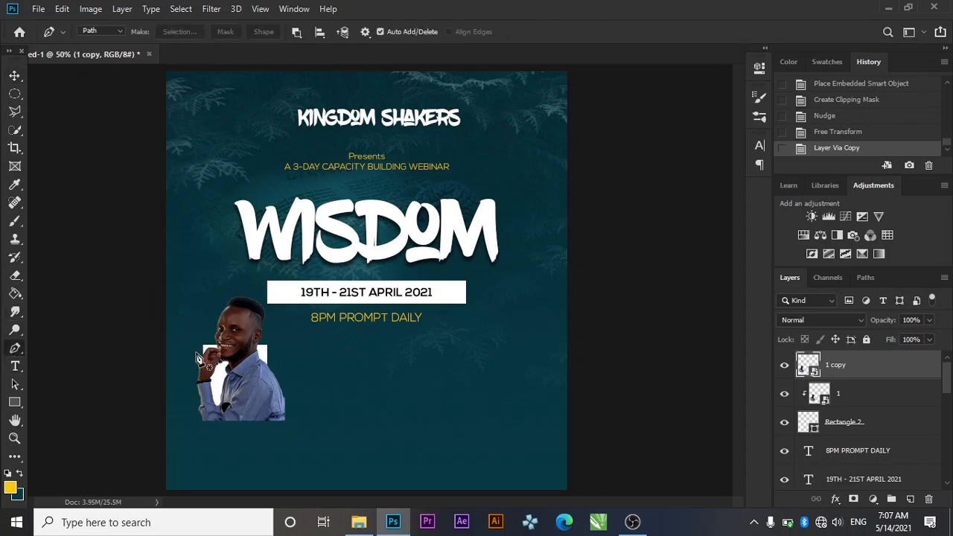
left_click(196, 357)
key("ctrl+z")
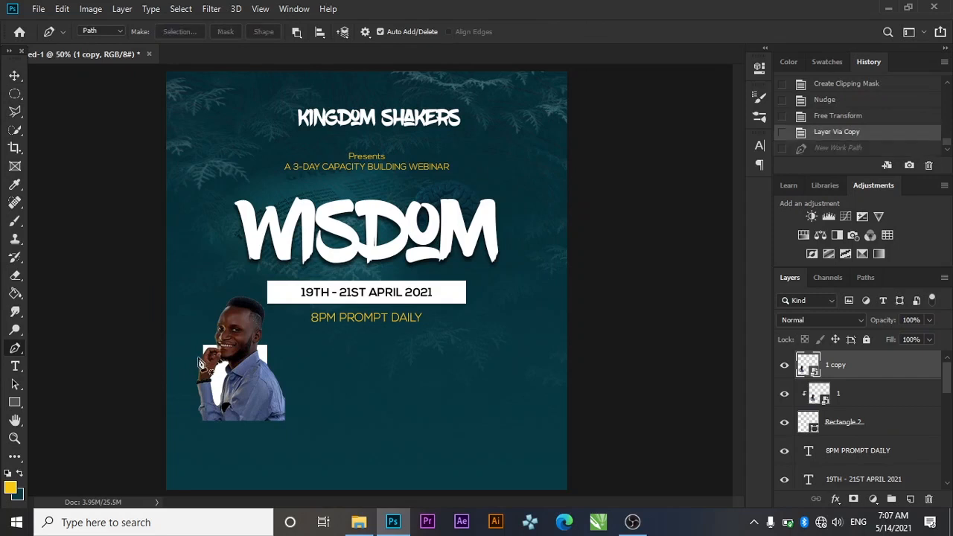
left_click(202, 362)
left_click(210, 374)
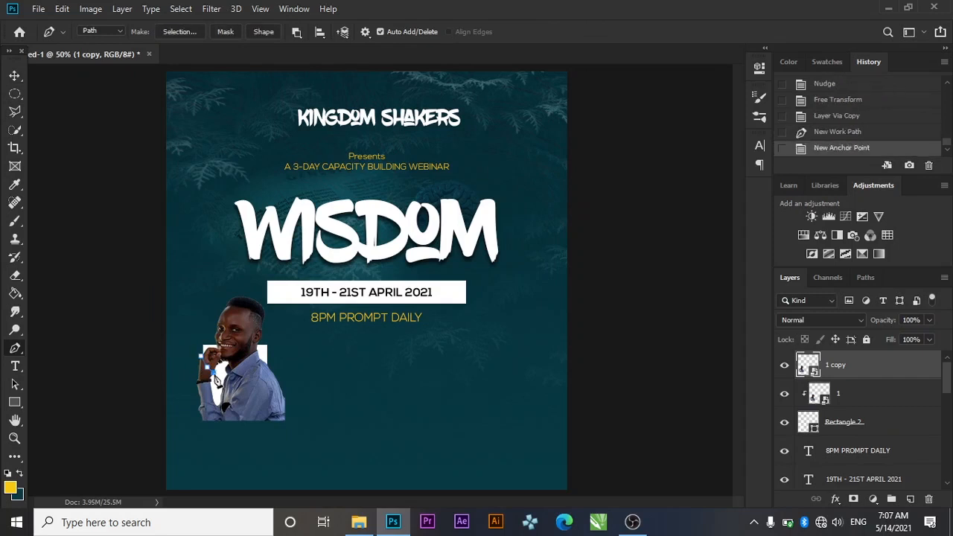
left_click(221, 381)
left_click(249, 382)
left_click(286, 383)
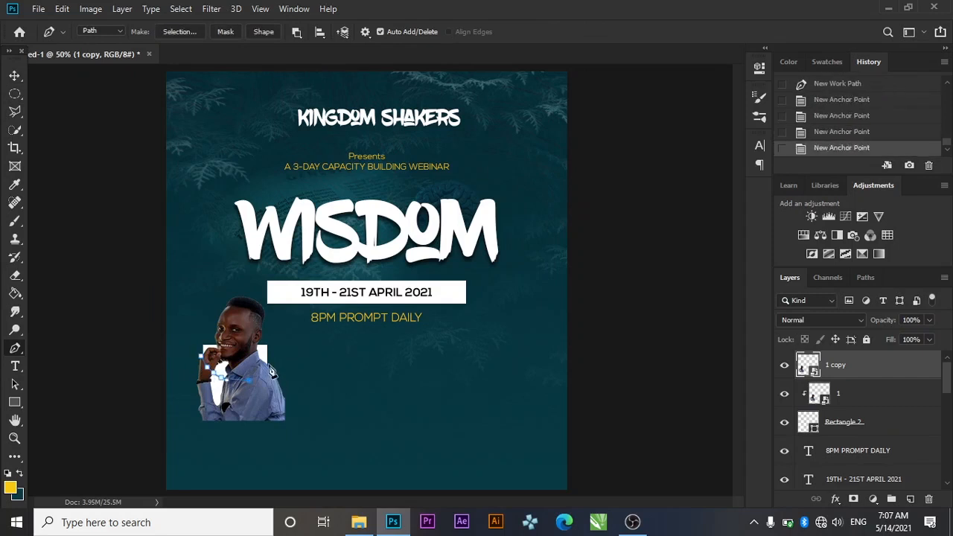
Continue the path over the shoulder, down the right side and along the bottom, closing it
left_click(280, 350)
left_click(316, 430)
left_click(301, 446)
left_click(219, 453)
left_click(199, 450)
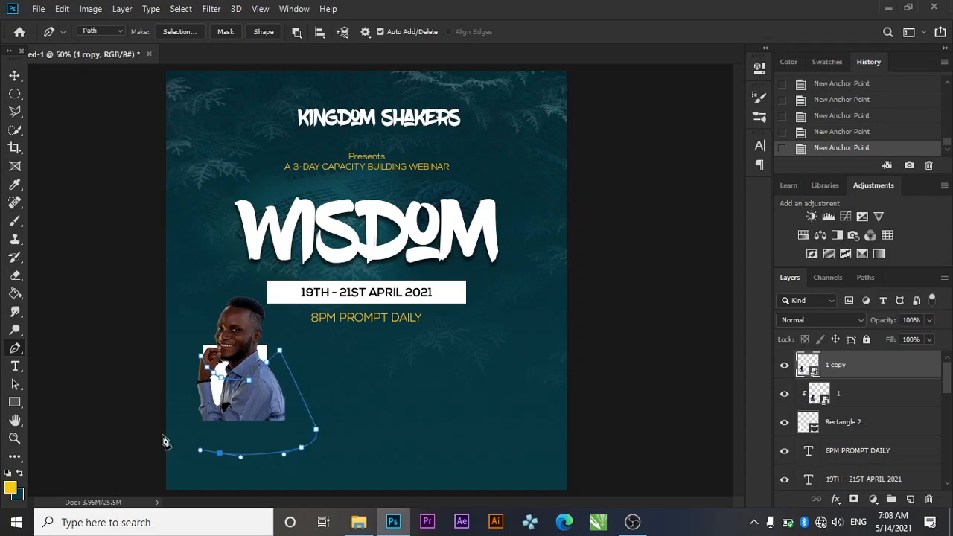
left_click(165, 440)
left_click_drag(180, 381, 181, 375)
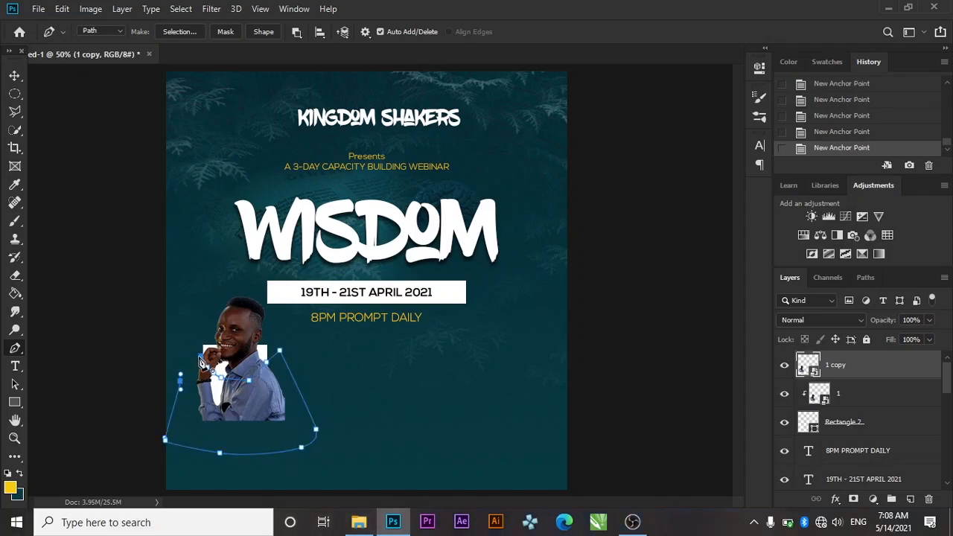
left_click(201, 363)
Turn the path into a selection and invert it to target the overflowing body
left_click(181, 9)
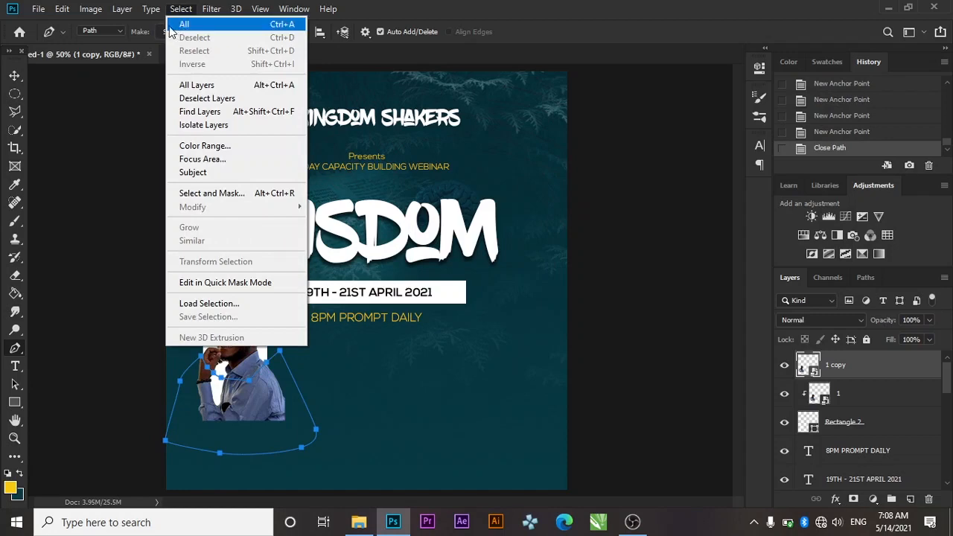
left_click(160, 32)
left_click(547, 125)
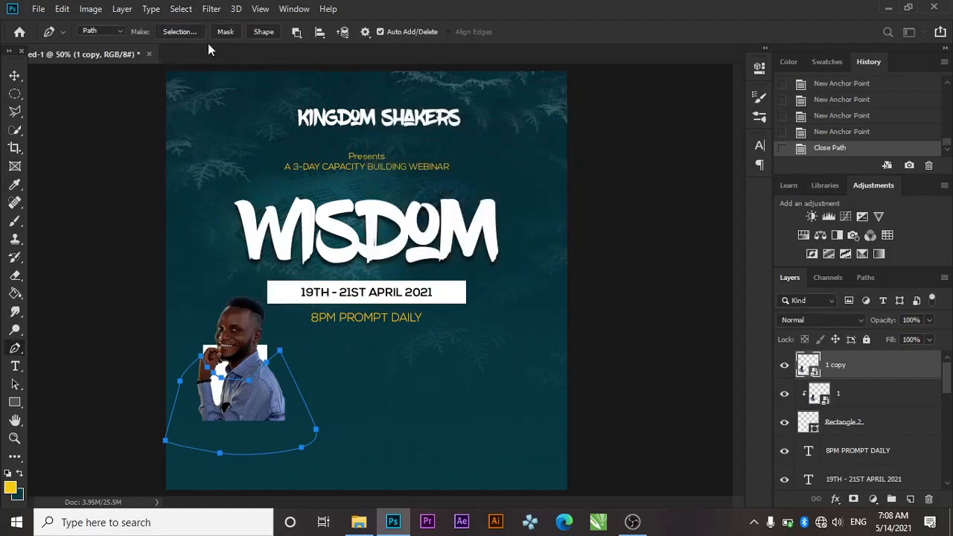
left_click(181, 9)
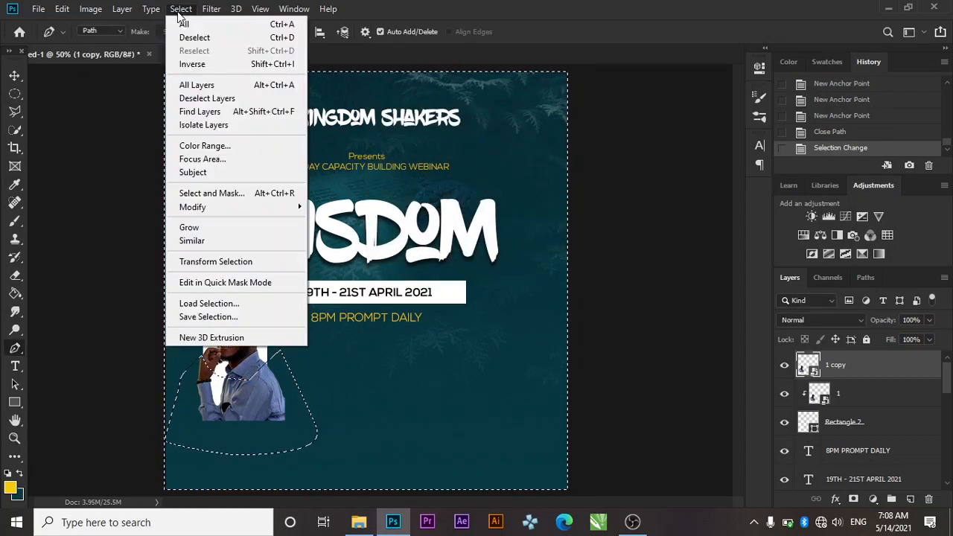
left_click(181, 68)
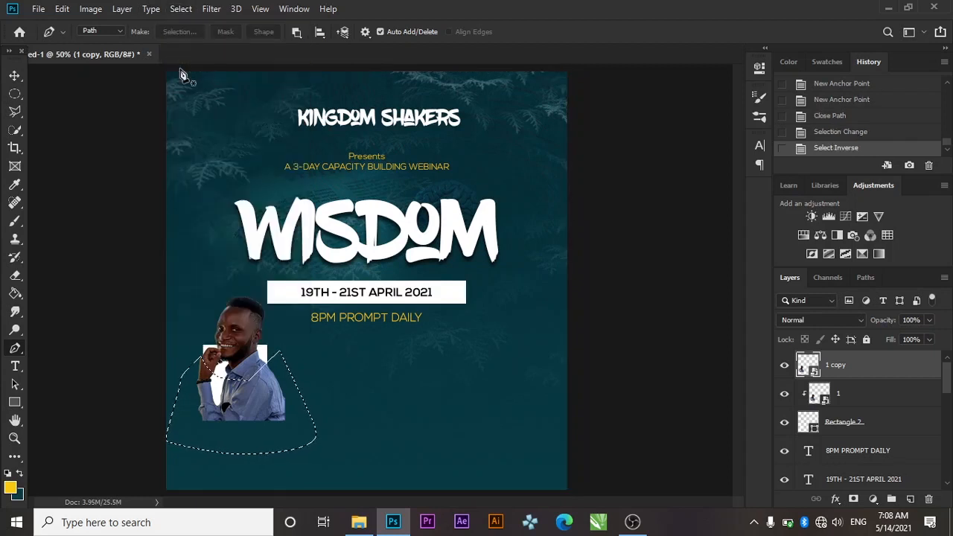
key("Delete")
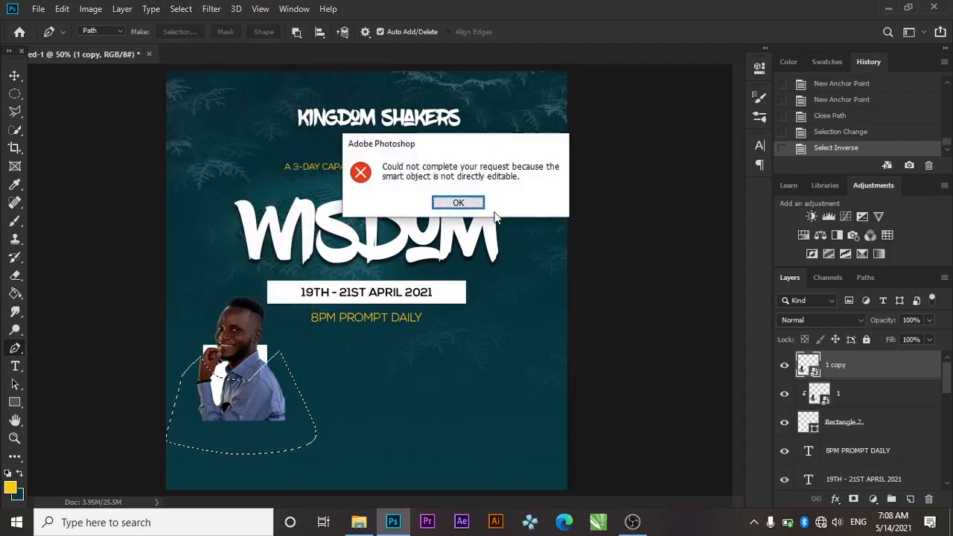
left_click(459, 203)
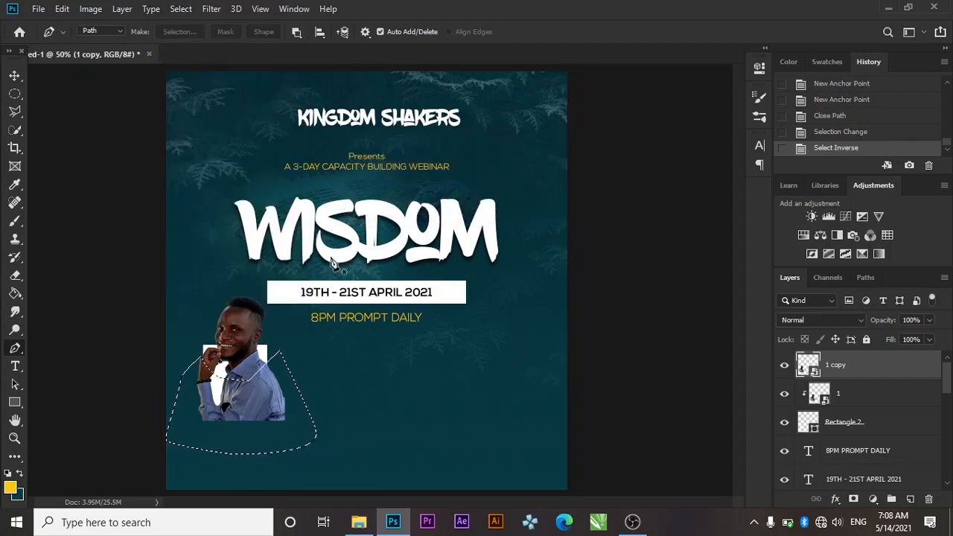
Rasterize the photo copy, erase the shoulder and body outside the path, then deselect
left_click(15, 275)
left_click(278, 391)
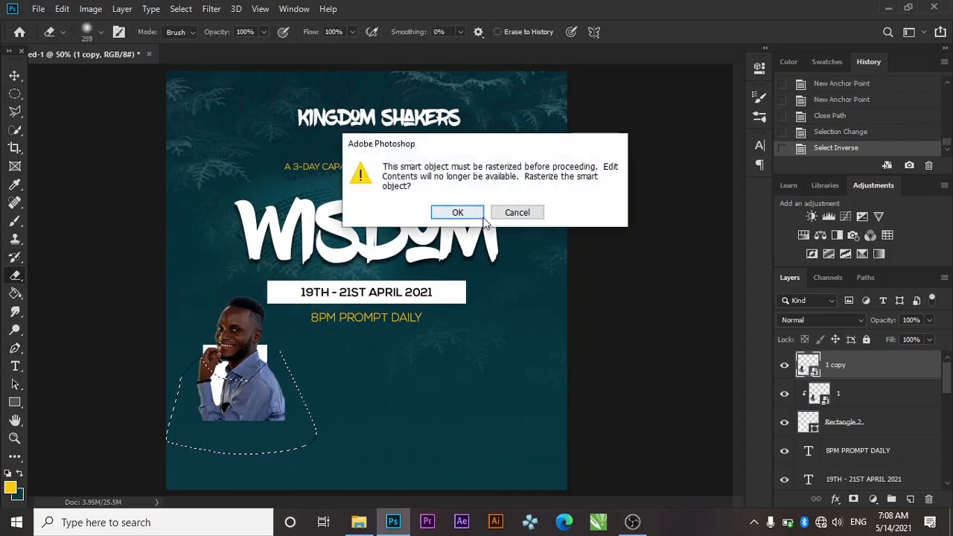
left_click(453, 213)
left_click_drag(82, 409, 307, 388)
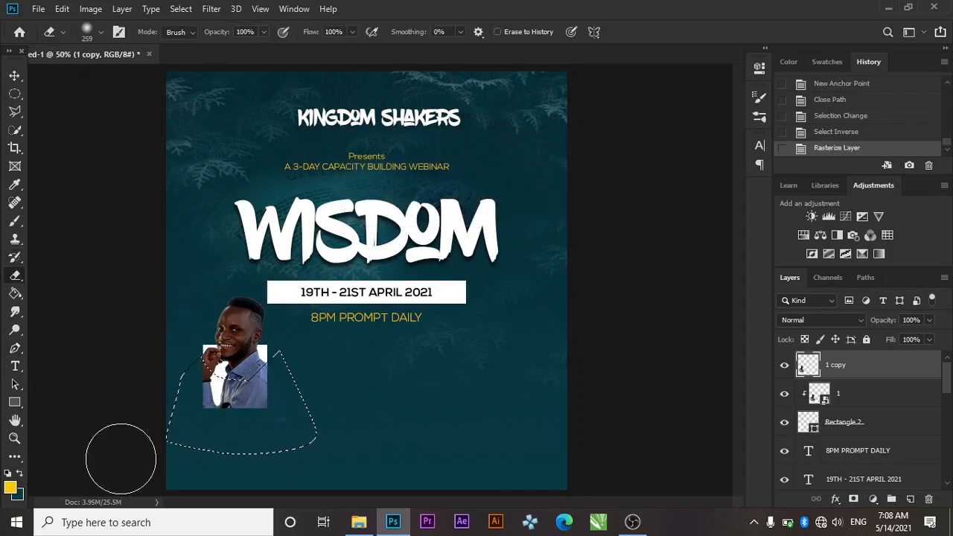
key("ctrl+d")
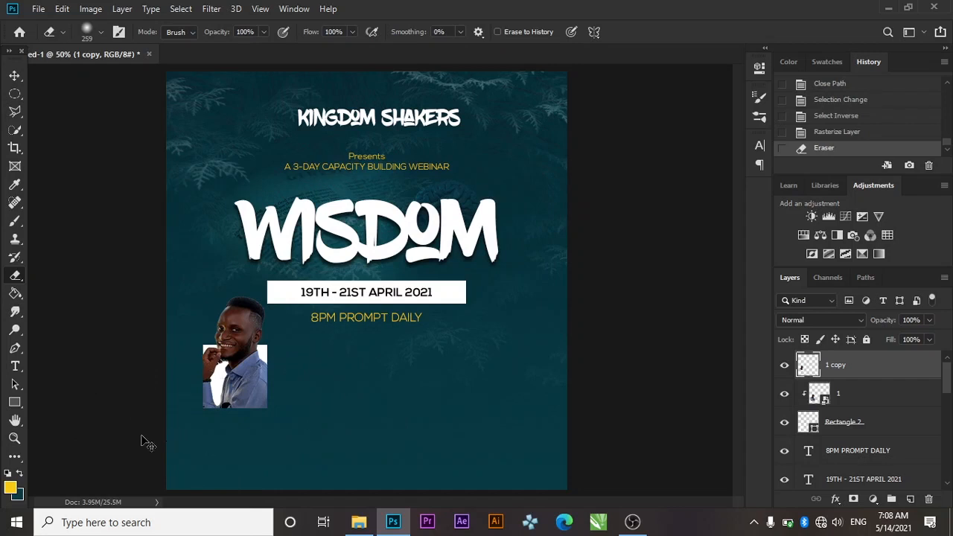
Group Rectangle 2, layer 1 and 1 copy into a group named 'PIC 1'
left_click(14, 78)
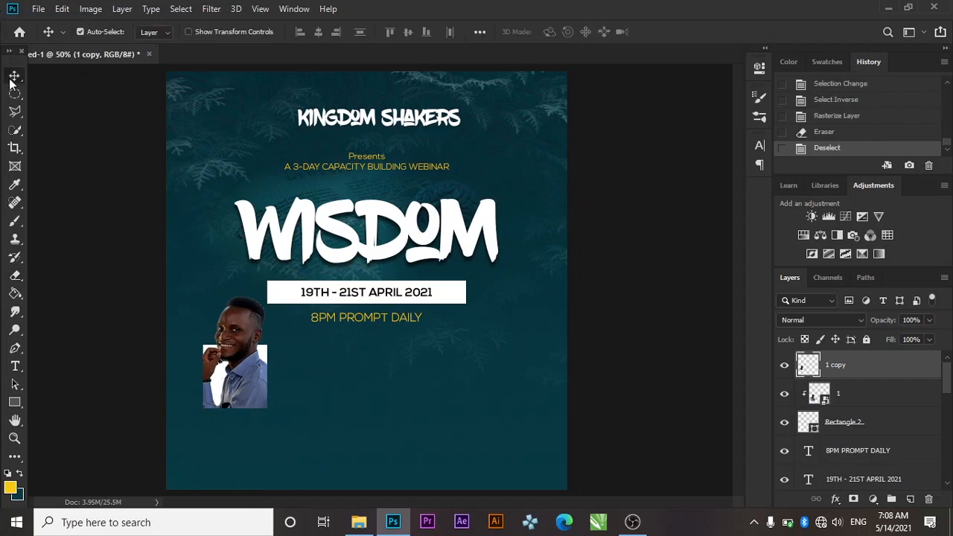
double_click(844, 422)
left_click(867, 394, "shift")
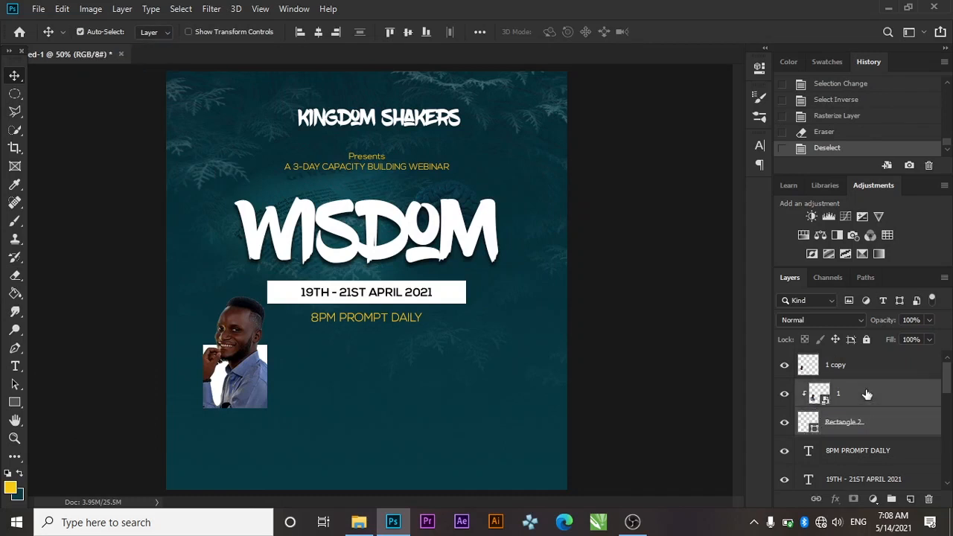
left_click(867, 376, "shift")
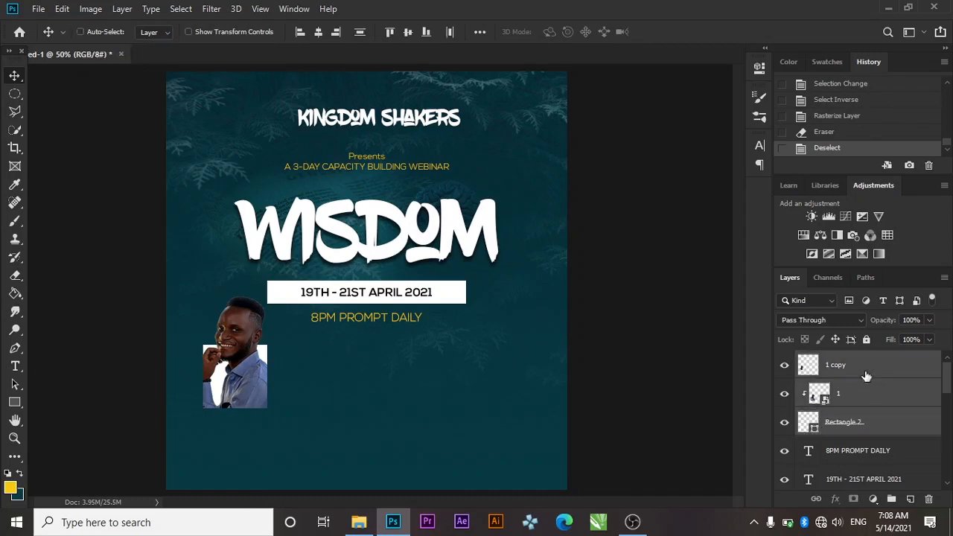
key("ctrl+g")
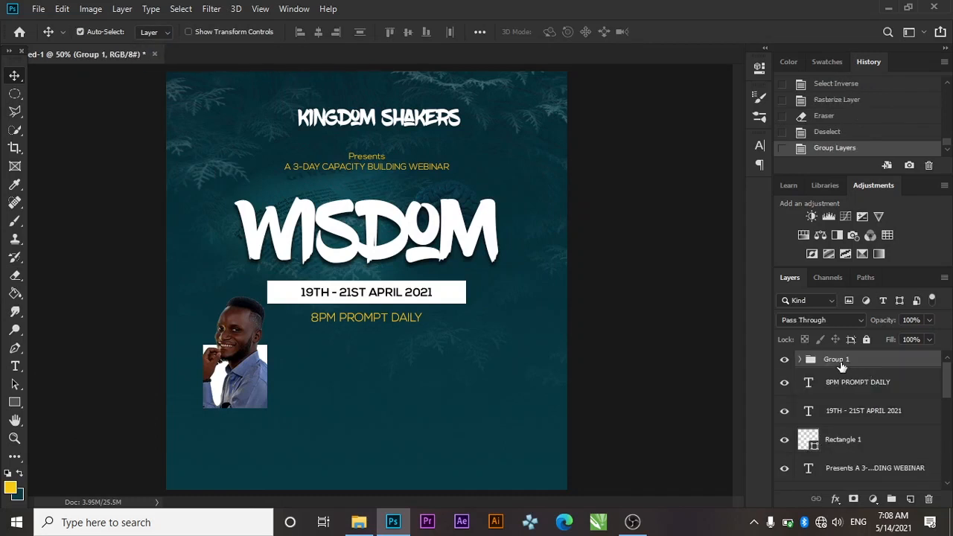
double_click(837, 360)
type("PIC 1")
key("Return")
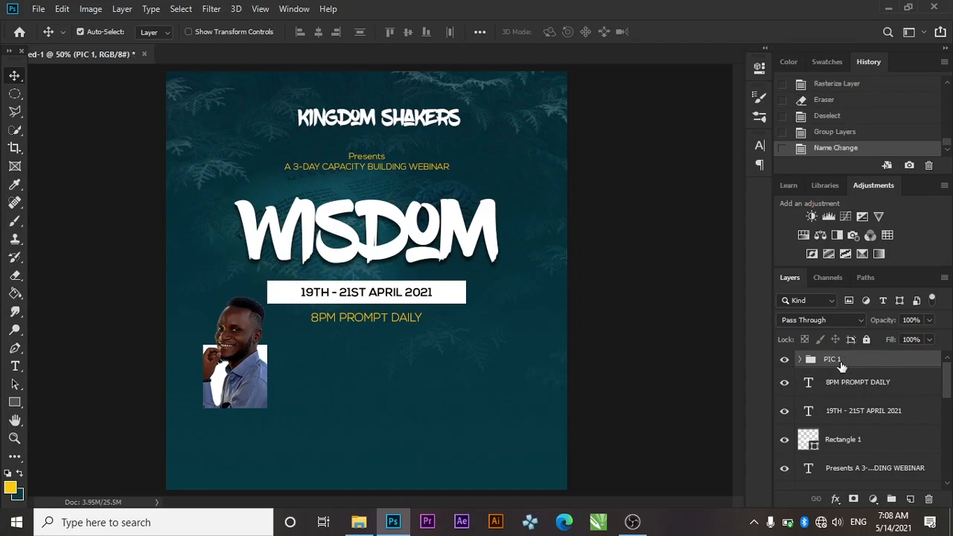
Duplicate the group as 'PIC 2', centred horizontally on the flyer
key("ctrl+j")
key("shift+Right")
key("shift+Right")
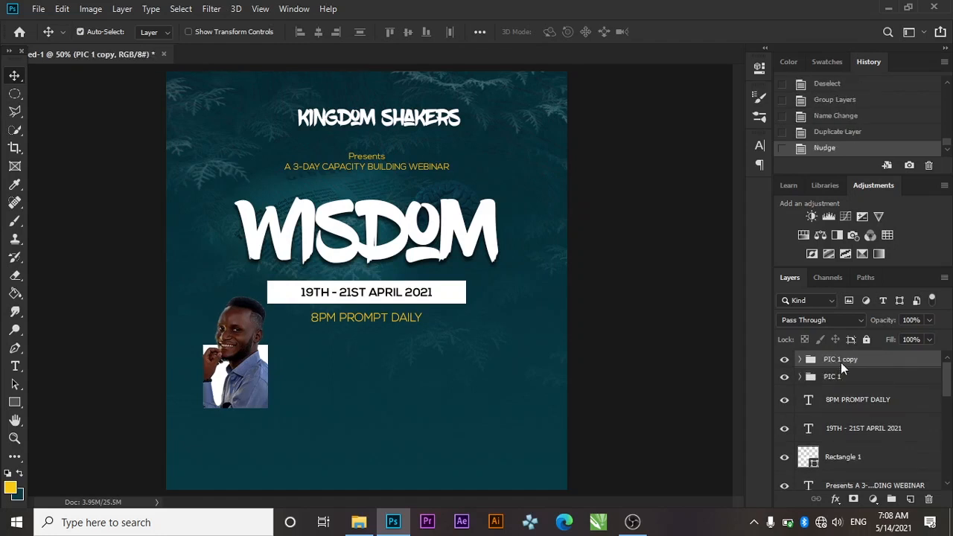
key("ctrl+a")
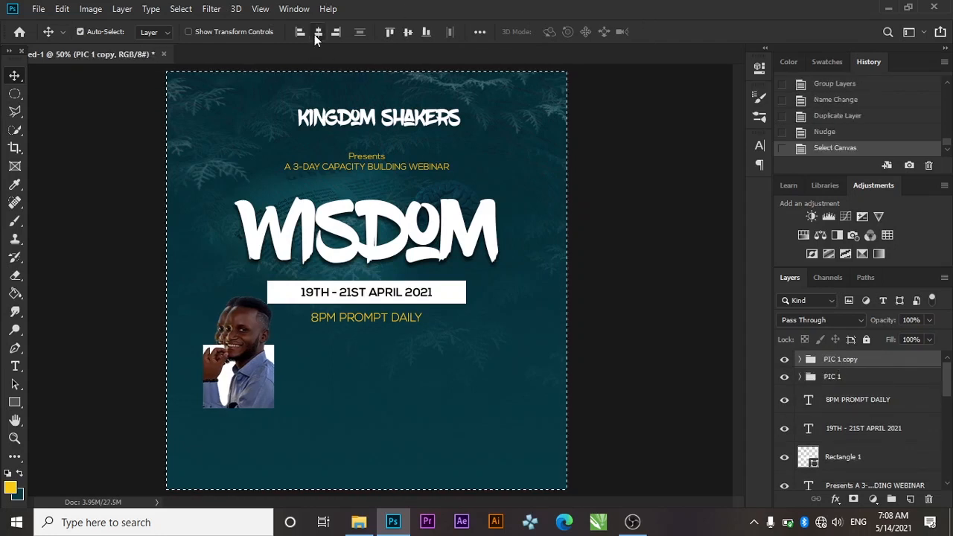
left_click(315, 33)
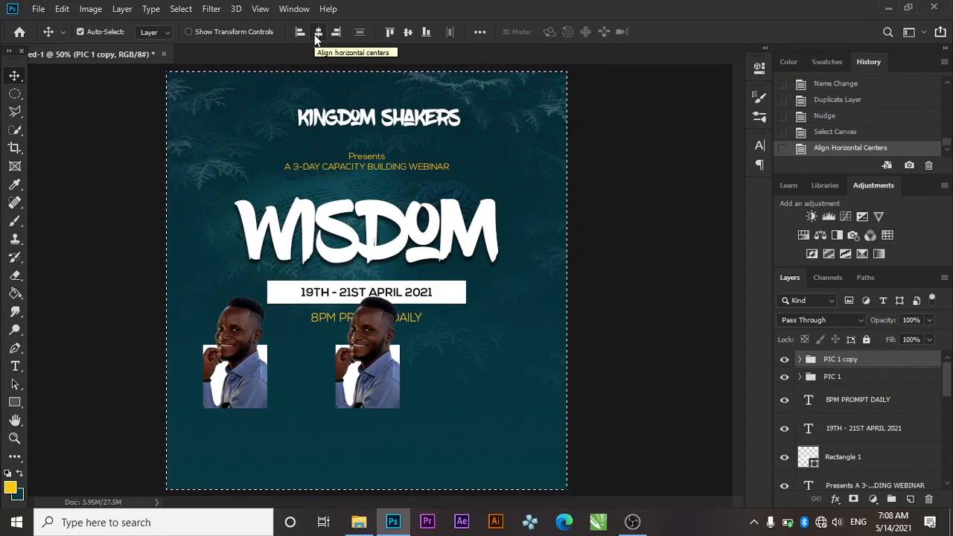
key("ctrl+d")
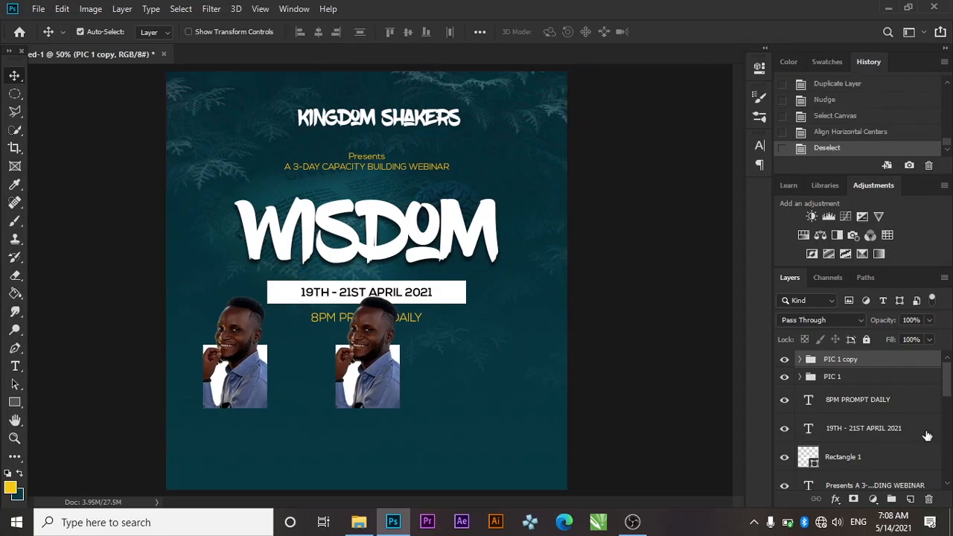
double_click(847, 364)
key("Return")
Delete the first speaker's photo layers from PIC 2 and bring photo file 2 into the flyer
left_click(800, 360)
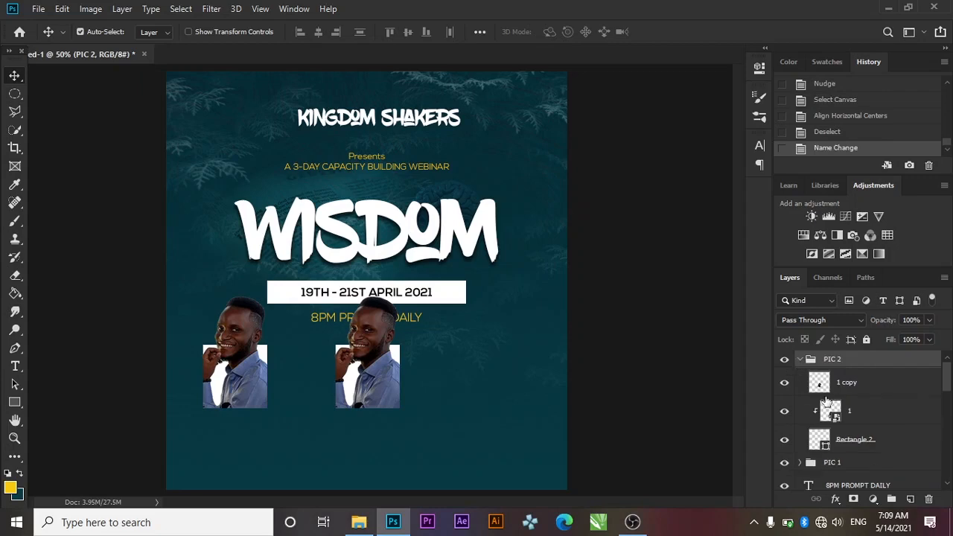
left_click(827, 387)
key("Delete")
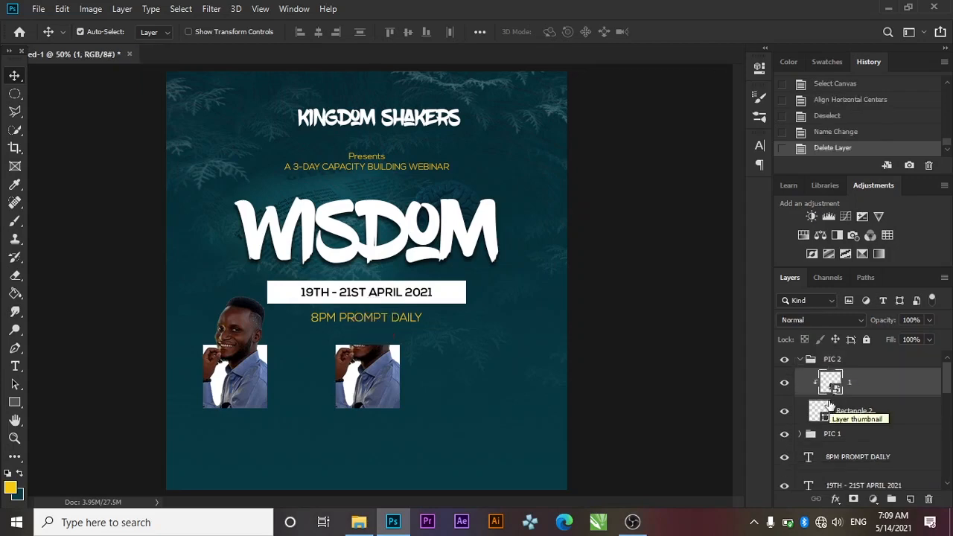
key("Delete")
left_click(368, 525)
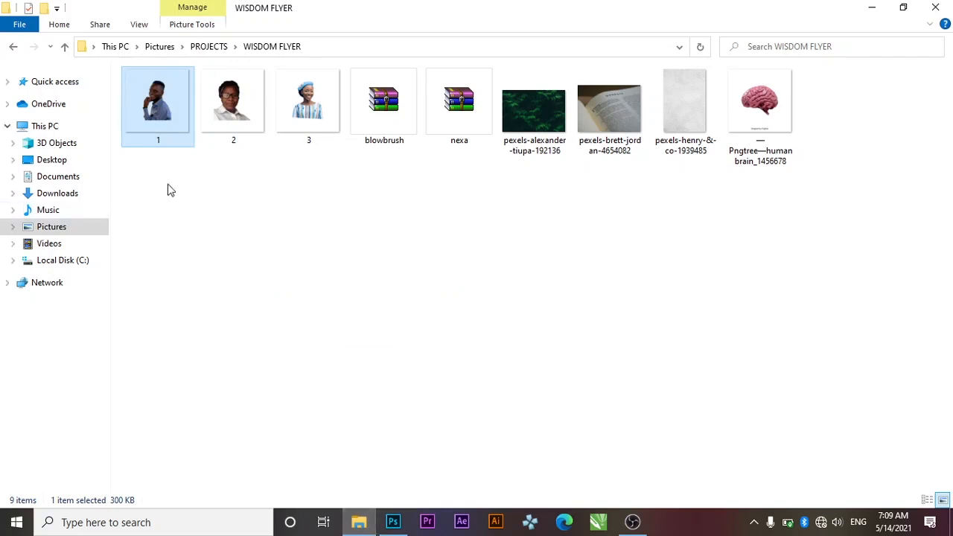
left_click_drag(241, 134, 376, 374)
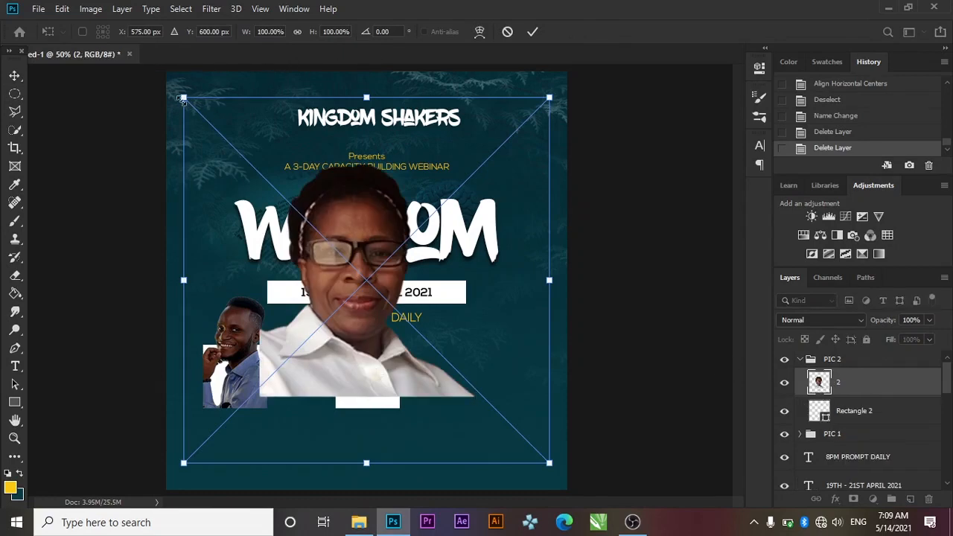
Scale the woman's photo to about 43% and position it over the second white frame
left_click_drag(182, 100, 314, 229)
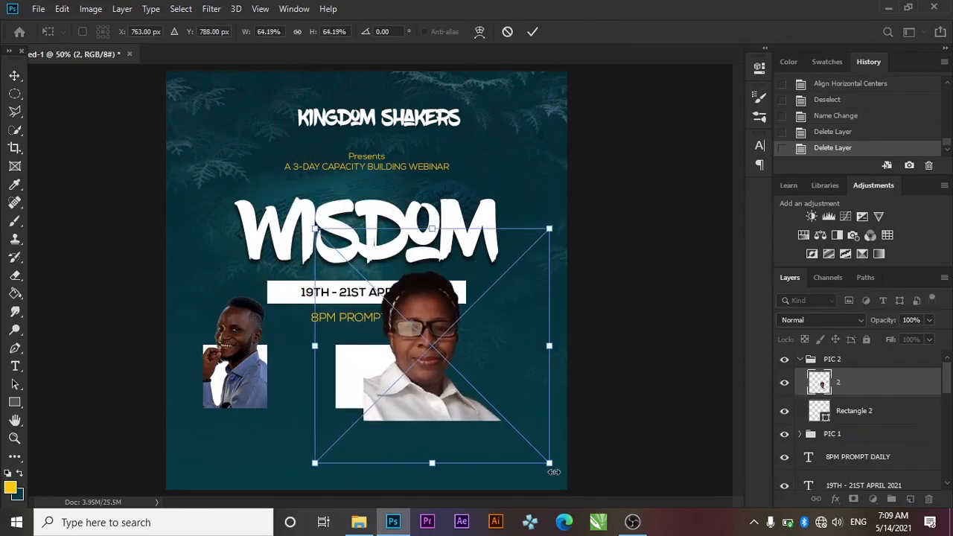
left_click_drag(554, 471, 498, 412)
left_click_drag(404, 343, 376, 368)
left_click_drag(471, 437, 447, 414)
left_click_drag(362, 371, 374, 390)
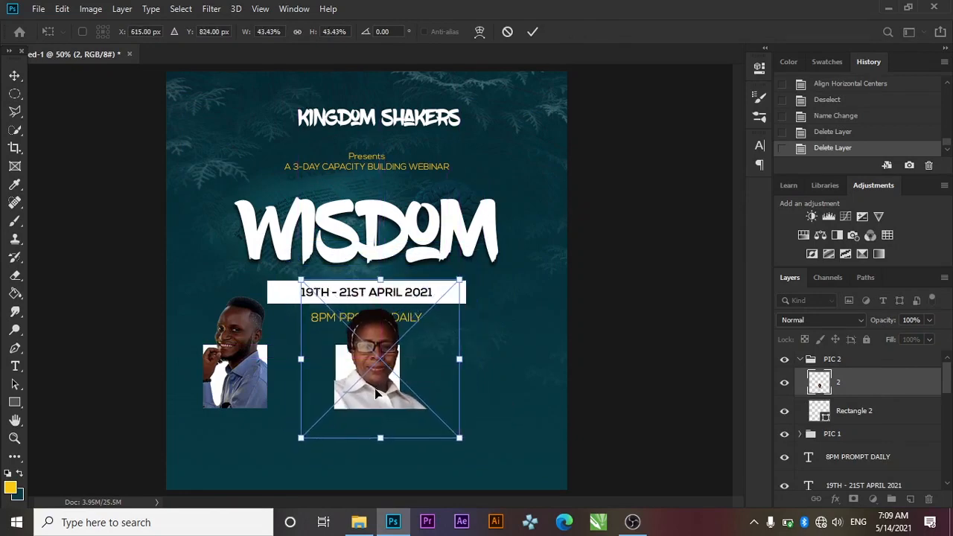
left_click(532, 31)
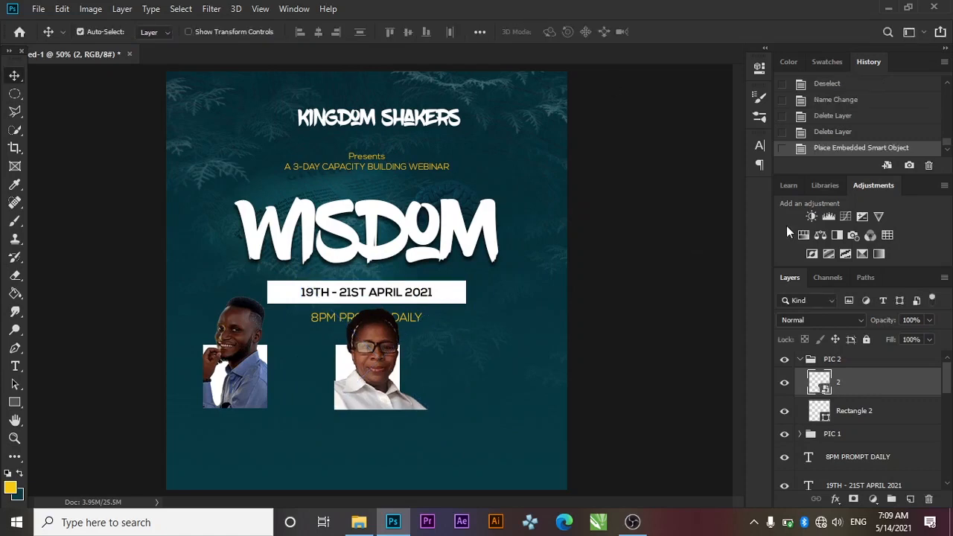
Clip the photo to Rectangle 2 and add an unclipped duplicate above it
right_click(861, 397)
left_click(730, 298)
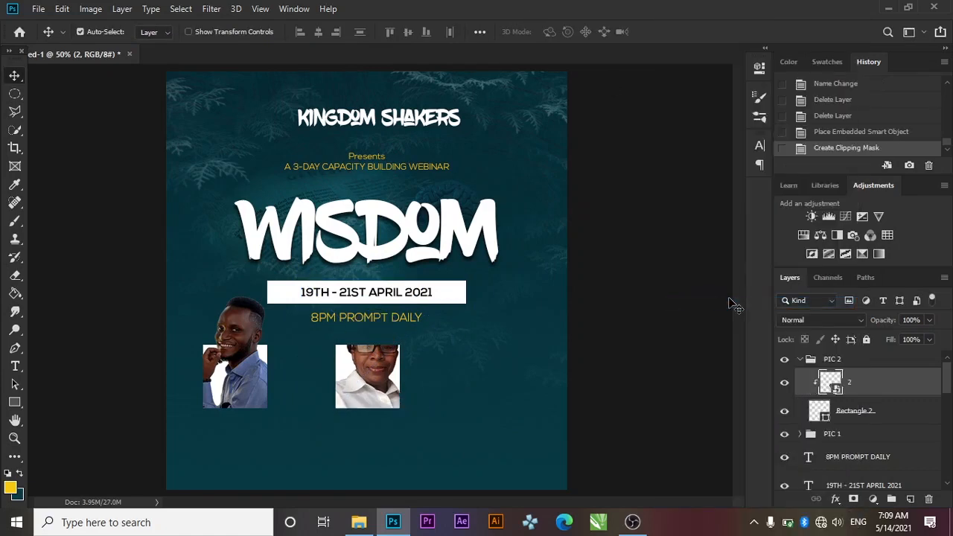
key("ctrl+j")
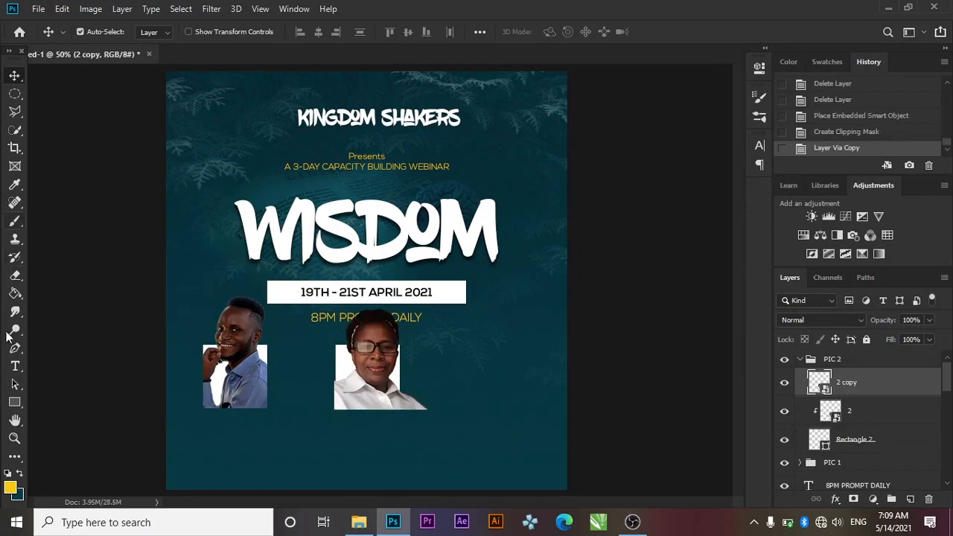
Outline the area below the woman's photo with a closed Pen path and convert it to a selection
left_click(12, 347)
left_click(318, 370)
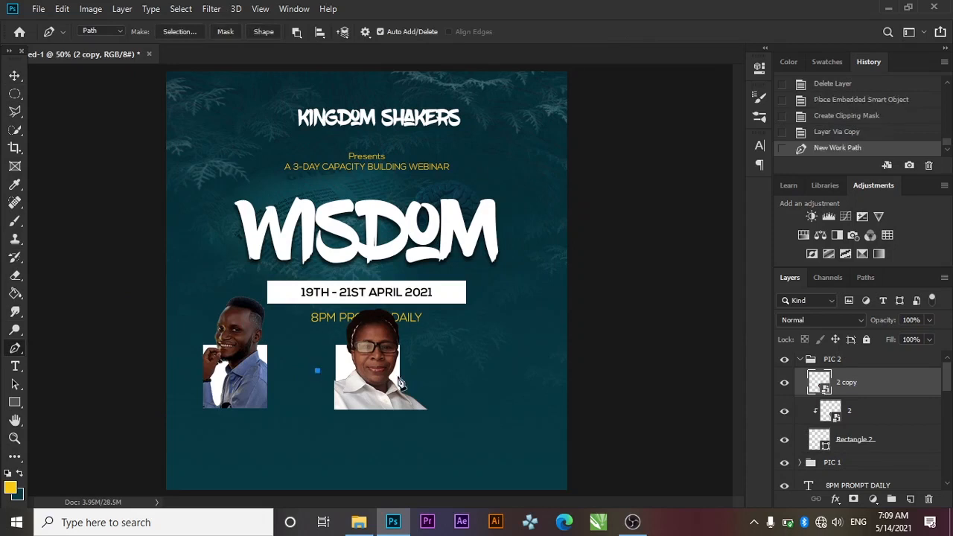
left_click(445, 427)
left_click(329, 442)
left_click(310, 404)
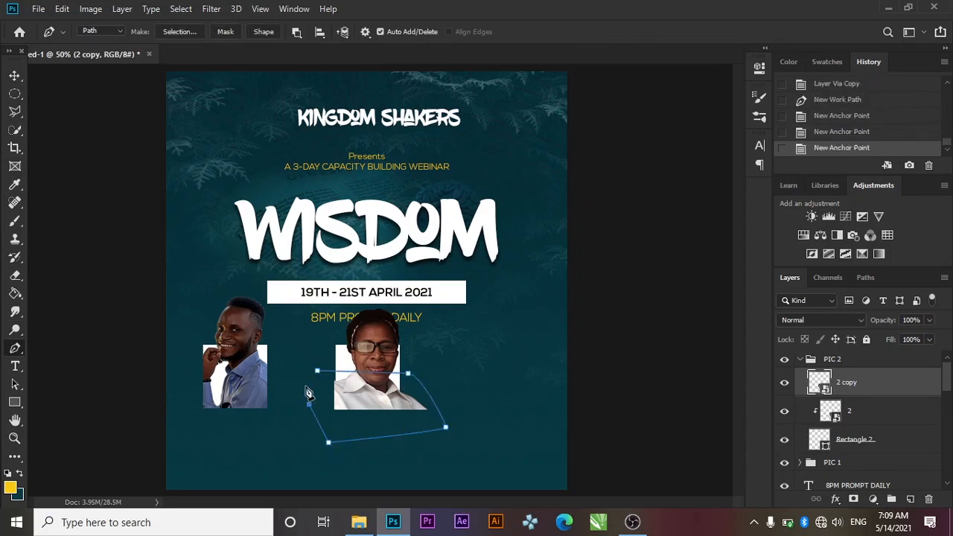
left_click(318, 371)
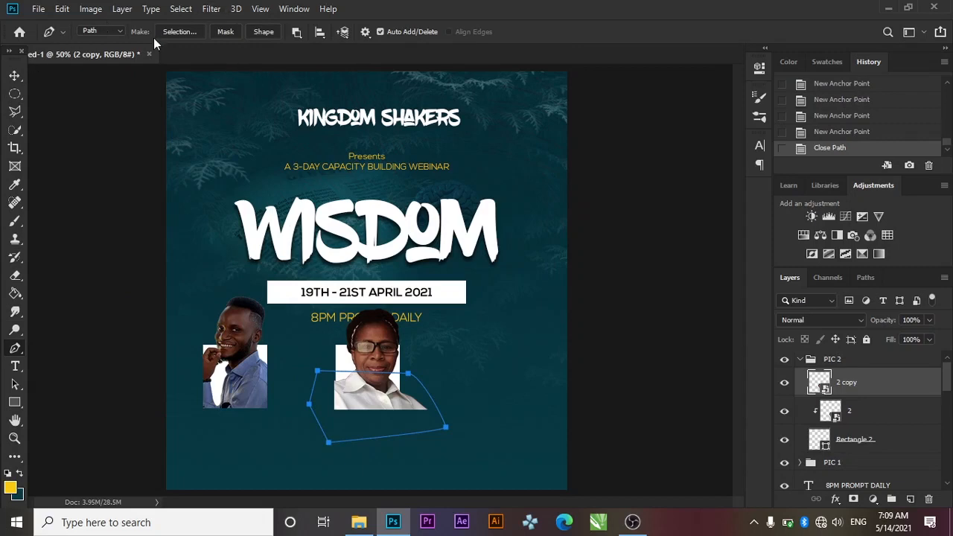
left_click(171, 31)
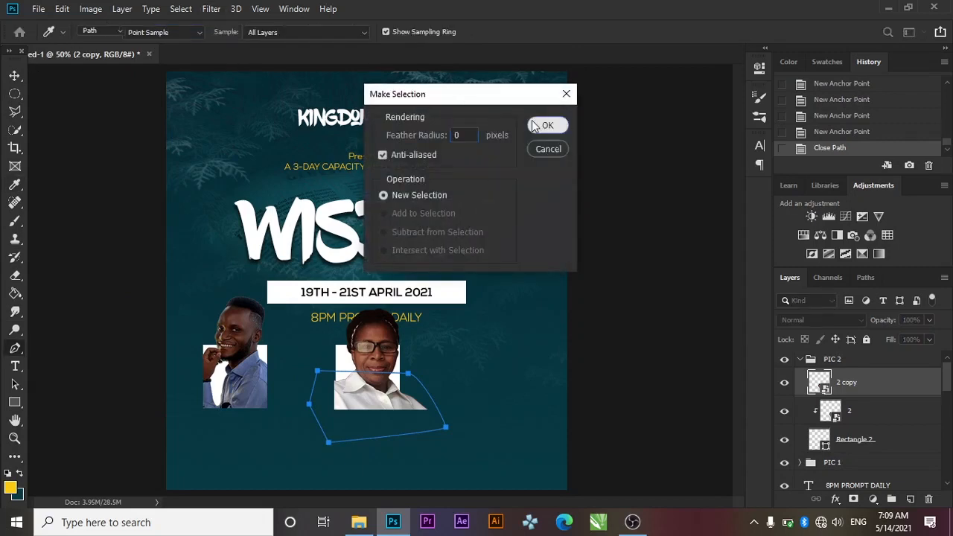
left_click(548, 125)
Invert the selection to target the duplicate's overflow outside the path
left_click(162, 7)
left_click(164, 7)
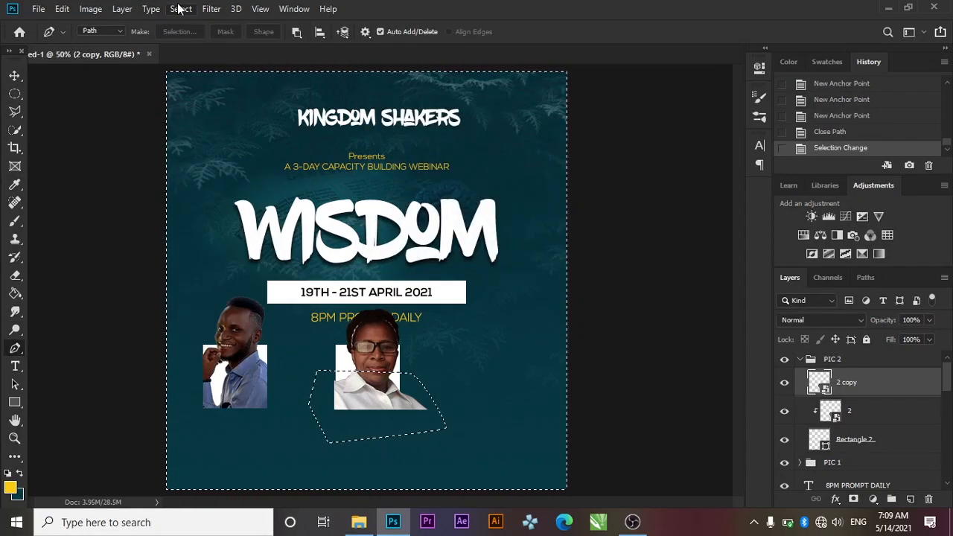
left_click(180, 9)
mouse_move(198, 214)
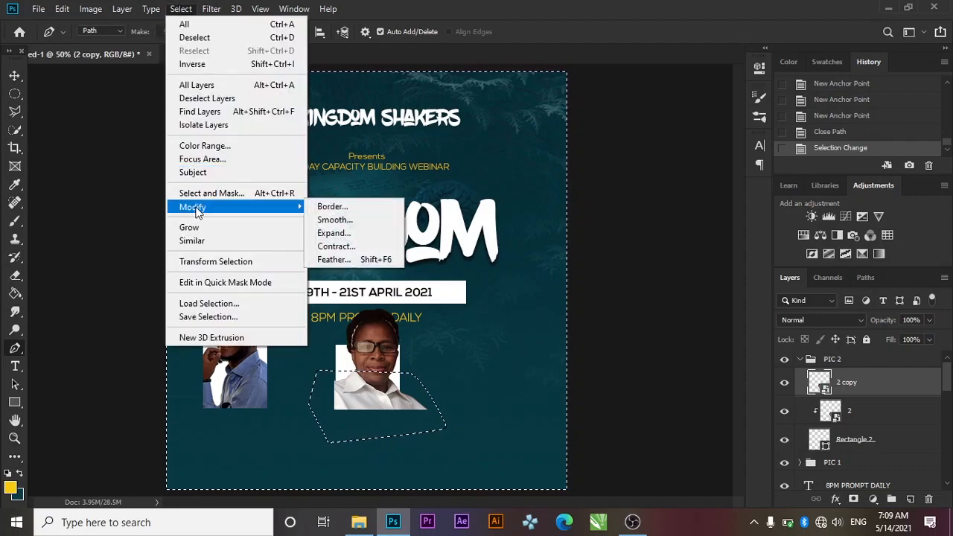
left_click(195, 65)
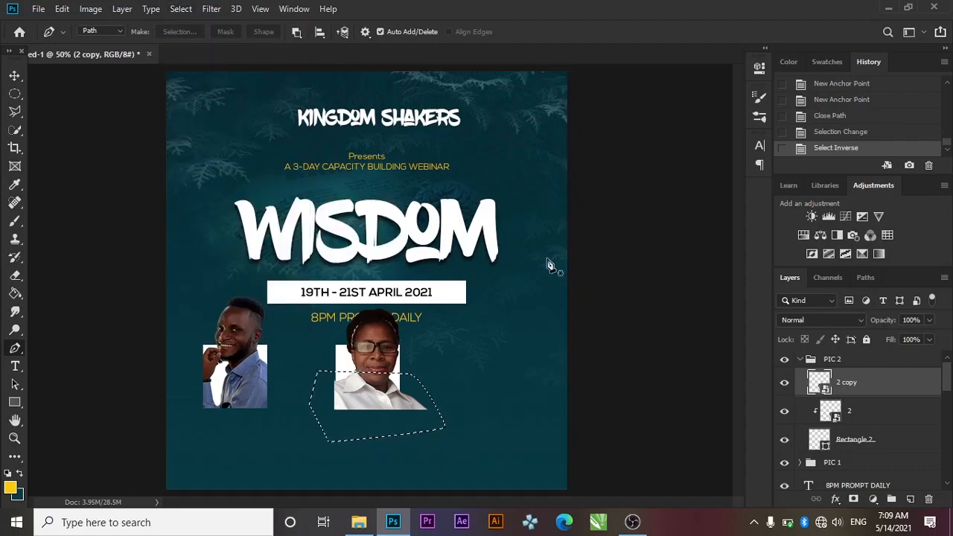
key("Delete")
left_click(477, 205)
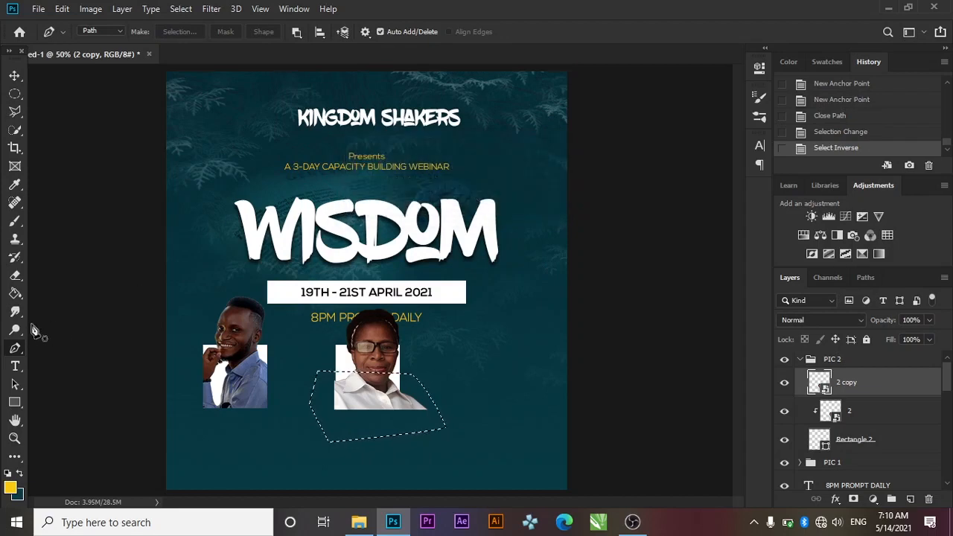
Rasterize the 2 copy layer, erase the shirt spilling past the frame, and deselect
key("e")
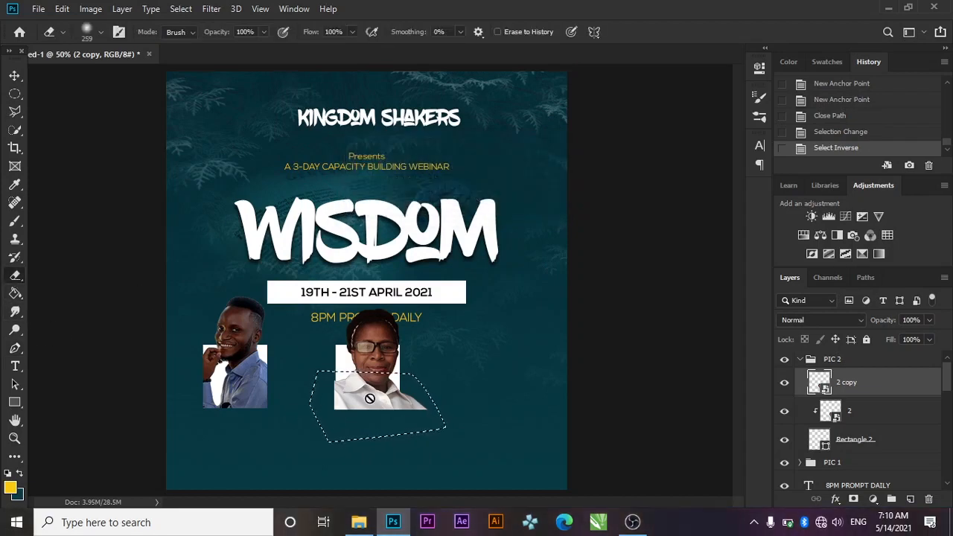
left_click(417, 389)
left_click(453, 210)
mouse_move(431, 320)
left_mouse_down()
mouse_move(435, 377)
mouse_move(412, 395)
mouse_move(277, 404)
left_mouse_up()
left_click(404, 426)
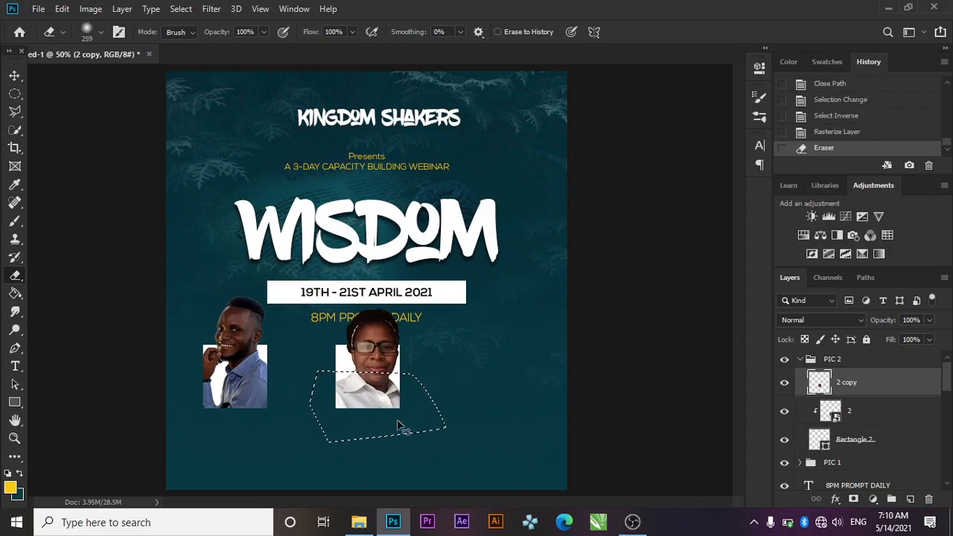
key("ctrl+d")
left_click(14, 75)
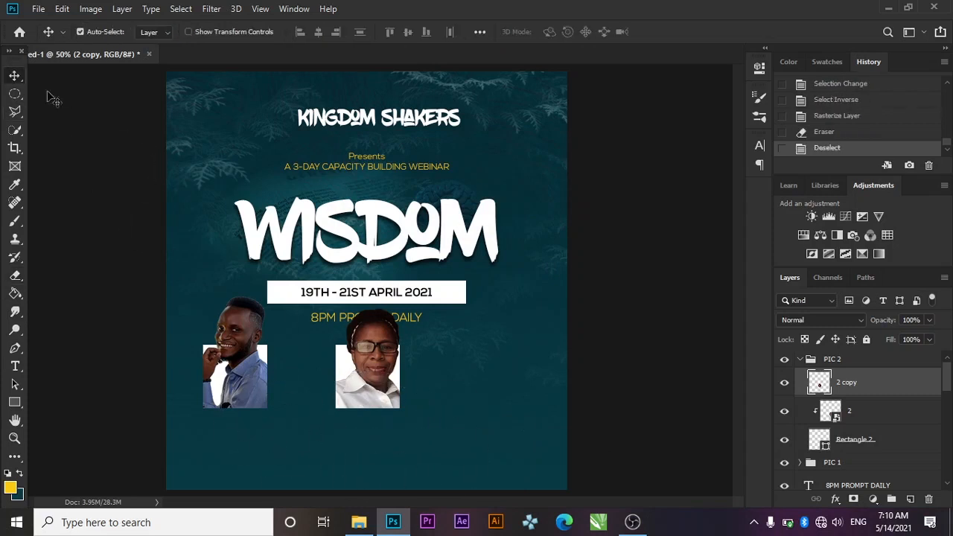
Duplicate the PIC 2 group and slide the copy right into a third photo slot
left_click(804, 363)
left_click(799, 360)
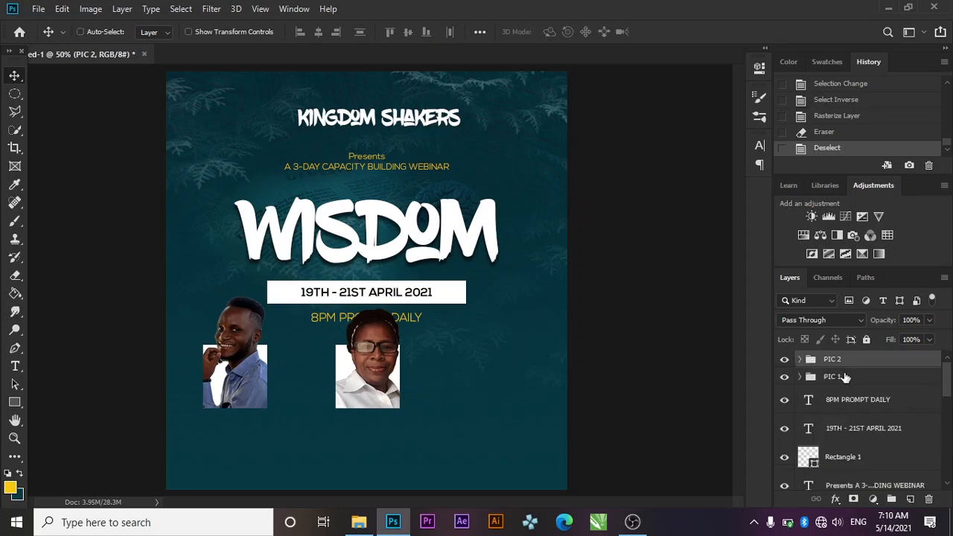
key("ctrl+j")
key("Right")
key("Right")
key("Right")
key("Right")
key("Right")
key("Right")
key("Right")
key("Right")
key("Right")
key("Right")
key("Right")
key("Right")
key("Right")
key("Right")
key("Right")
key("Right")
key("Right")
key("Right")
key("Right")
key("Right")
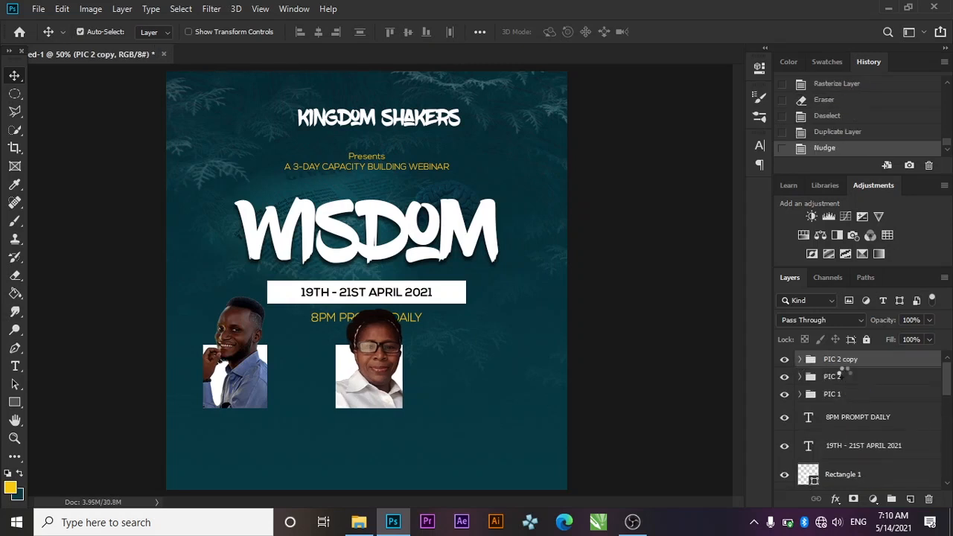
key("Right")
key("Right")
key("Right")
key("Right")
key("Right")
key("Right")
key("Right")
key("Right")
key("Right")
key("Right")
key("Right")
key("Right")
key("Right")
key("Right")
key("Right")
key("Right")
key("Right")
key("Right")
key("Right")
key("Right")
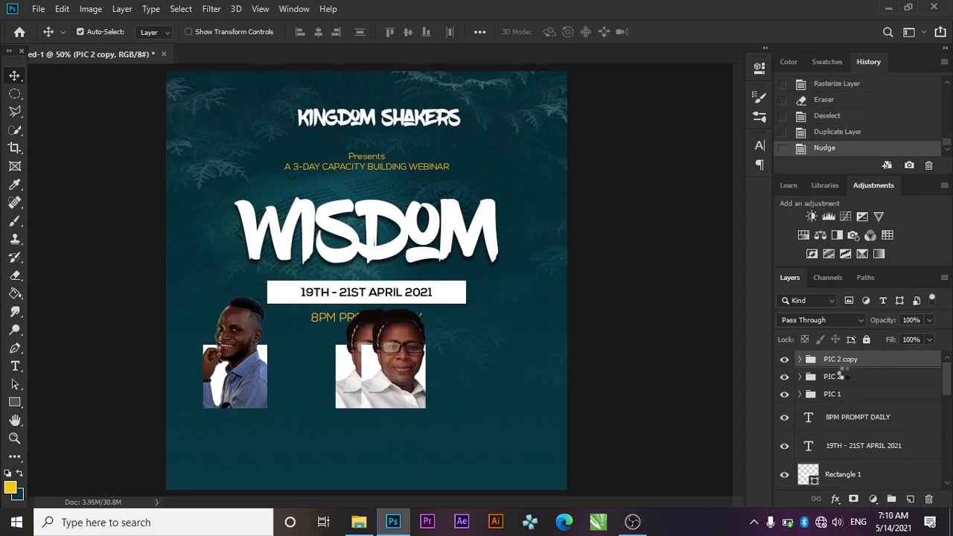
key("Right")
key("Right")
key("Right")
key("Right")
key("Right")
key("Right")
key("Right")
key("Right")
key("Right")
key("Right")
key("Right")
key("Right")
key("Right")
key("Right")
key("Right")
key("Right")
key("Right")
key("Right")
key("Right")
key("Right")
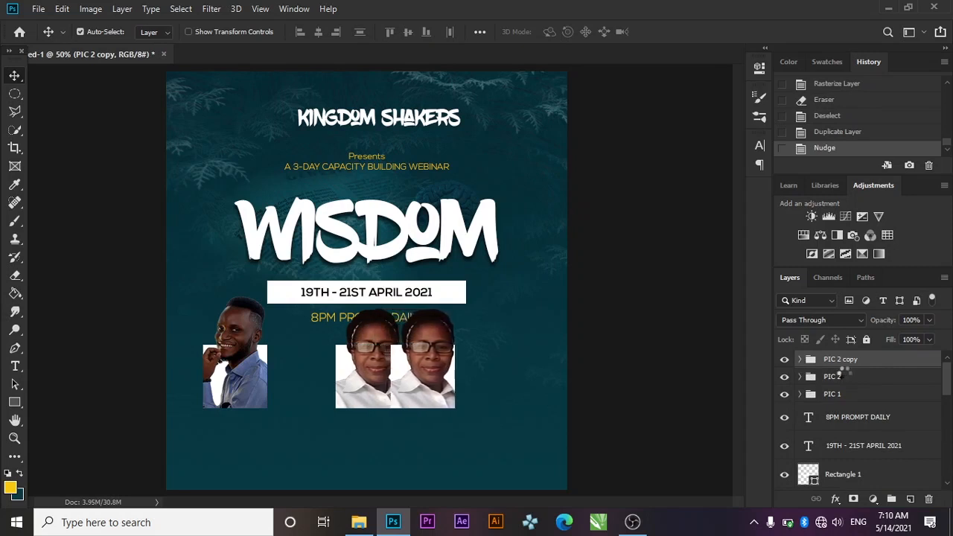
key("Right")
key("Right")
key("Right")
key("Right")
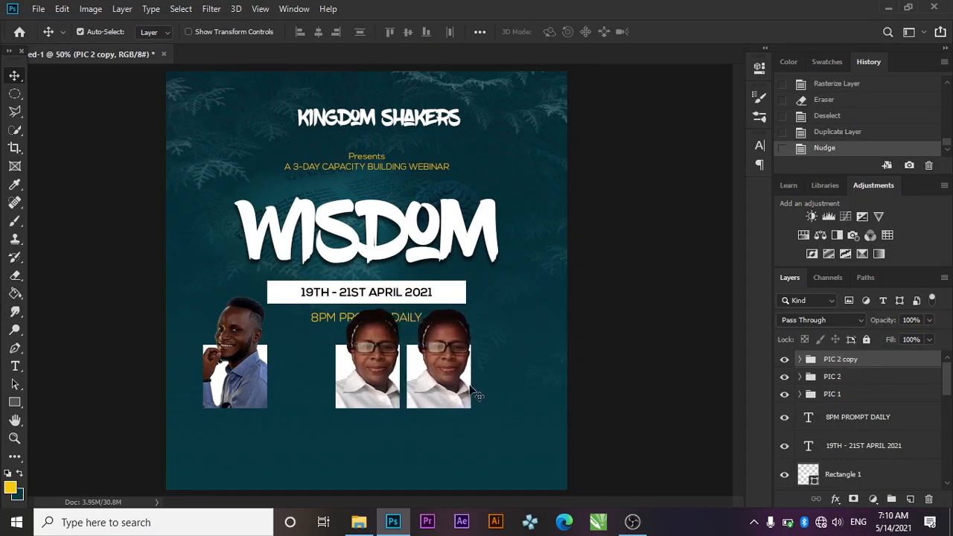
left_click_drag(477, 395, 499, 393)
key("ctrl+z")
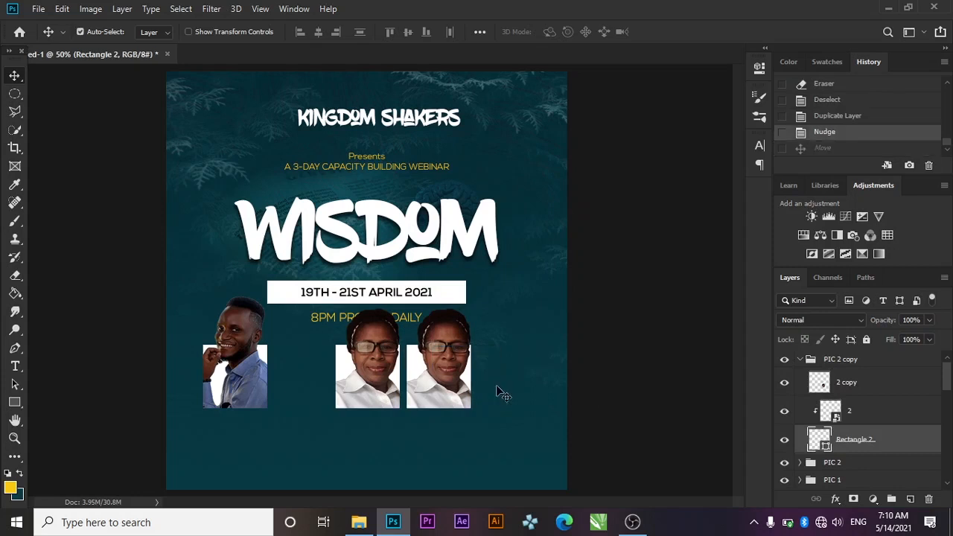
left_click(800, 360)
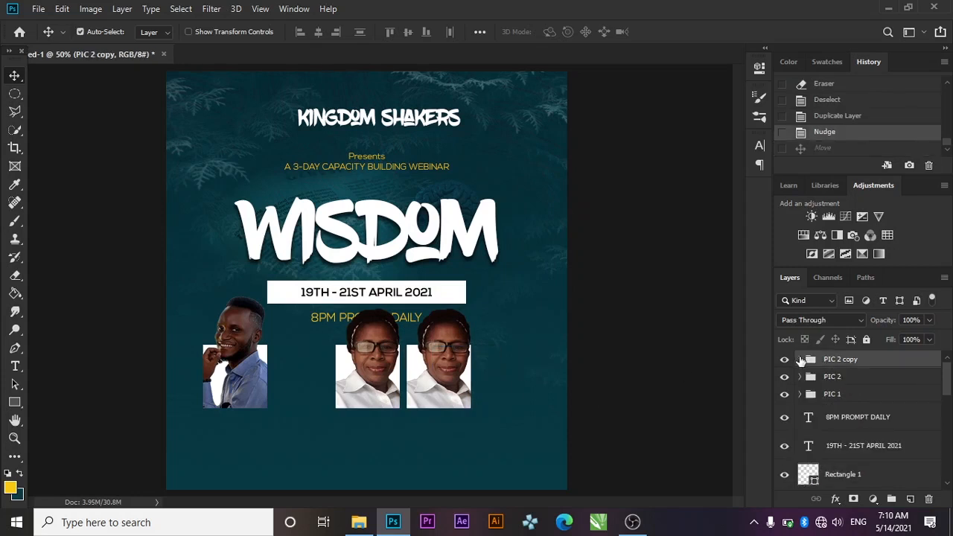
key("ctrl+t")
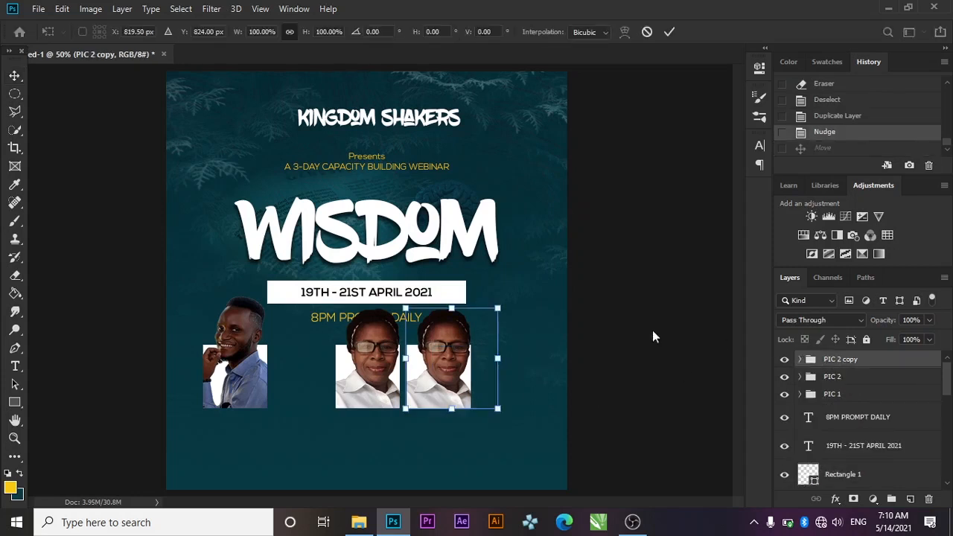
left_click_drag(441, 392, 492, 394)
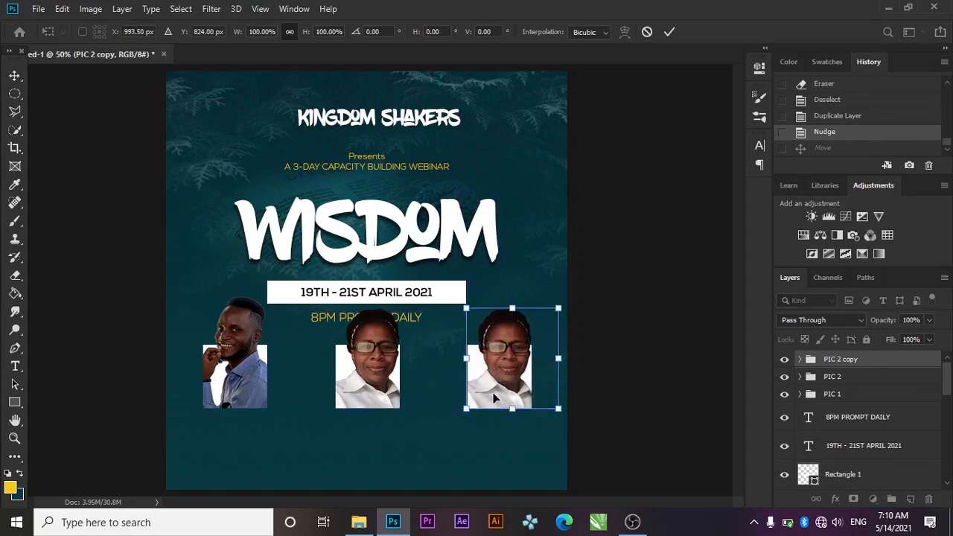
left_click(668, 33)
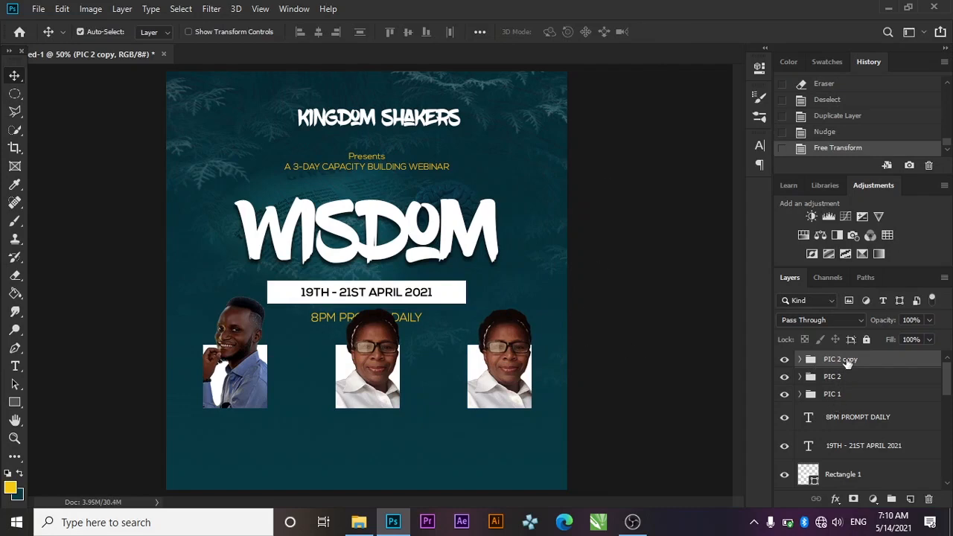
Rename the duplicated group to PIC 3
double_click(846, 360)
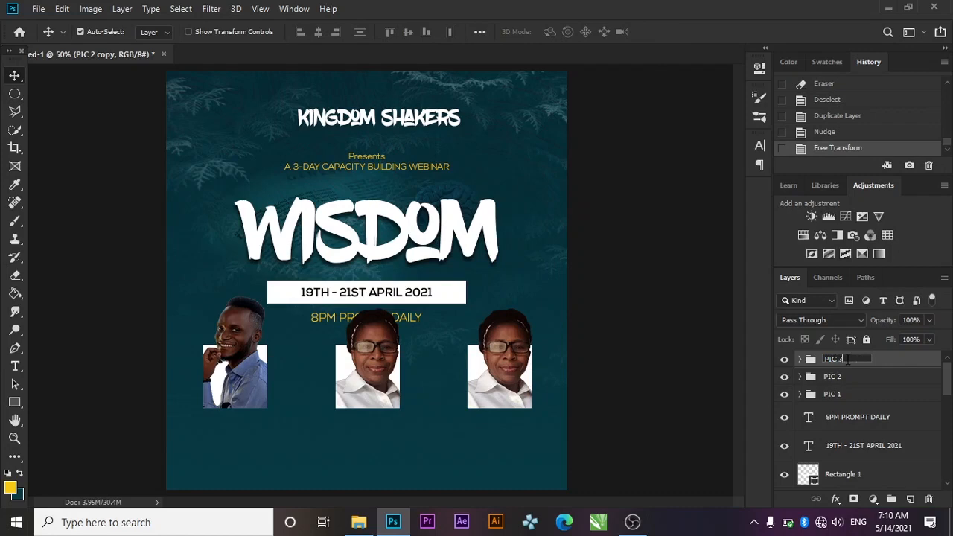
type("PIC 3")
key("Return")
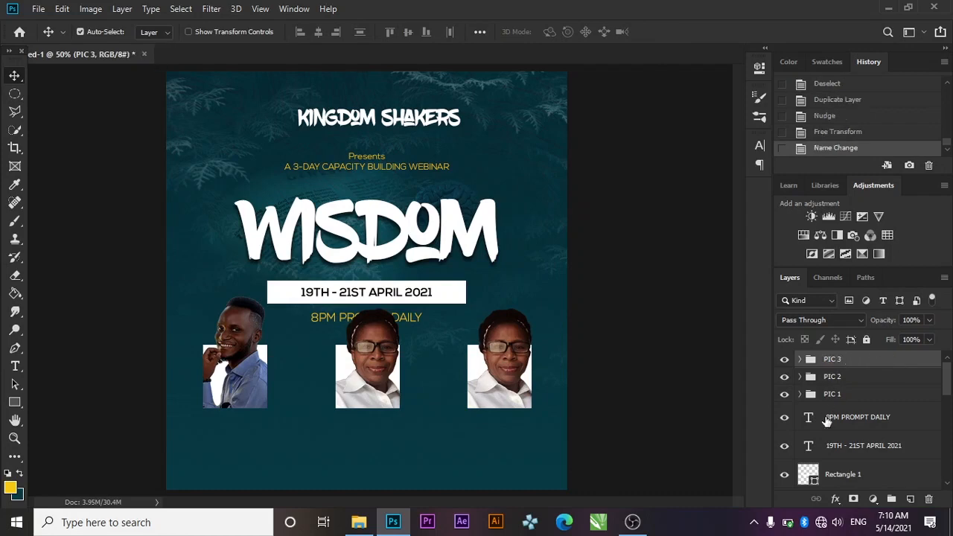
Delete layers 2 and 2 copy from PIC 3, then drag photo 3 from WISDOM FLYER into the flyer
left_click(359, 522)
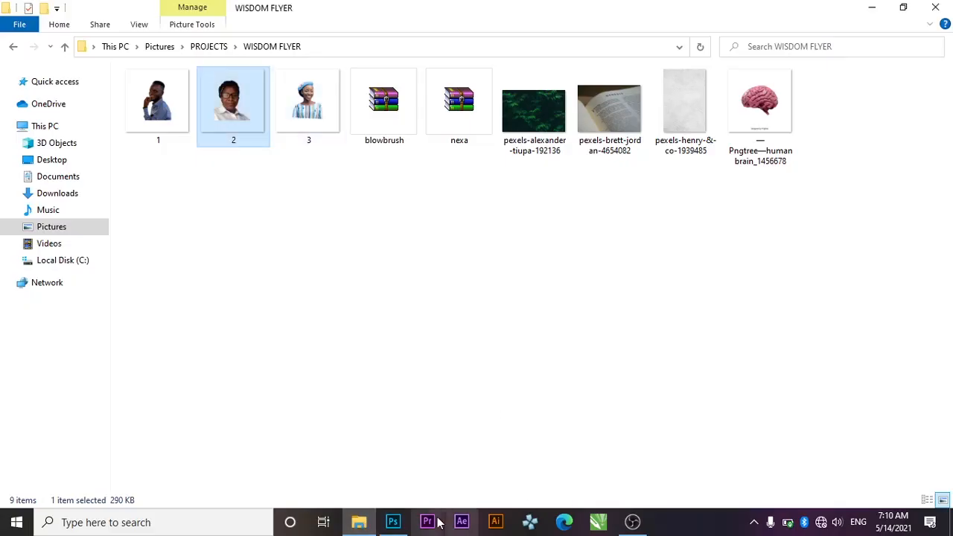
left_click(393, 522)
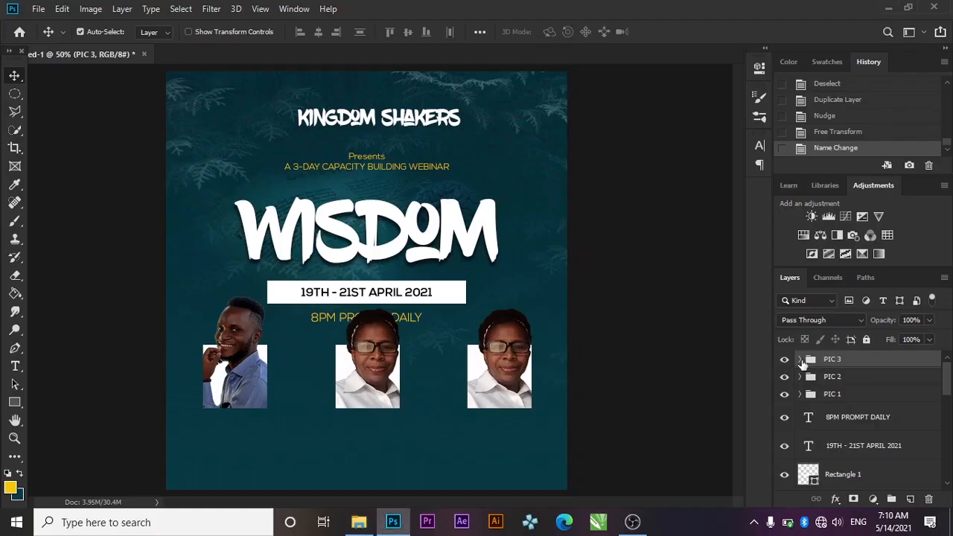
left_click(800, 360)
left_click(857, 411)
key("Delete")
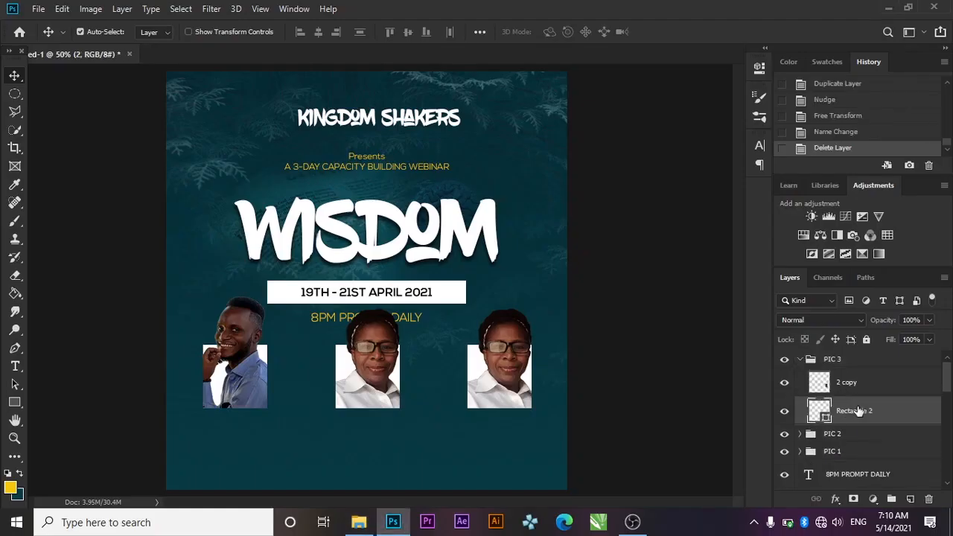
left_click(866, 395)
key("Delete")
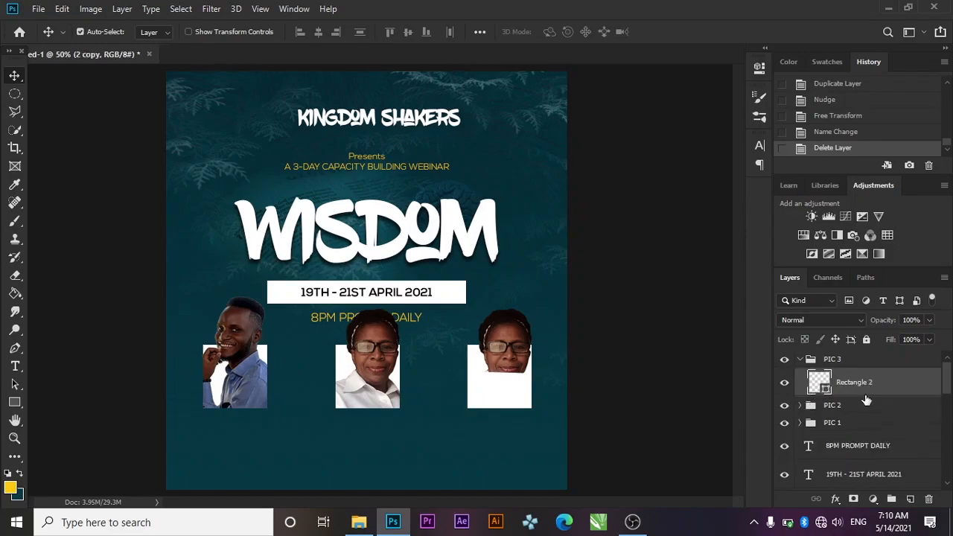
left_click(359, 522)
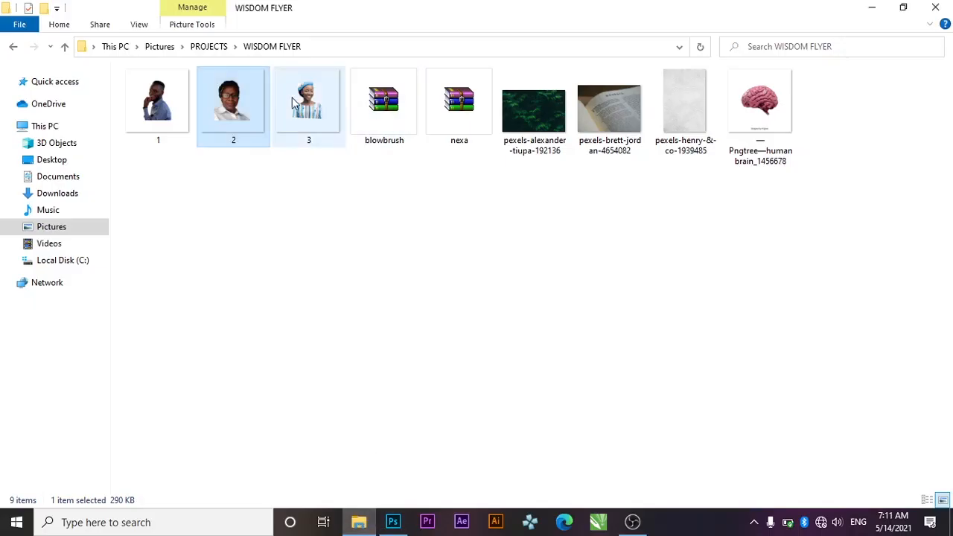
left_click_drag(298, 99, 500, 363)
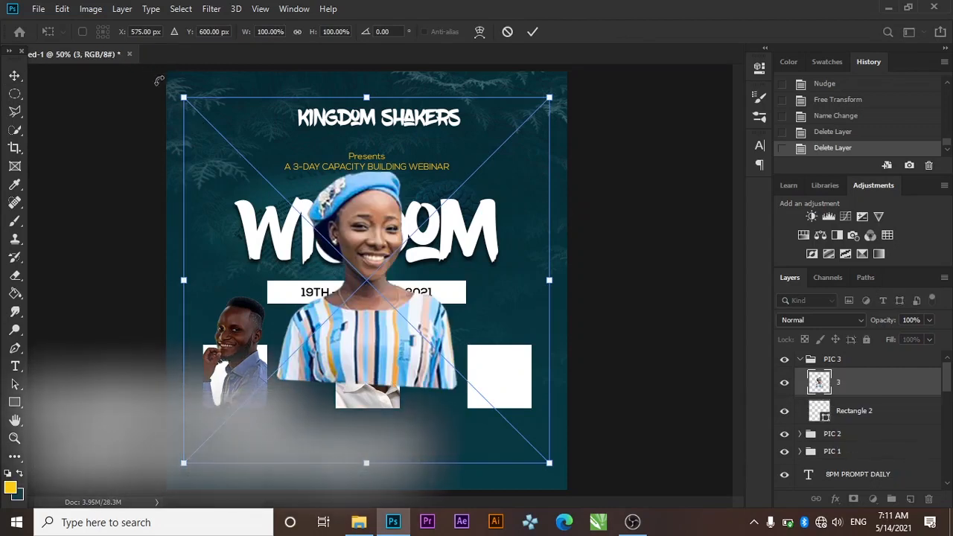
Scale photo 3 to about 43% and position it over the right-hand white frame
left_click_drag(181, 97, 459, 272)
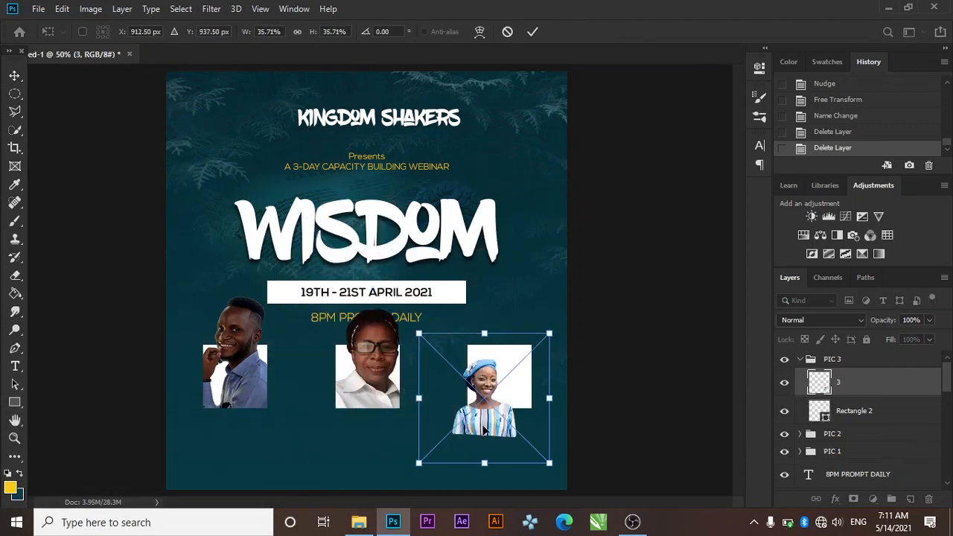
left_click_drag(487, 430, 500, 400)
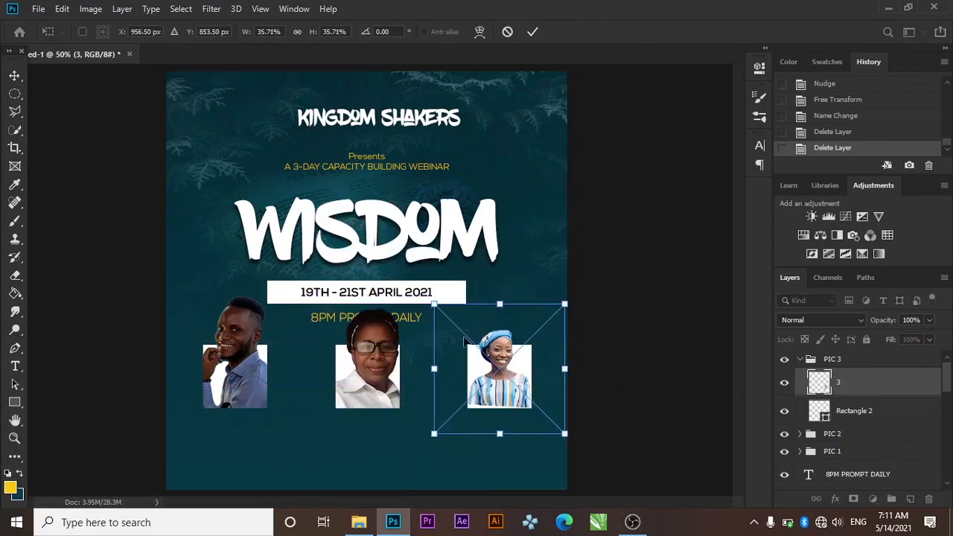
left_click_drag(435, 305, 410, 279)
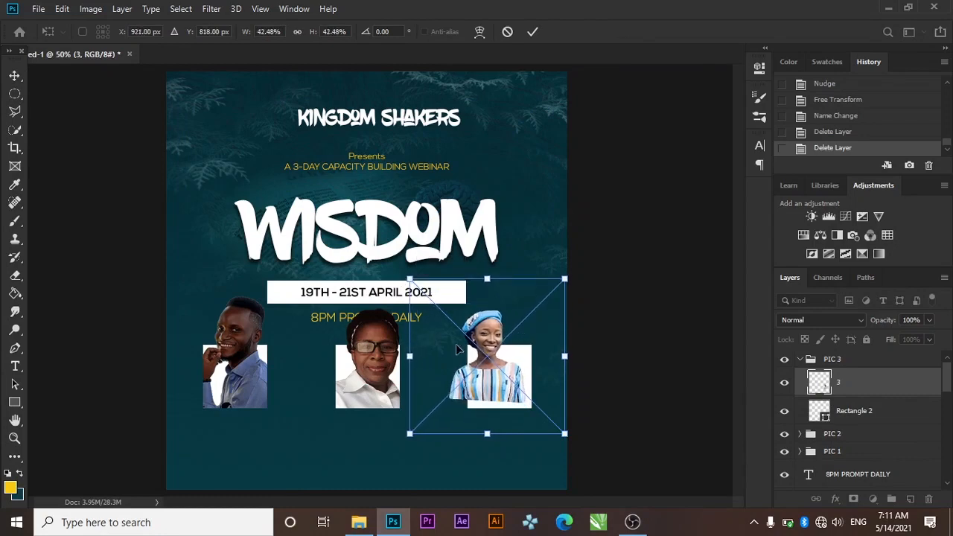
left_click_drag(476, 357, 486, 359)
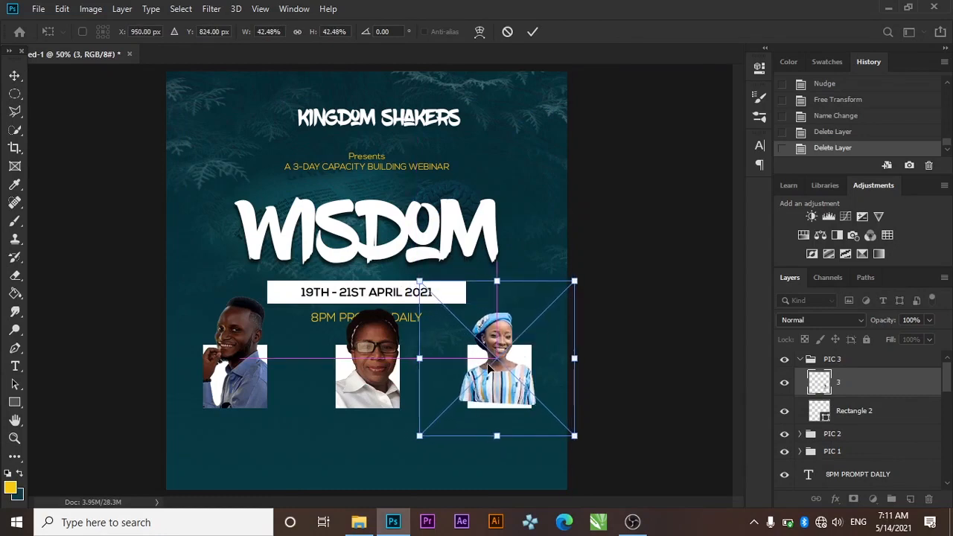
left_click_drag(419, 280, 415, 277)
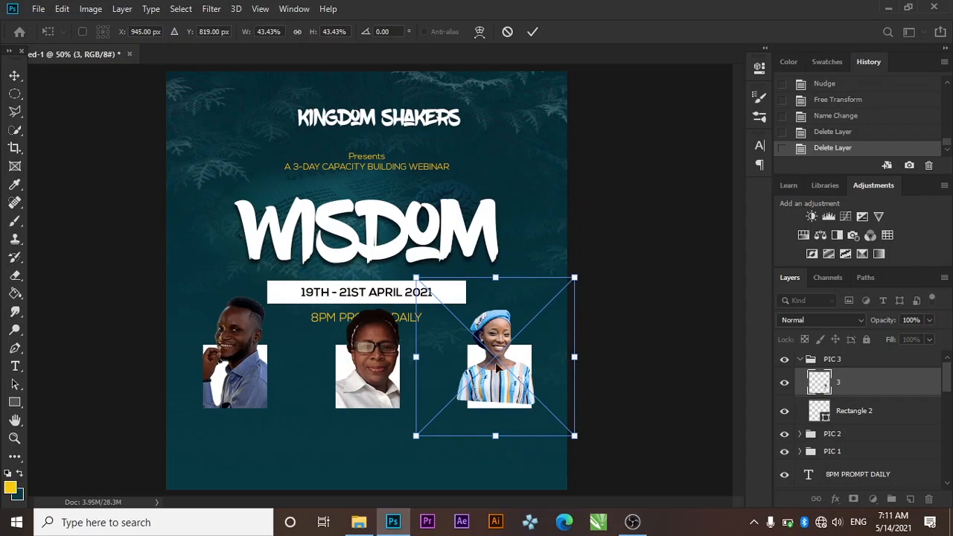
left_click_drag(504, 377, 508, 380)
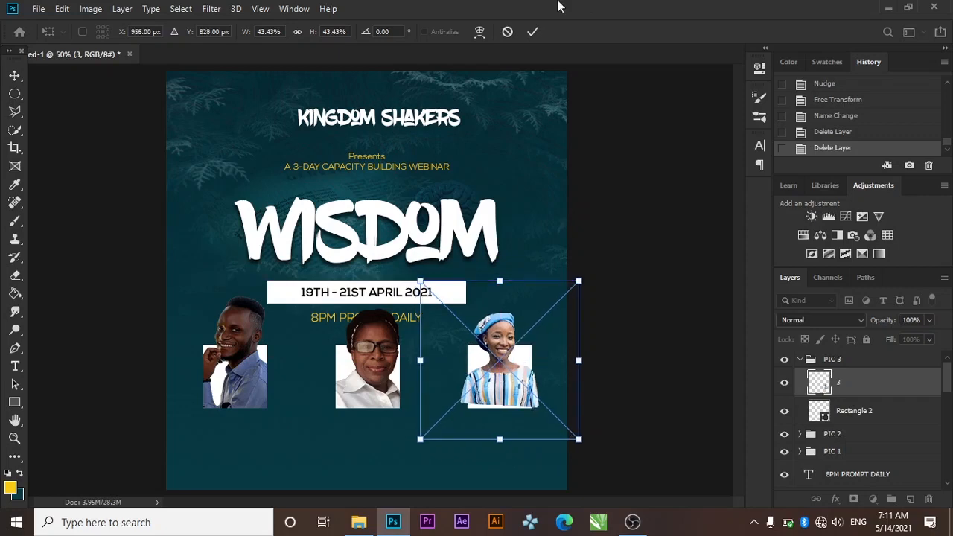
left_click(535, 31)
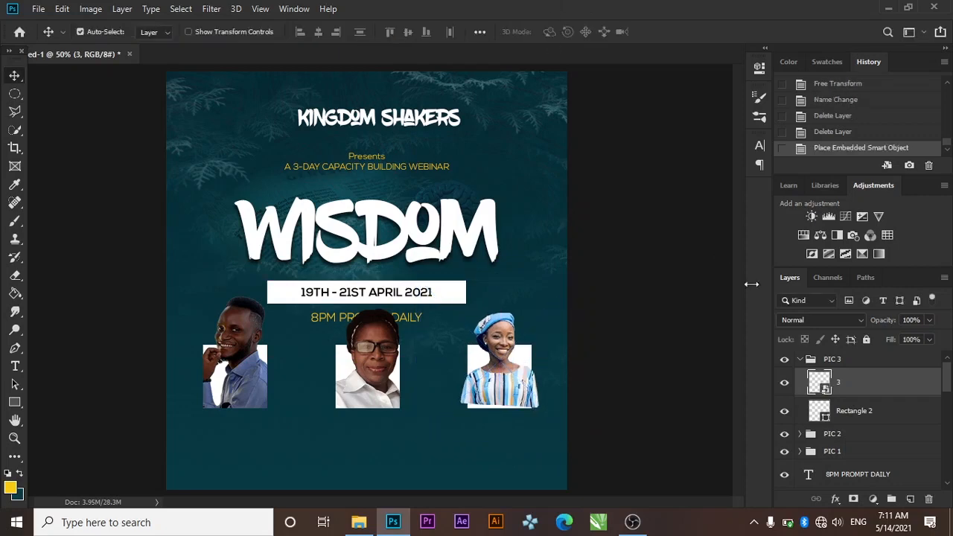
right_click(867, 381)
Resize photo 3 to 45.05%, clip it into the third frame, lower it, and duplicate it
left_click(796, 304)
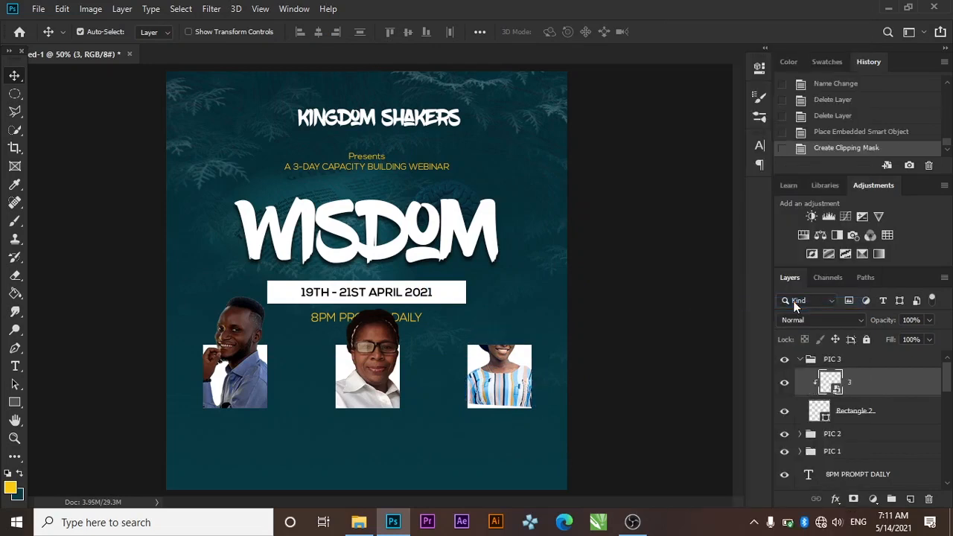
key("ctrl+z")
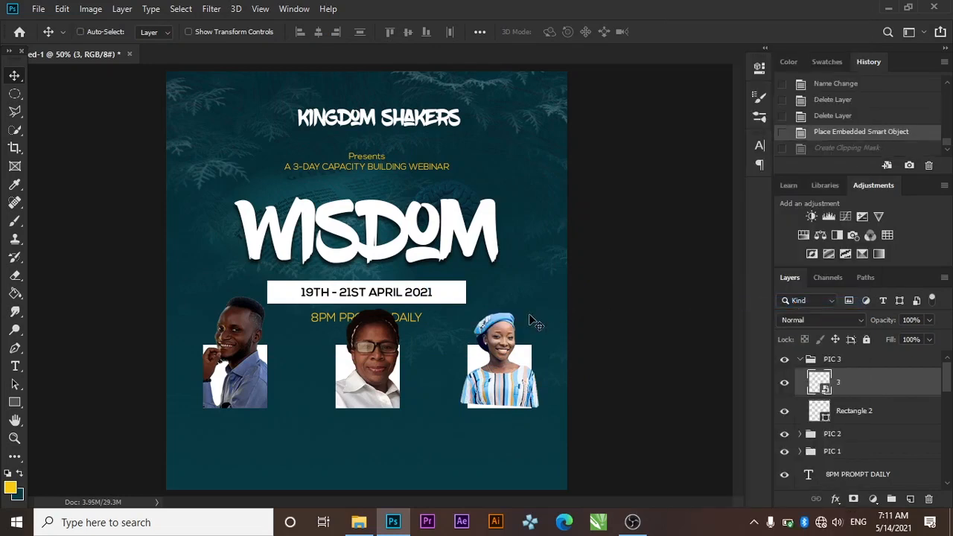
key("ctrl+t")
left_click_drag(471, 351, 466, 347)
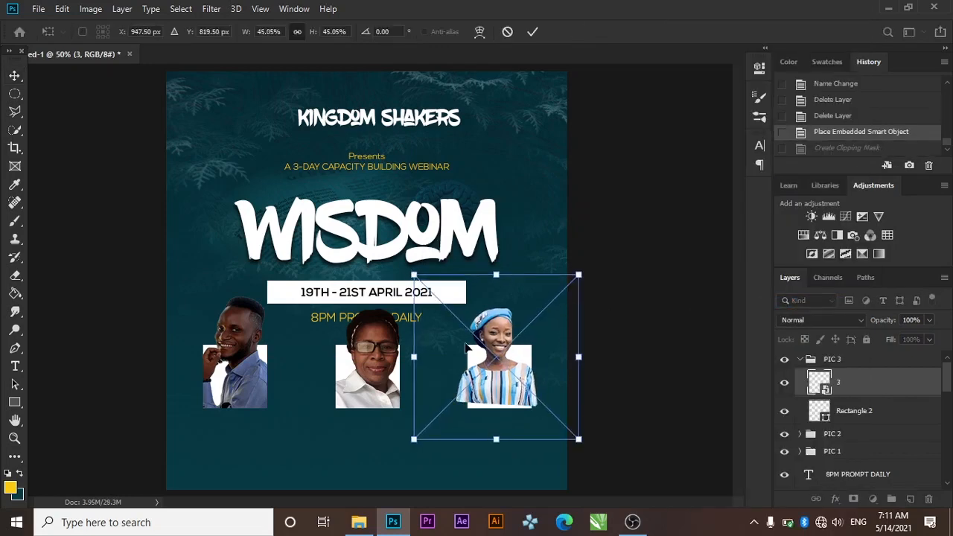
left_click(534, 32)
key("Left")
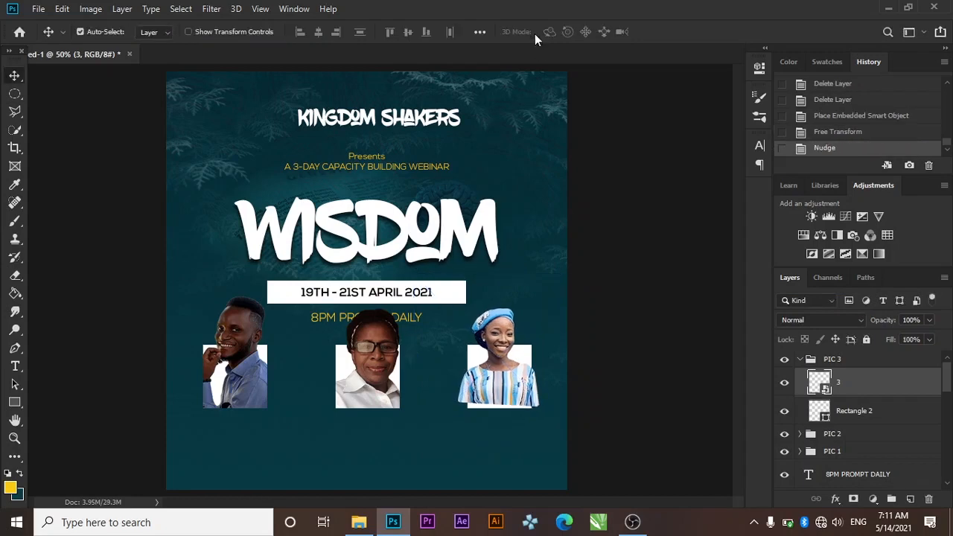
right_click(869, 381)
left_click(716, 303)
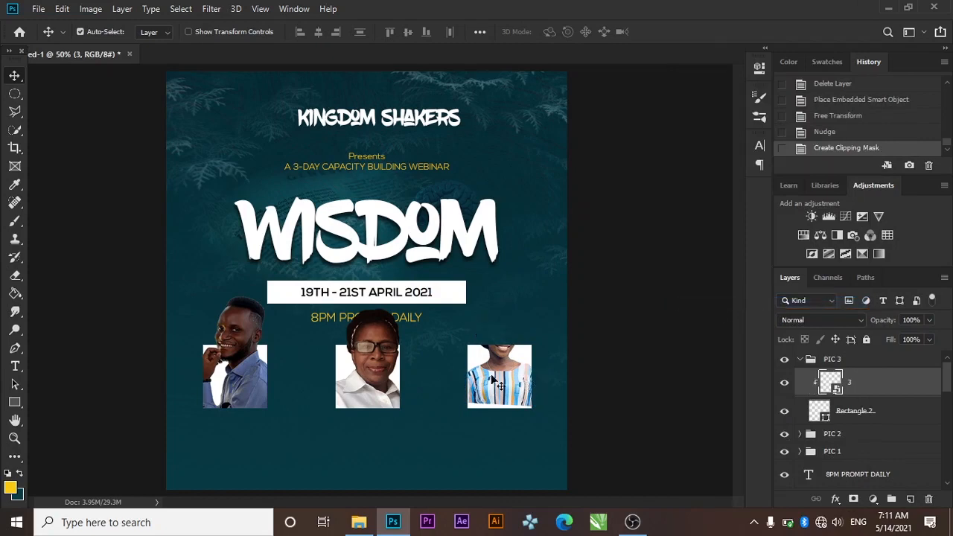
key("Down")
key("Down")
key("Down")
key("Down")
key("Down")
key("Down")
key("Down")
key("Down")
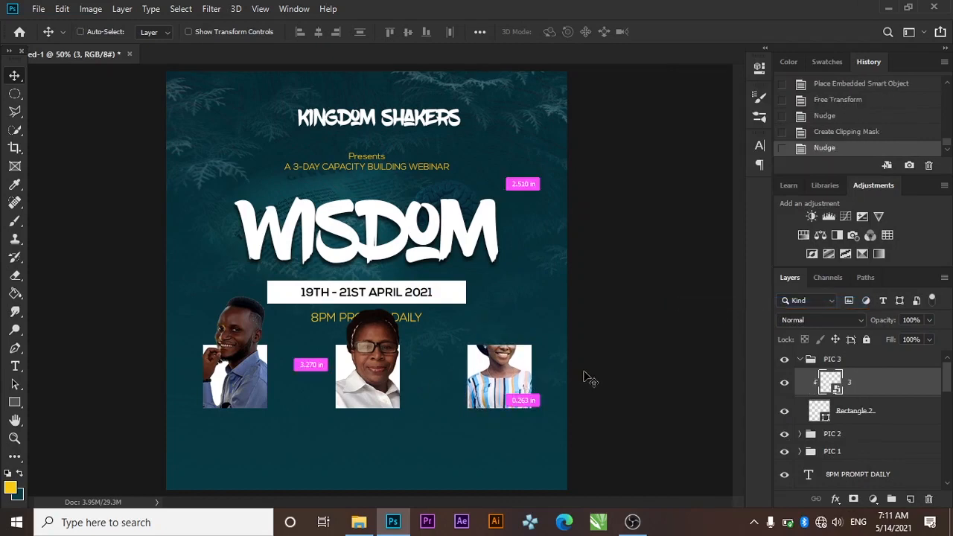
key("ctrl+j")
Begin tracing a cutout path around the copied woman's photo, then undo those points
left_click(15, 350)
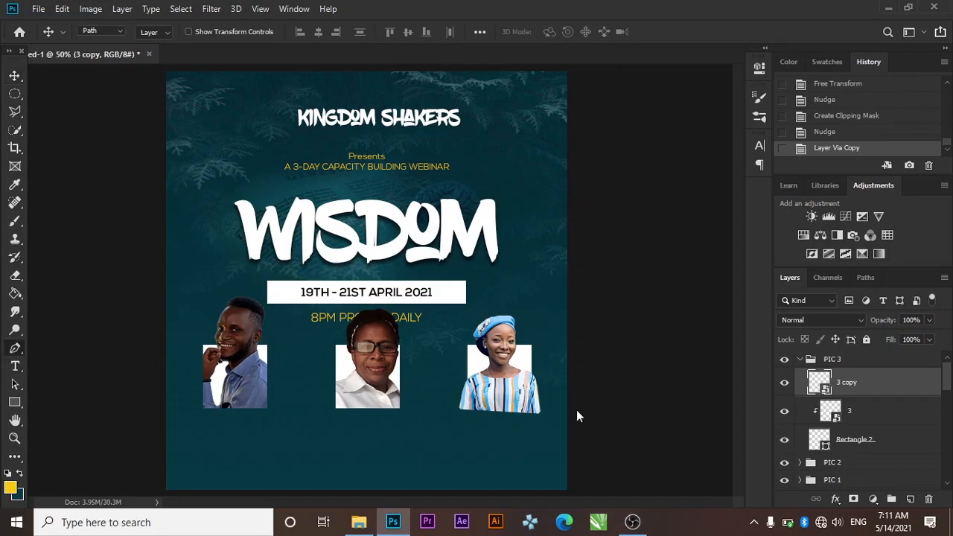
left_click(454, 381)
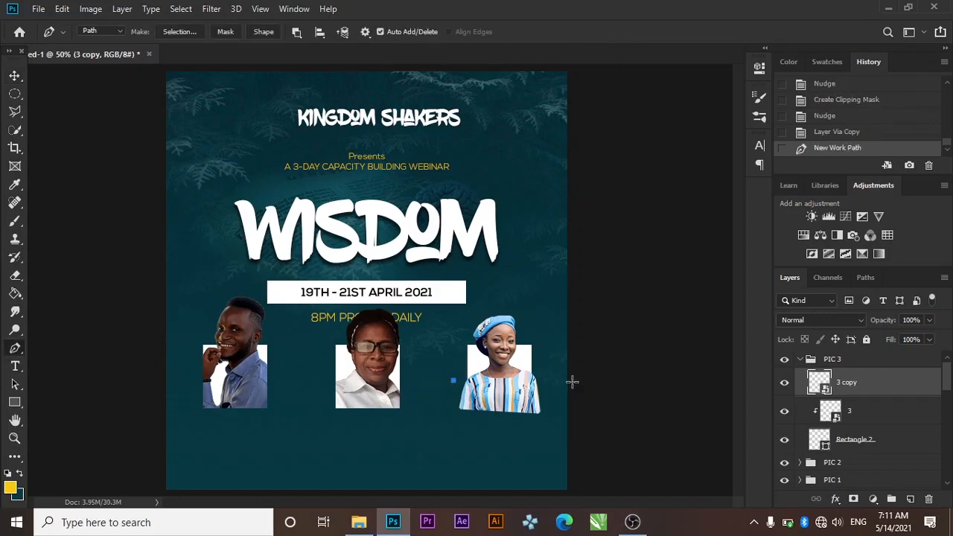
left_click(571, 383)
left_click(548, 428)
left_click_drag(505, 443, 482, 444)
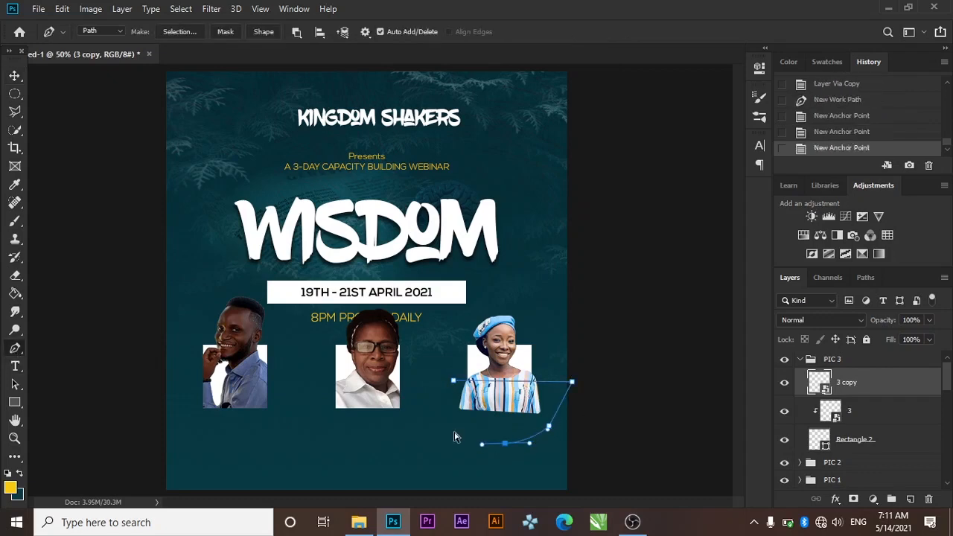
key("ctrl+z")
key("z")
key("ctrl+z")
key("ctrl+z")
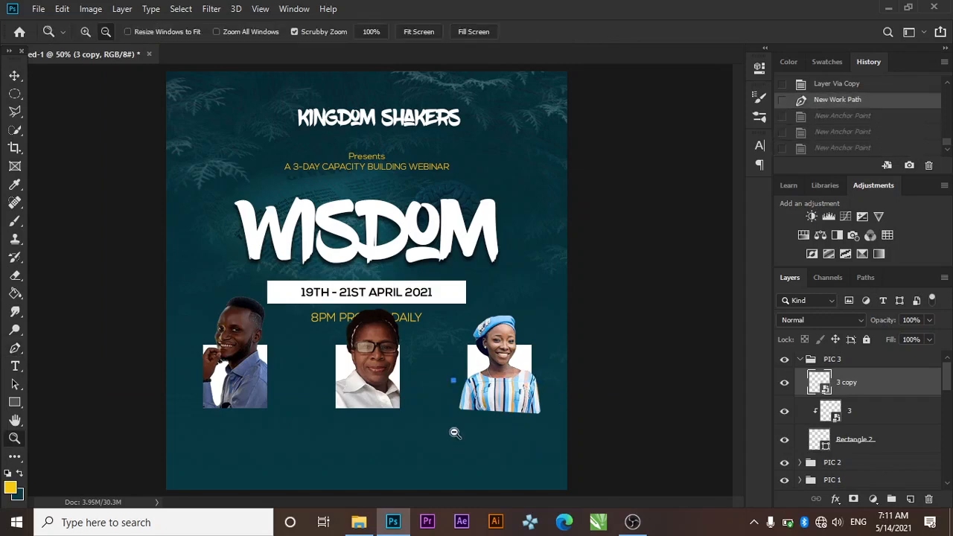
key("ctrl+z")
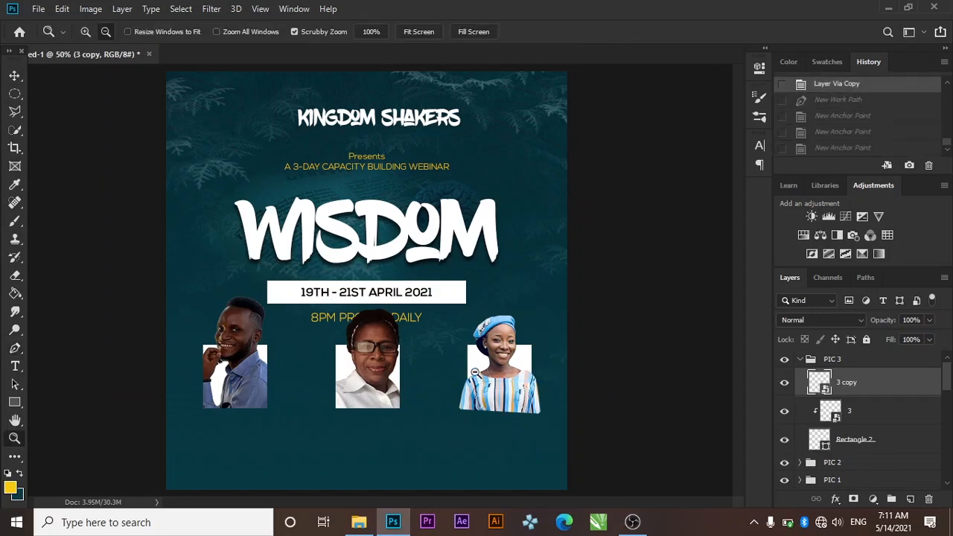
Trace a closed path around the woman's head and shoulders on the 3 copy layer
left_click(15, 347)
left_click(458, 364)
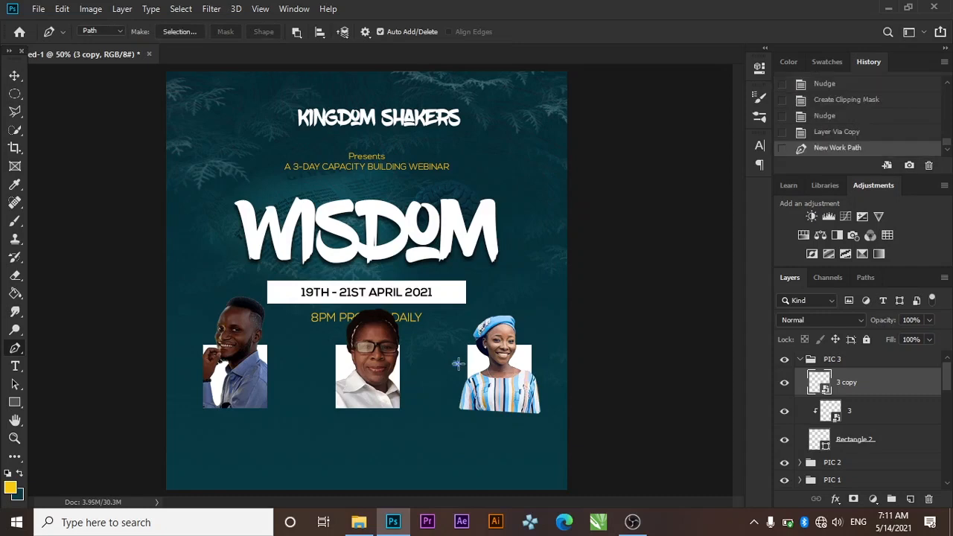
left_click(521, 367)
left_click(522, 363)
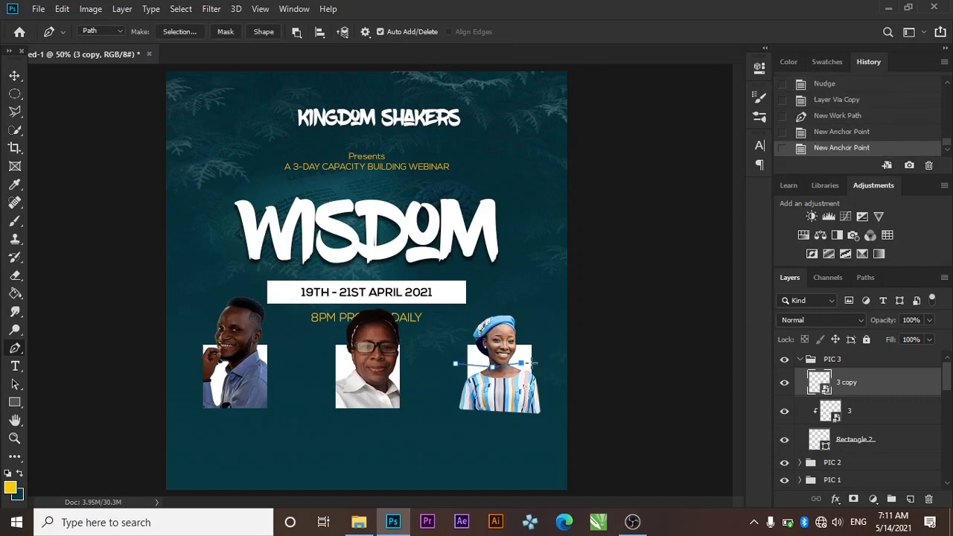
left_click(551, 361)
left_click(562, 378)
left_click(549, 419)
left_click_drag(491, 444, 459, 449)
left_click(427, 430)
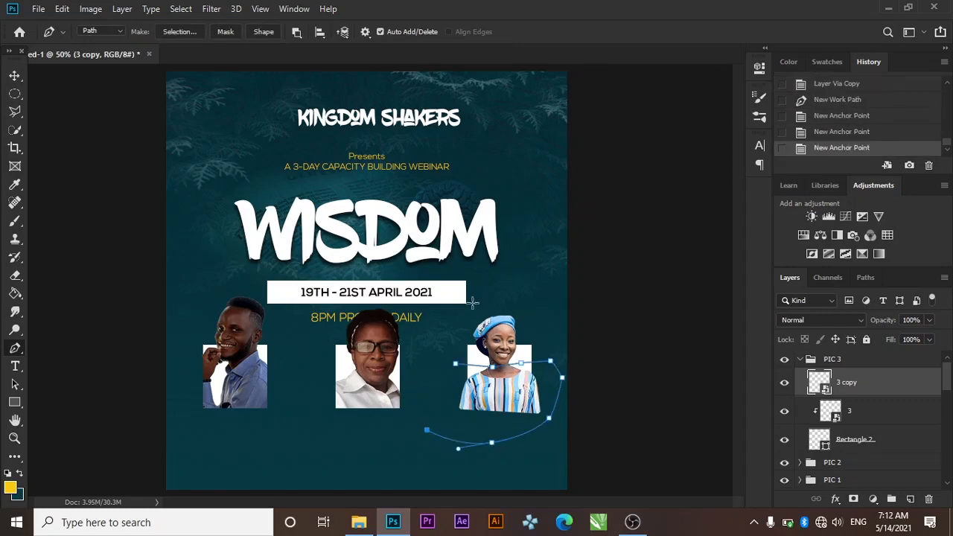
left_click(455, 364)
Convert the path to a selection, invert it, and try deleting outside the shape
left_click(179, 32)
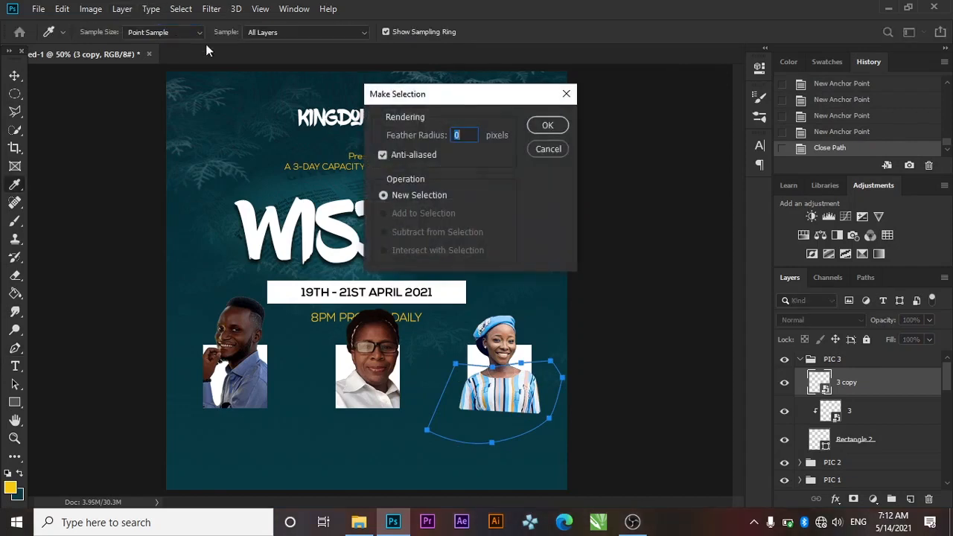
left_click(543, 131)
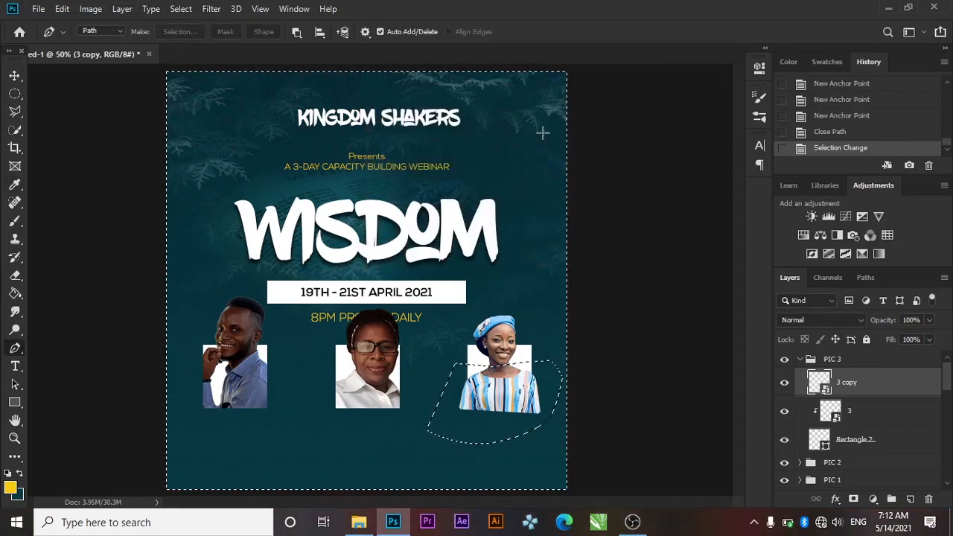
left_click(180, 8)
left_click(193, 59)
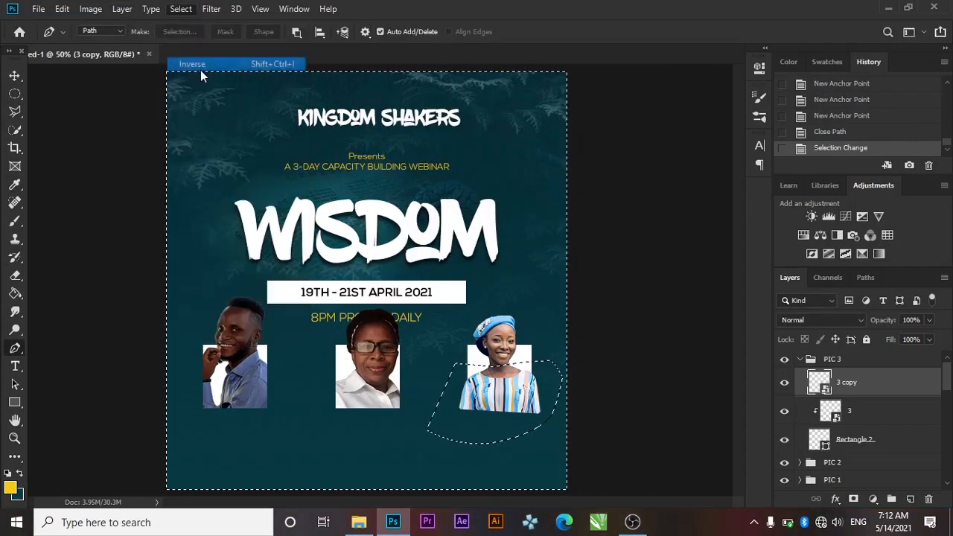
key("Delete")
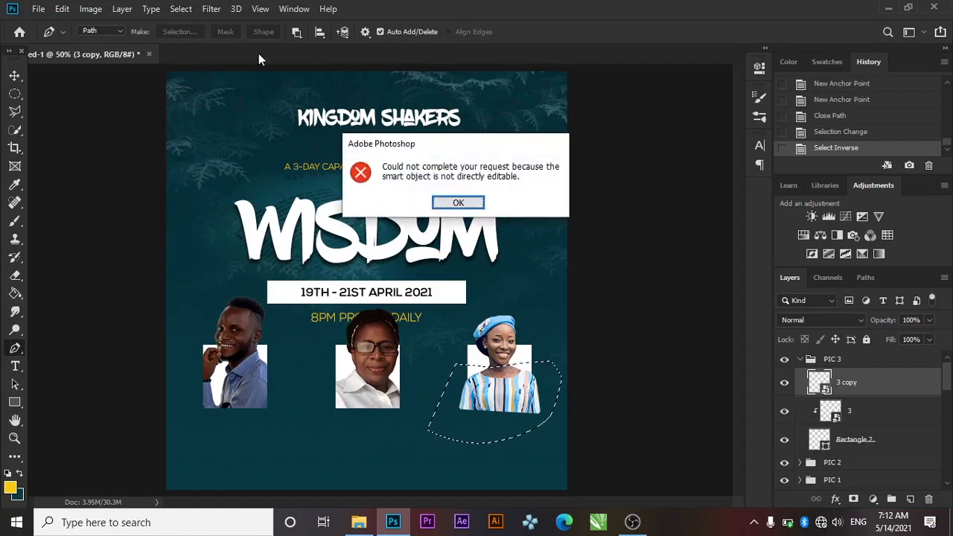
left_click(458, 203)
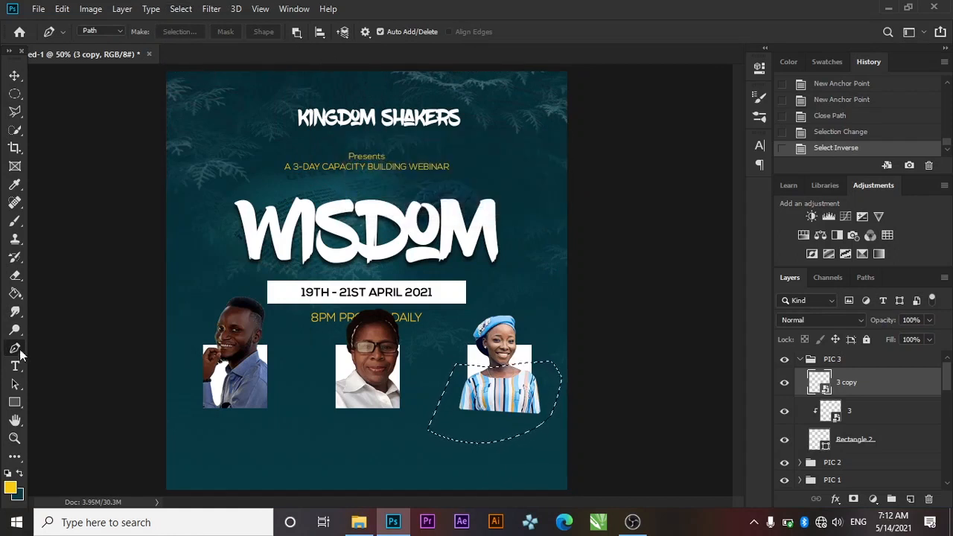
Rasterize the 3 copy layer, erase edges outside the cutout, deselect, and collapse PIC 3
left_click(15, 275)
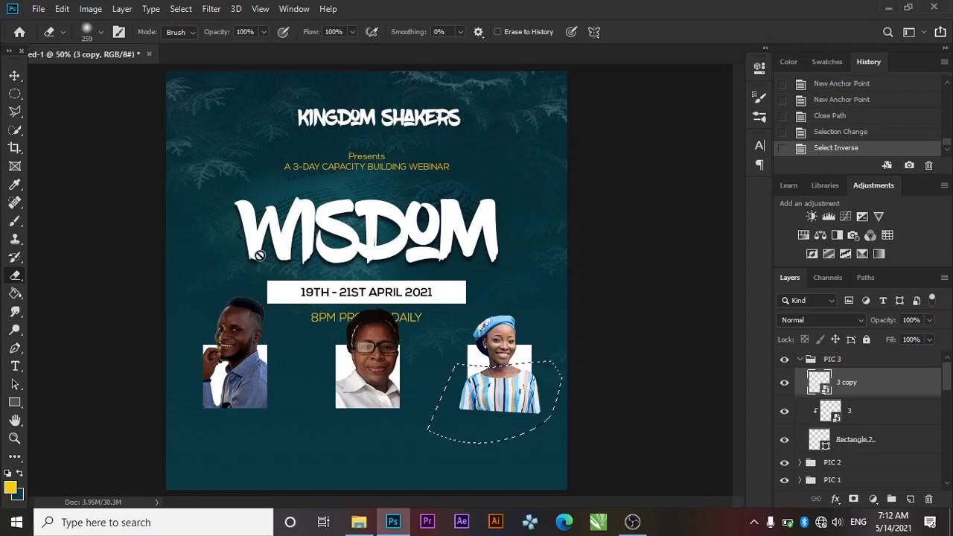
left_click(512, 402)
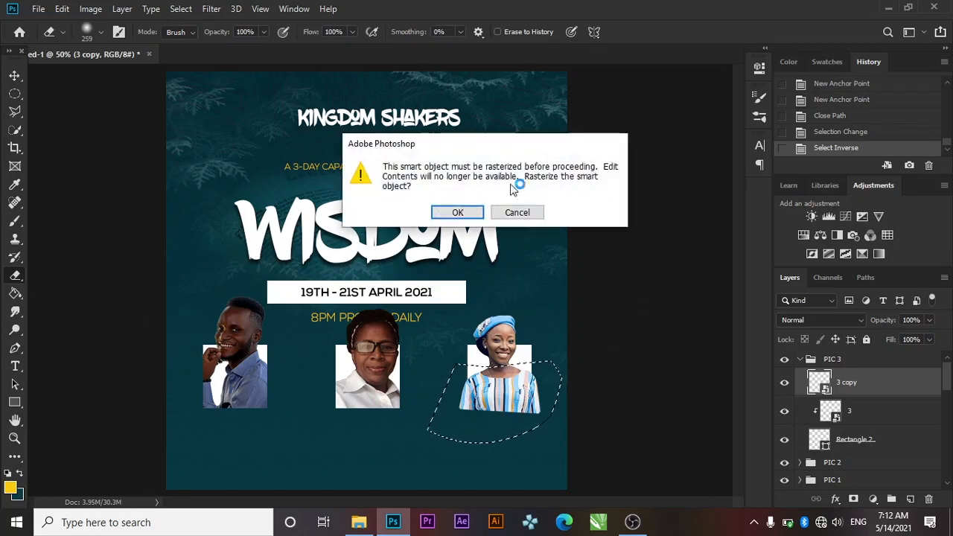
left_click(436, 213)
mouse_move(517, 432)
left_mouse_down()
mouse_move(462, 407)
mouse_move(464, 384)
left_mouse_up()
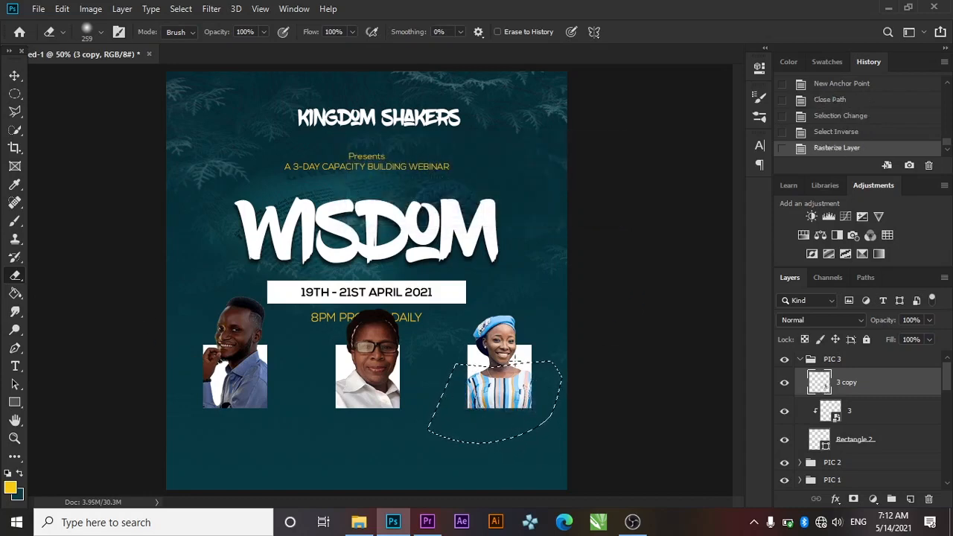
left_click_drag(572, 297, 446, 314)
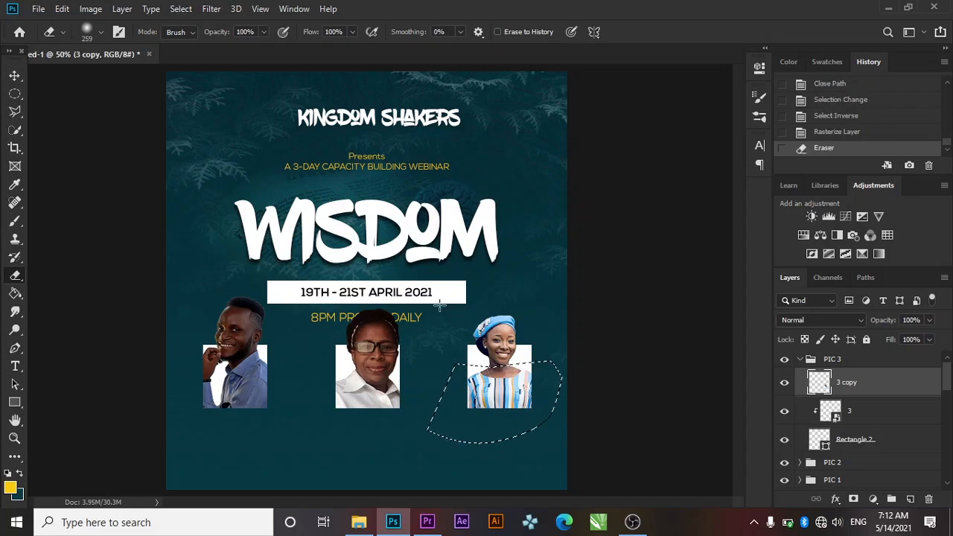
key("ctrl+d")
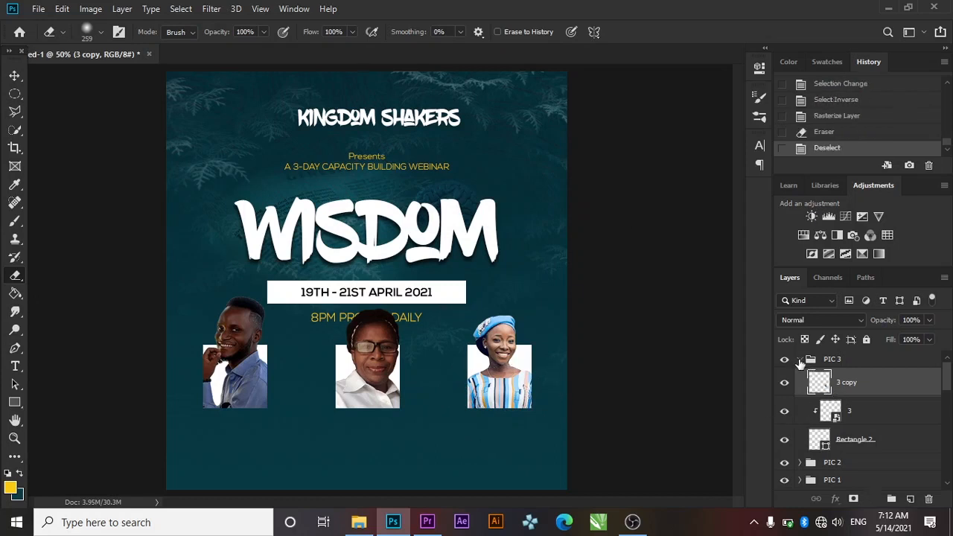
left_click(800, 359)
Group PIC 1, PIC 2 and PIC 3 into a new group named PICTURES
left_click(831, 396, "ctrl")
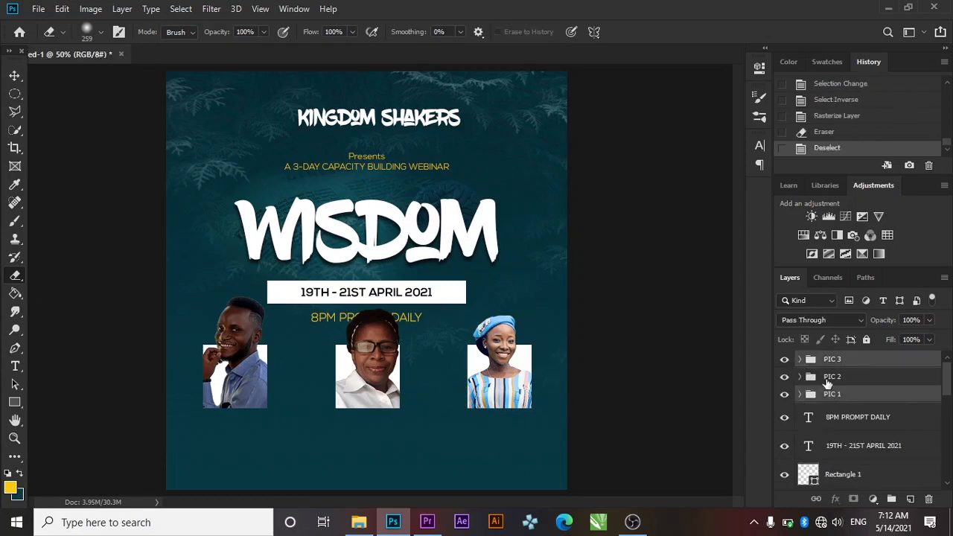
left_click(831, 378, "ctrl")
key("ctrl+g")
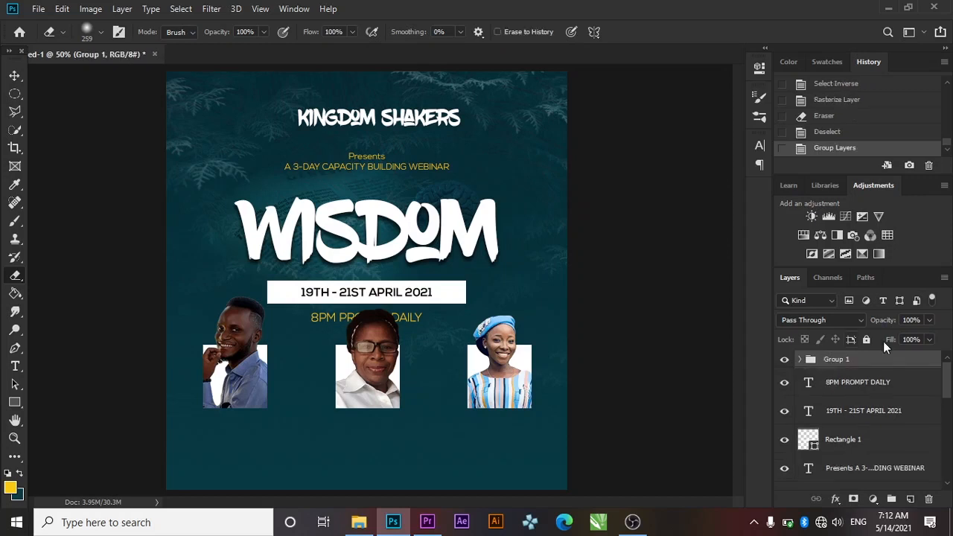
double_click(828, 359)
key("BackSpace")
key("Return")
Scale the PICTURES group down to about 92%
key("ctrl+a")
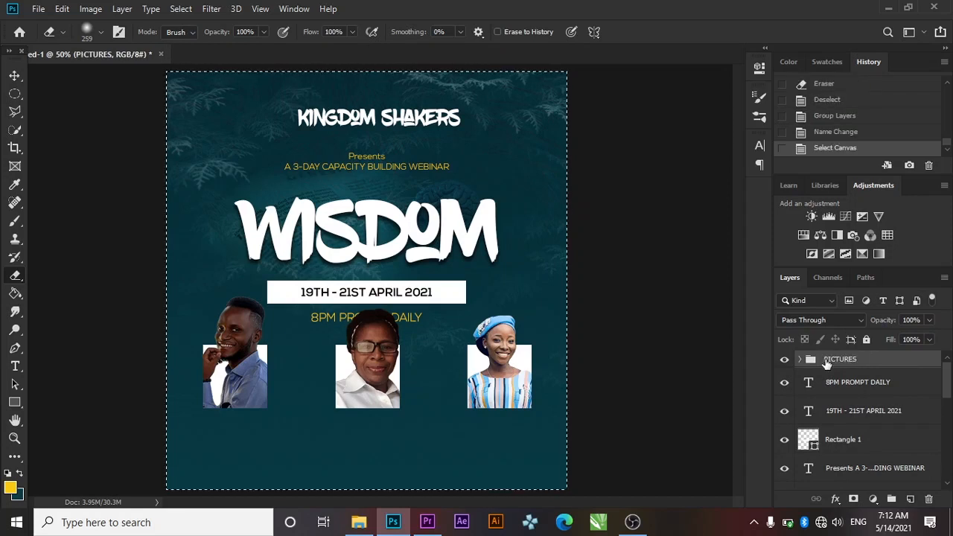
key("ctrl+d")
key("ctrl+t")
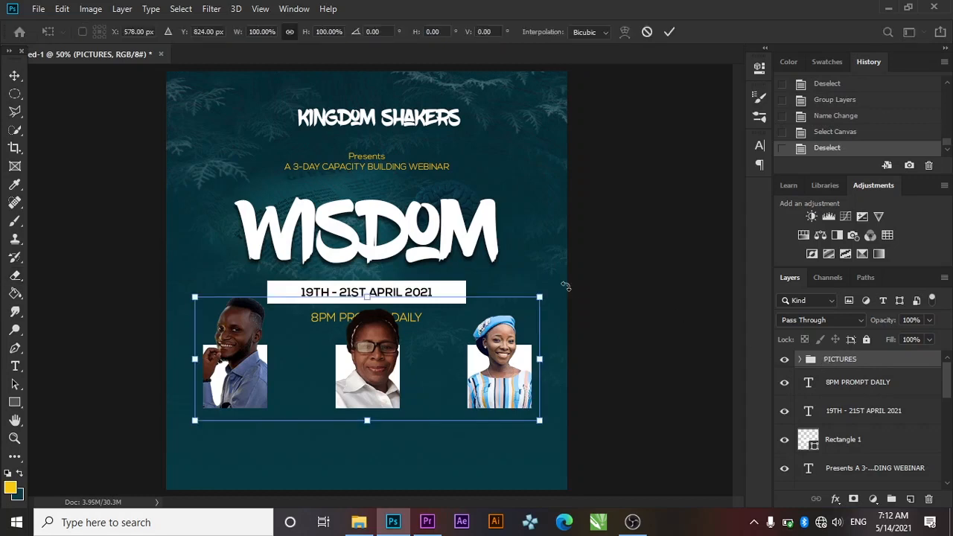
left_click_drag(195, 296, 251, 317)
left_click(669, 32)
Center the PICTURES group horizontally on the canvas
key("e")
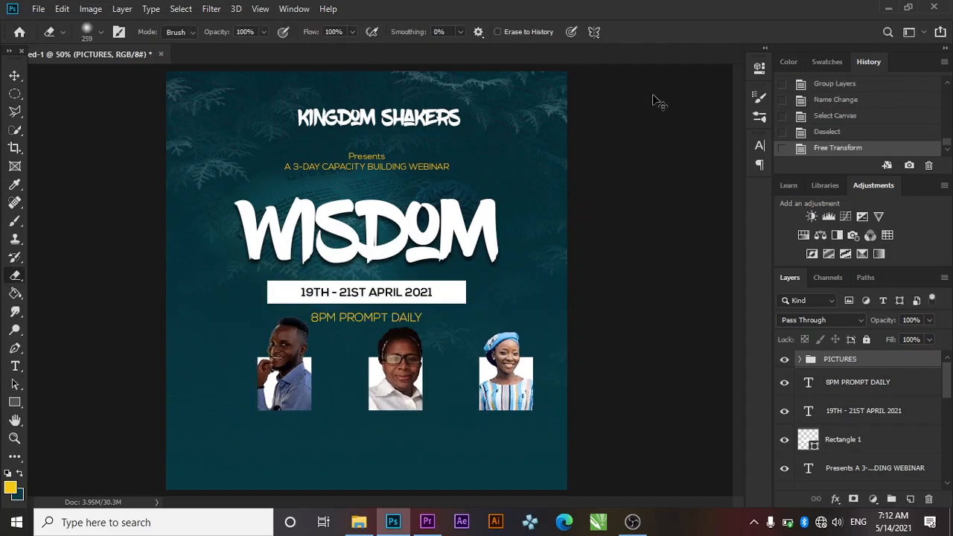
key("ctrl+a")
key("v")
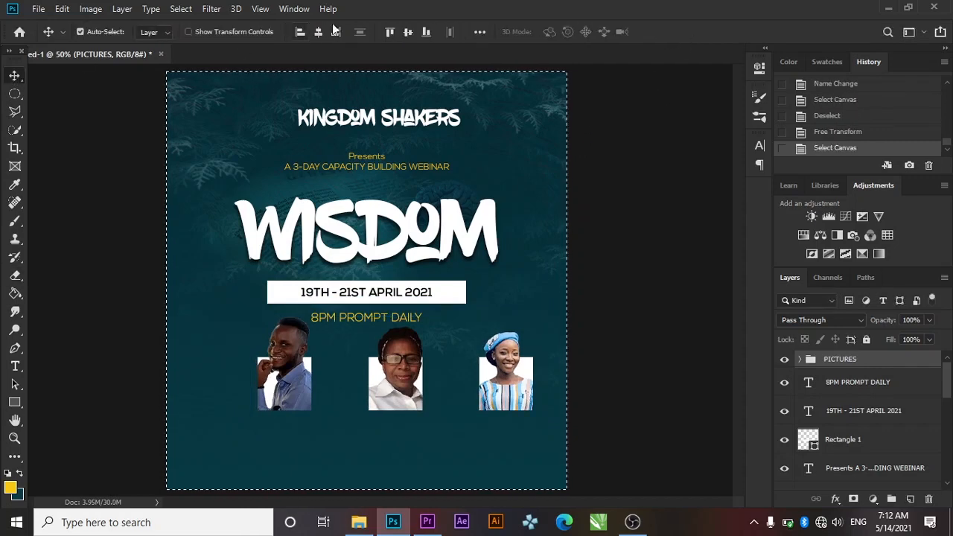
left_click(323, 33)
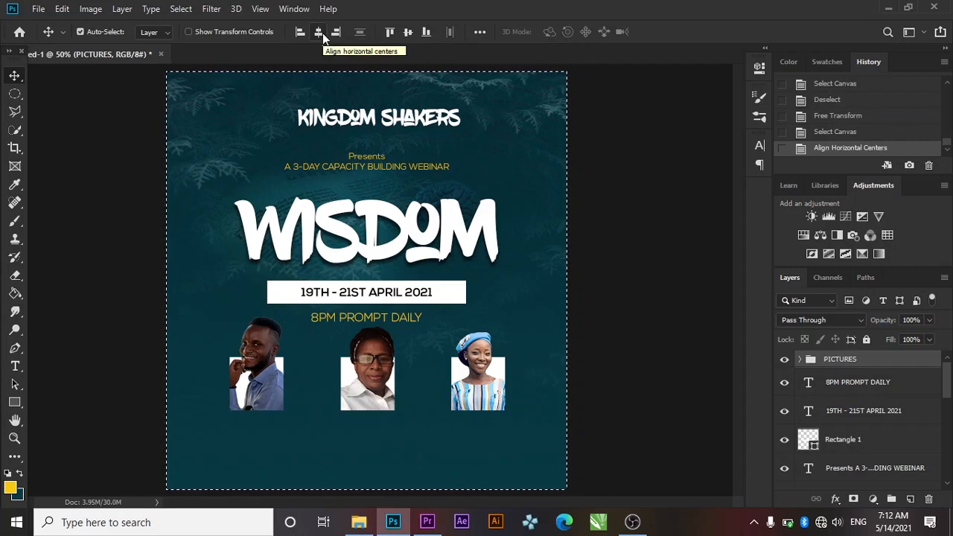
key("ctrl+d")
key("ctrl+d")
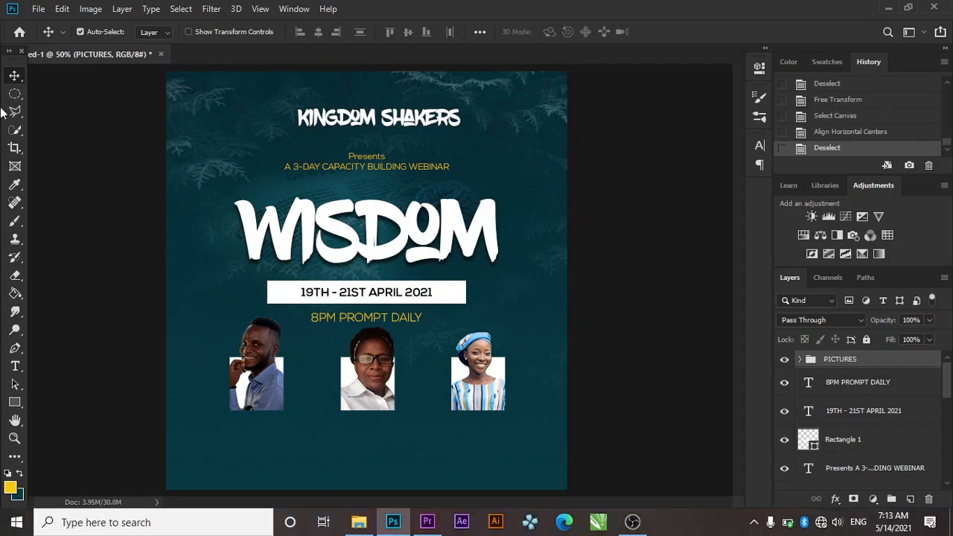
left_click(14, 365)
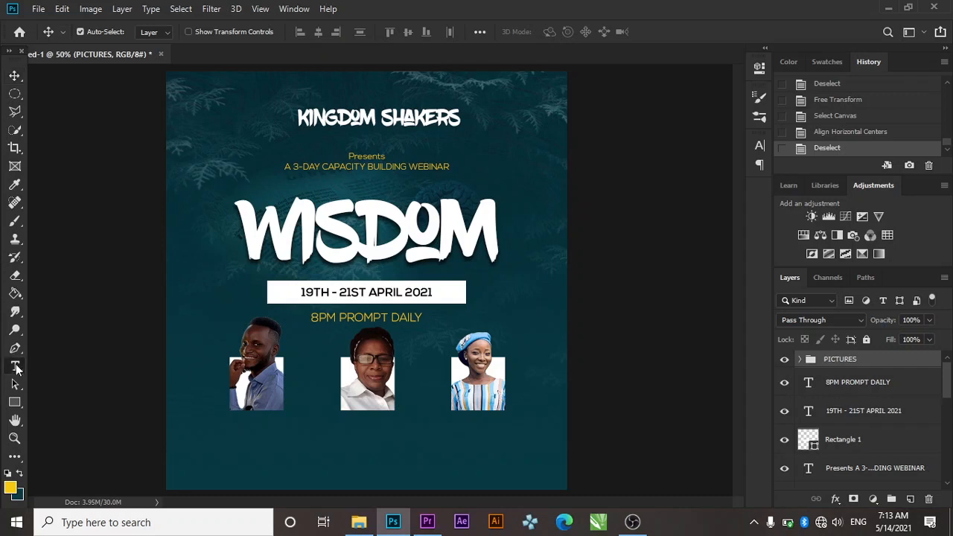
Add a Day 1 label at the lower left, set in BlowBrush at 12 pt
left_click(201, 456)
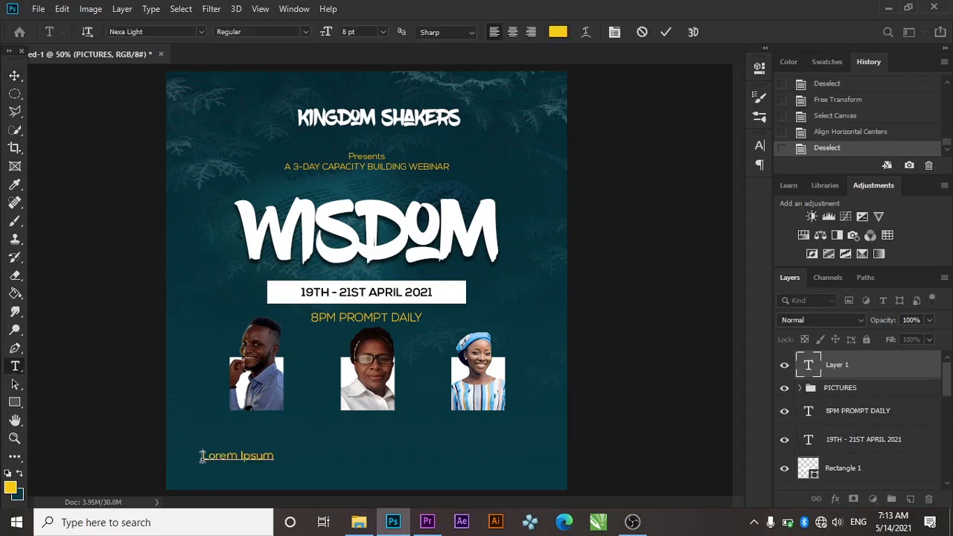
type("P")
key("ctrl+a")
left_click(760, 146)
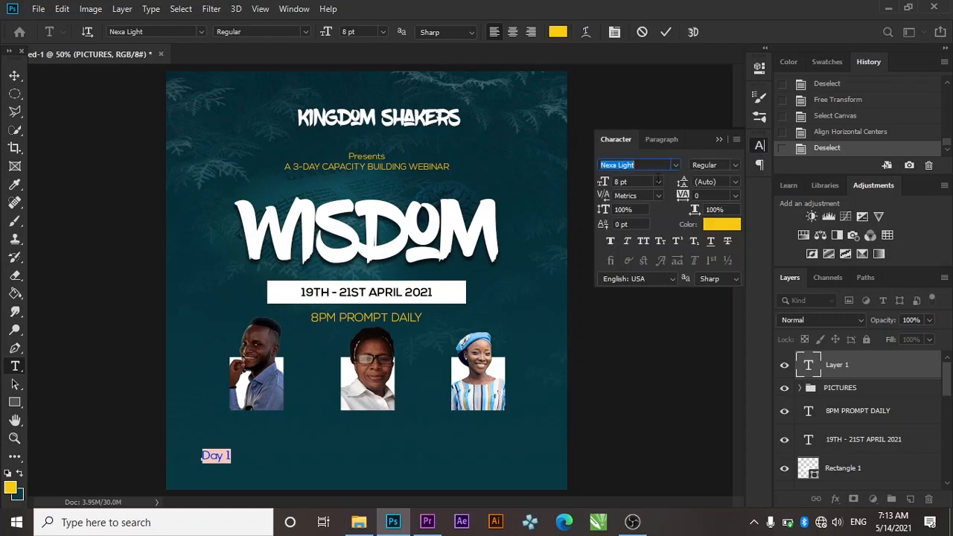
left_click(674, 165)
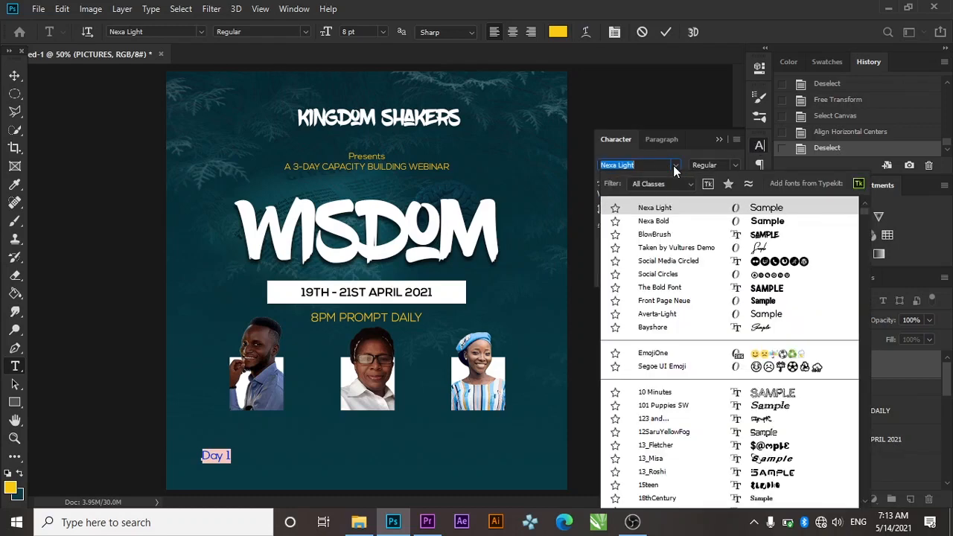
left_click(654, 238)
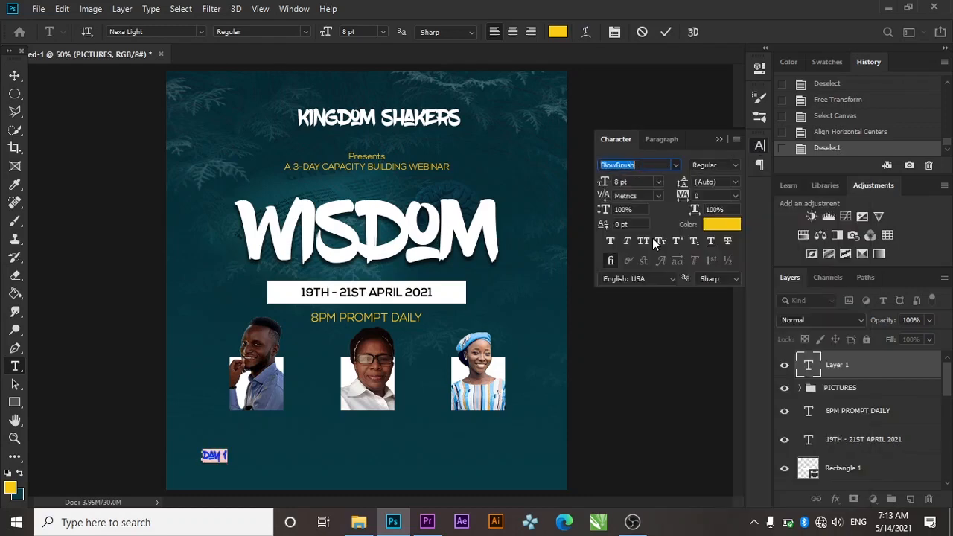
left_click(720, 141)
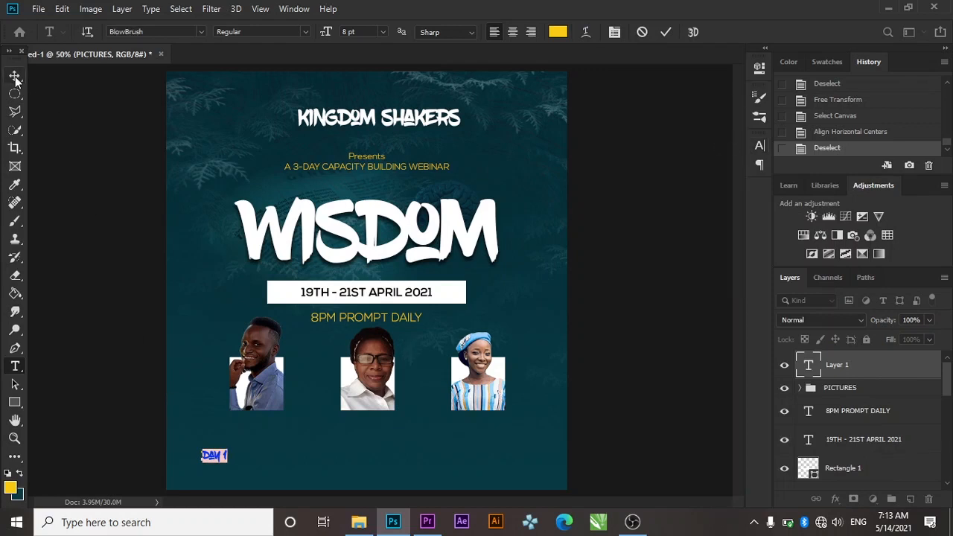
left_click(758, 149)
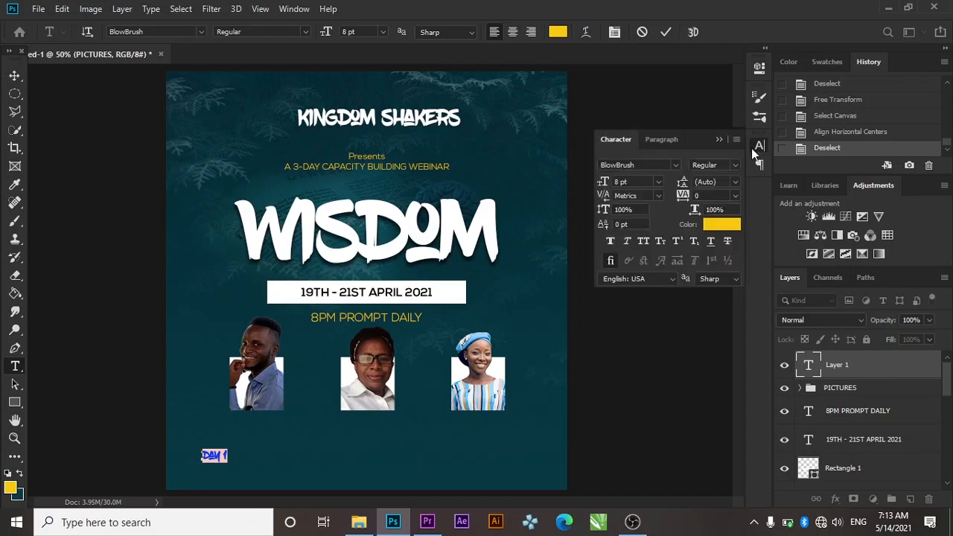
left_click(659, 183)
left_click(648, 270)
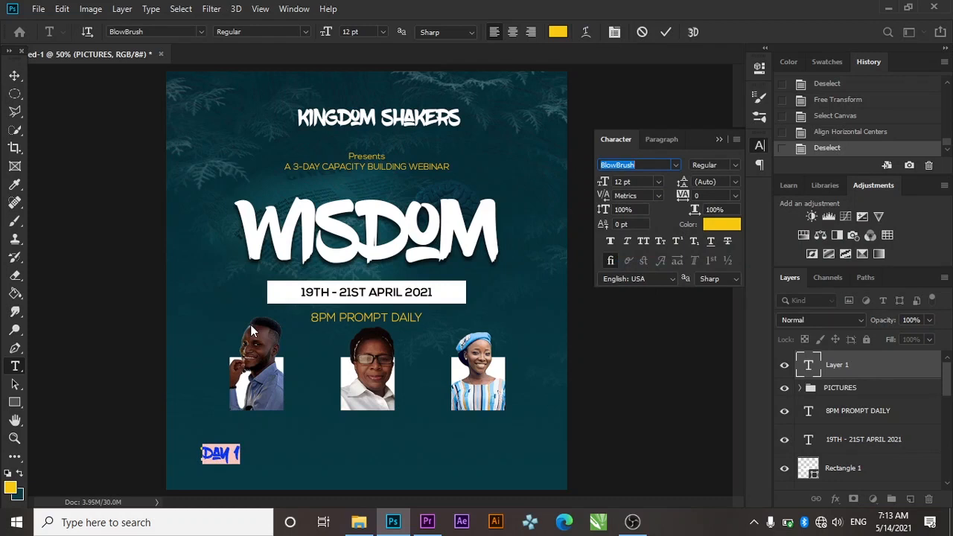
left_click(14, 76)
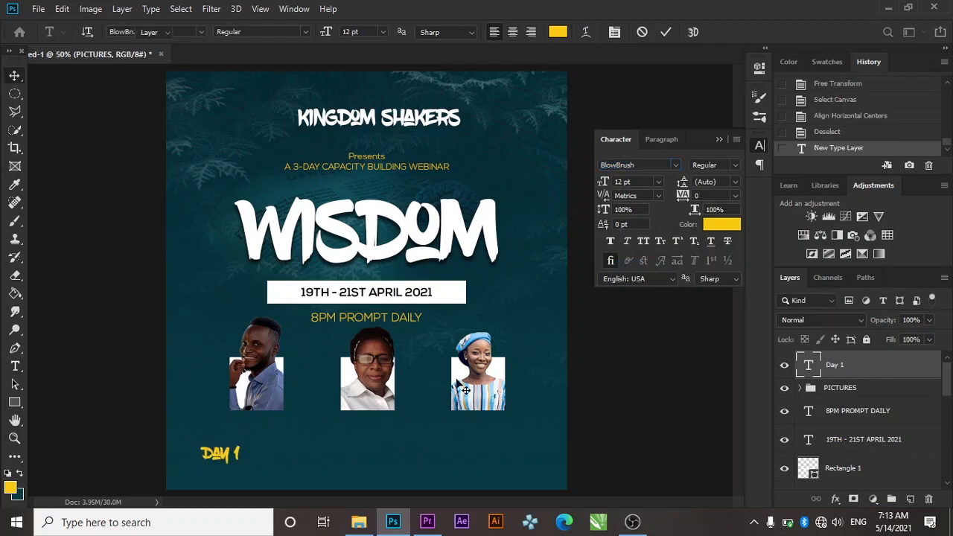
Duplicate the DAY 1 label, shift it right, and change it to DAY 2
key("ctrl+j")
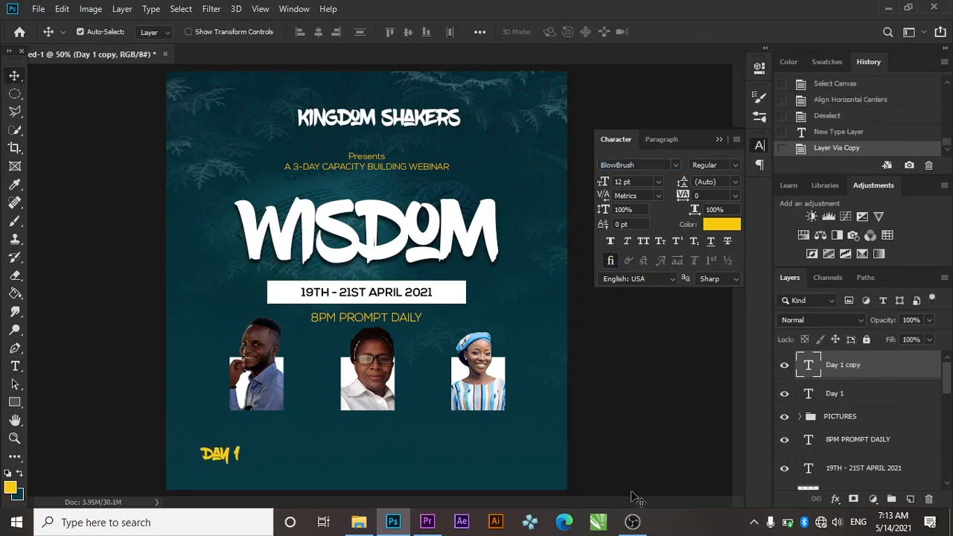
key("Down")
key("shift+Right")
key("shift+Right")
key("shift+Right")
key("shift+Right")
key("shift+Right")
key("shift+Right")
key("shift+Right")
key("shift+Right")
key("shift+Right")
key("shift+Right")
key("shift+Right")
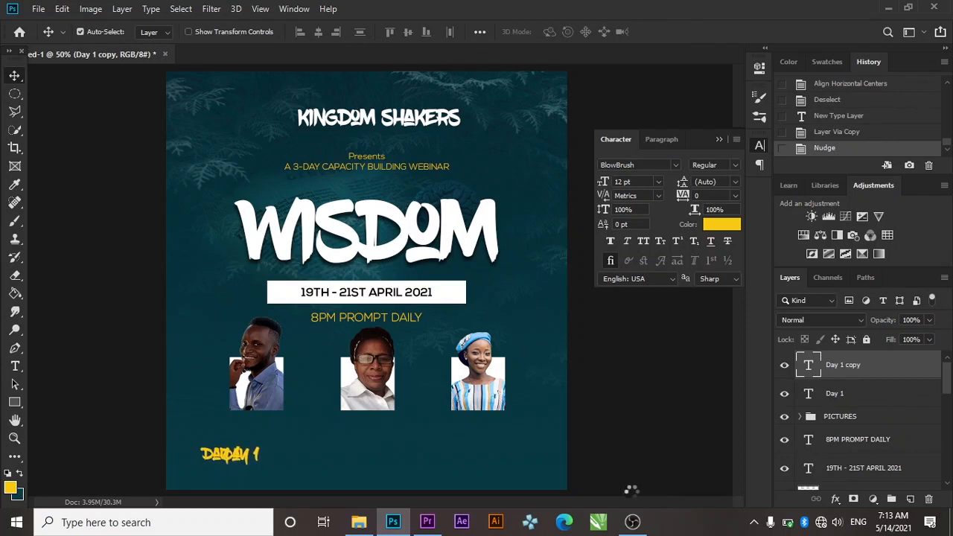
key("shift+Right")
key("shift+Right")
key("shift+Right")
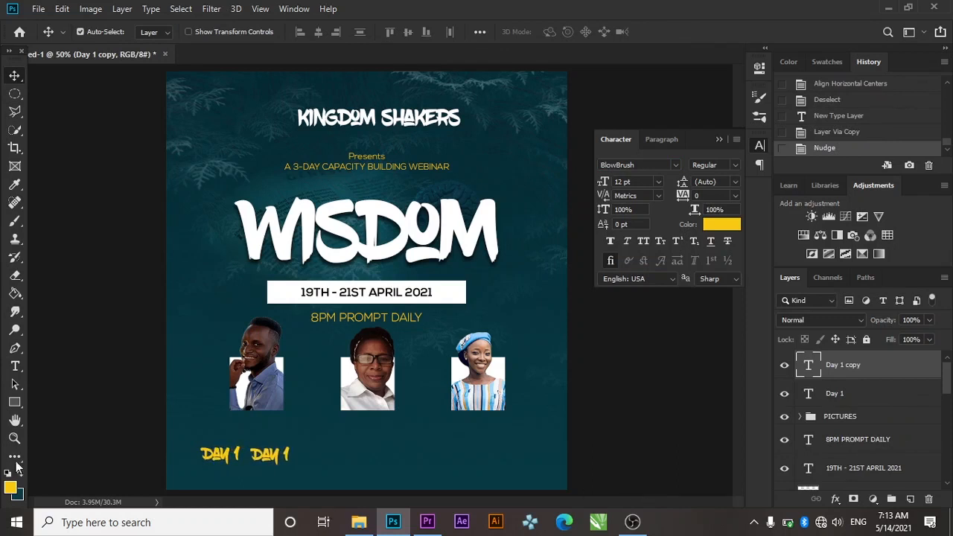
left_click(15, 365)
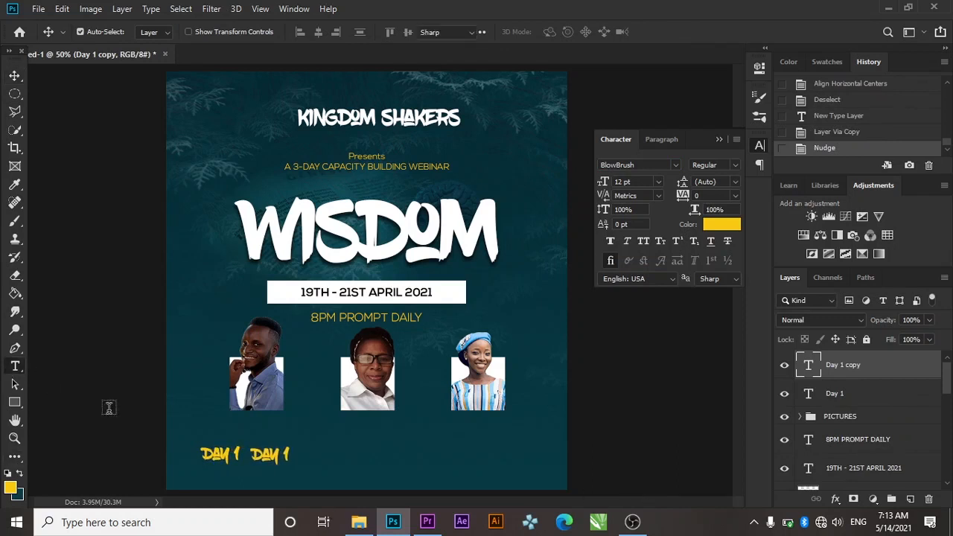
left_click(287, 456)
type("2")
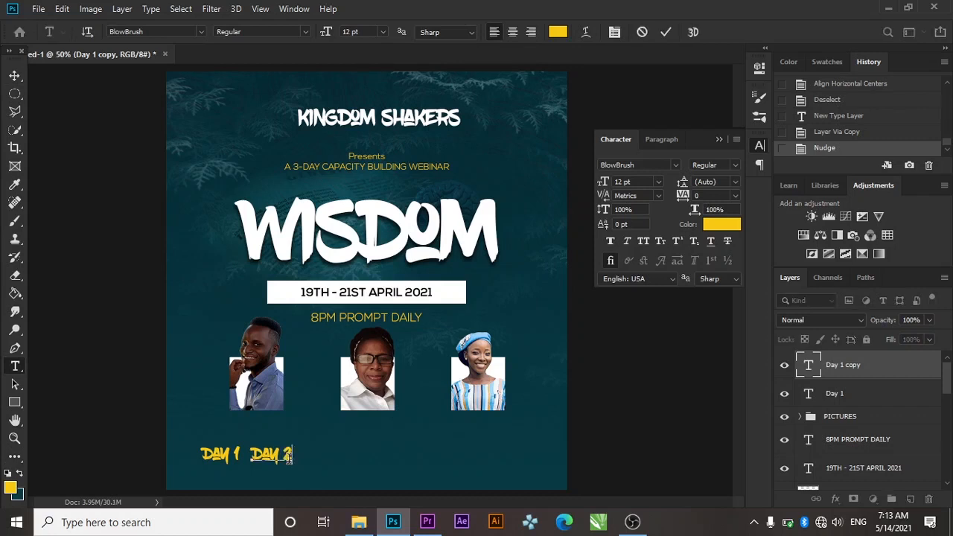
key("Return")
left_click(867, 408)
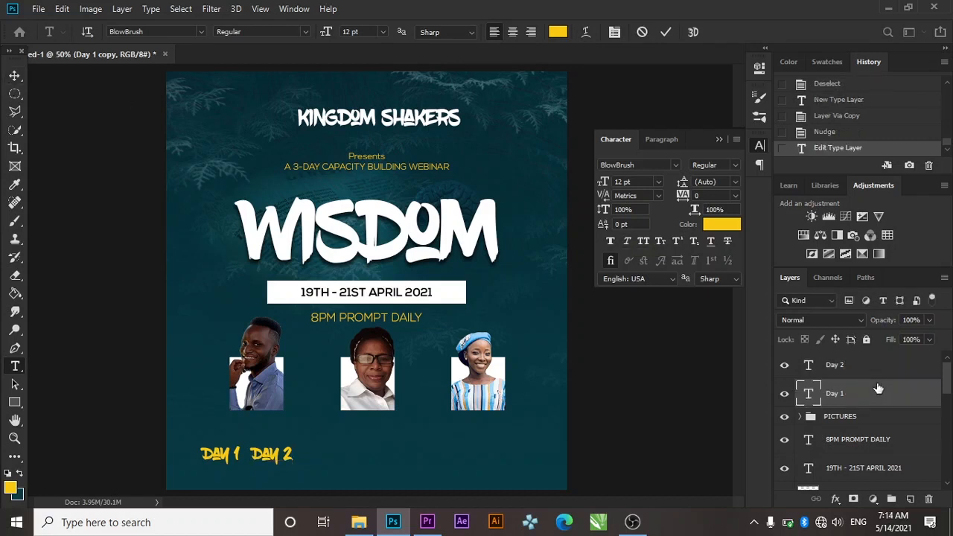
Duplicate the DAY 2 label, shift it further right, and change it to DAY 3
left_click(864, 372)
key("ctrl+j")
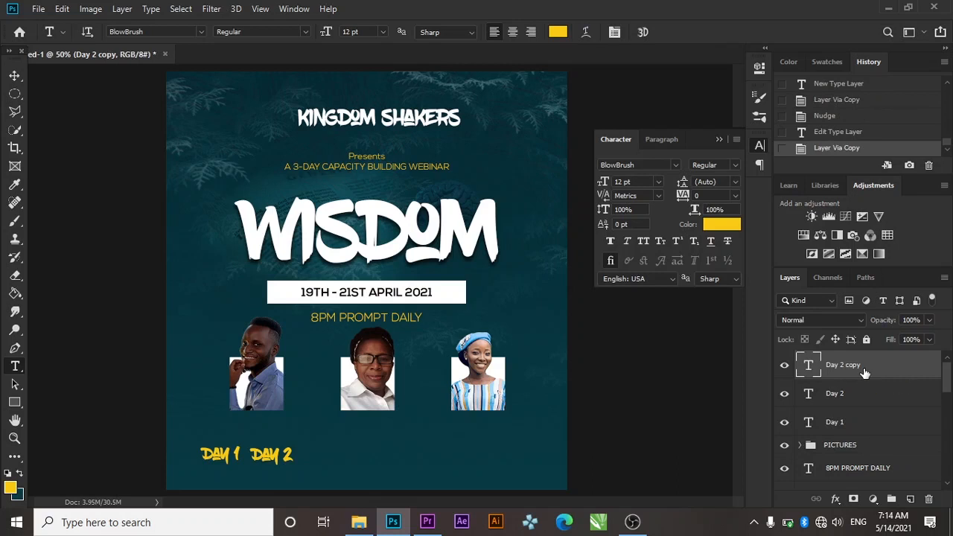
left_click(15, 76)
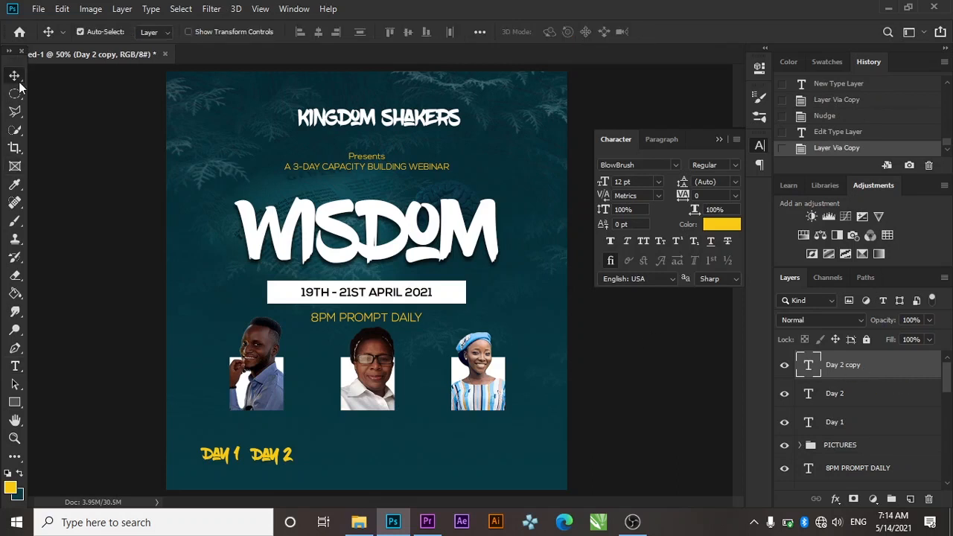
key("Right")
key("shift+Right")
key("shift+Right")
key("shift+Right")
key("shift+Right")
key("shift+Right")
key("shift+Right")
key("shift+Right")
key("shift+Right")
key("shift+Right")
key("shift+Right")
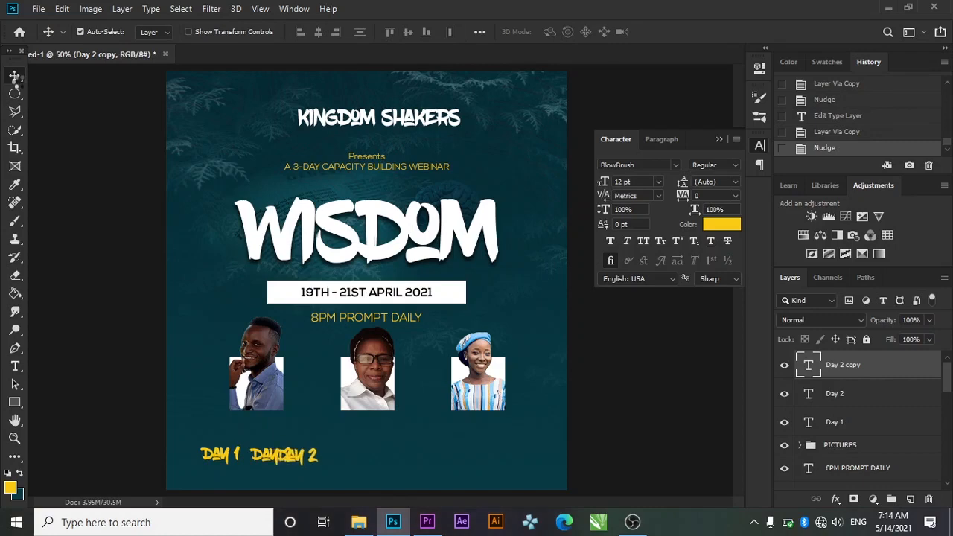
key("shift+Right")
key("shift+Right")
key("shift+Right")
key("shift+Right")
key("shift+Right")
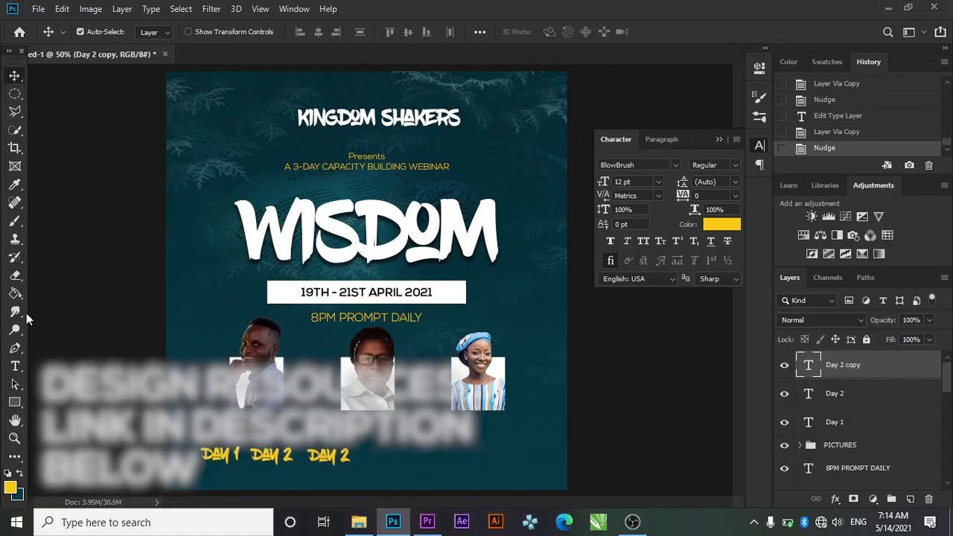
left_click(15, 366)
left_click(344, 454)
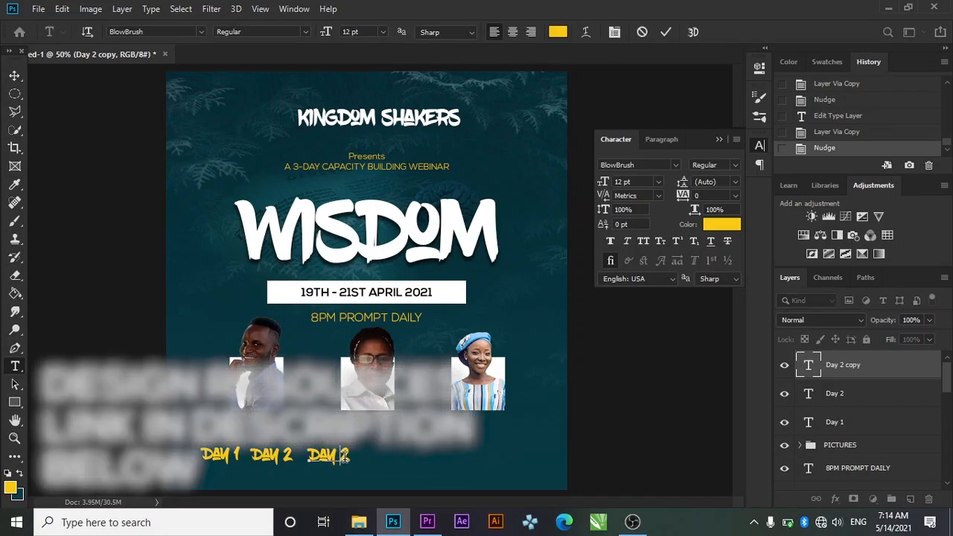
key("BackSpace")
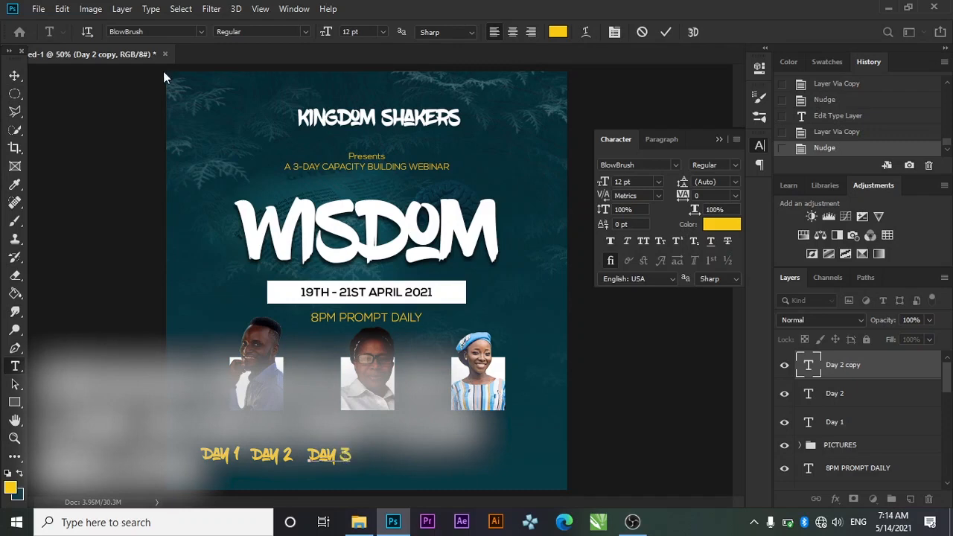
left_click(668, 32)
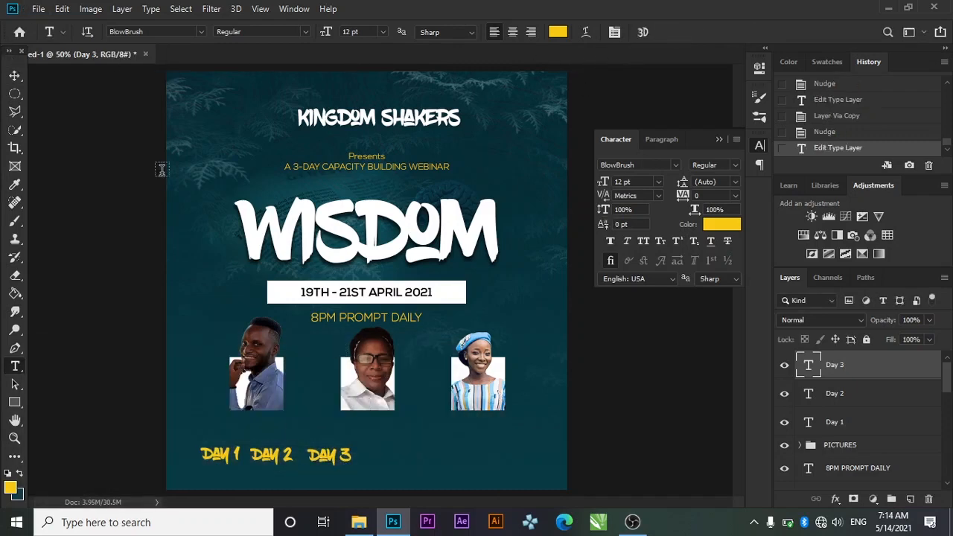
Drag DAY 3, DAY 2 and DAY 1 beneath the third, middle and first photos
left_click(14, 75)
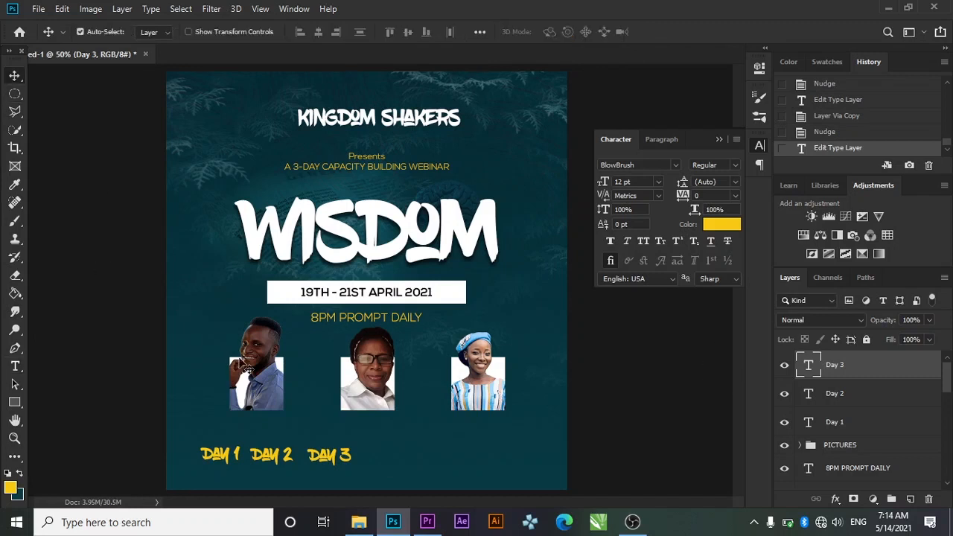
left_click_drag(323, 458, 476, 432)
left_click_drag(283, 456, 407, 431)
left_click_drag(212, 454, 238, 435)
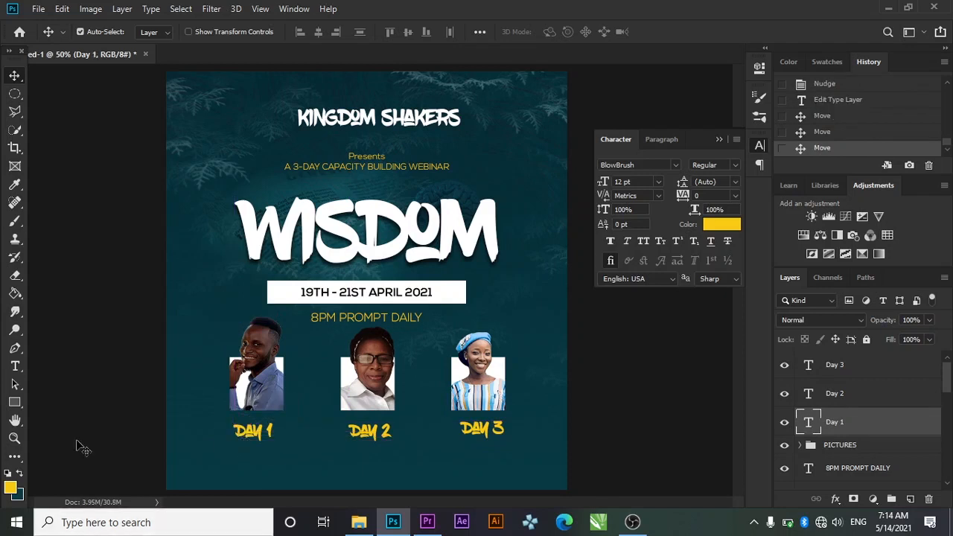
left_click(17, 369)
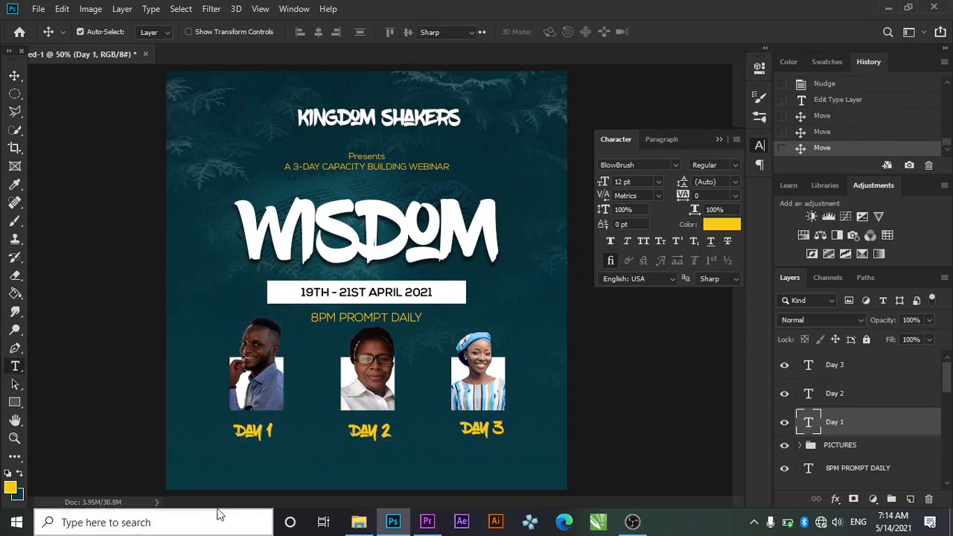
Start a text layer below DAY 1 in Nexa Bold and type the first speaker's name
left_click(192, 467)
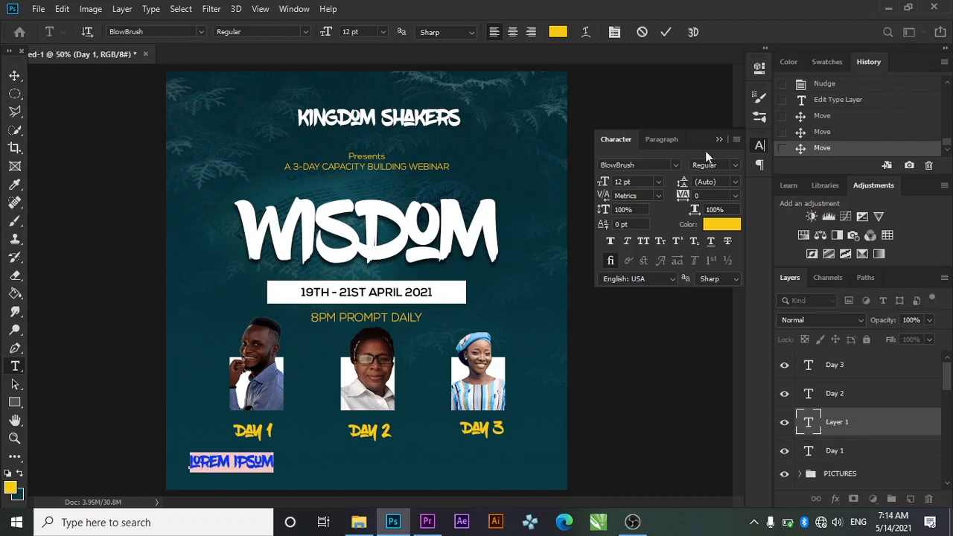
left_click(677, 160)
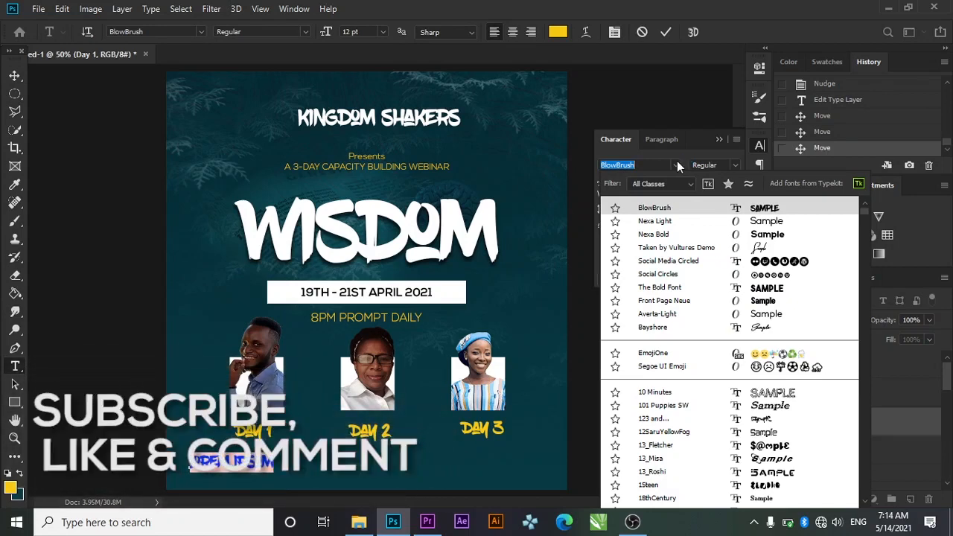
key("Down")
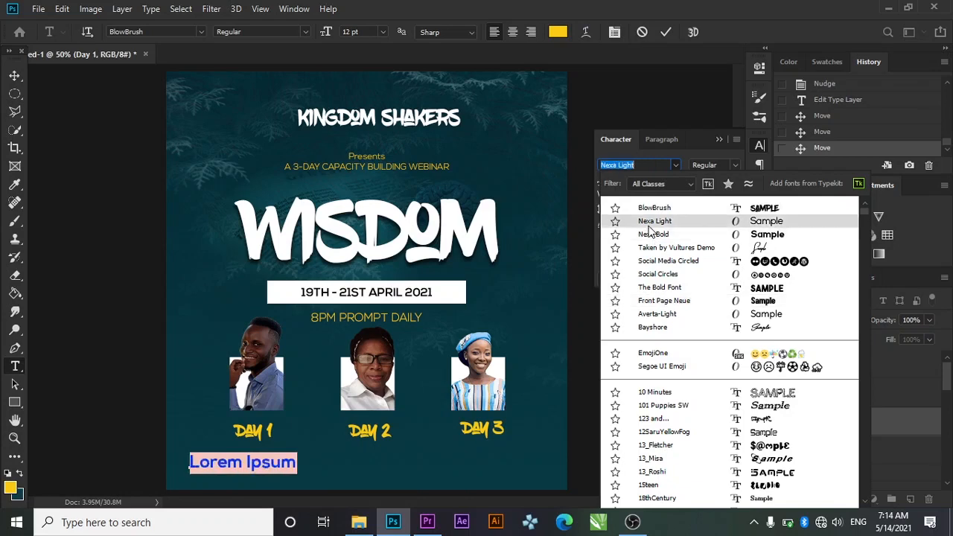
key("Down")
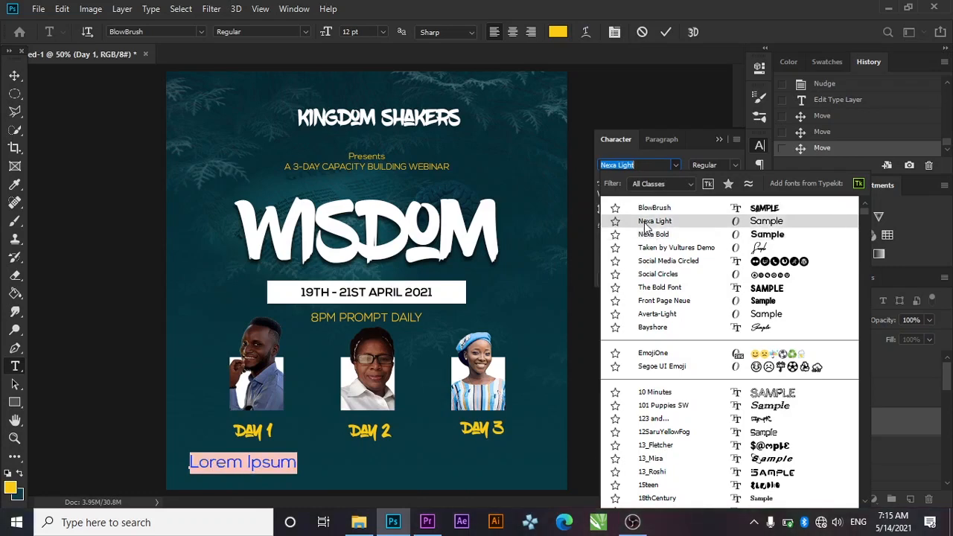
key("Down")
key("Down")
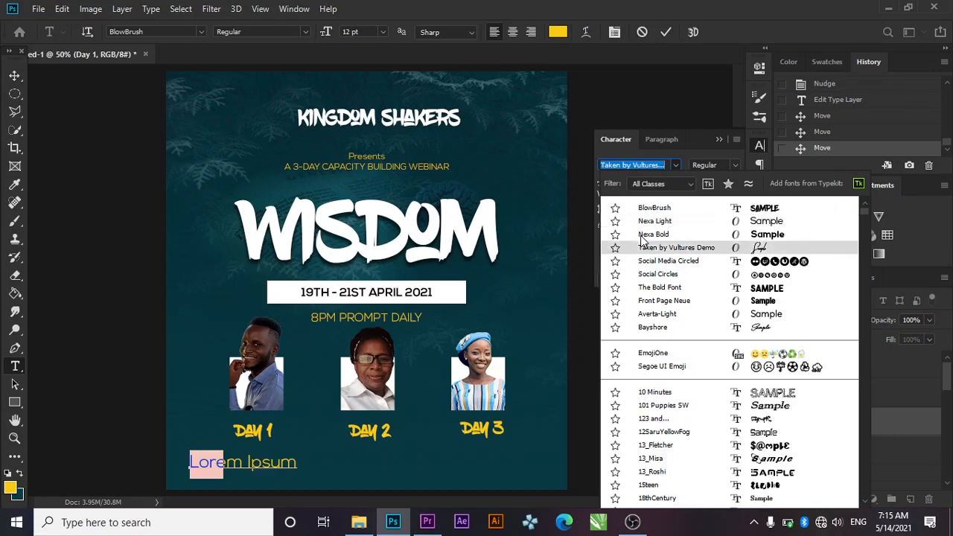
left_click(641, 235)
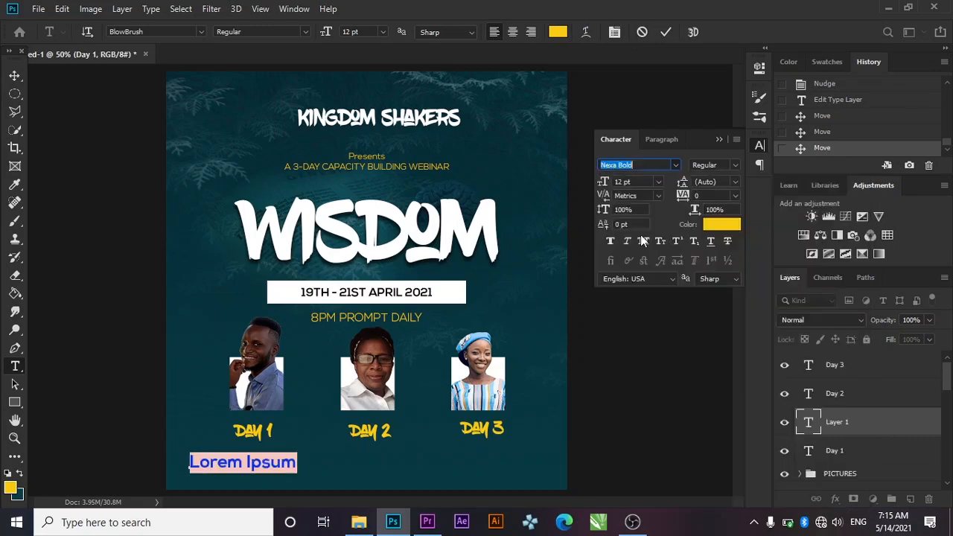
key("BackSpace")
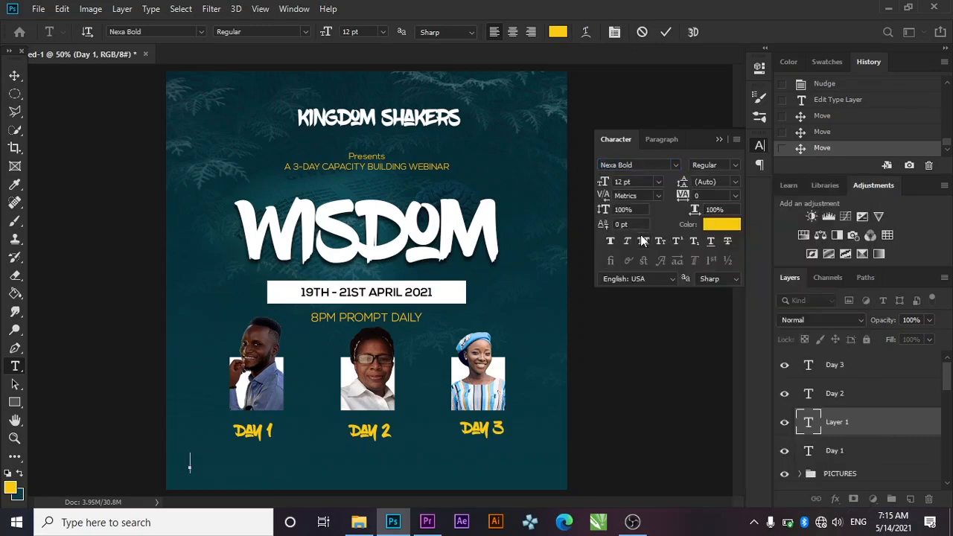
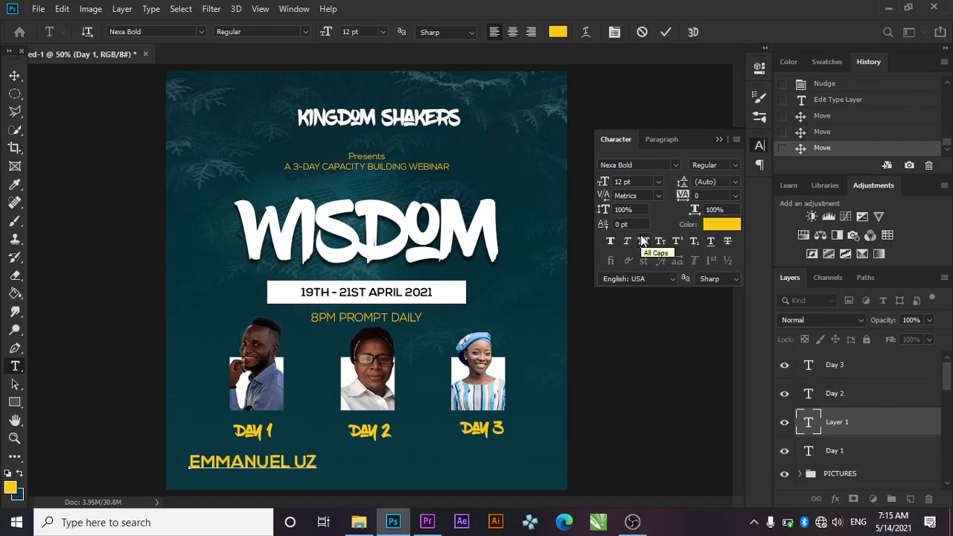
Make the name white at 6 pt and commit the text
key("ctrl+a")
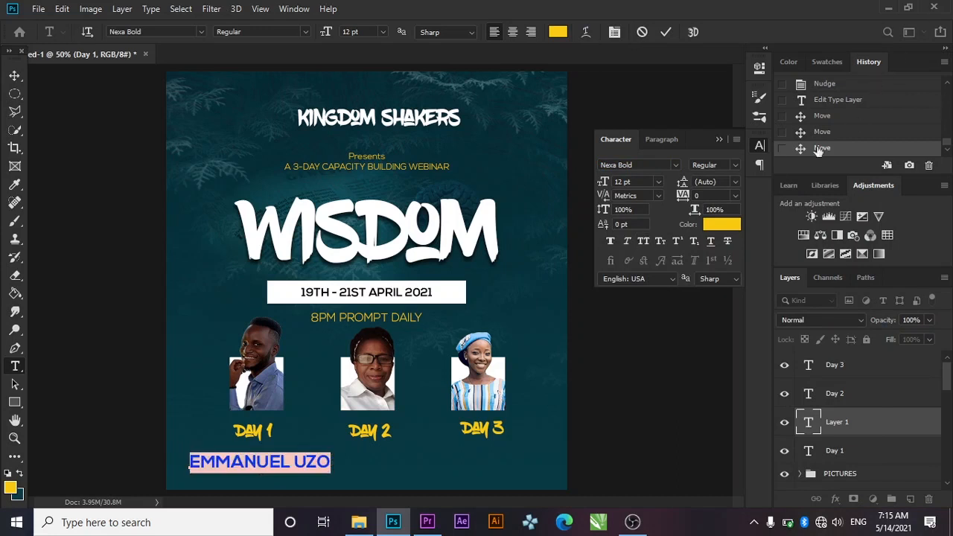
left_click(721, 224)
left_click(598, 285)
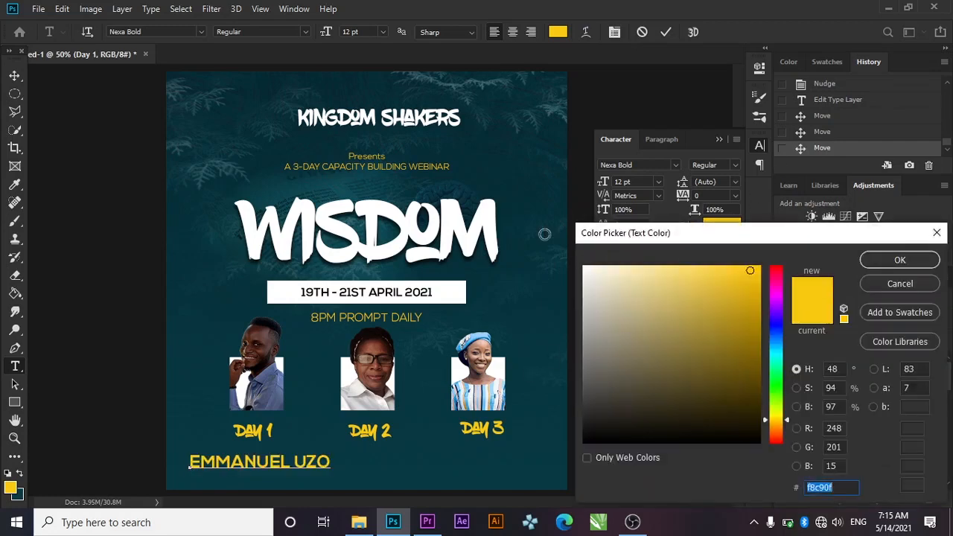
left_click_drag(598, 284, 570, 245)
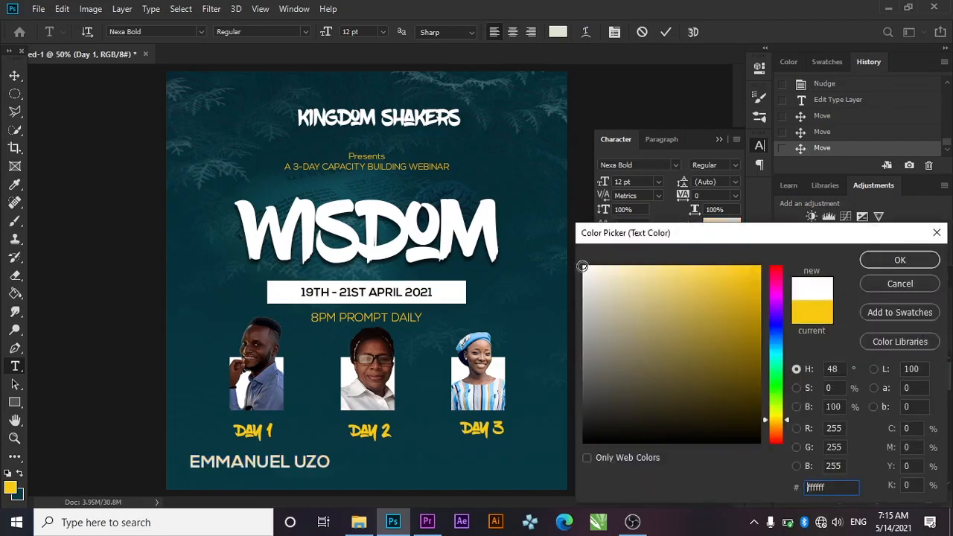
left_click(902, 261)
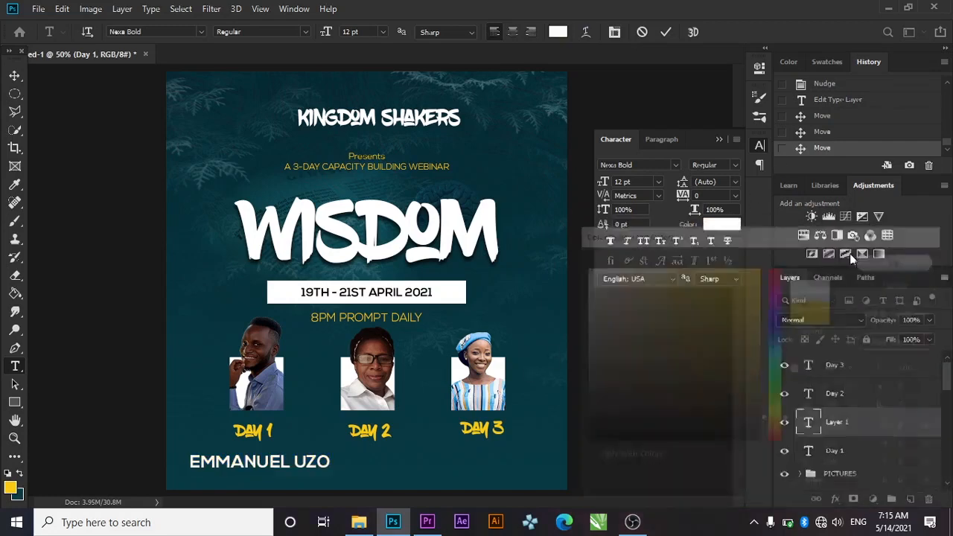
left_click(657, 186)
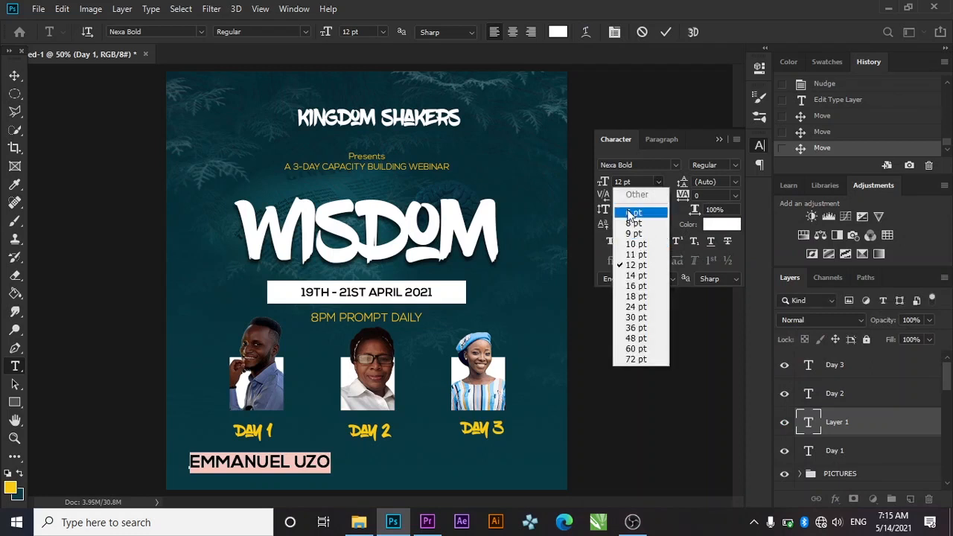
left_click(632, 213)
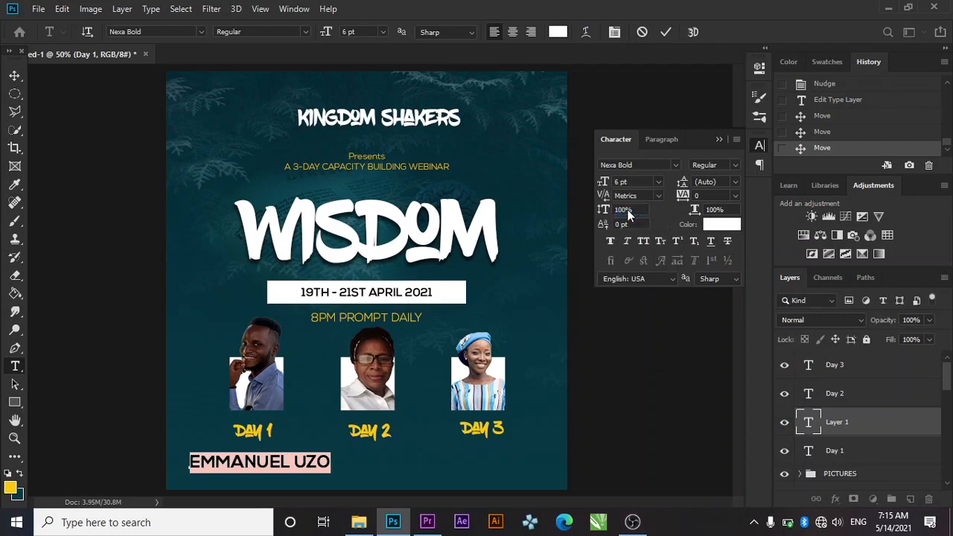
left_click(14, 75)
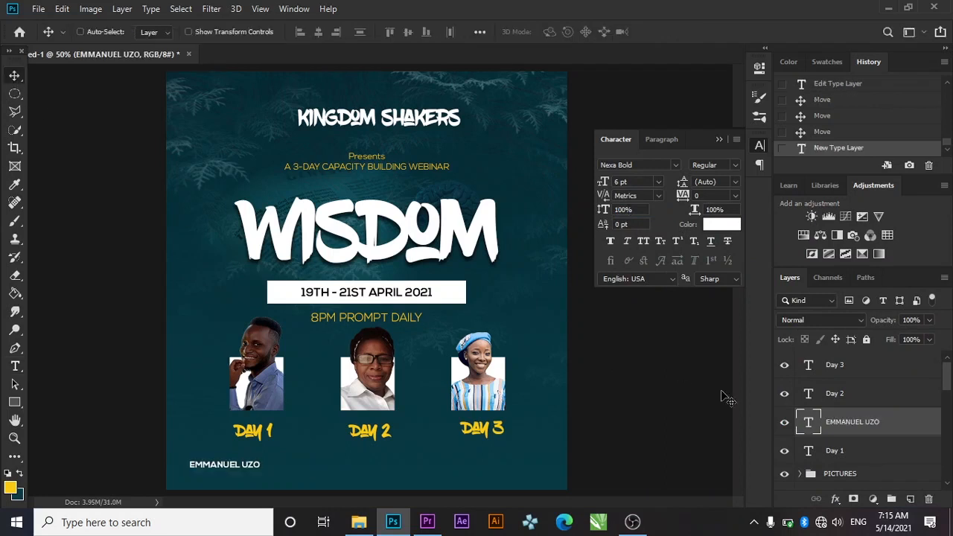
Duplicate the name layer, shift it right, and replace it with the second speaker's name
key("ctrl+j")
key("shift+Right")
key("shift+Right")
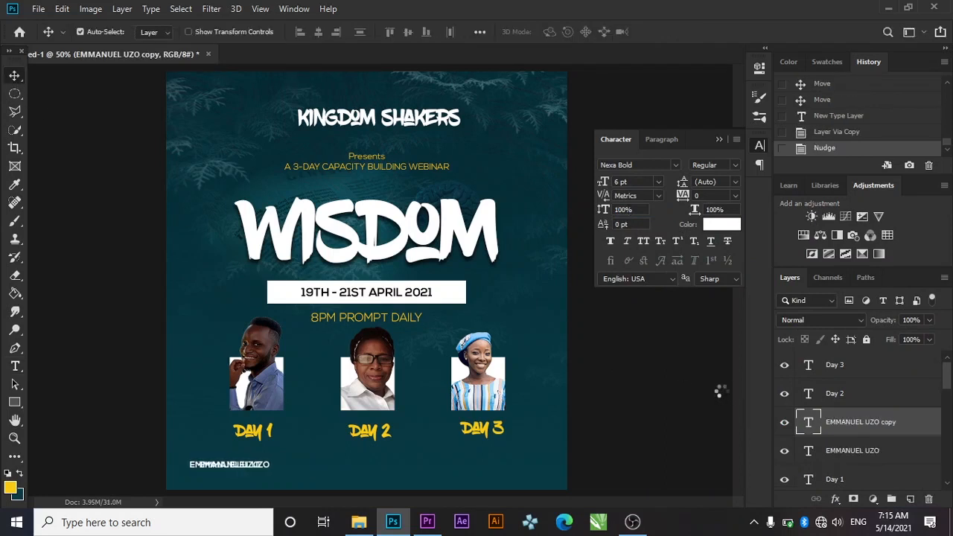
key("shift+Right")
key("shift+Right")
key("shift+Right")
key("shift+Right")
key("shift+Right")
key("shift+Right")
key("shift+Right")
key("shift+Right")
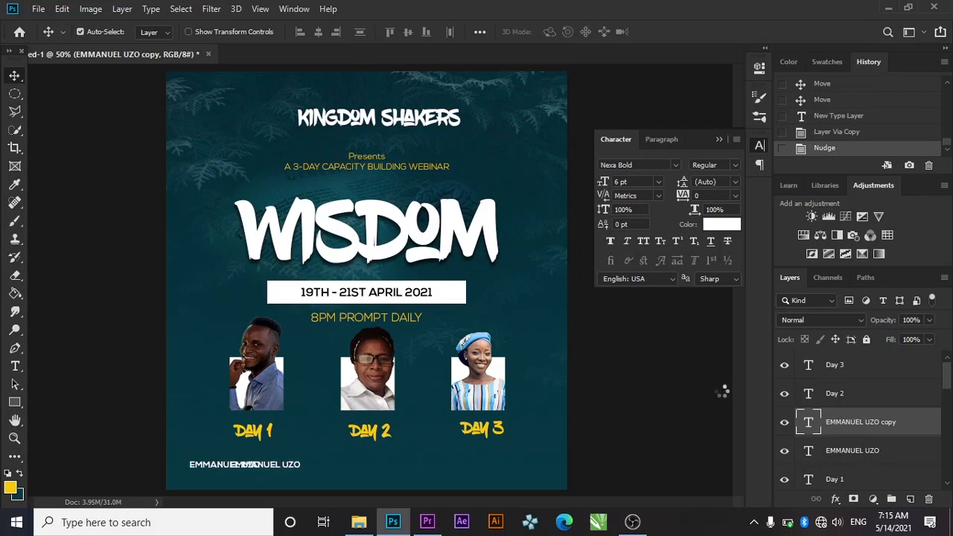
key("shift+Right")
key("shift+Right")
key("shift+Right")
key("shift+Right")
key("shift+Right")
key("shift+Right")
key("shift+Right")
key("shift+Right")
key("shift+Right")
key("shift+Right")
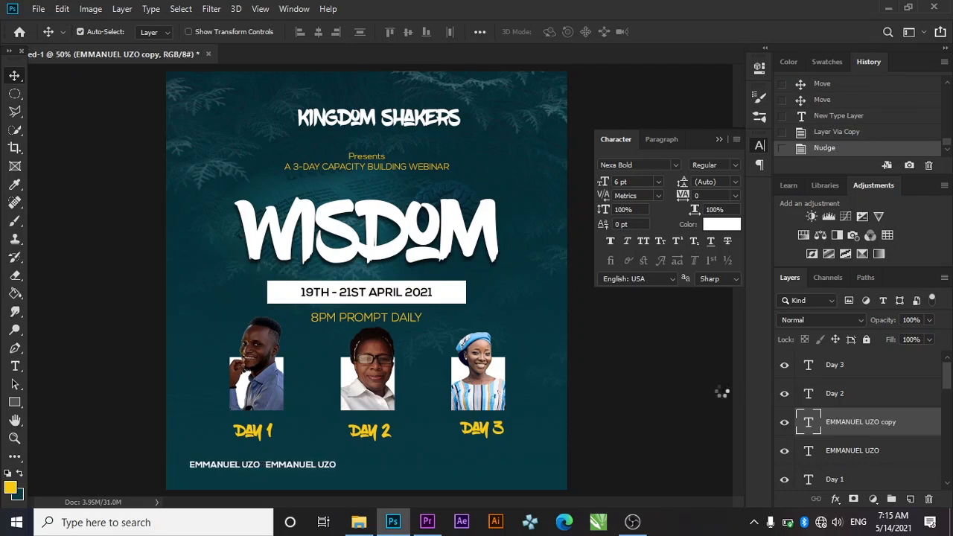
key("shift+Right")
key("shift+Right")
key("shift+Right")
key("shift+Right")
key("shift+Right")
key("shift+Right")
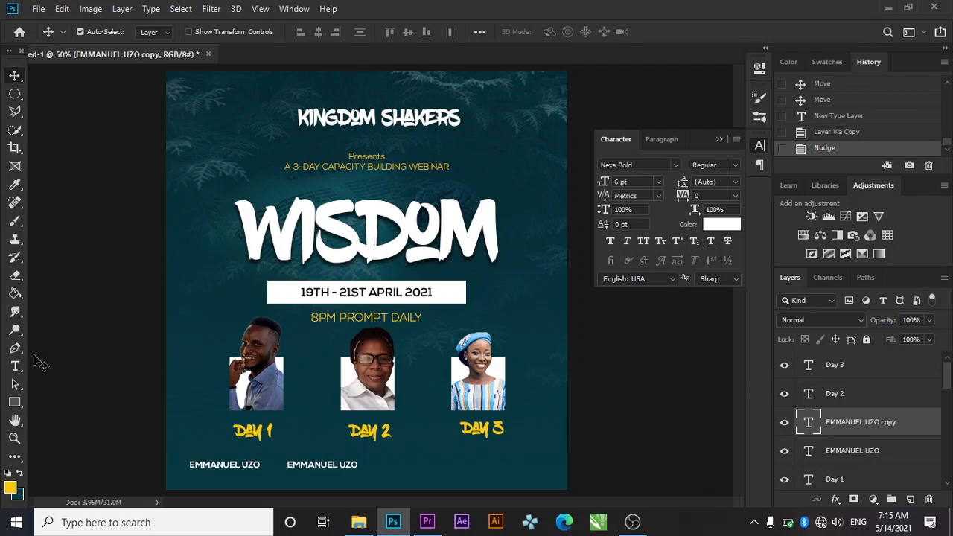
left_click(17, 368)
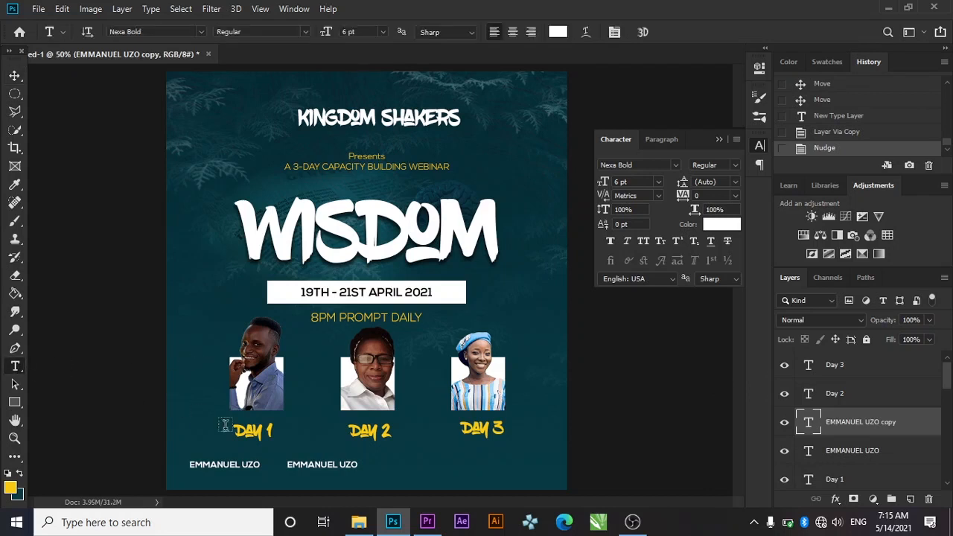
left_click(316, 466)
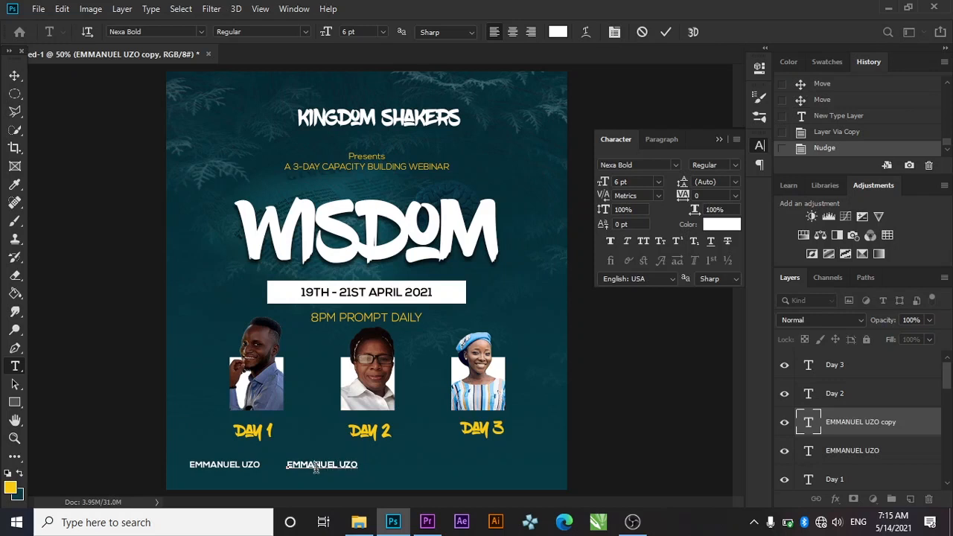
key("ctrl+a")
key("BackSpace")
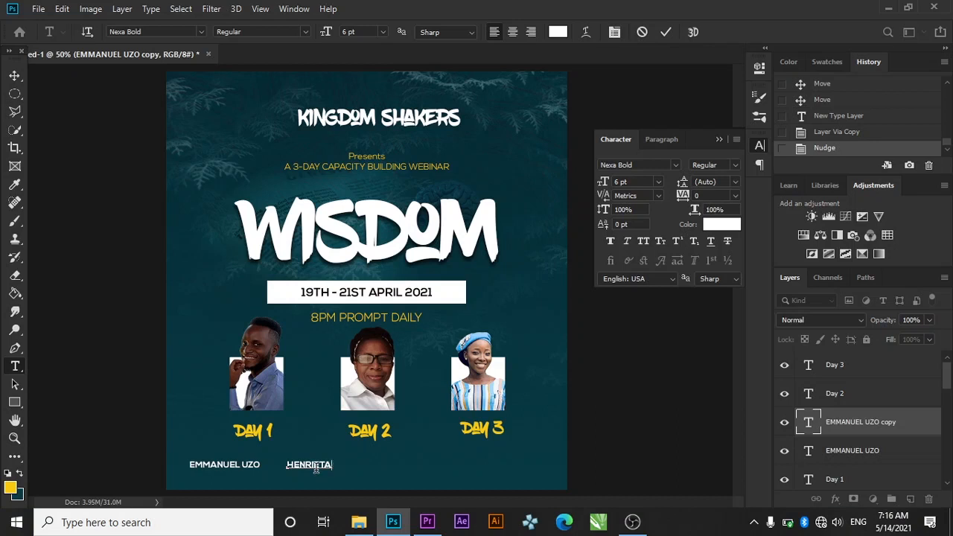
type("ENIOLA")
left_click(666, 33)
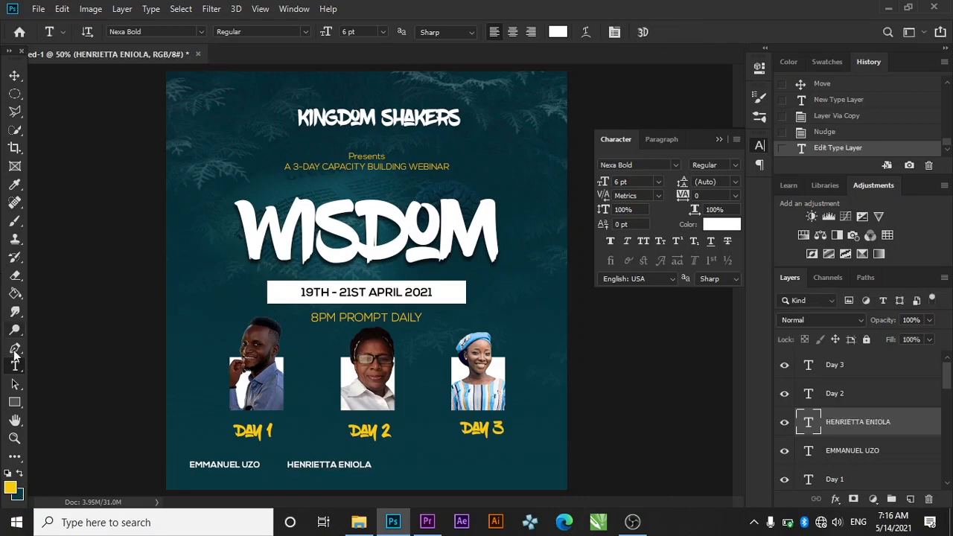
Add a third text layer with the third speaker's name, correcting its spelling
left_click(410, 464)
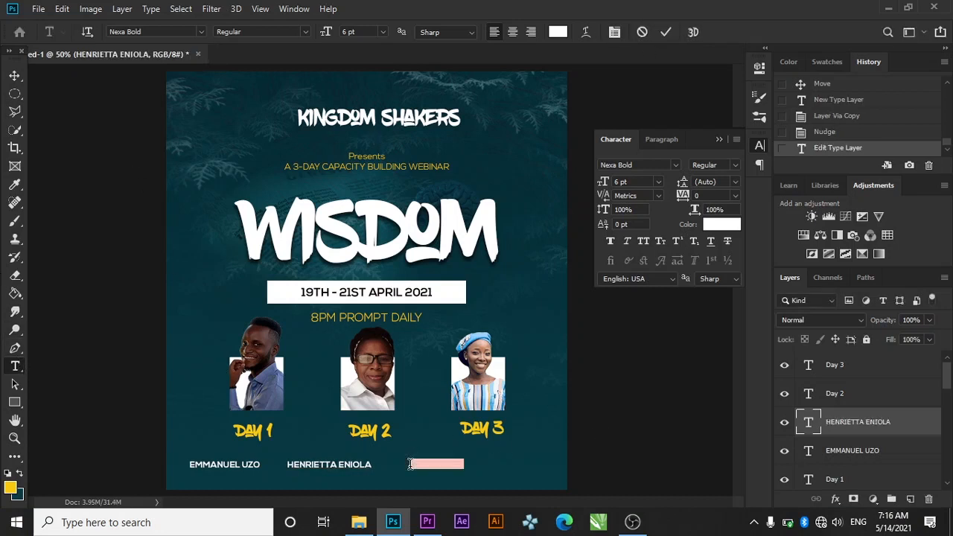
key("BackSpace")
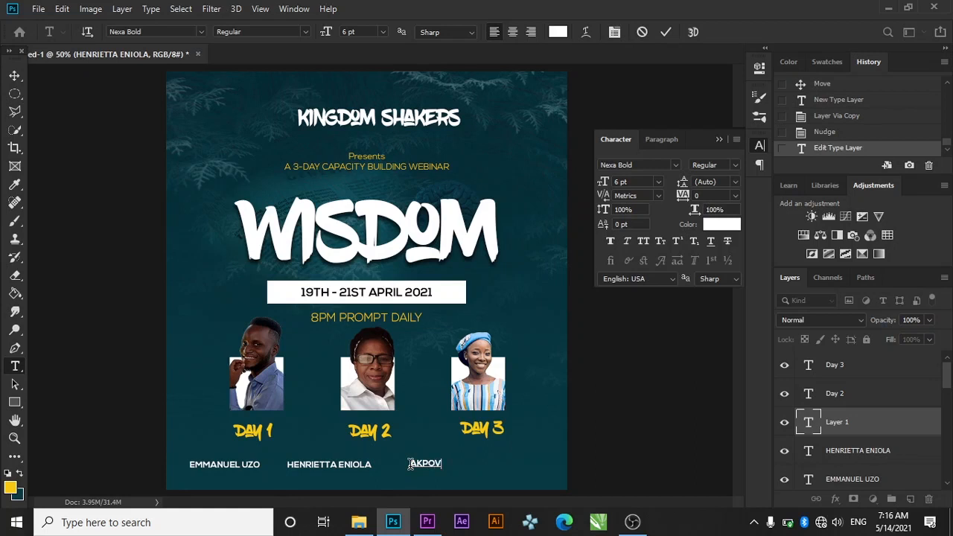
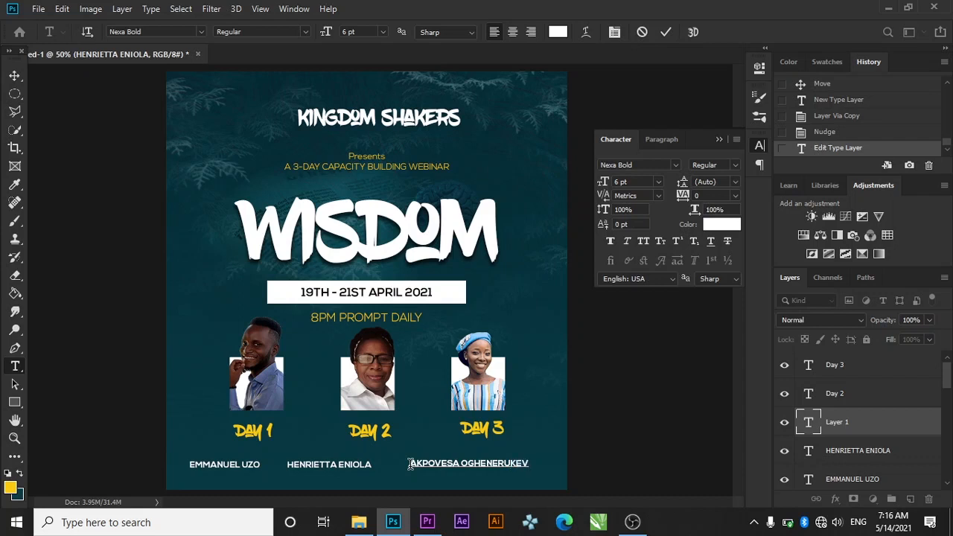
left_click(663, 34)
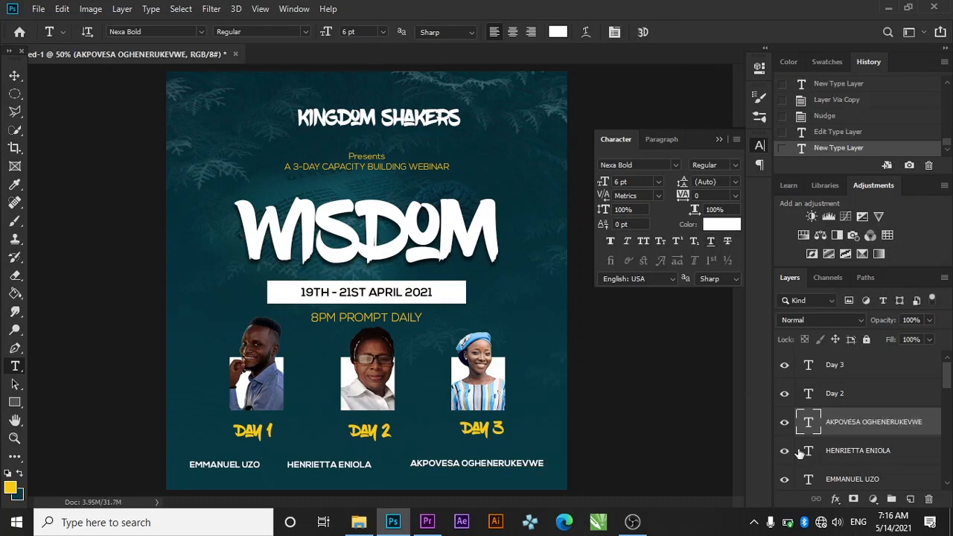
Move the third speaker's name under DAY 3 and nudge the second name right
left_click(13, 75)
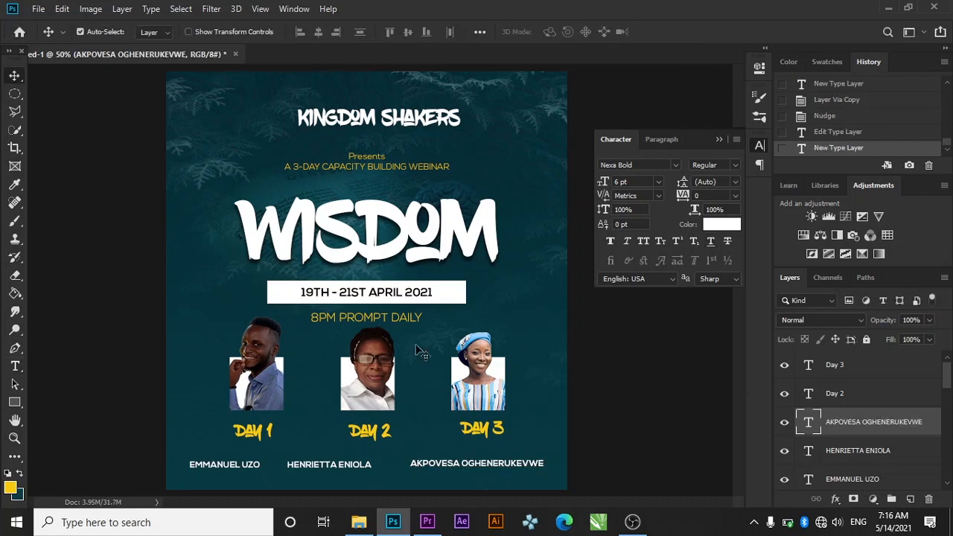
left_click_drag(474, 469, 495, 455)
left_click(873, 460)
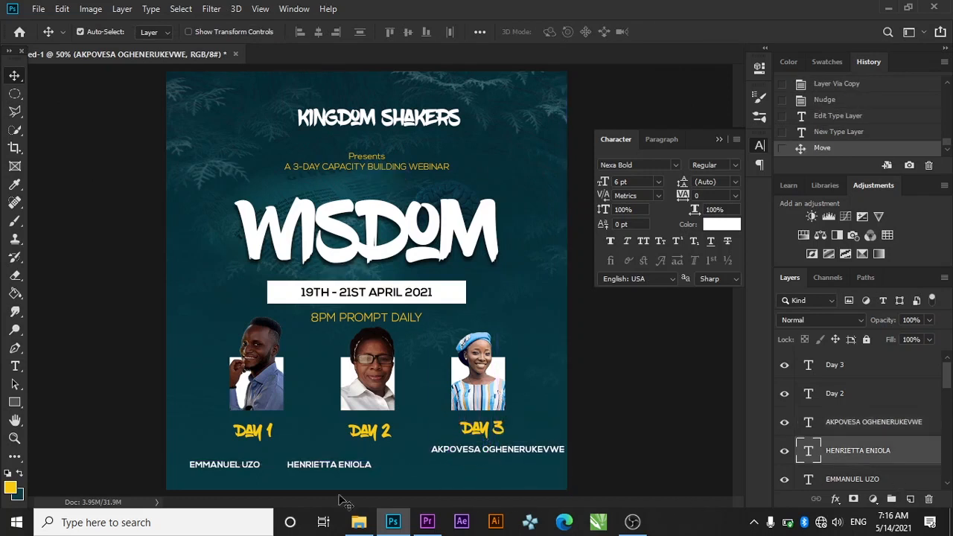
left_click_drag(316, 468, 346, 463)
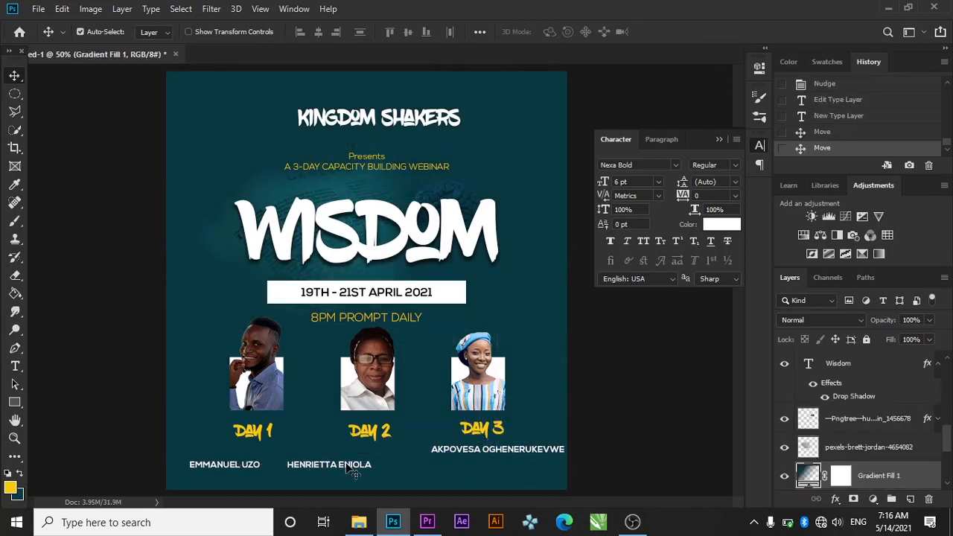
key("ctrl+z")
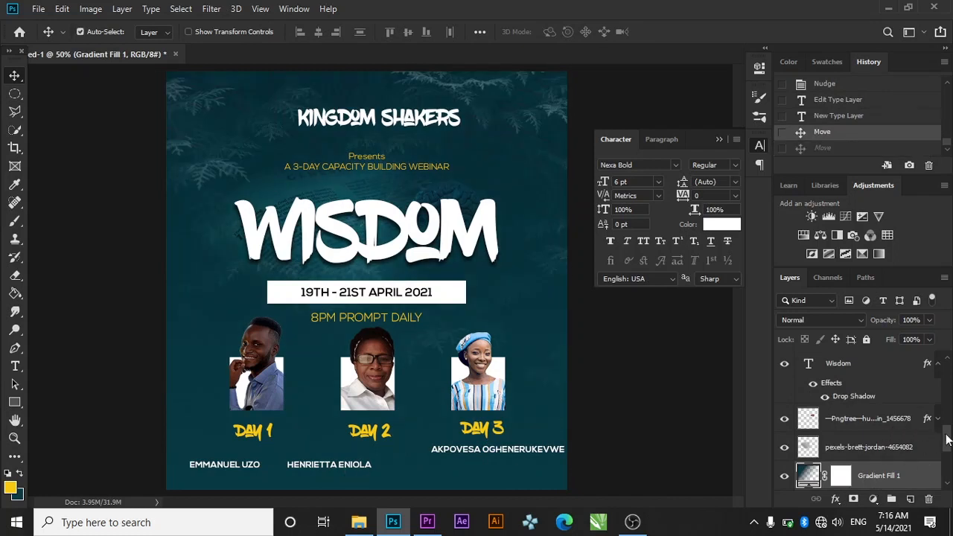
left_click_drag(947, 440, 948, 369)
left_click(888, 460)
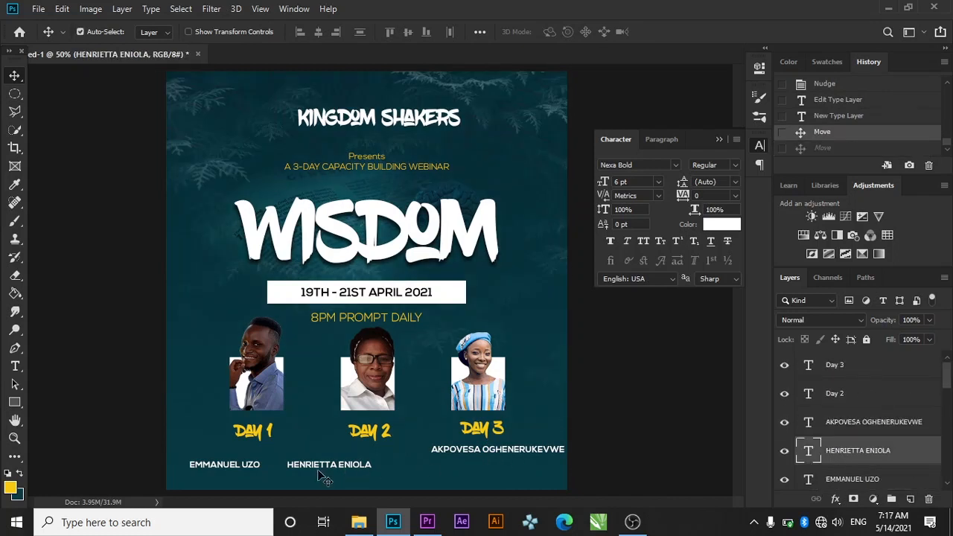
left_click_drag(320, 467, 330, 459)
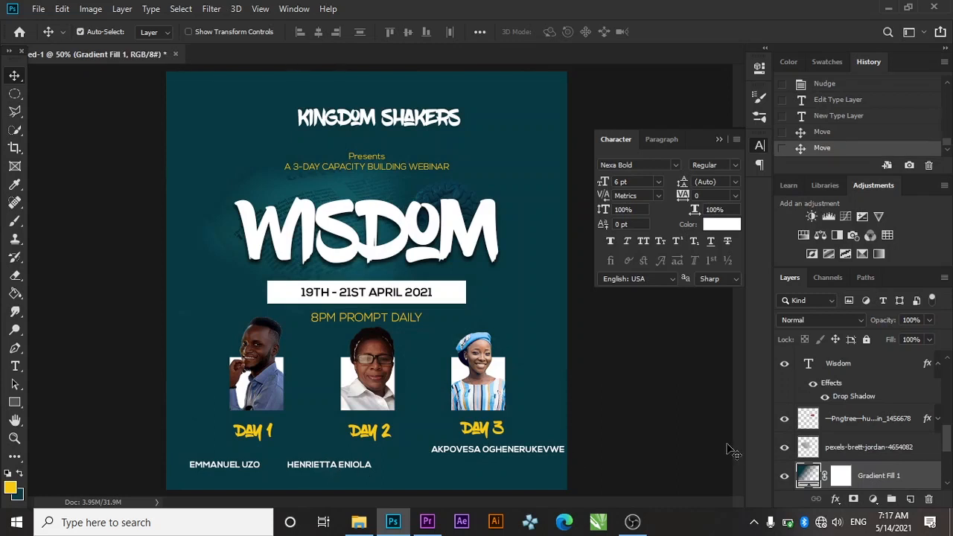
key("ctrl+z")
left_click_drag(946, 447, 934, 383)
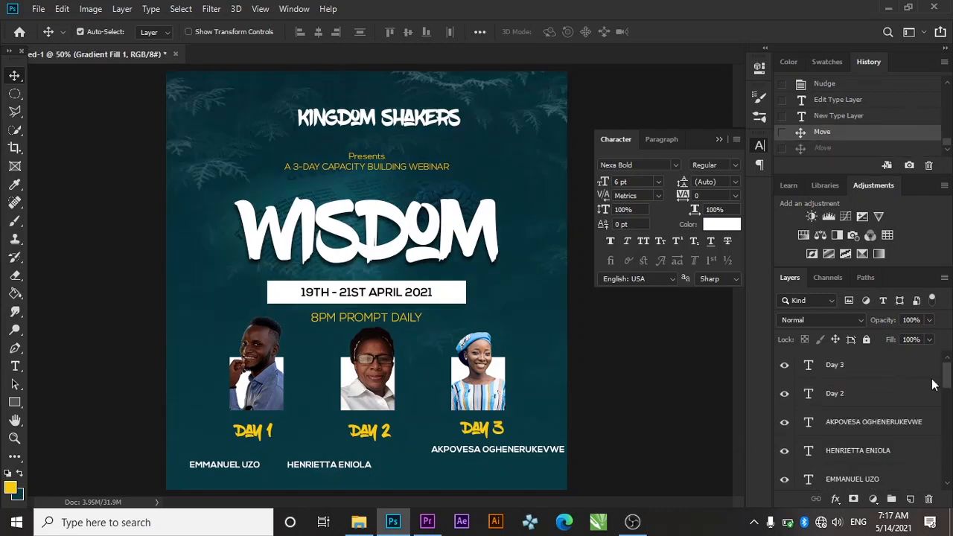
left_click(879, 459)
key("Right")
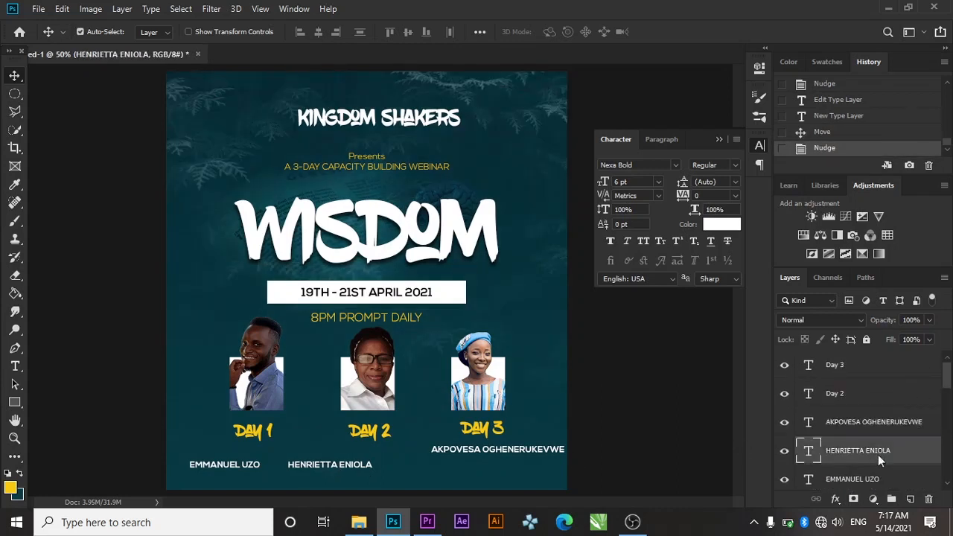
key("shift+Right")
key("shift+Right")
key("shift+Right")
key("shift+Right")
Move the second speaker's name under DAY 2 and centre it horizontally on the canvas
key("ctrl+t")
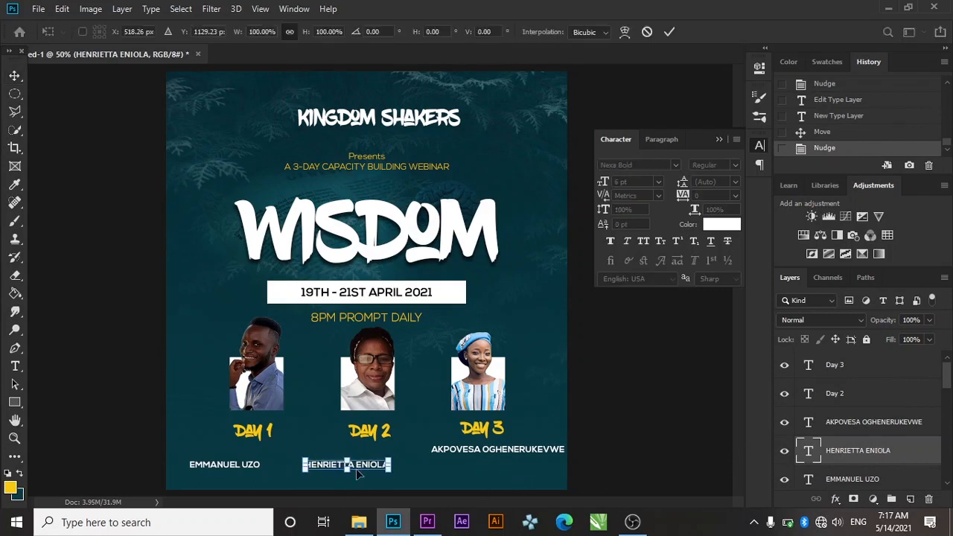
left_click_drag(357, 470, 380, 454)
key("Return")
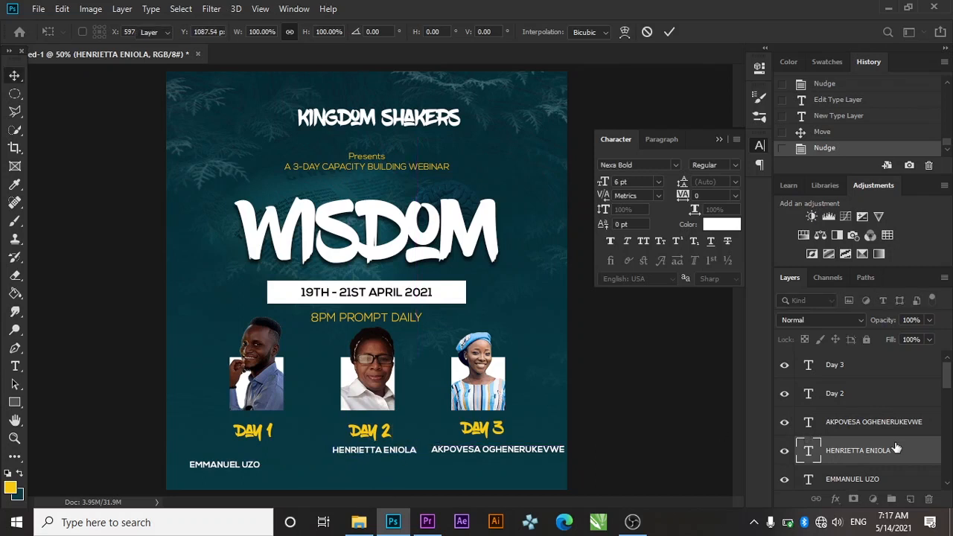
key("ctrl+a")
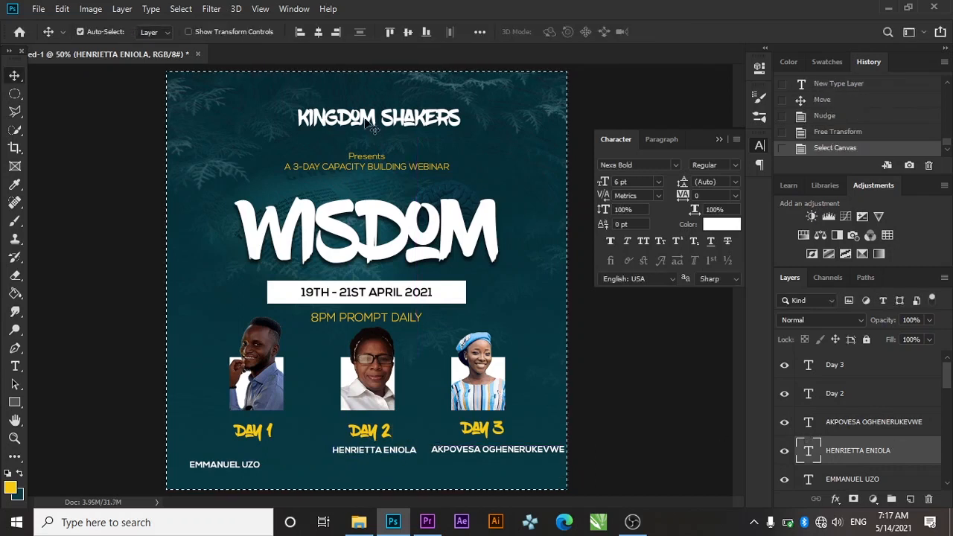
left_click(318, 35)
key("ctrl+d")
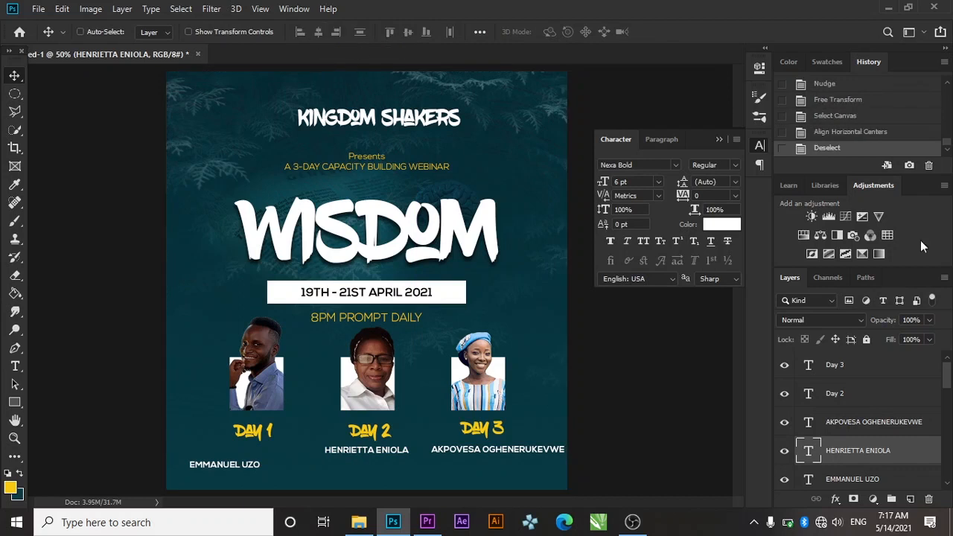
Move the first speaker's name up under DAY 1 with Free Transform
left_click(868, 483)
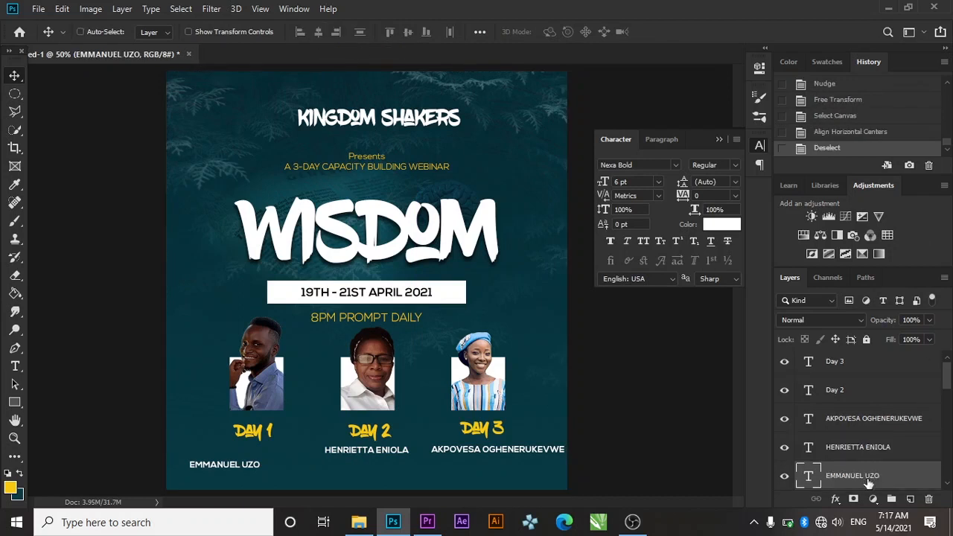
key("ctrl+t")
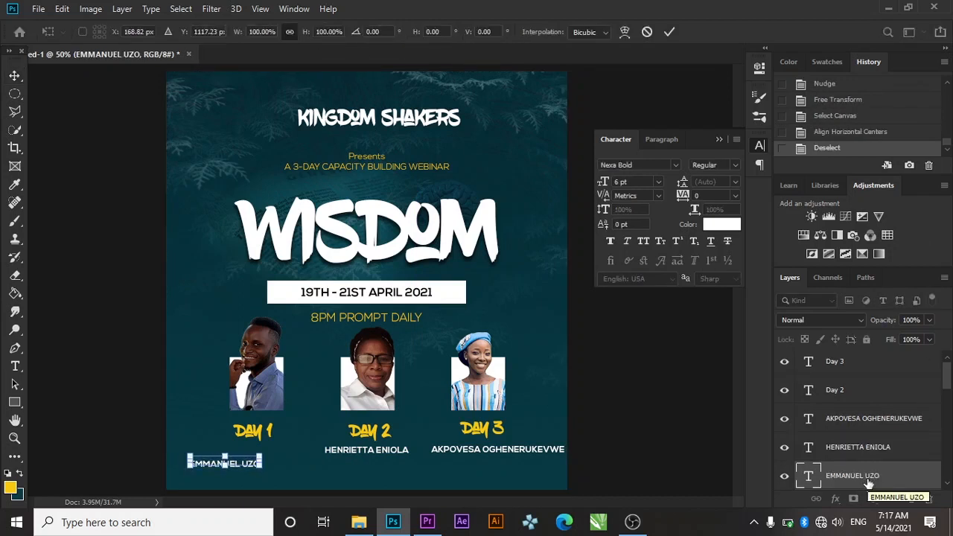
key("Up")
key("Up")
key("Up")
key("Up")
key("Up")
key("Up")
key("Up")
key("Up")
key("Up")
key("Up")
key("Up")
key("Up")
key("Up")
key("Up")
key("Up")
key("Up")
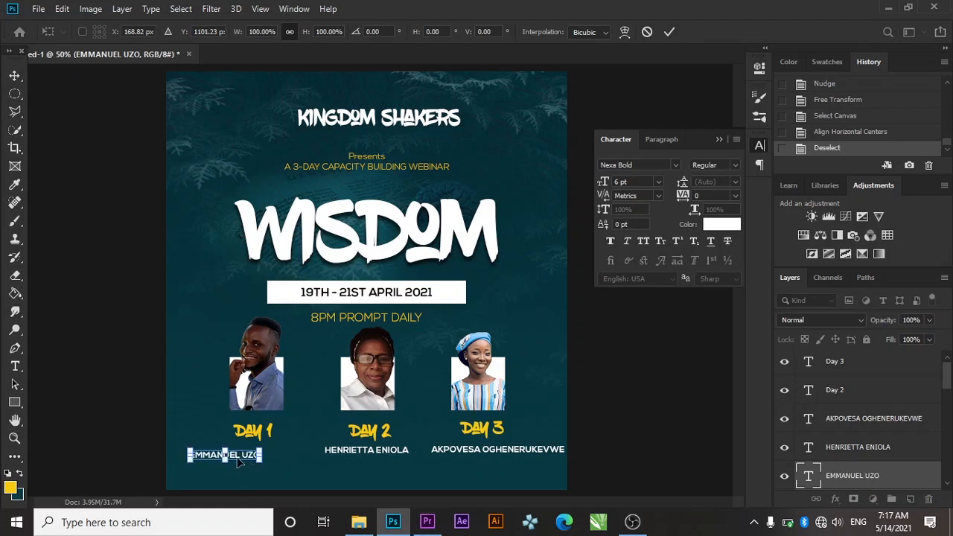
left_click_drag(238, 462, 269, 456)
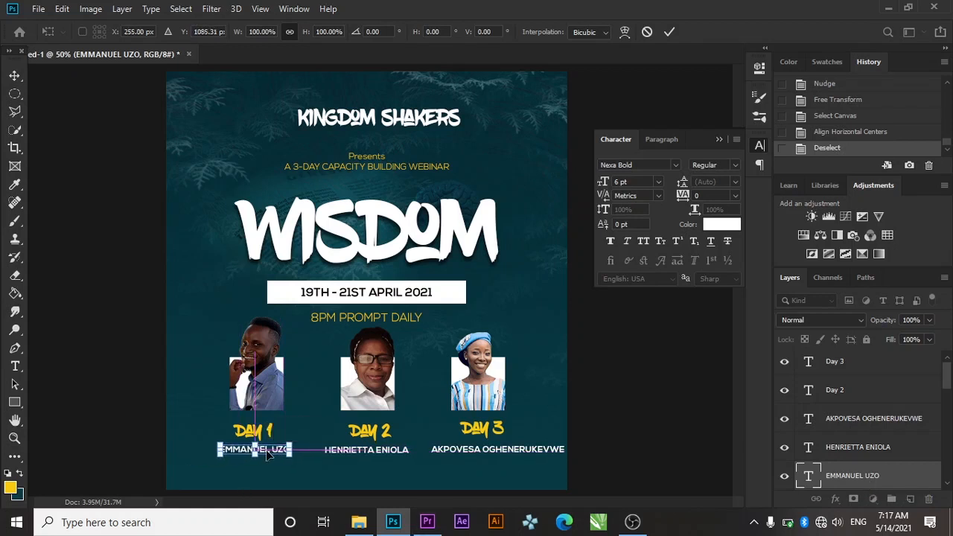
left_click(674, 32)
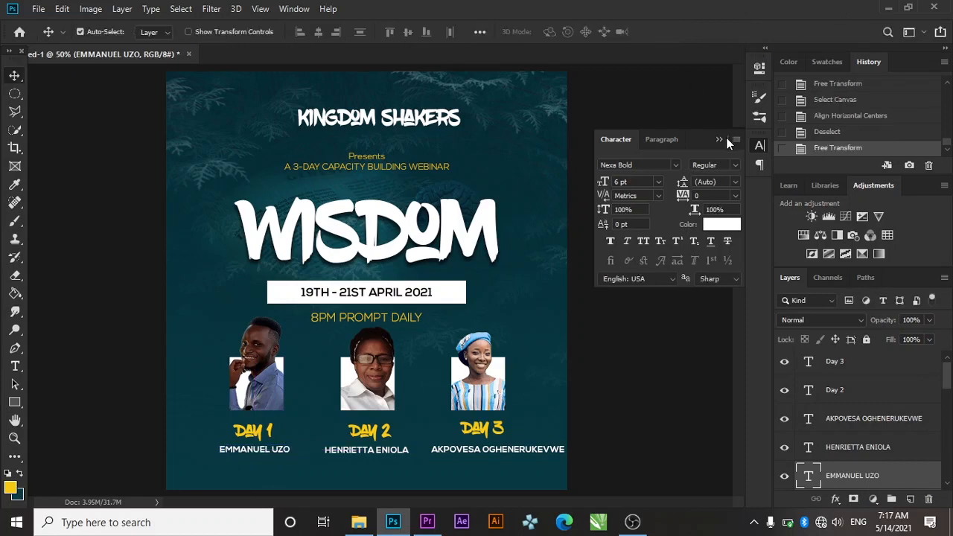
Collapse the character settings panel, select the Day 3 layer, then deselect all layers
left_click(721, 139)
scroll(905, 384, "up", 1)
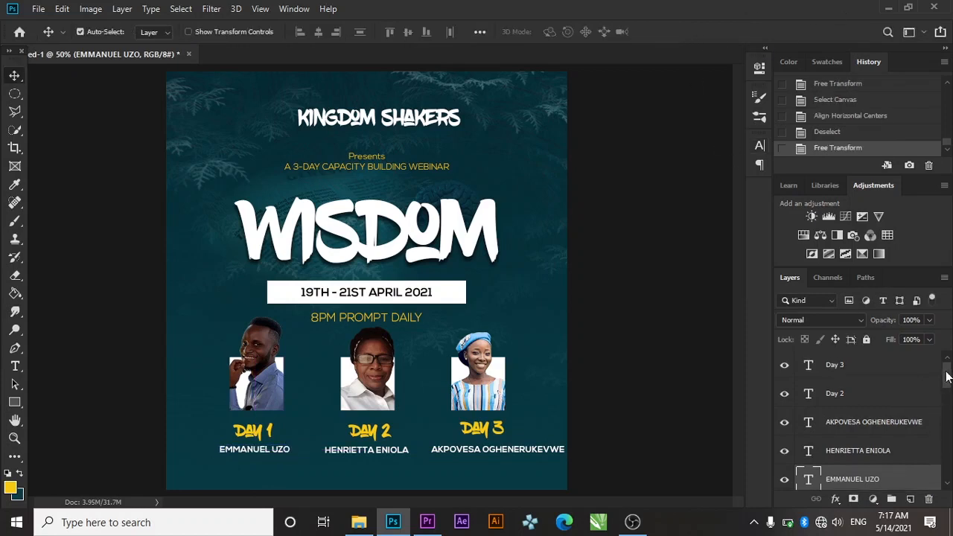
left_click(895, 367)
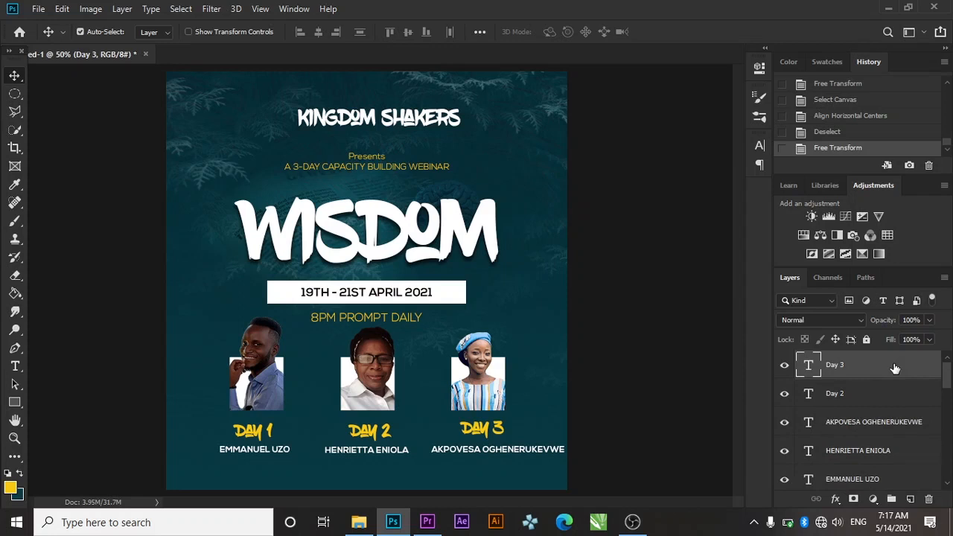
key("ctrl")
left_click(117, 211)
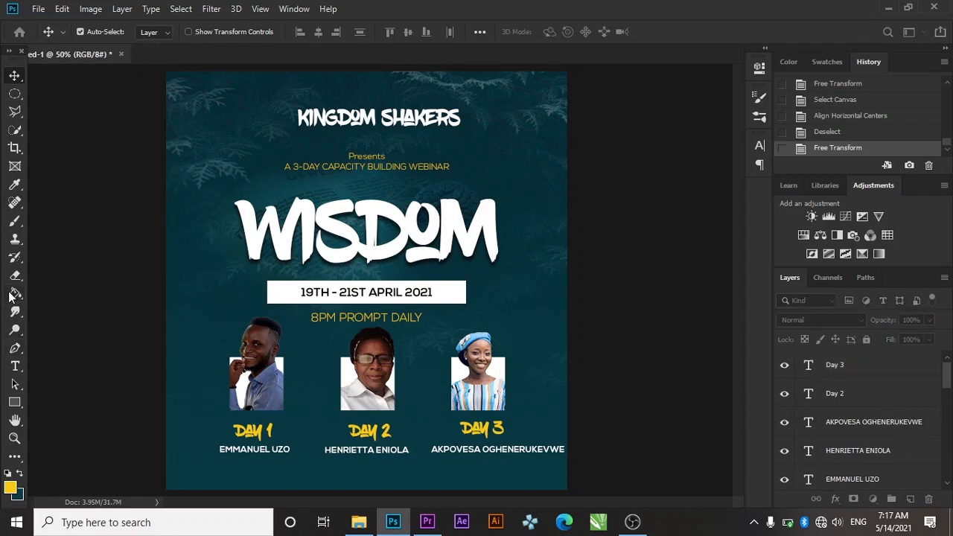
key("b")
key("ctrl+n")
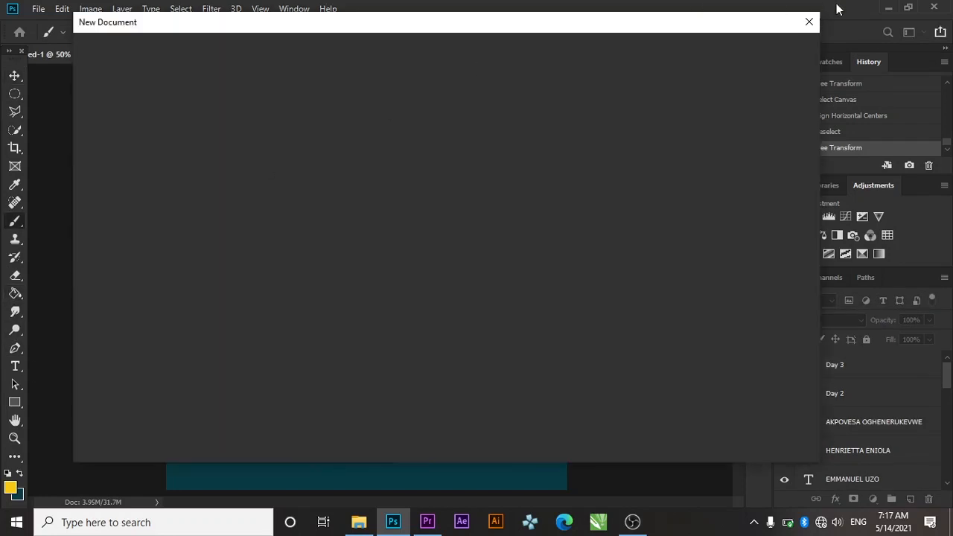
Close the blank new document and create Layer 1 above the Day 3 layer
left_click(810, 23)
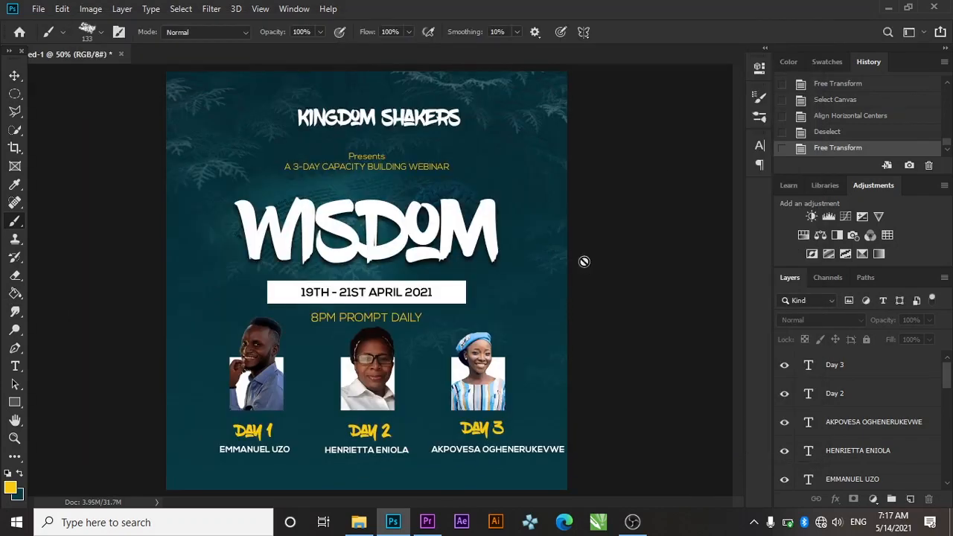
left_click(893, 363)
key("ctrl+shift+n")
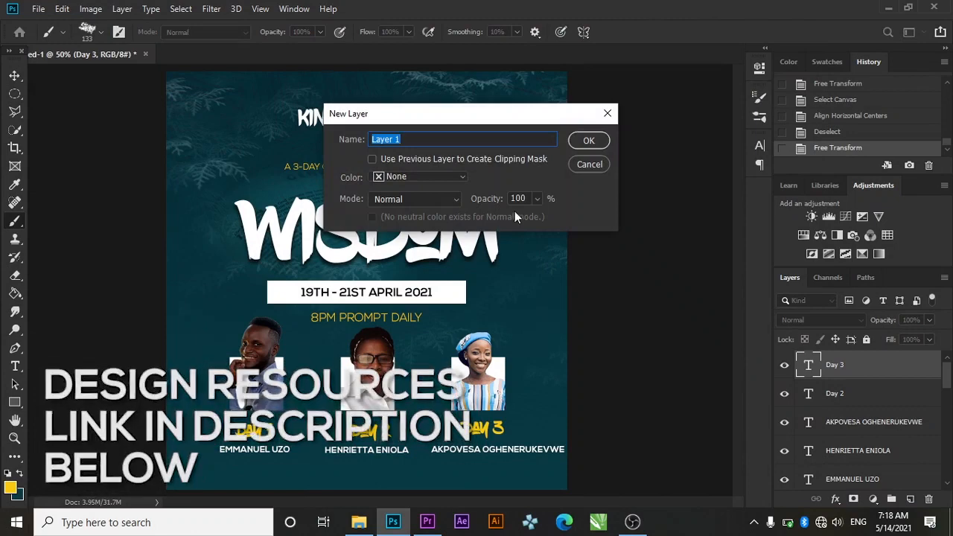
left_click(574, 145)
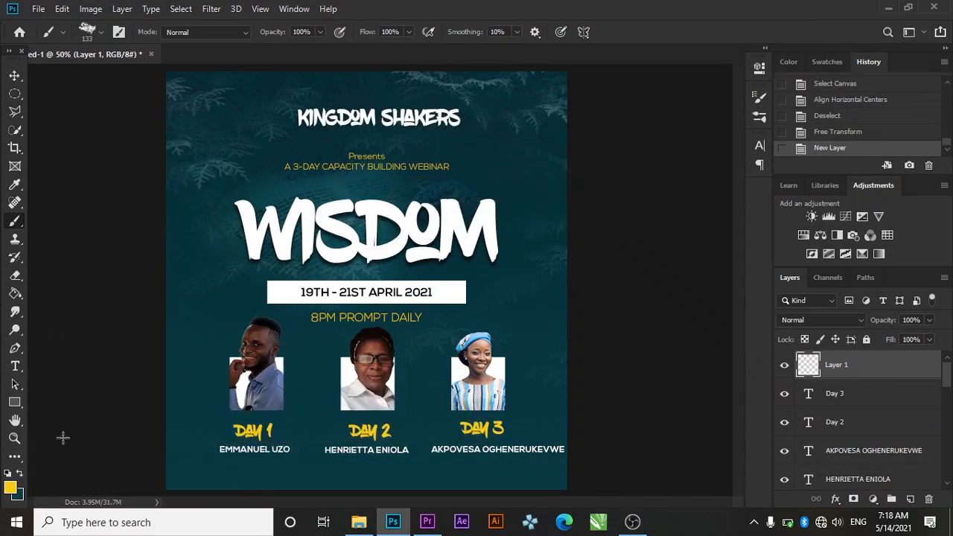
Set the foreground colour to #ffffff and paint white splatter along the bottom-left edge
left_click(11, 489)
type("ffffff")
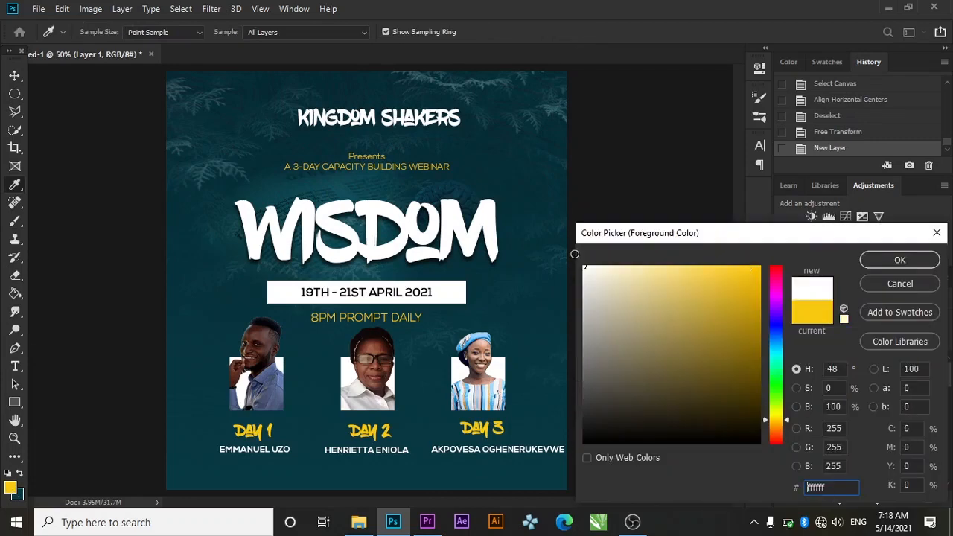
left_click(900, 262)
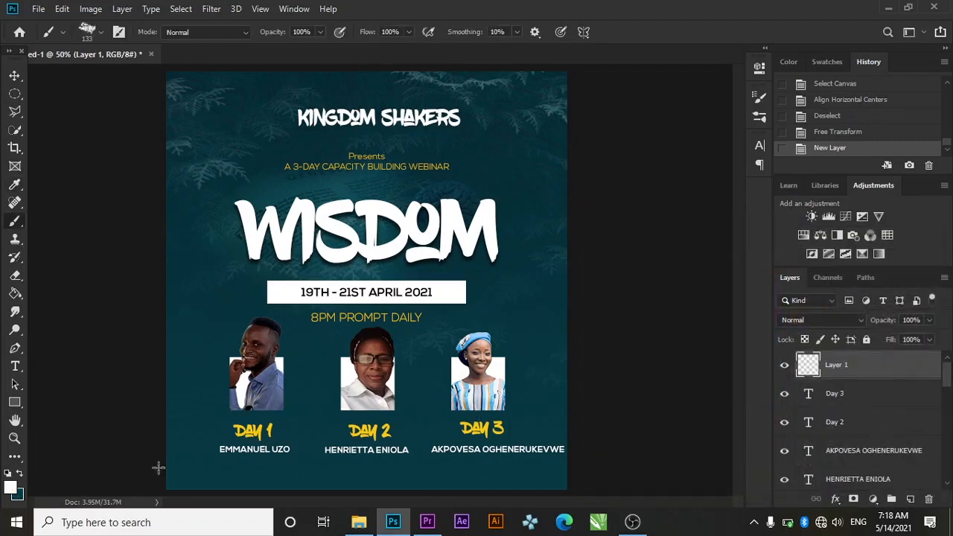
mouse_move(169, 472)
left_mouse_down()
mouse_move(223, 495)
mouse_move(234, 496)
mouse_move(212, 484)
mouse_move(248, 487)
mouse_move(185, 484)
mouse_move(456, 493)
left_mouse_up()
left_click(198, 490)
left_click(217, 488)
left_click(183, 483)
left_click(185, 485)
left_click(335, 491)
left_click(330, 487)
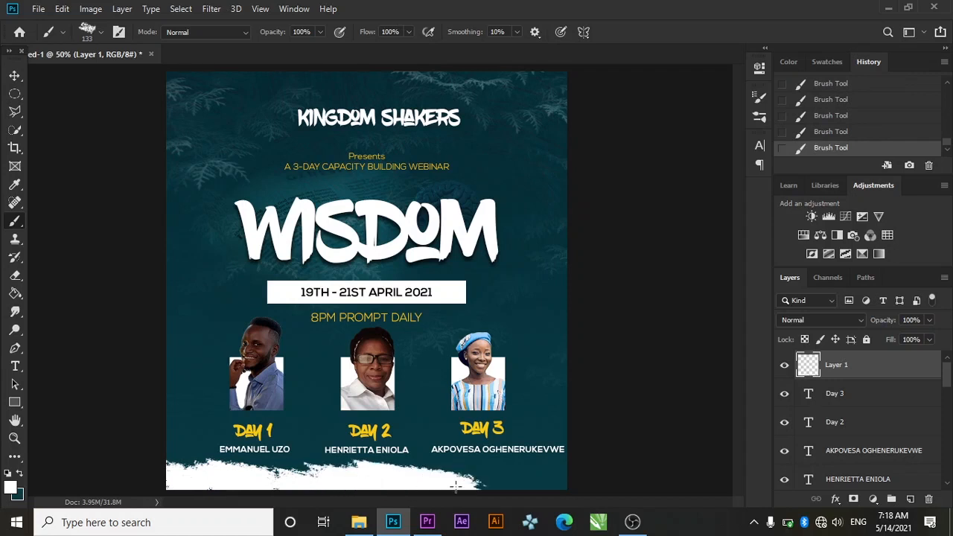
Extend the white splatter toward the bottom-right corner, filling remaining teal gaps
left_click(475, 483)
left_click(526, 483)
left_click(522, 484)
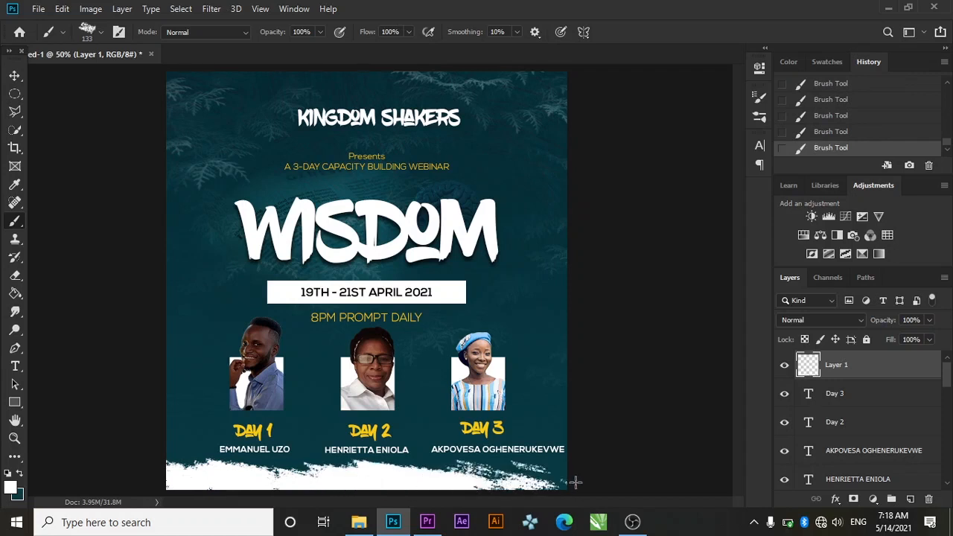
left_click(549, 483)
left_click(497, 487)
left_click(504, 489)
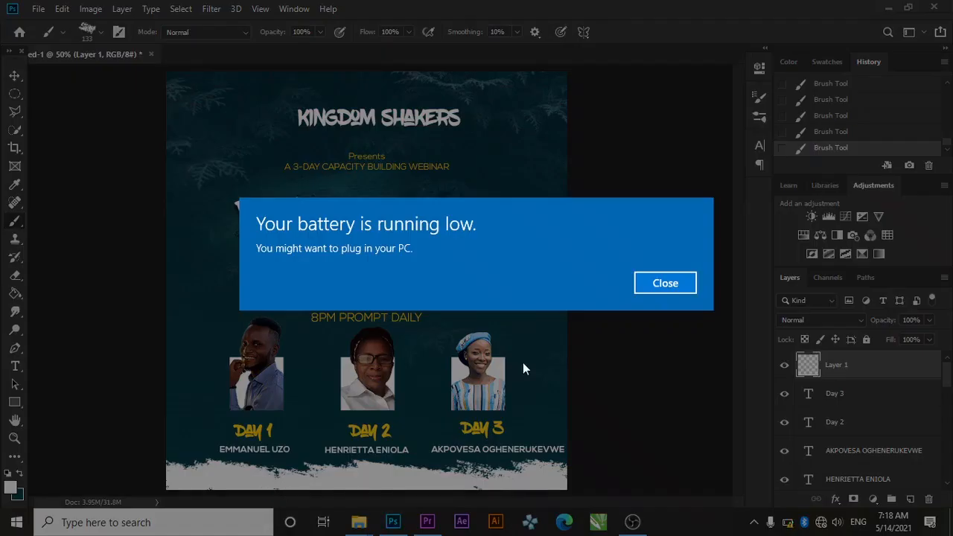
left_click(670, 283)
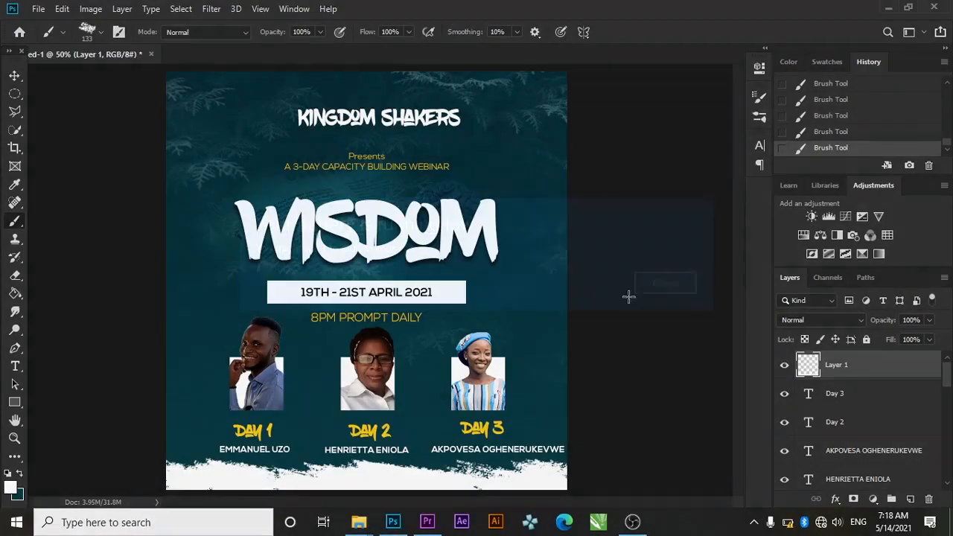